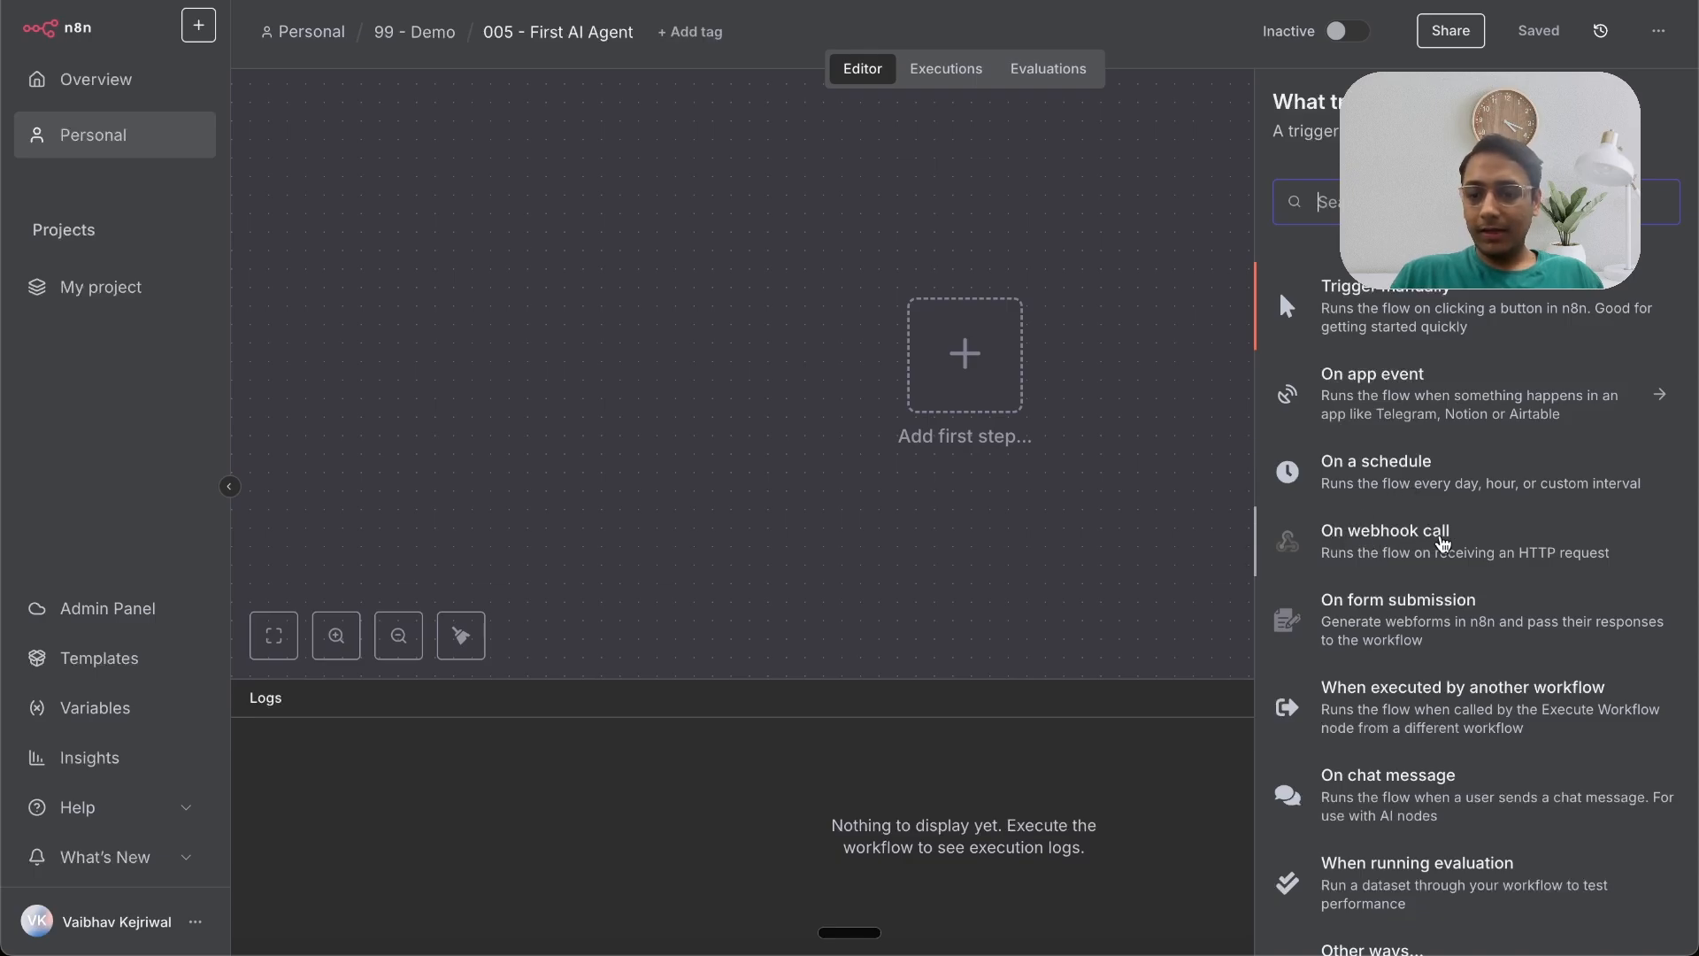
Step: Start the workflow with a manual 'Execute workflow' trigger and save it
scroll(1380, 695, "down", 2)
scroll(1345, 706, "up", 2)
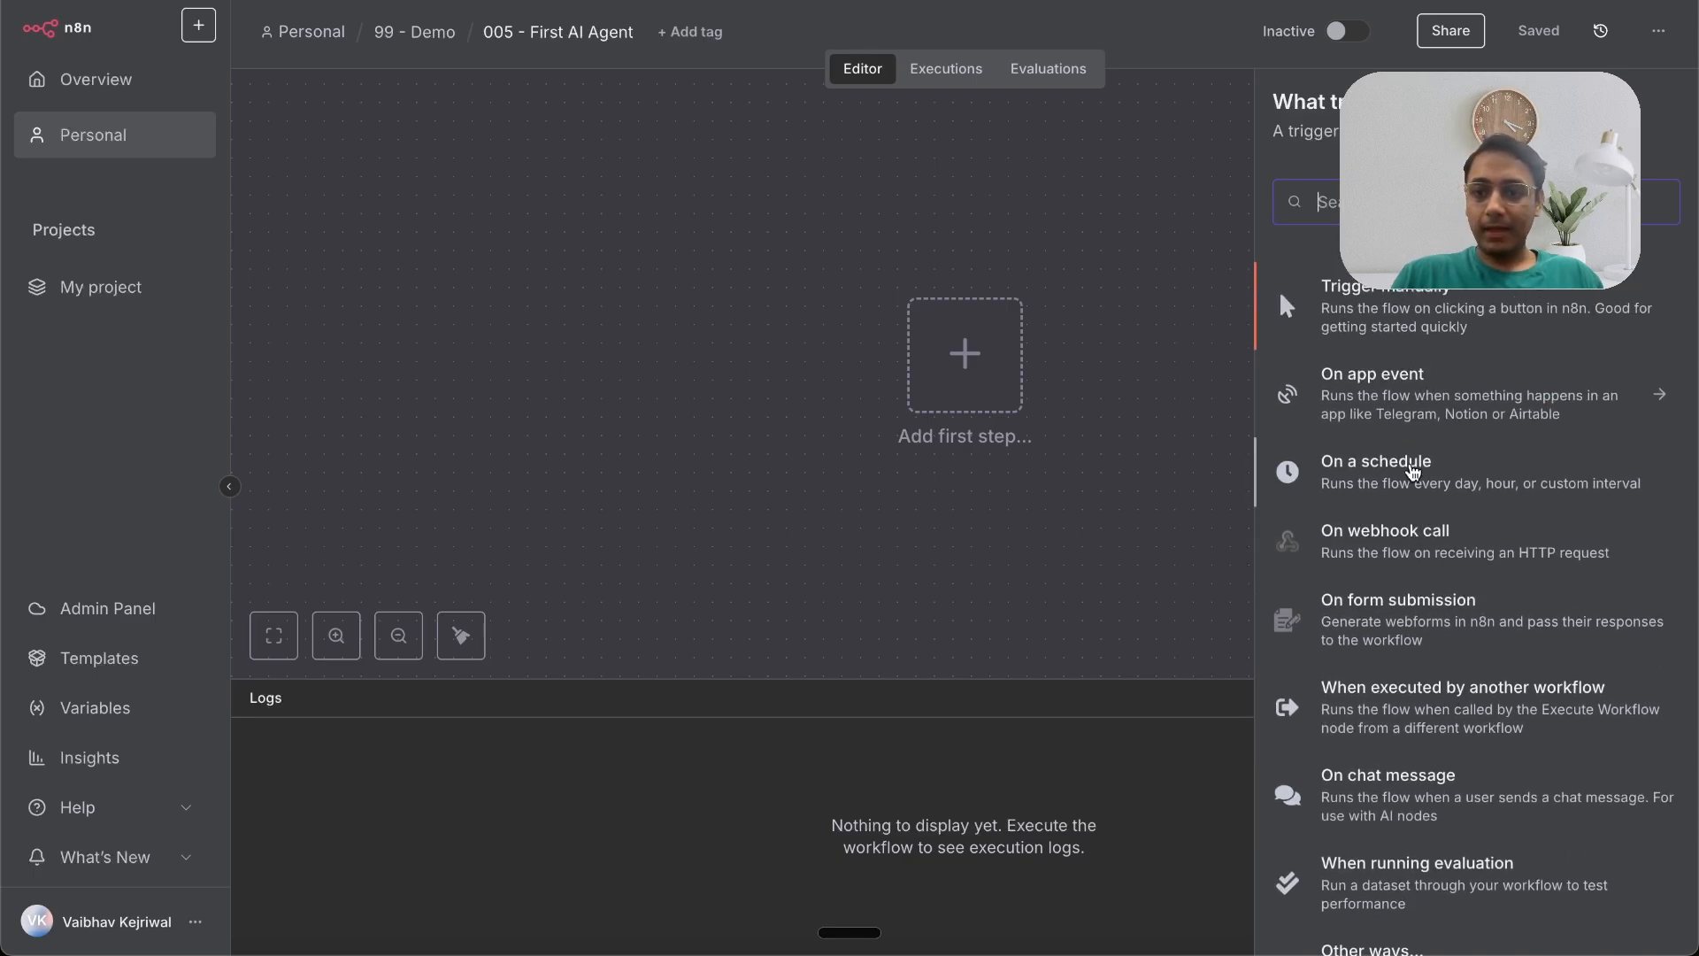
left_click(1437, 322)
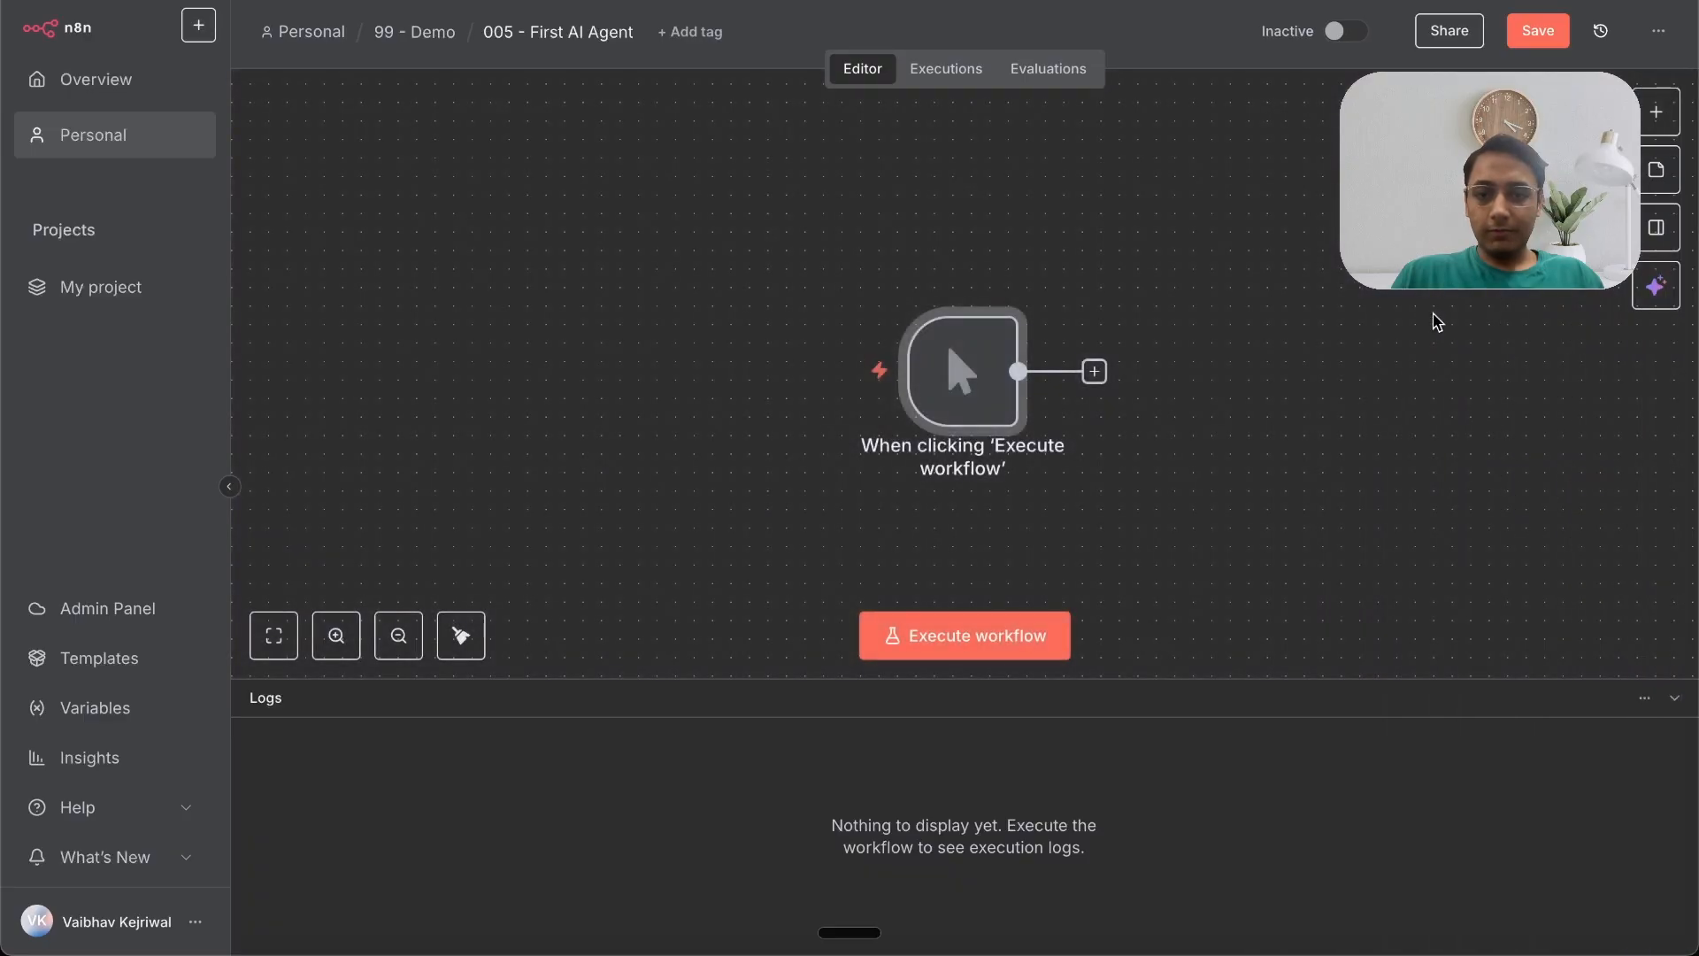
key("ctrl+s")
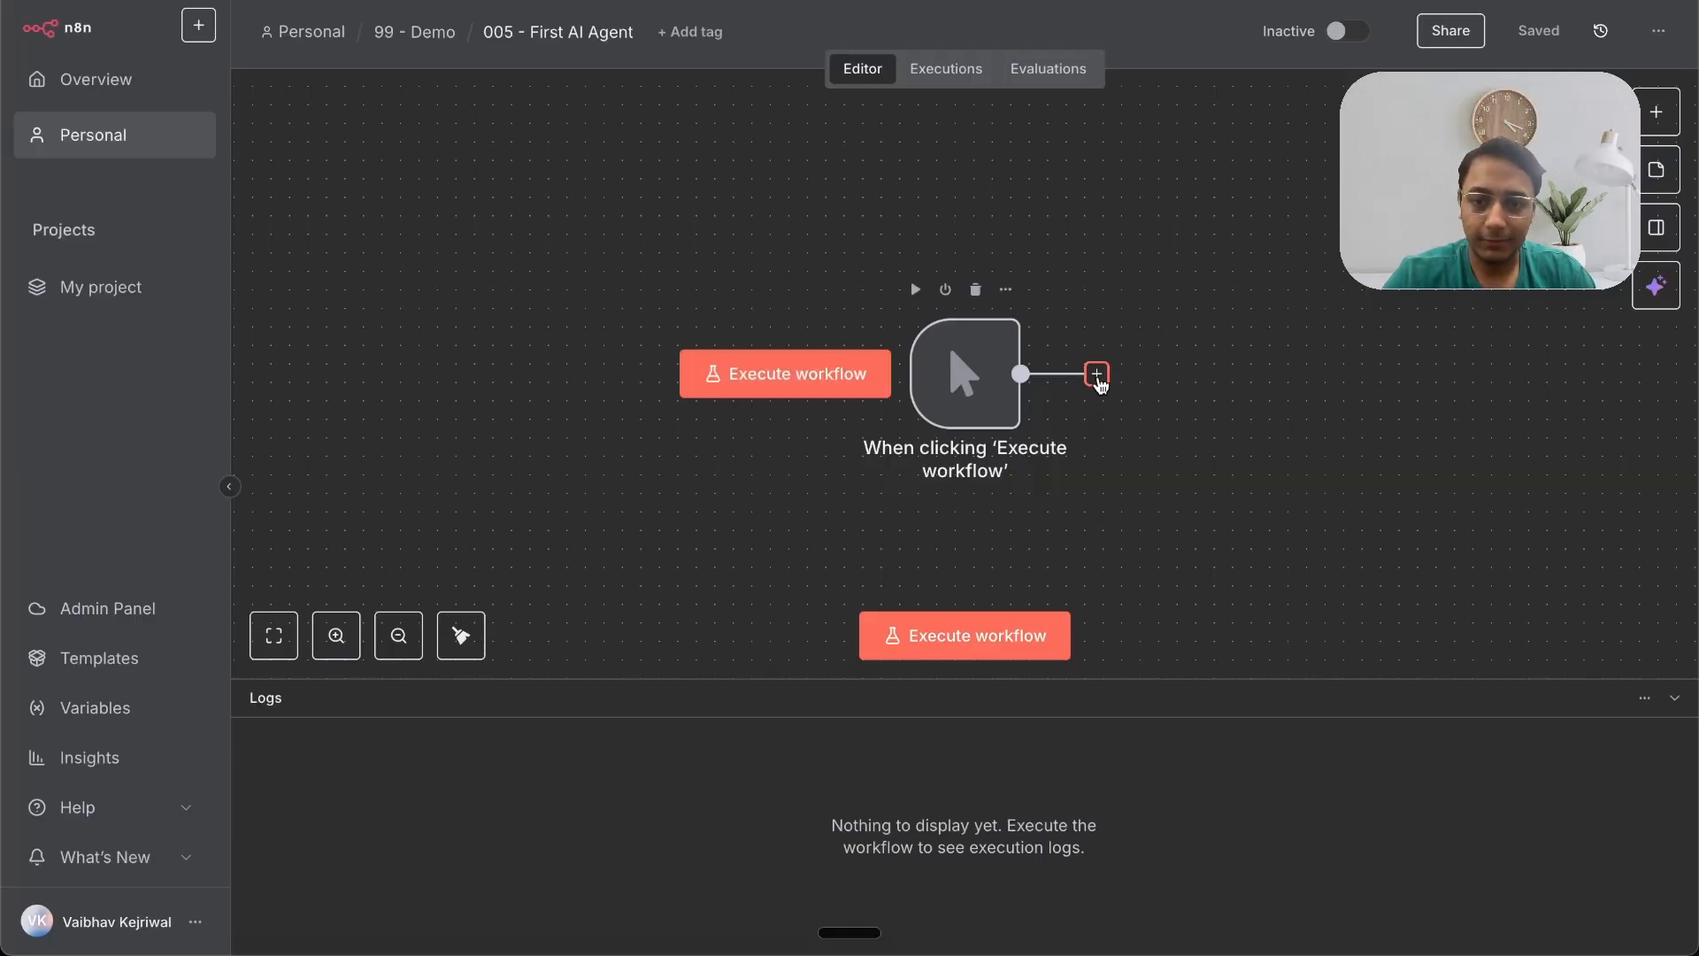
Step: Add a Google Sheets 'Get row(s) in sheet' node after the manual trigger
left_click(1096, 374)
type("she")
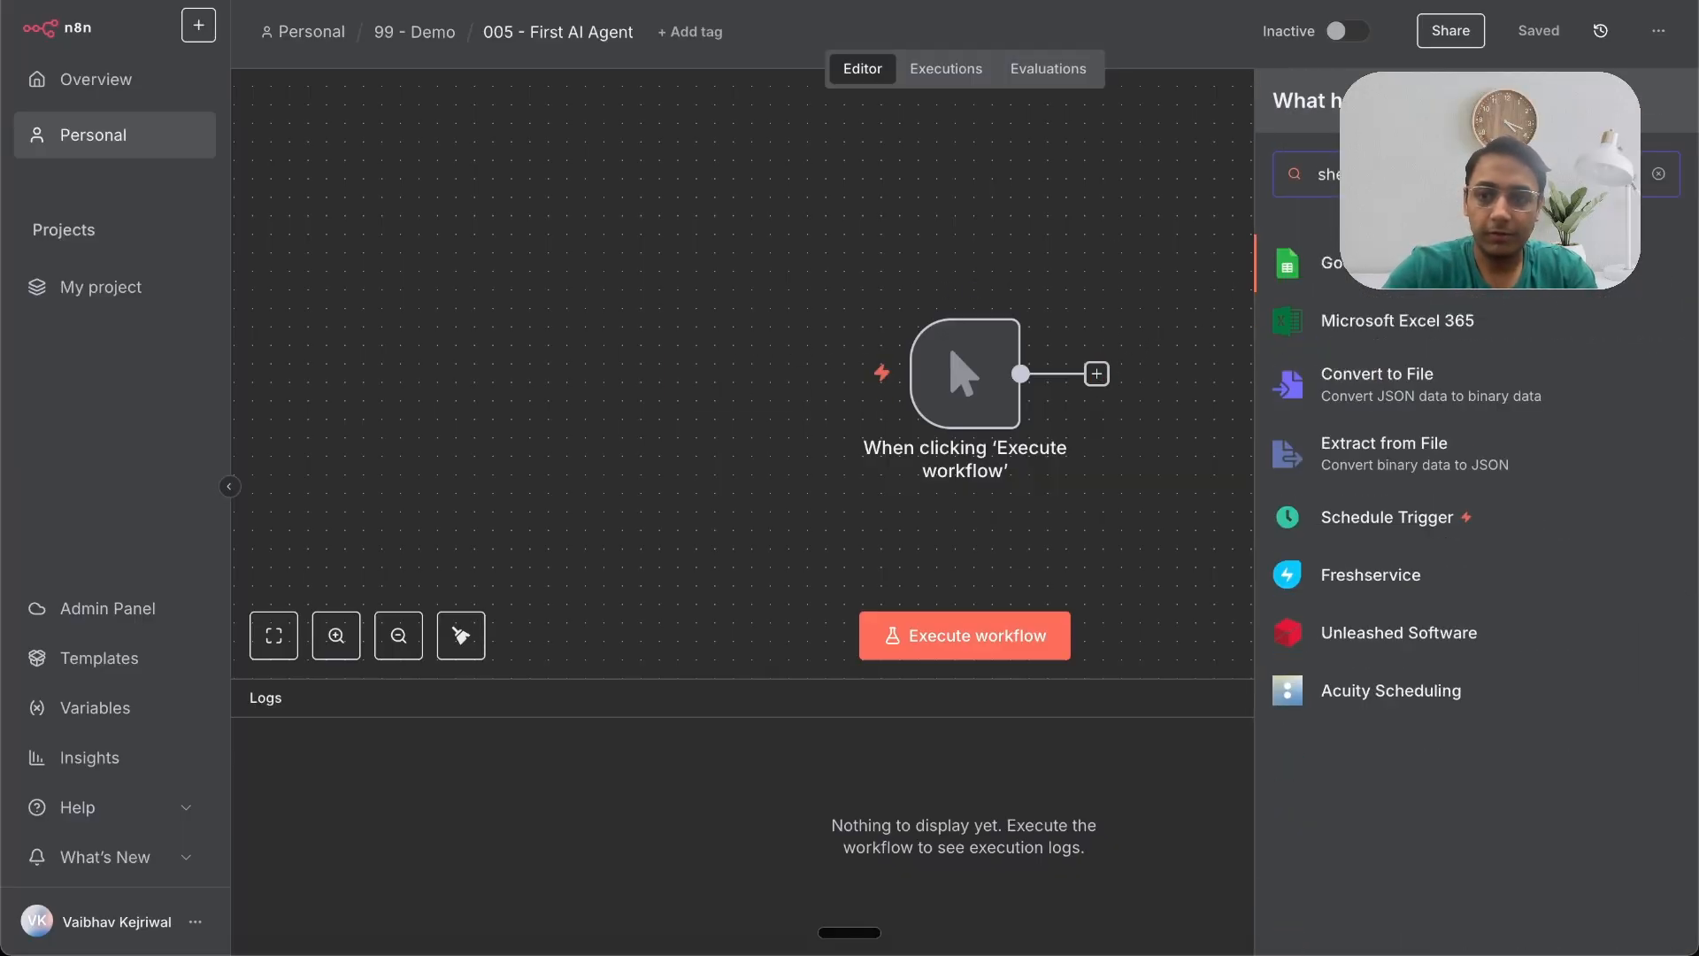
key("Return")
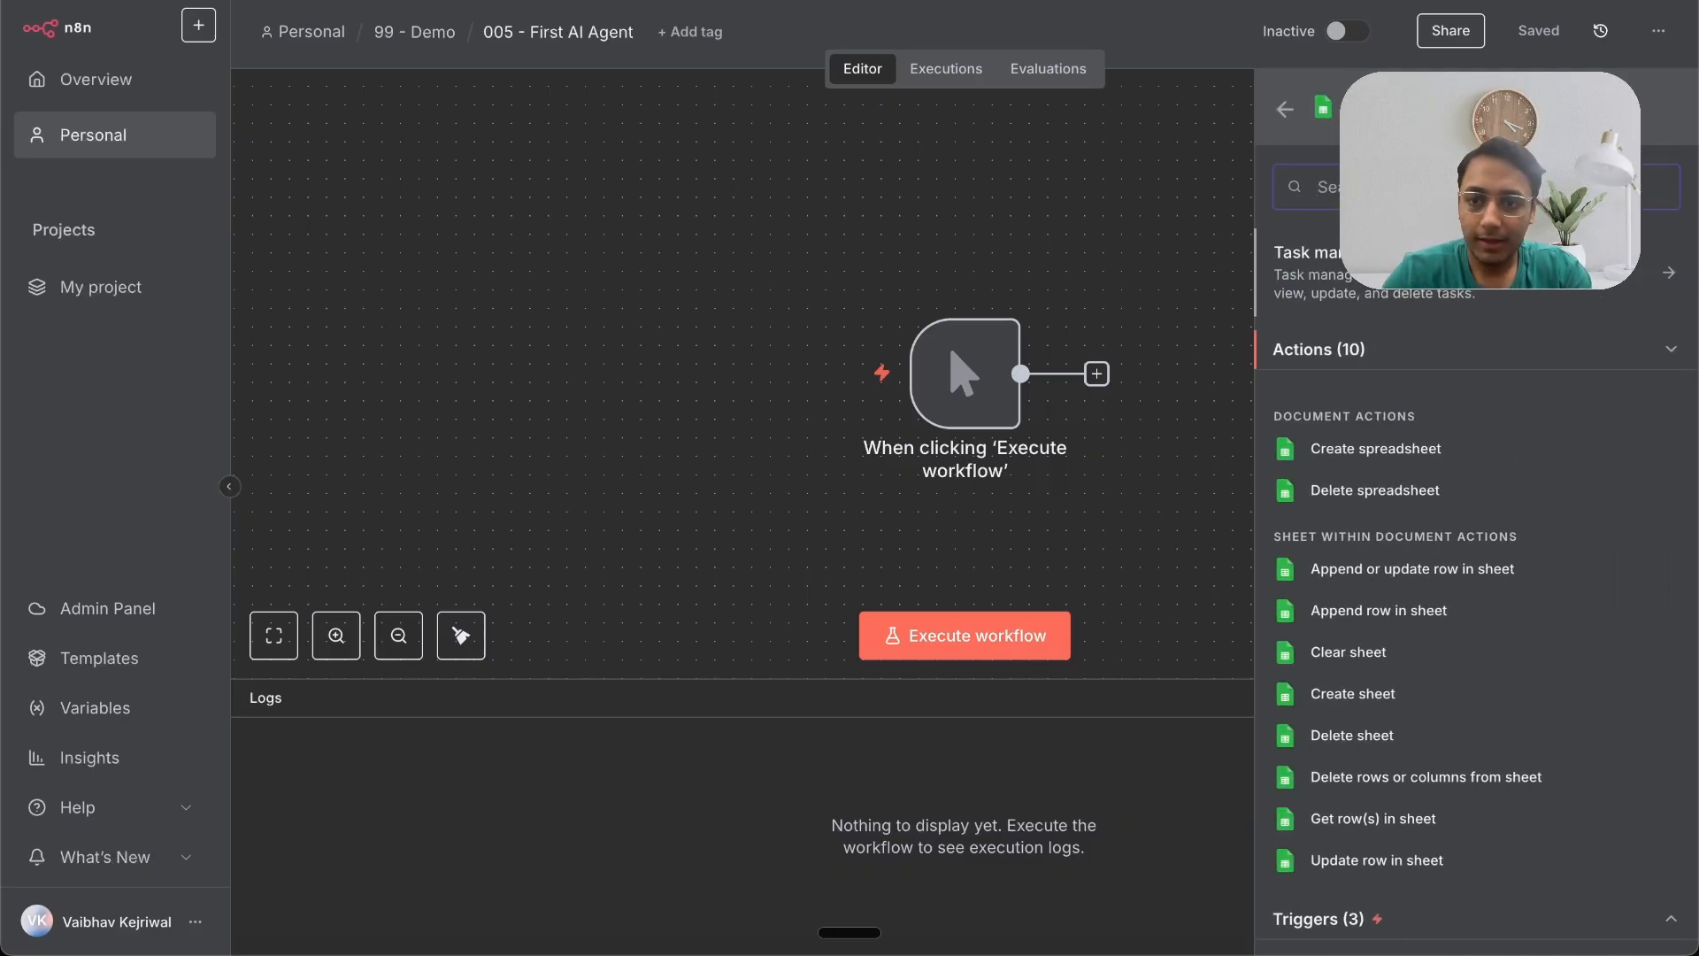
type("get")
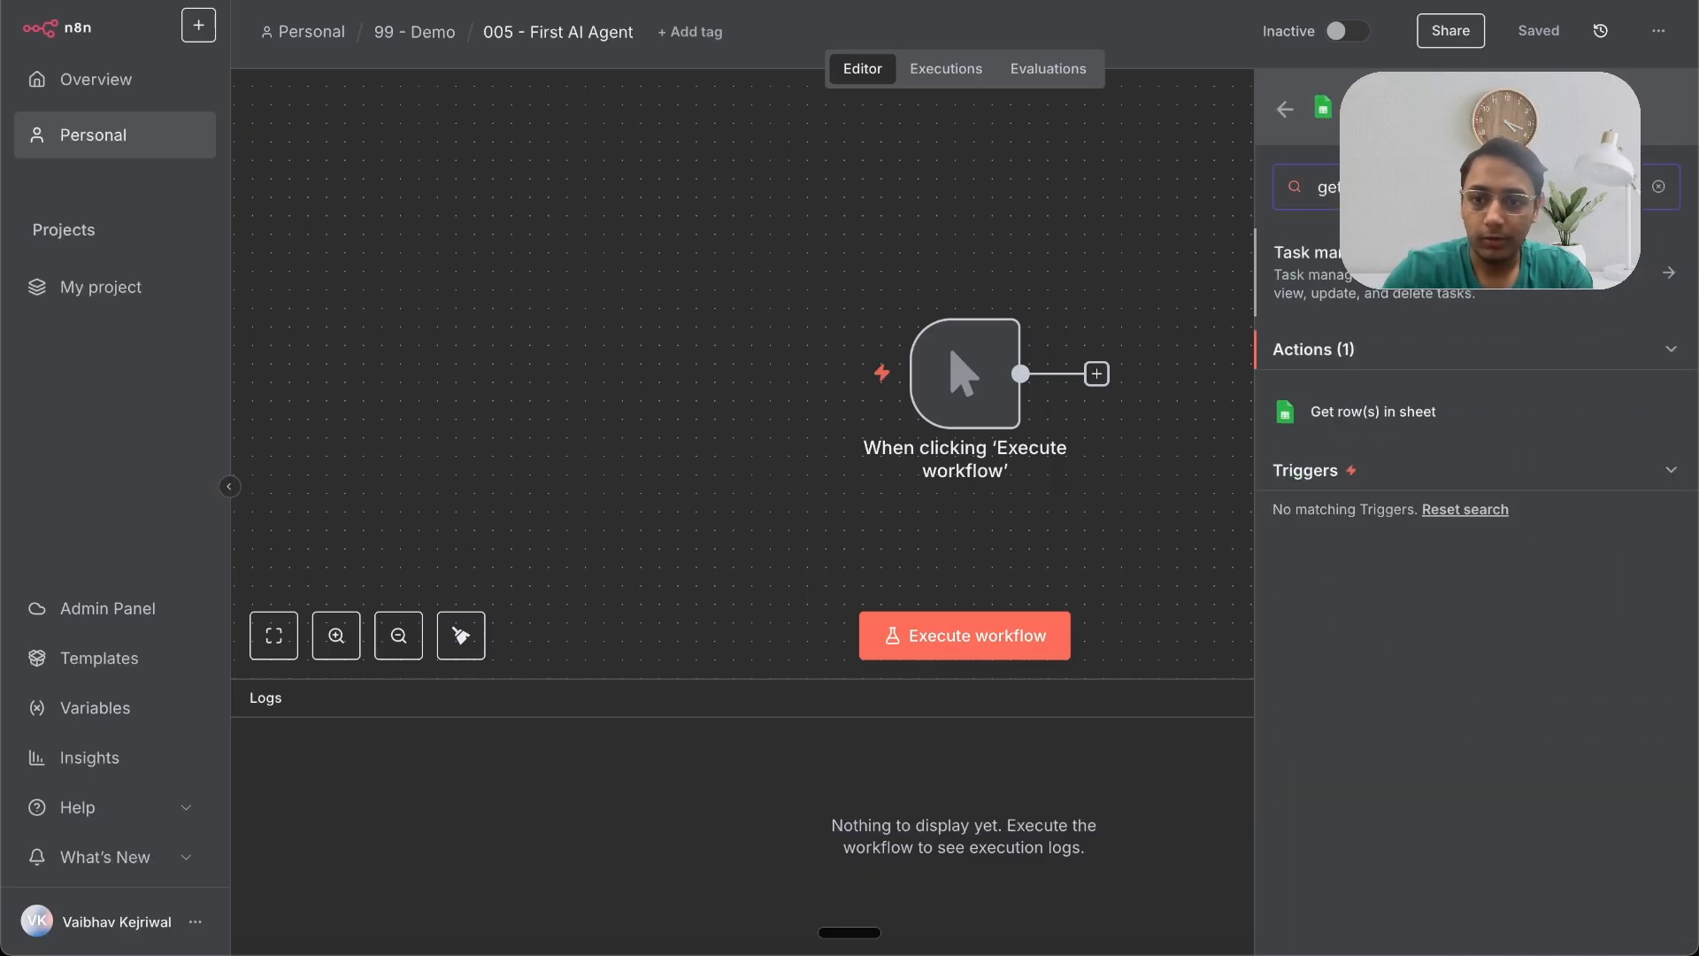
left_click(1378, 415)
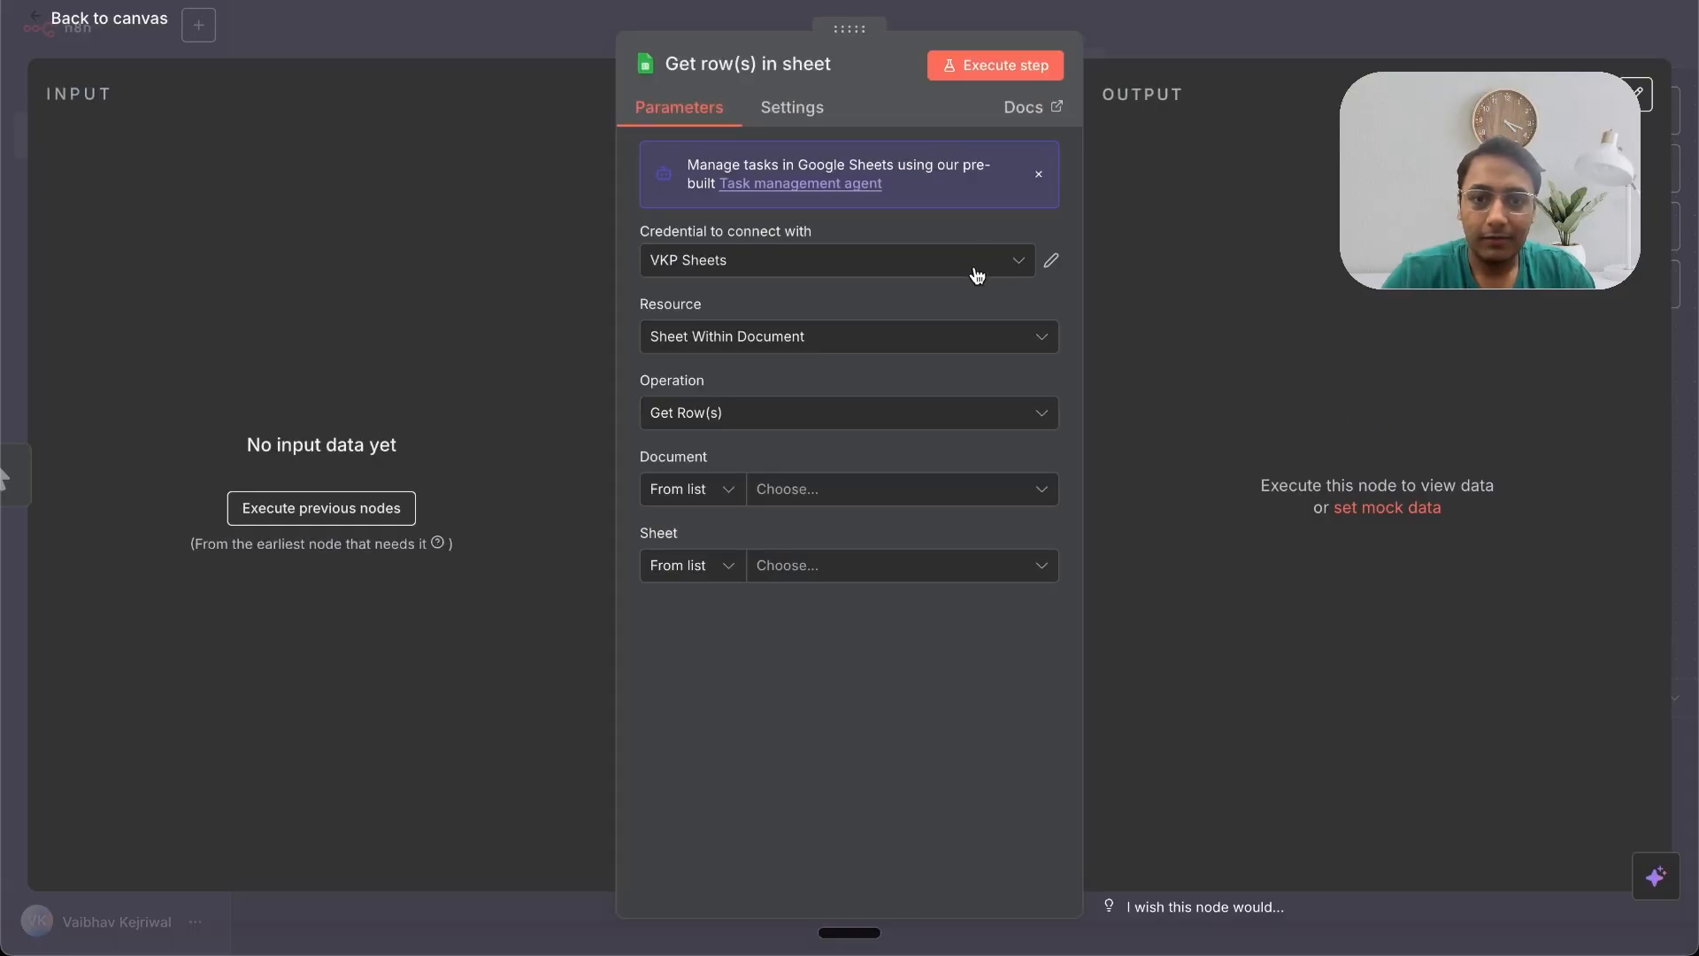
left_click(871, 273)
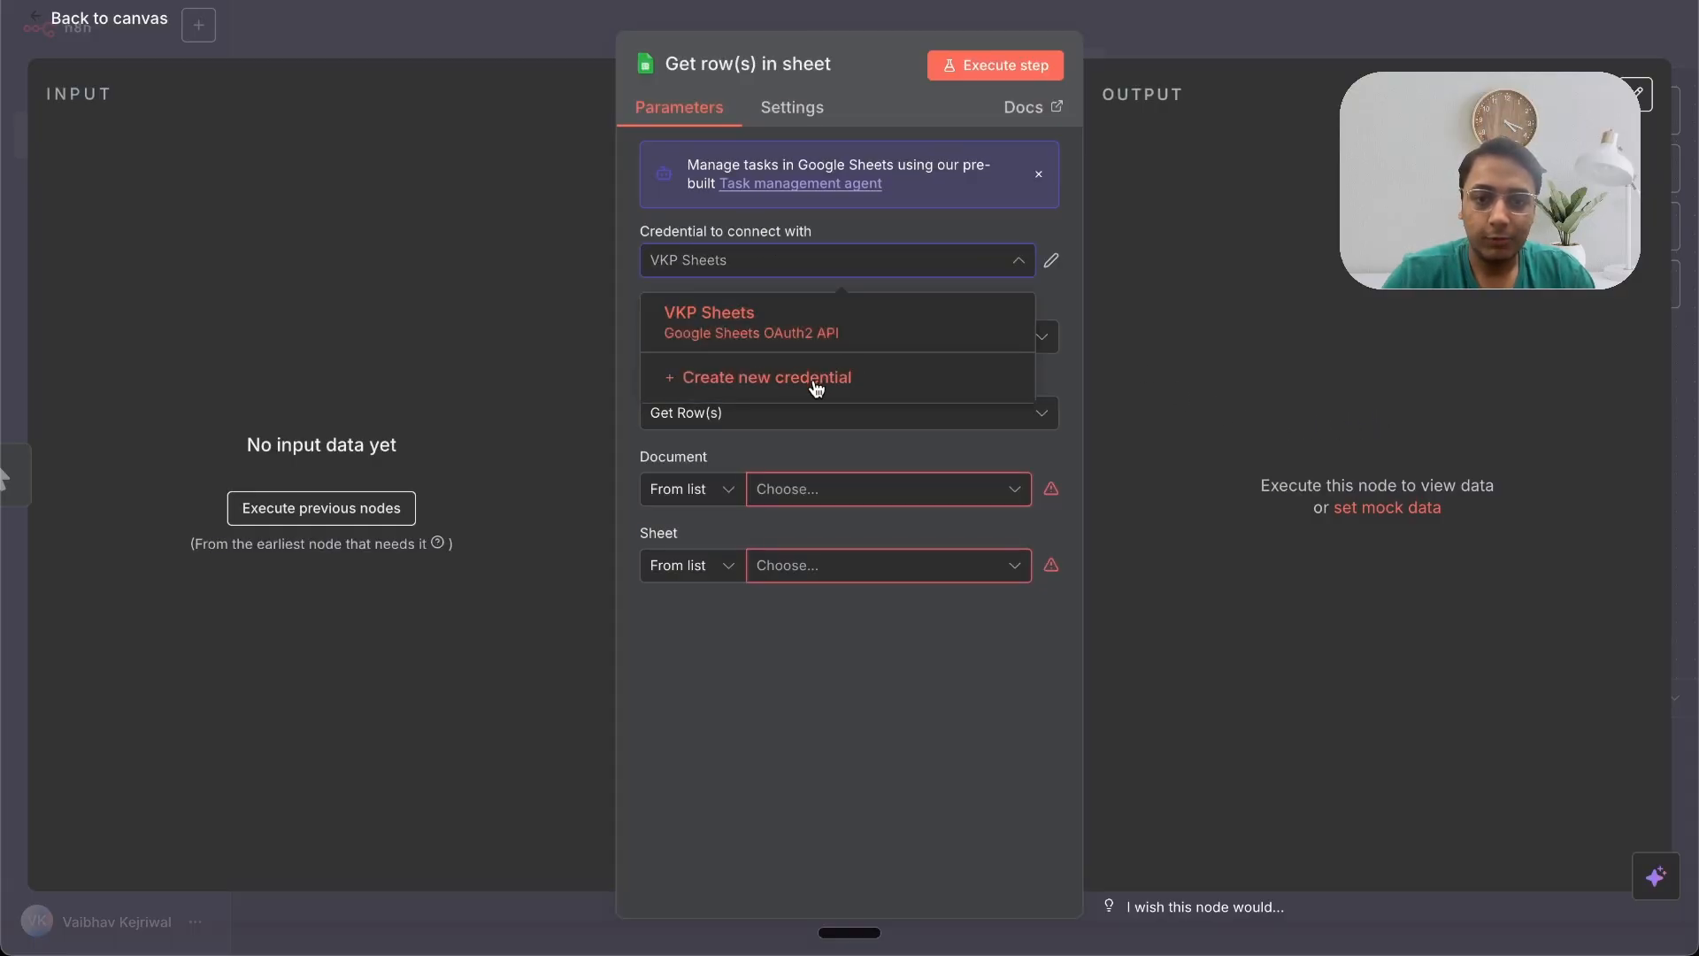
left_click(816, 390)
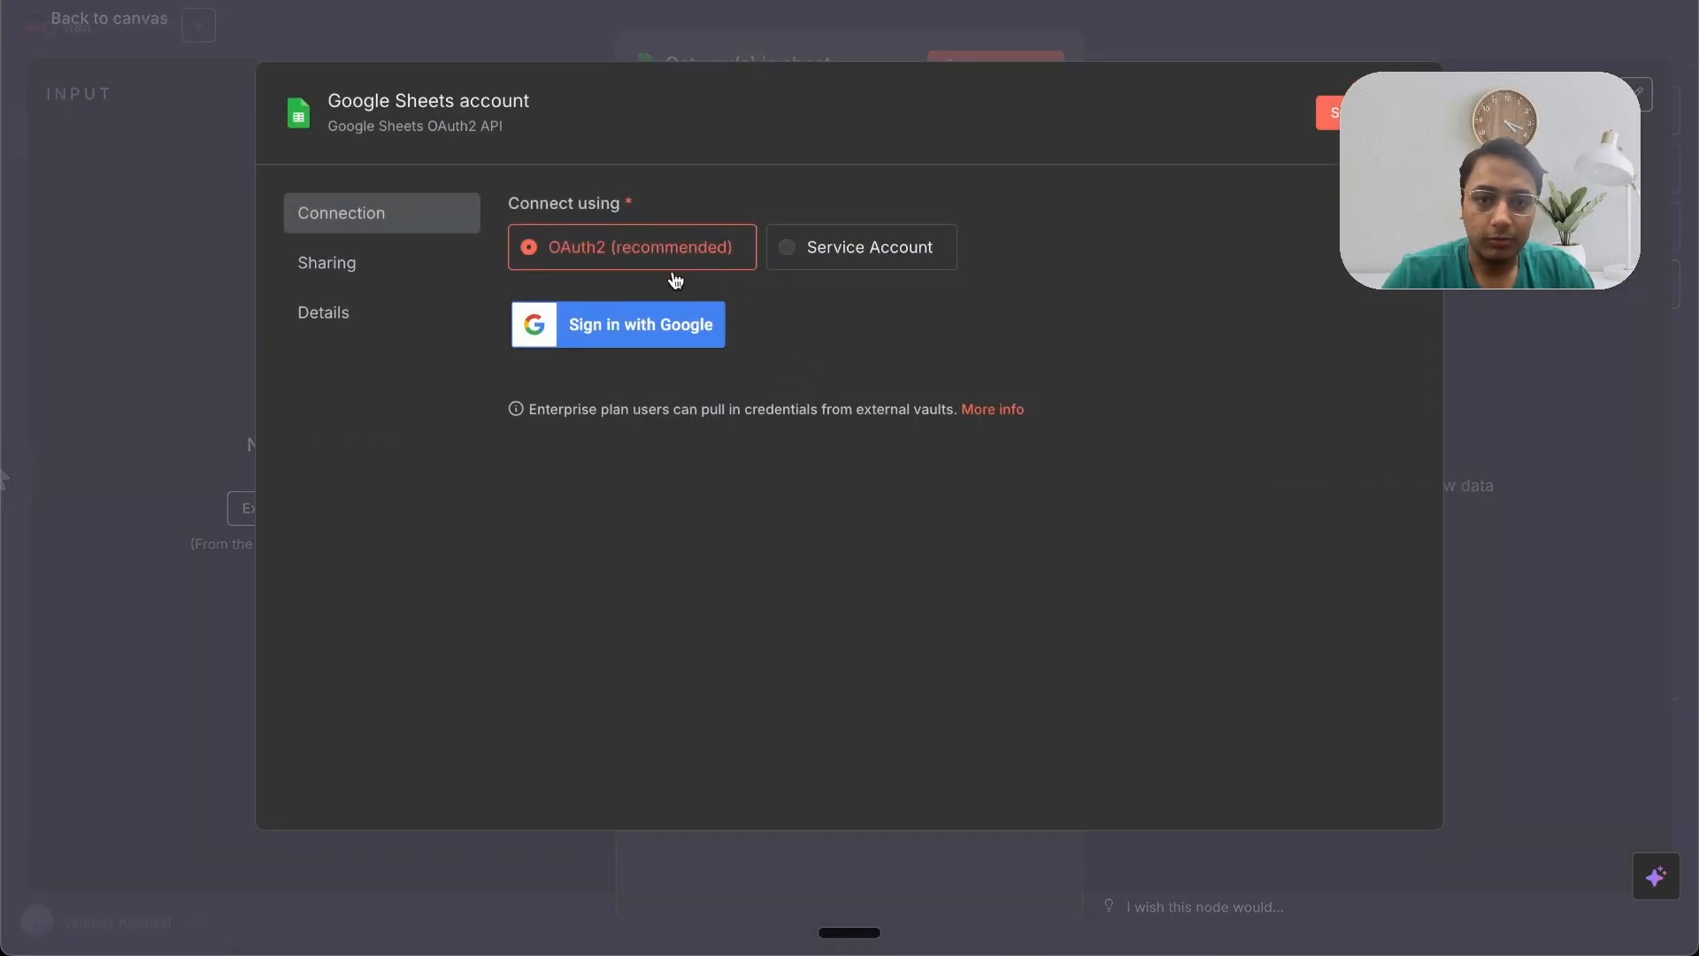
left_click(623, 324)
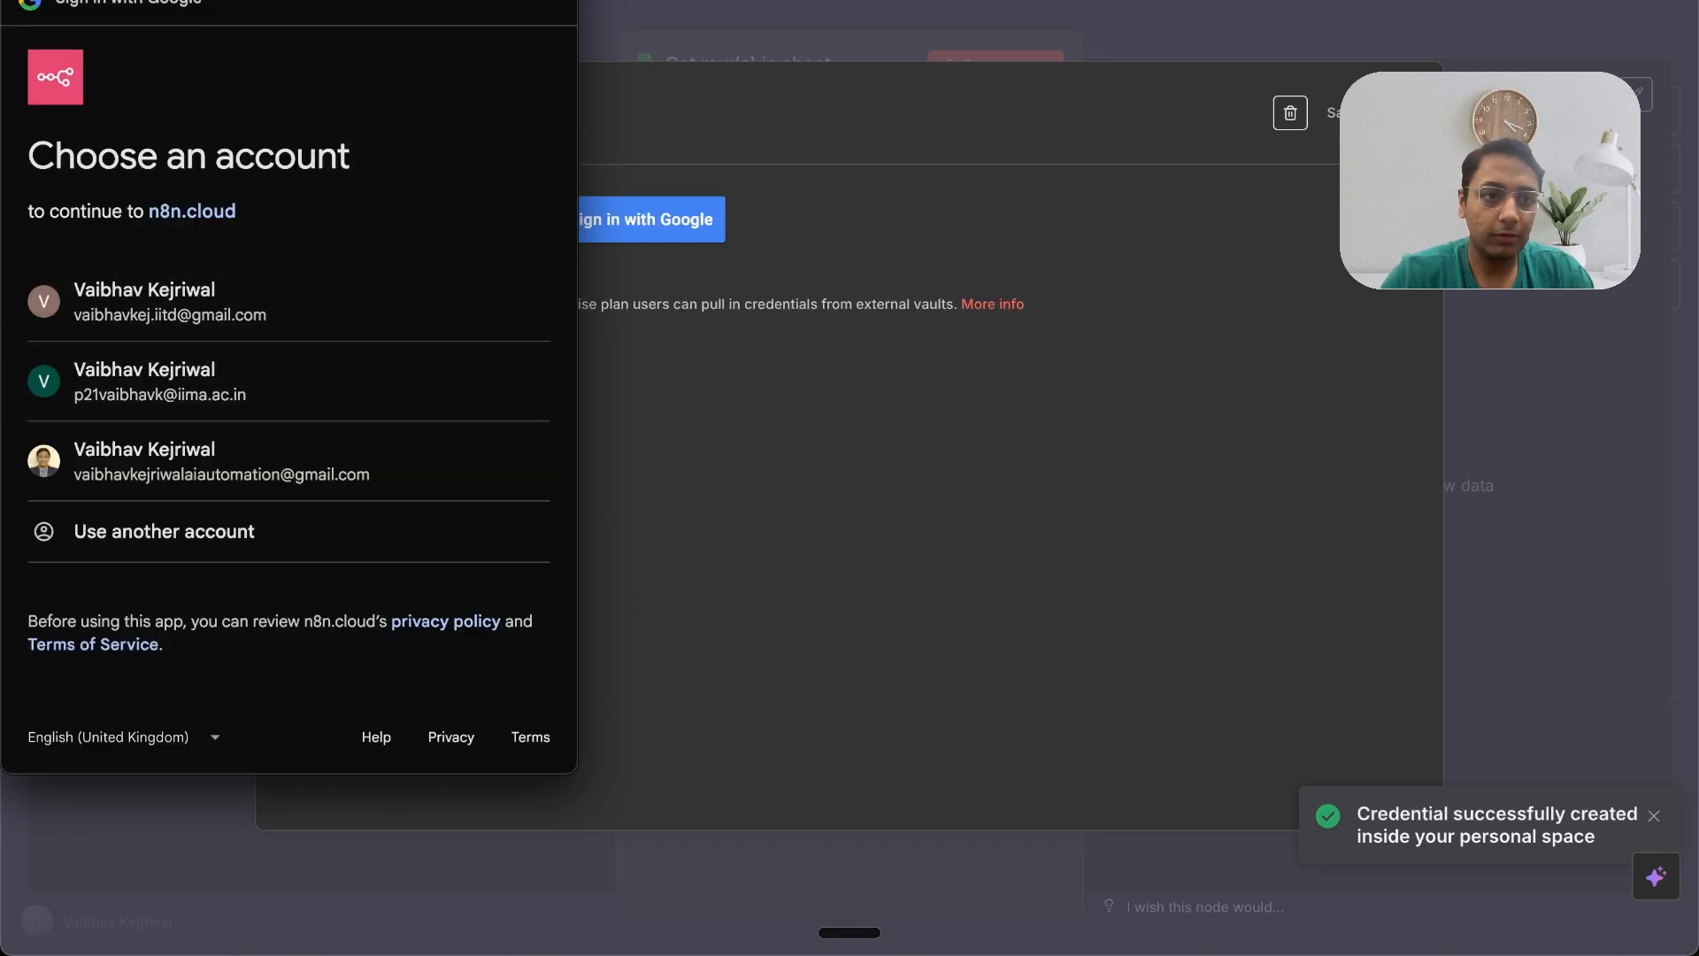
left_click(1289, 113)
left_click(1009, 529)
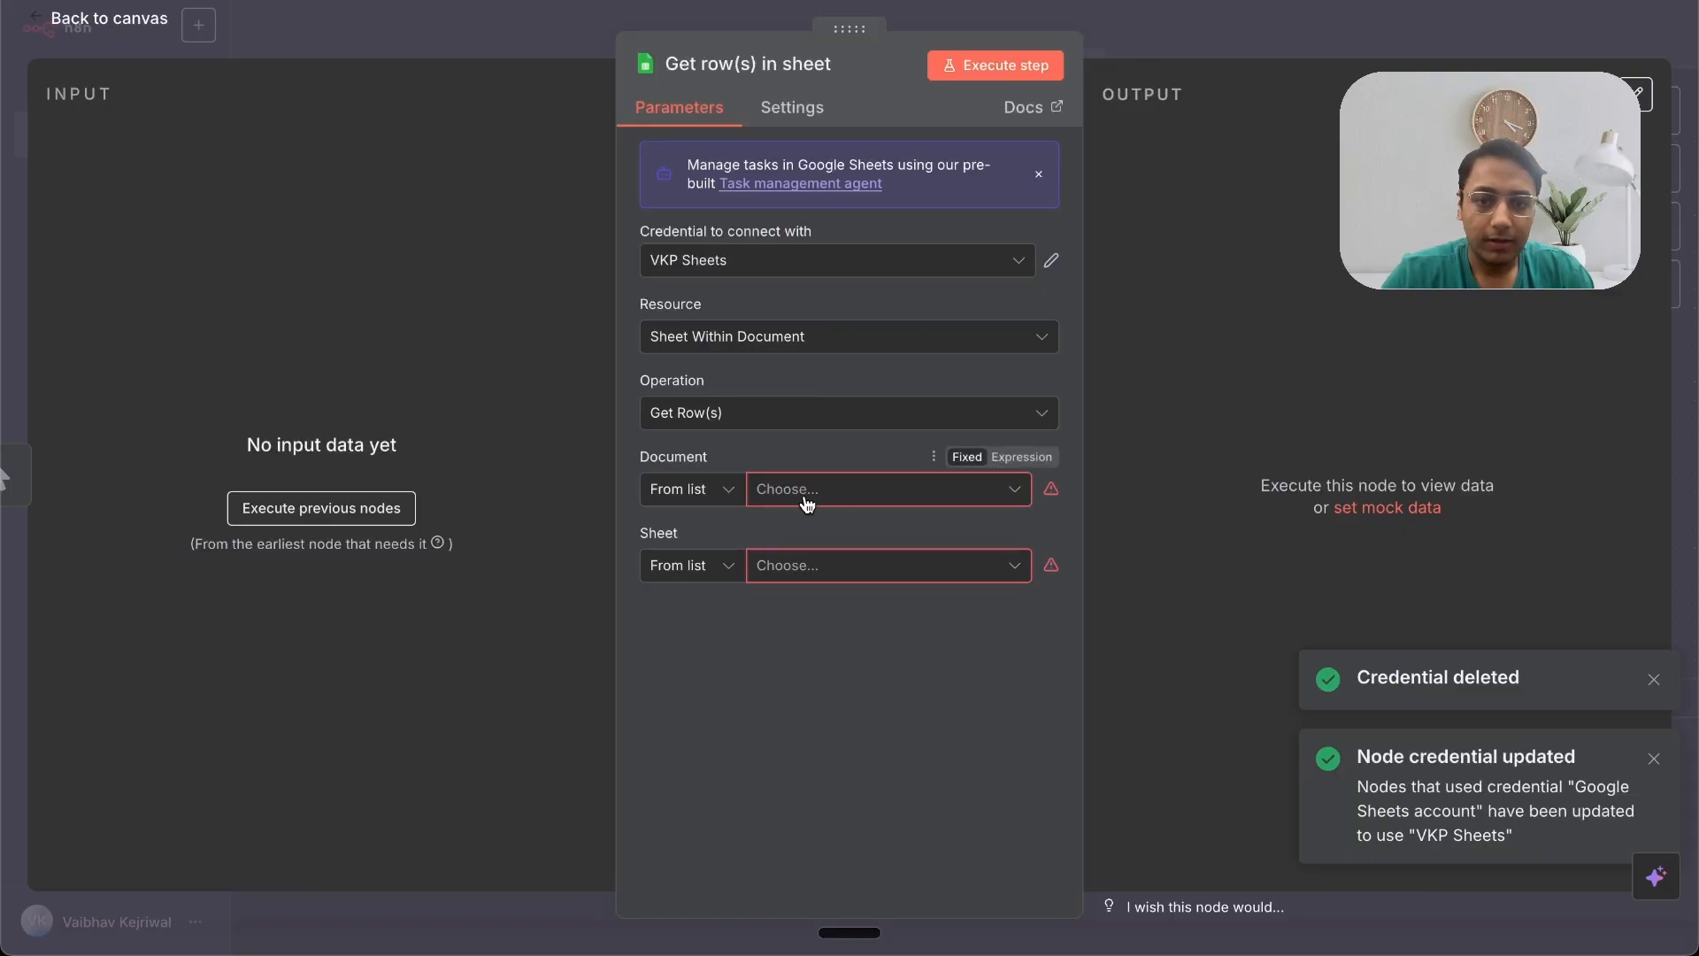
Step: Choose the 'First AI Agent' document and the 'FY24-25' sheet in the Google Sheets node
left_click(879, 493)
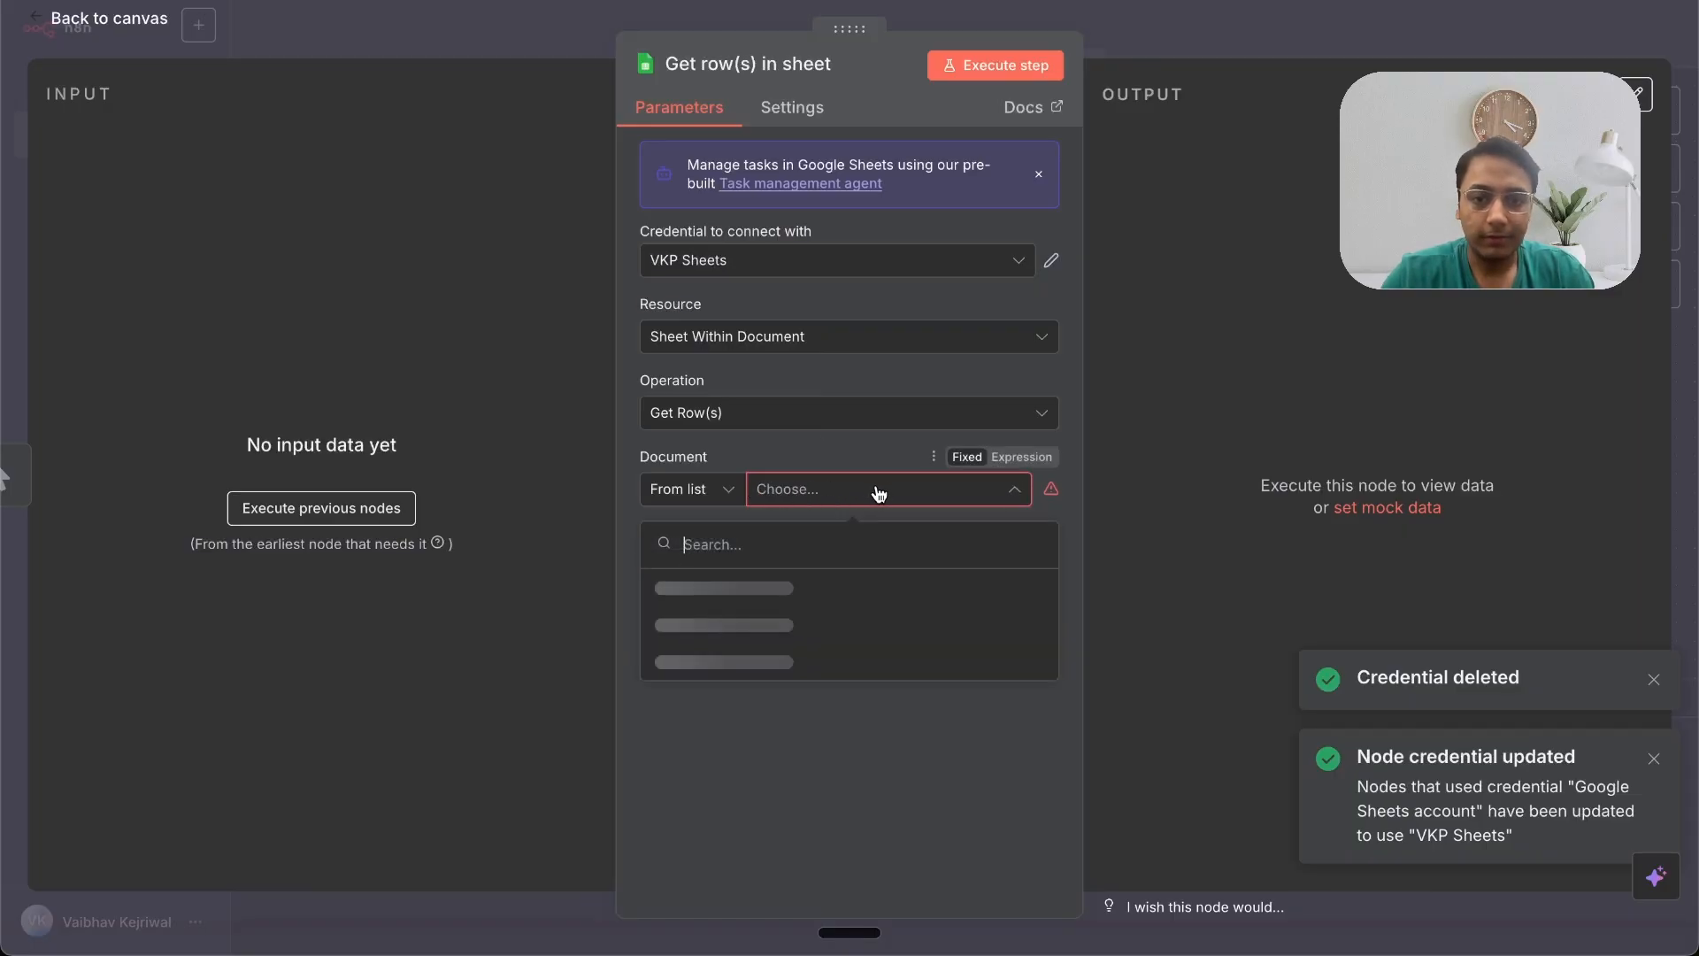
left_click(882, 591)
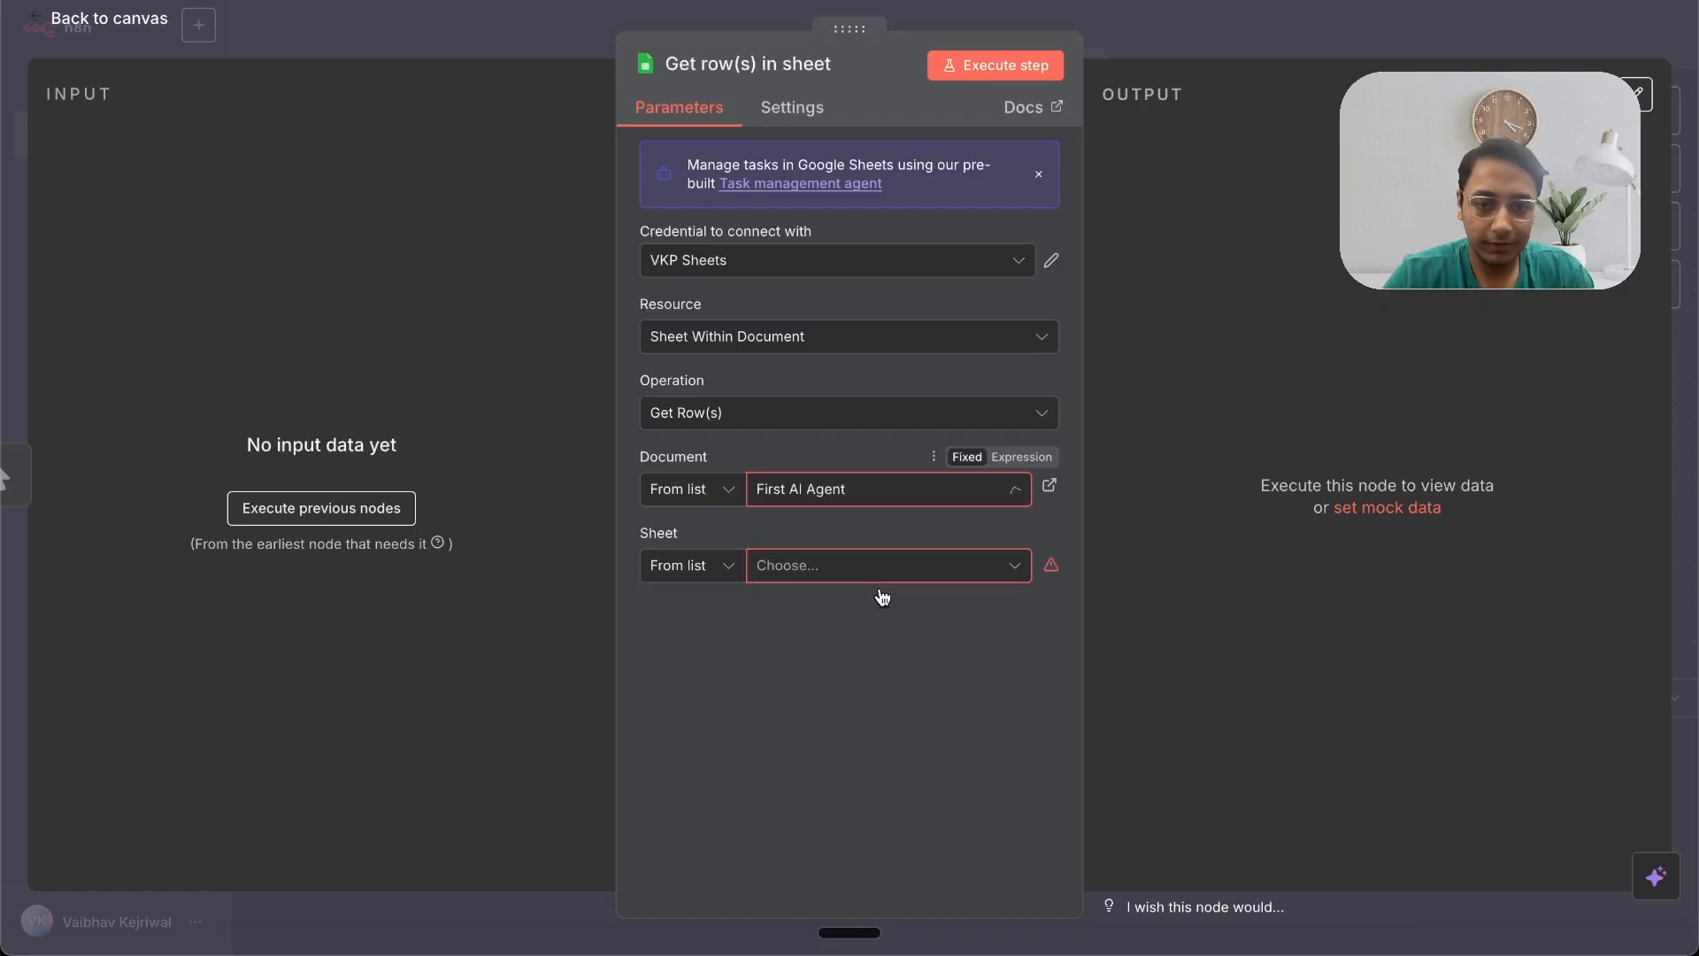
left_click(877, 574)
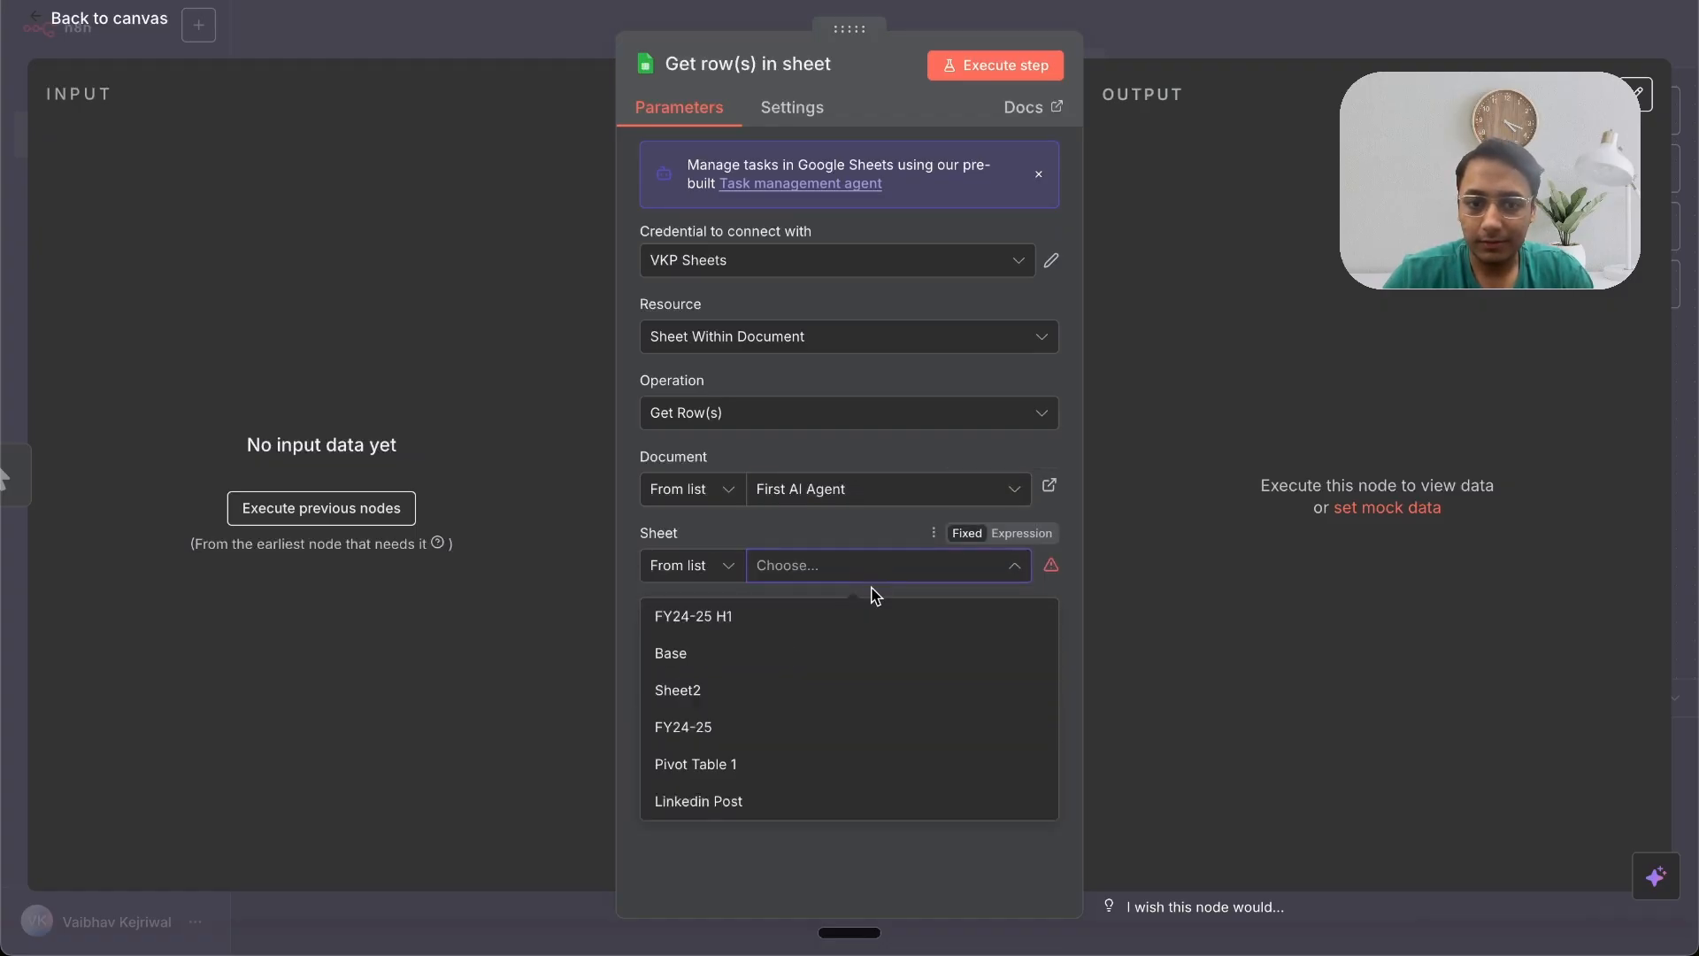
left_click(841, 724)
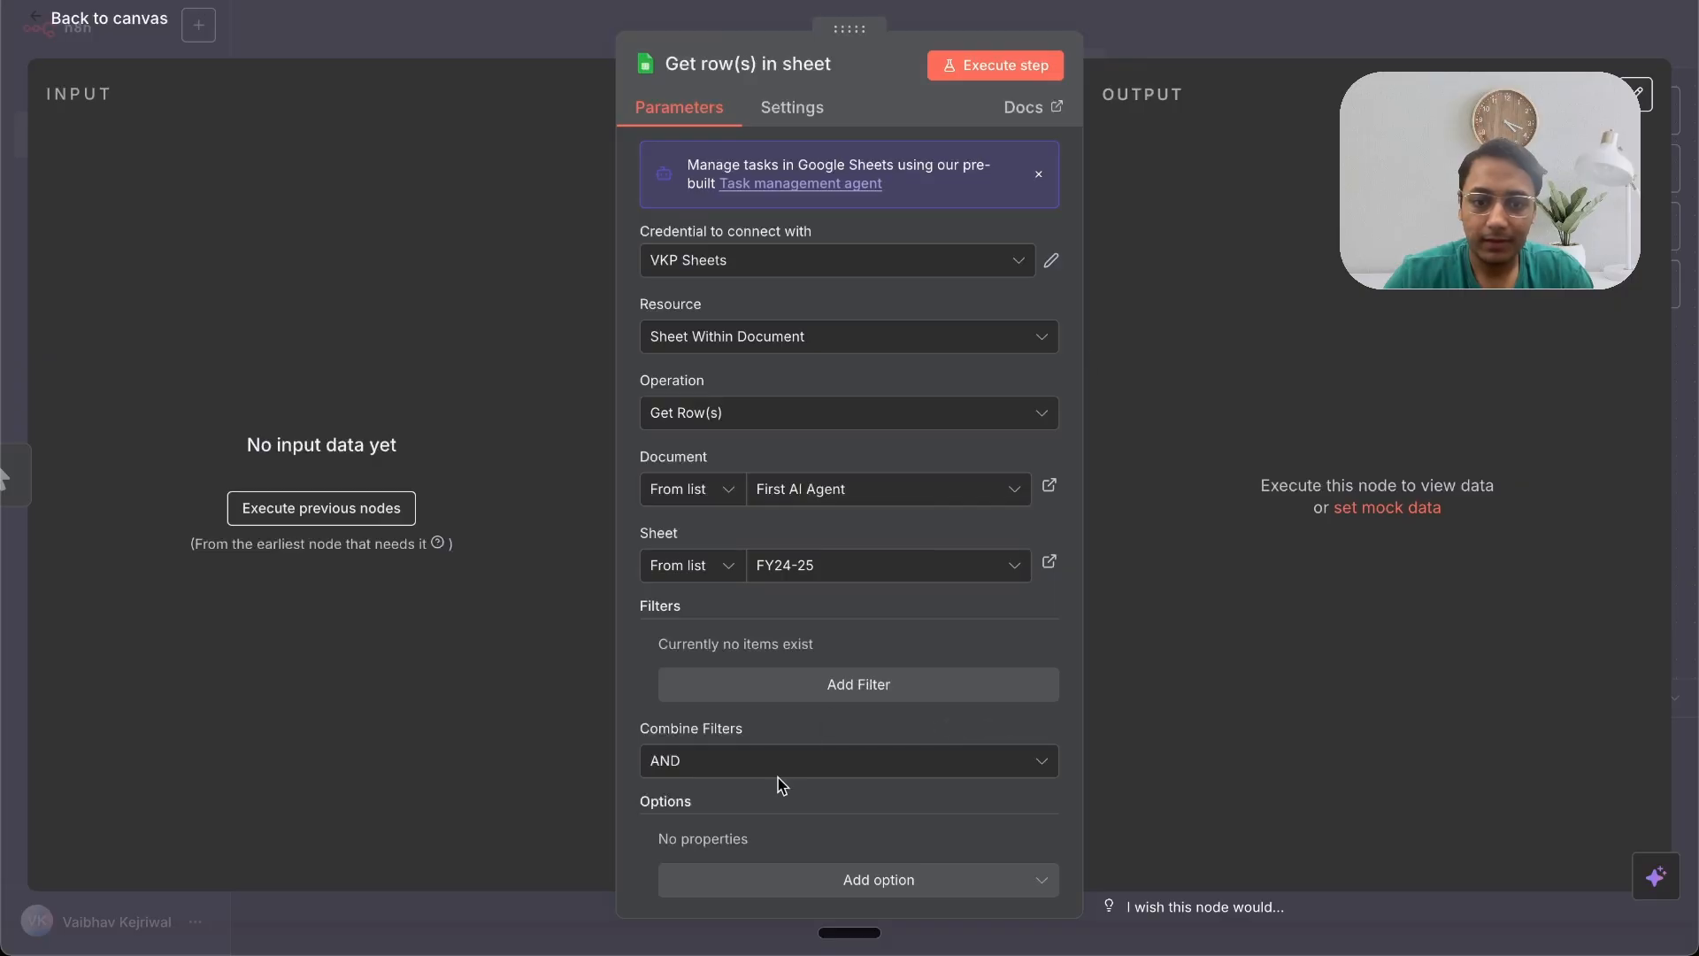
Step: Add a filter on the Narration column using a pasted narration text, then return to the canvas
scroll(781, 784, "down", 1)
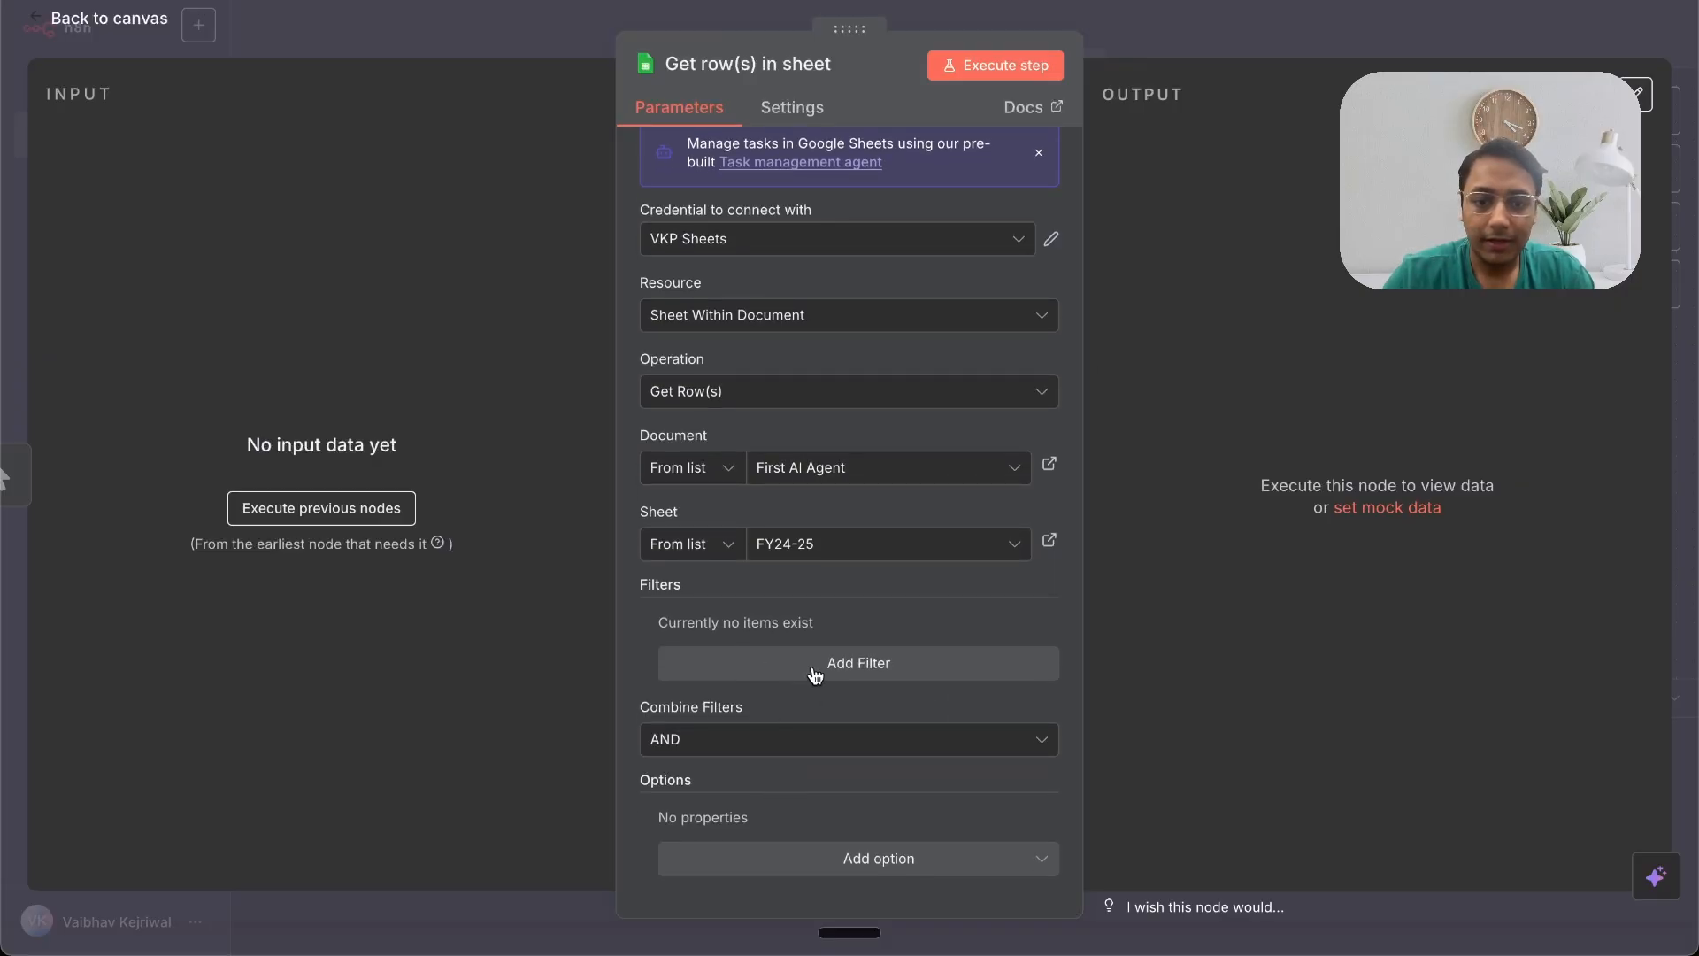
left_click(921, 670)
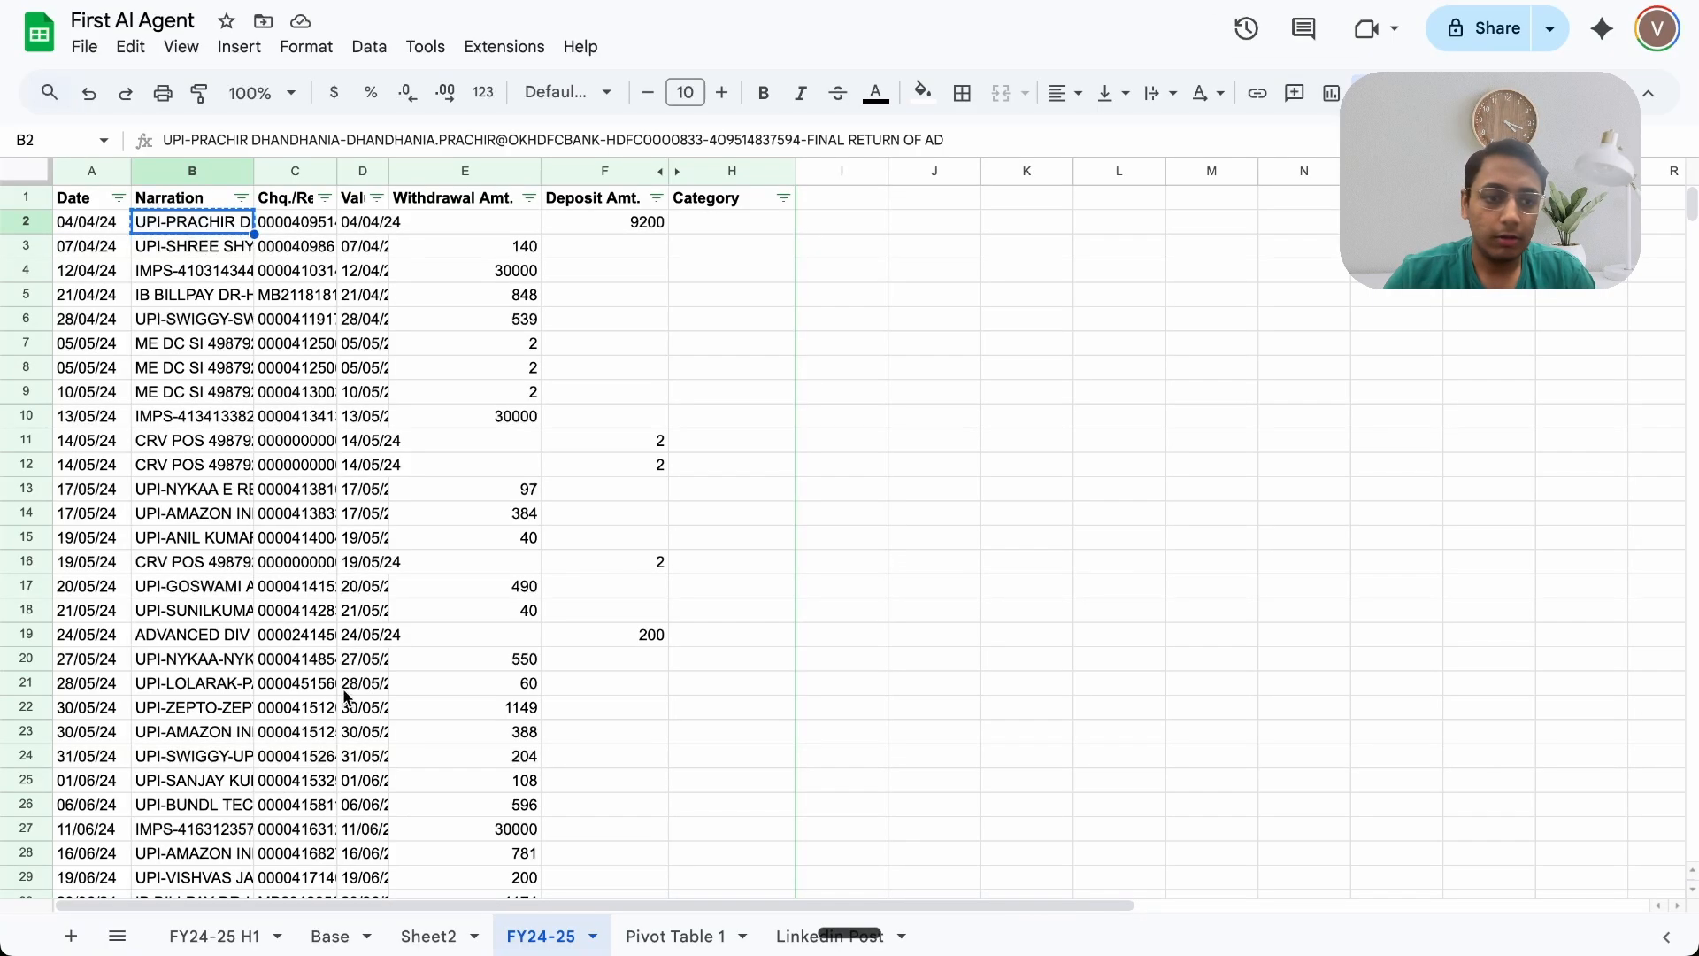
scroll(349, 695, "down", 14)
scroll(345, 696, "down", 20)
scroll(345, 696, "up", 20)
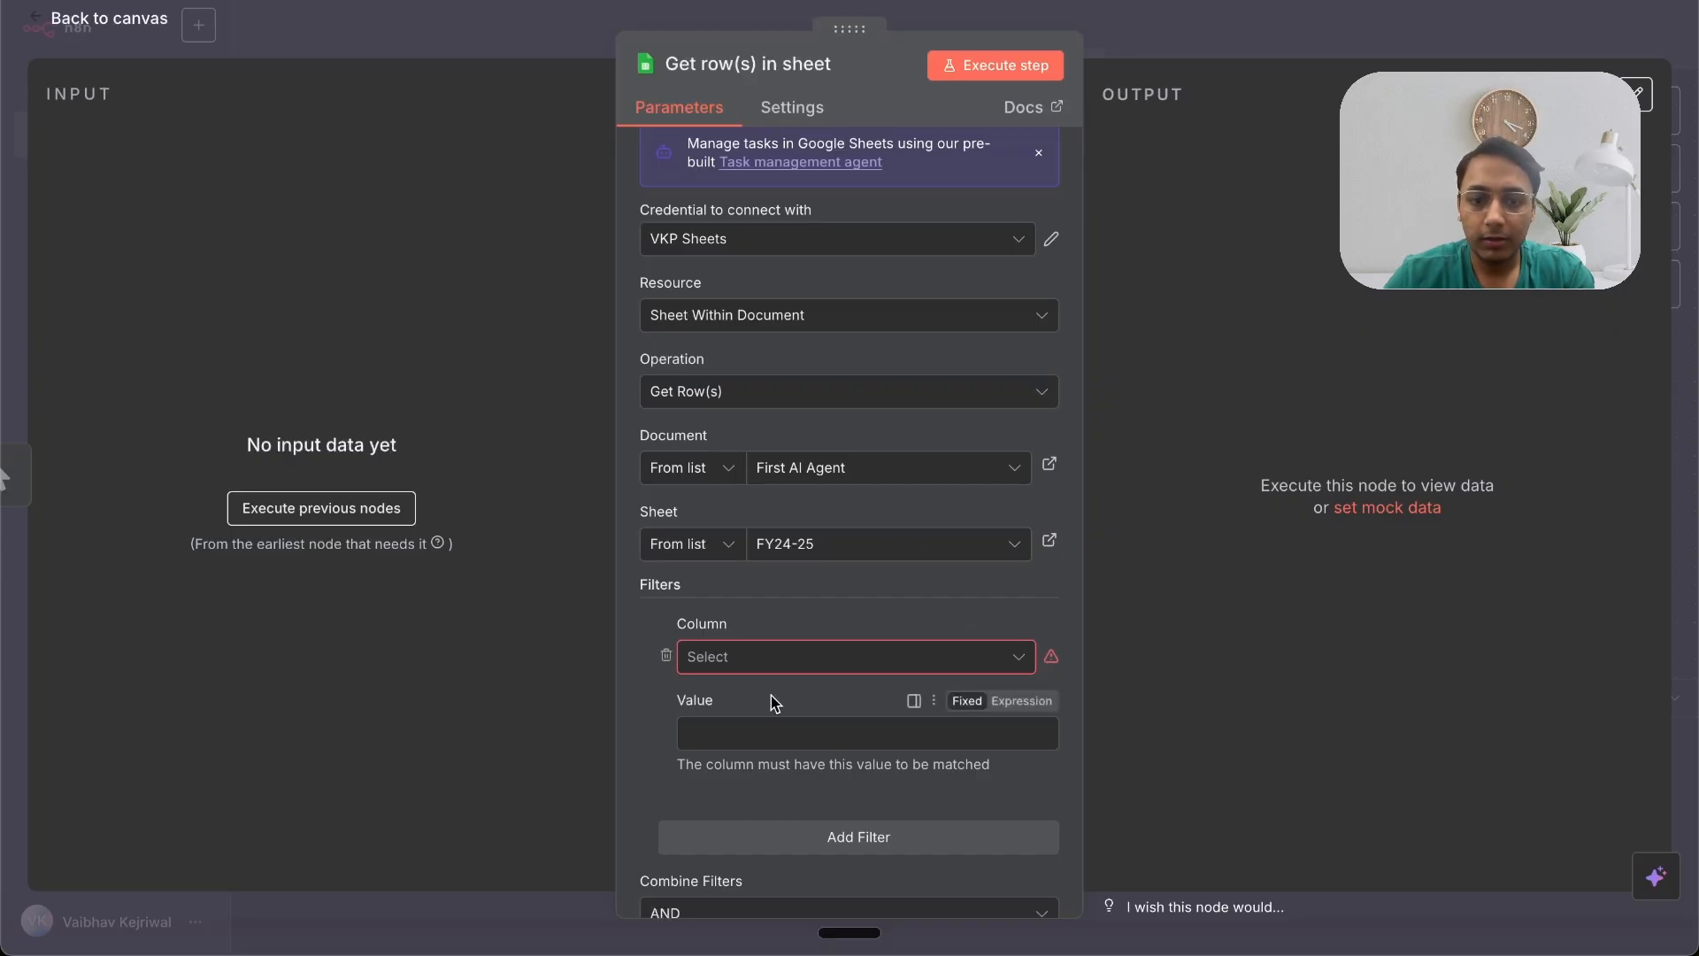
left_click(775, 657)
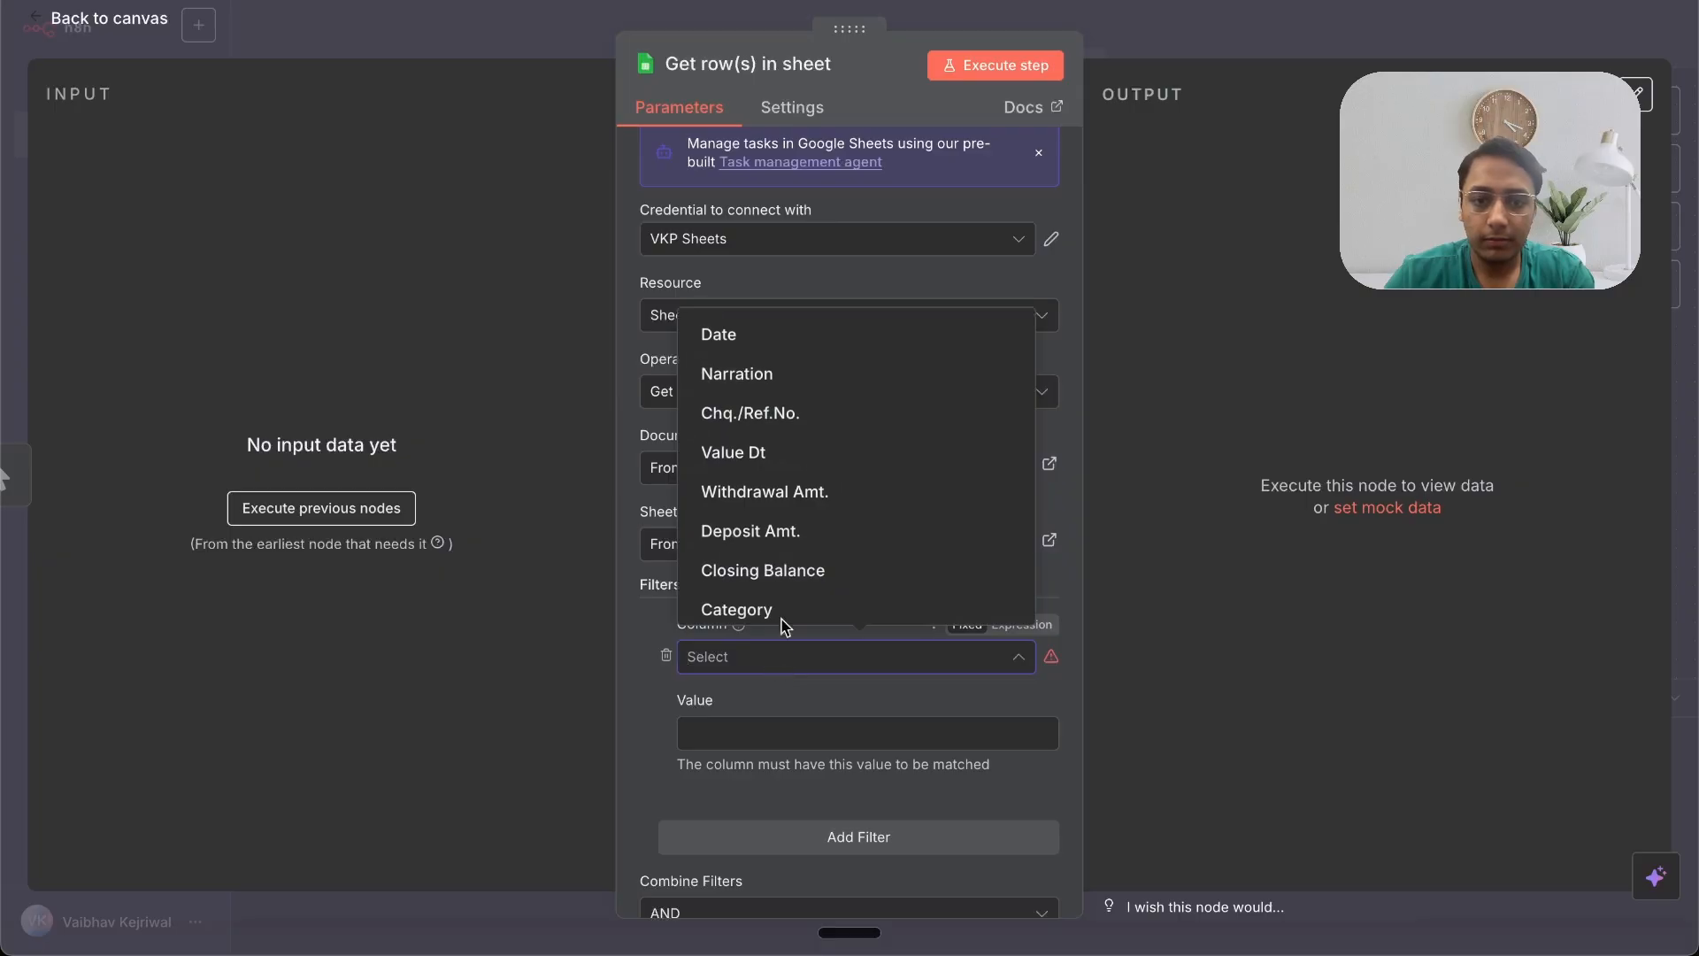
left_click(786, 374)
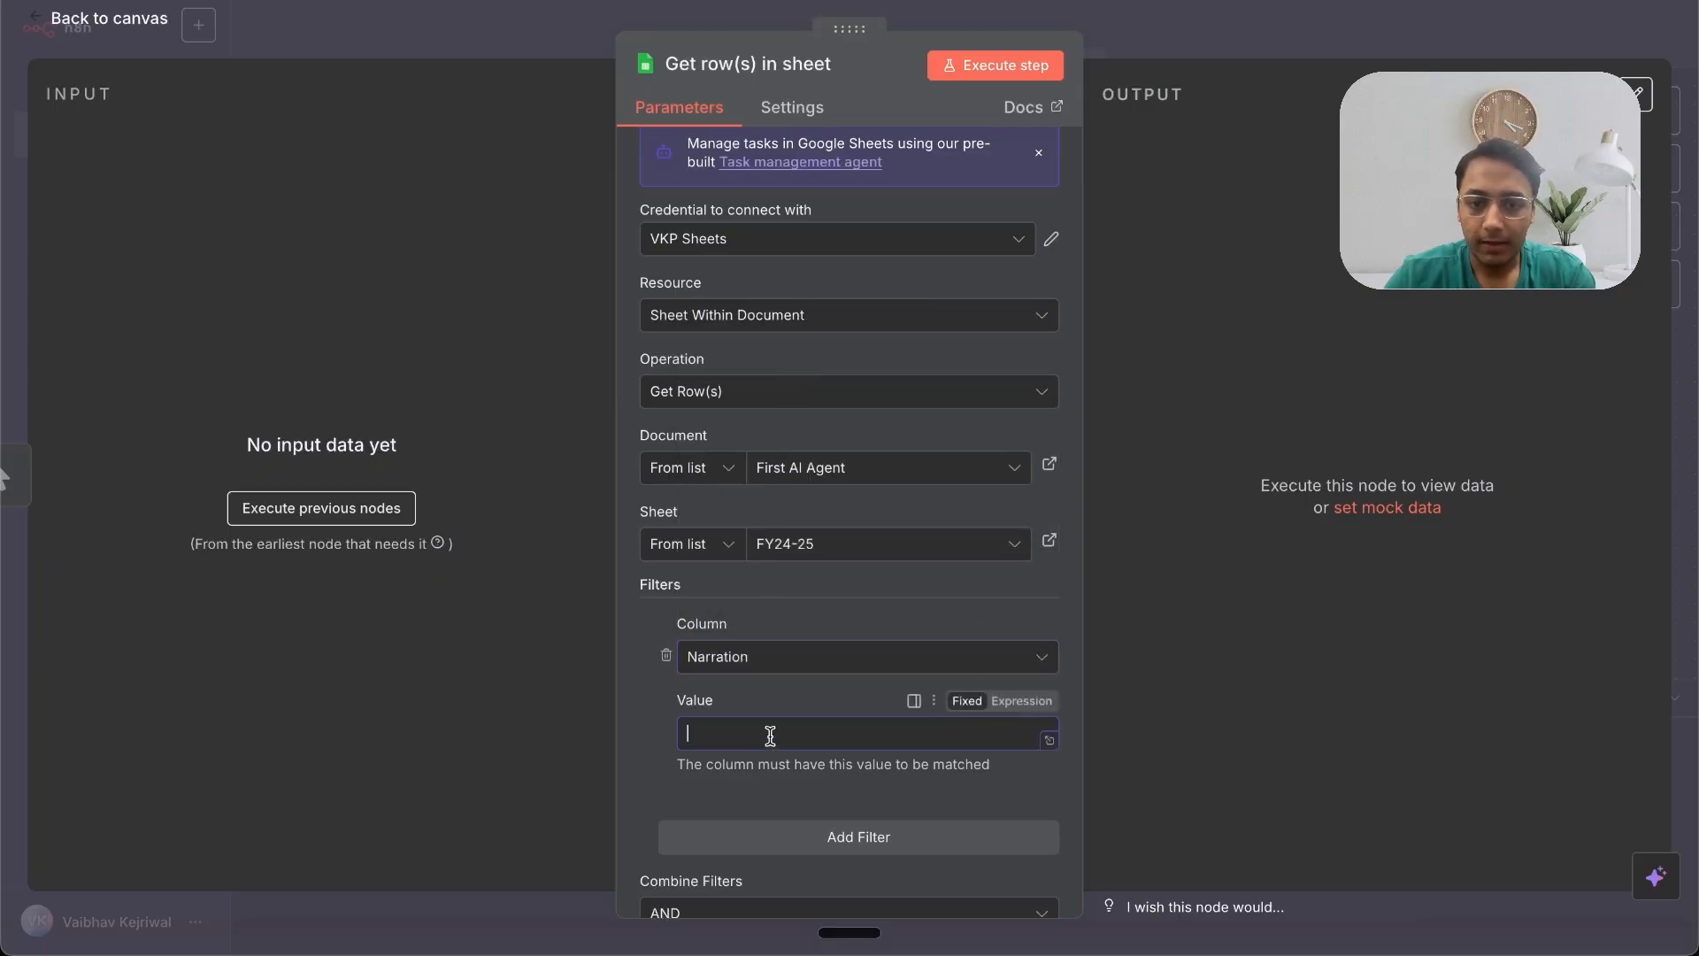
key("ctrl+v")
left_click(1137, 571)
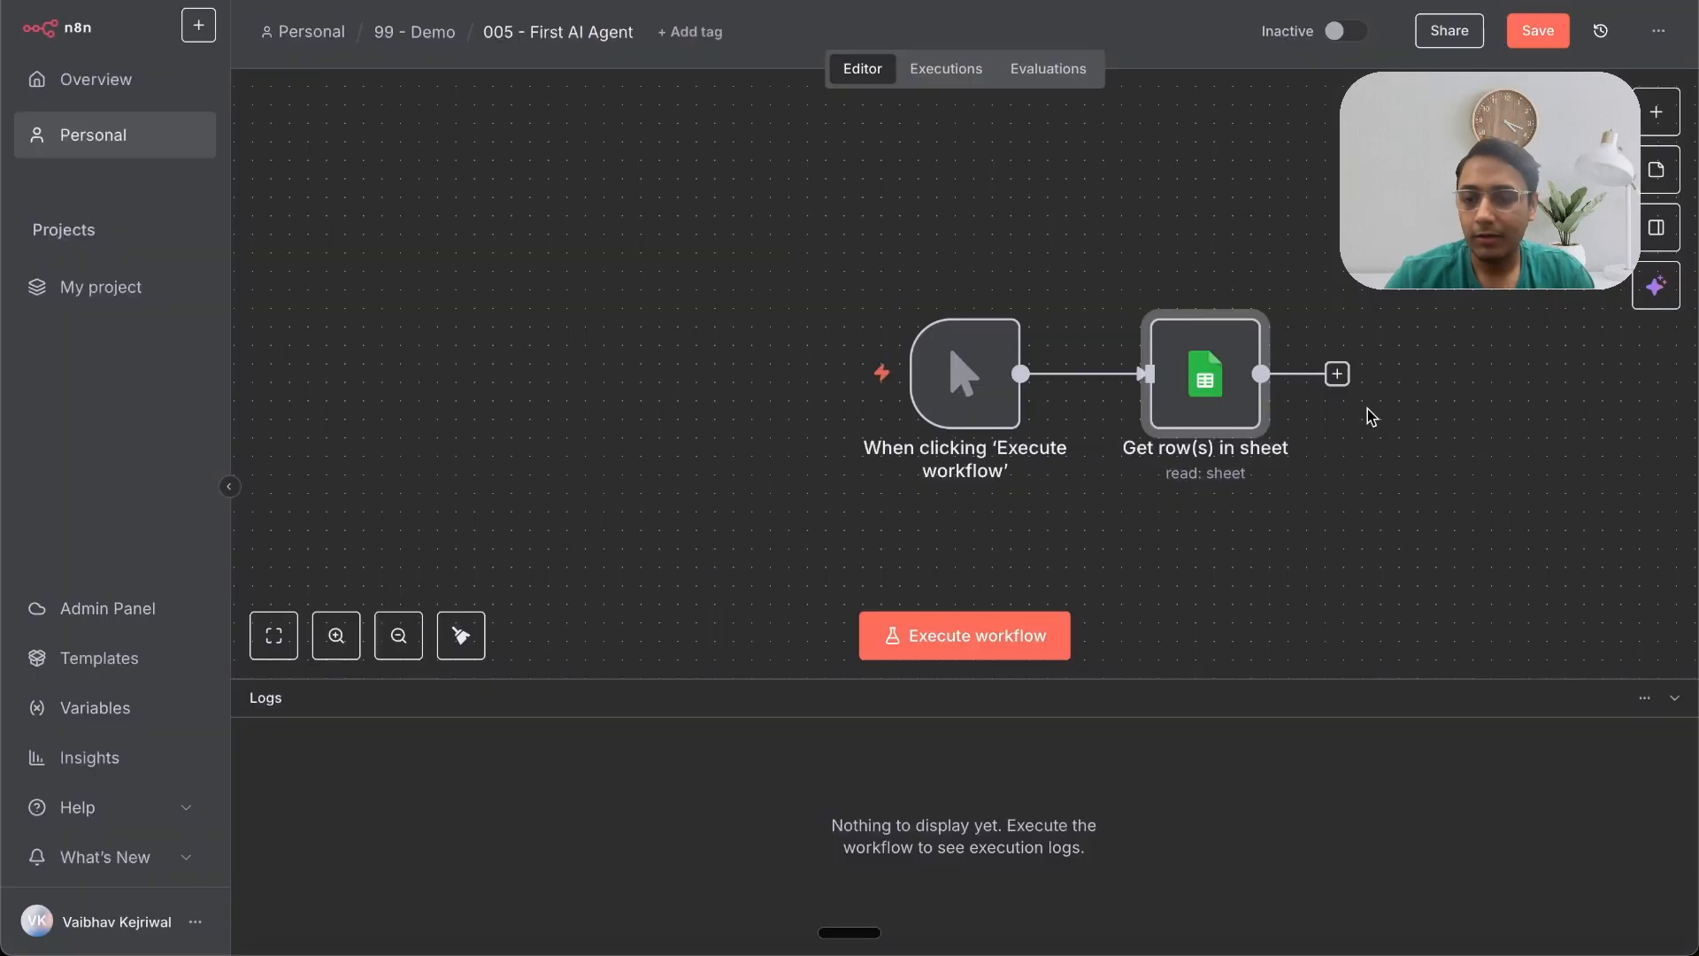
Step: Add an AI Agent node after the 'Get row(s) in sheet' node
left_click(1336, 374)
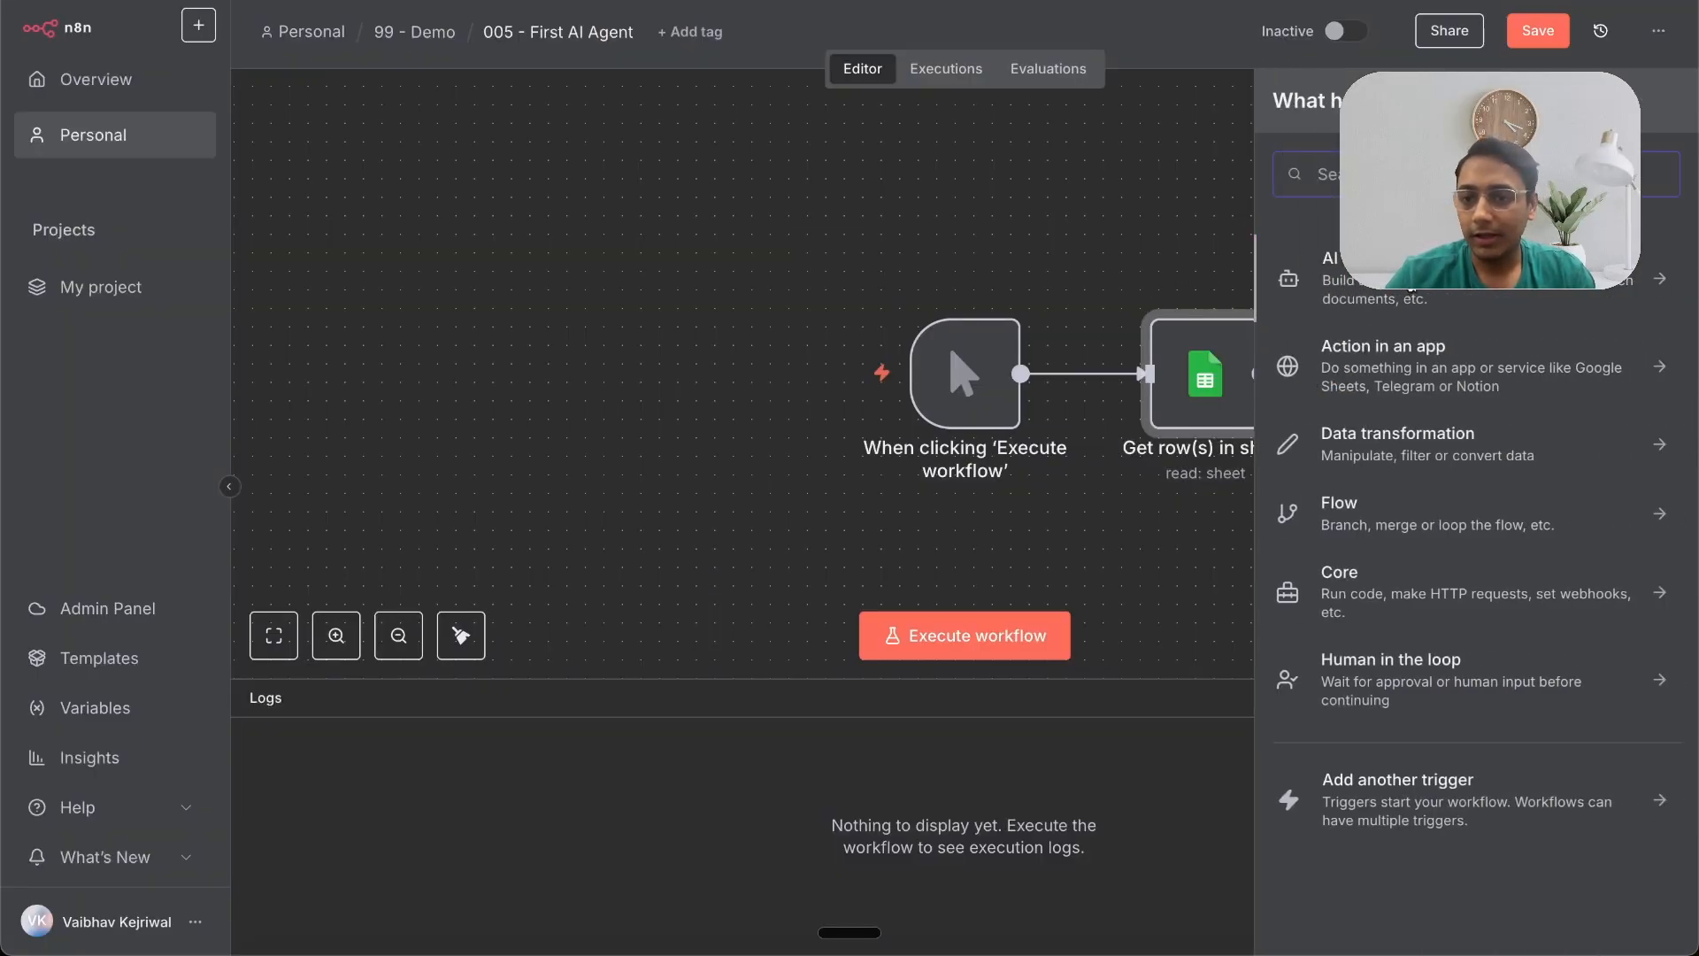
left_click(1380, 282)
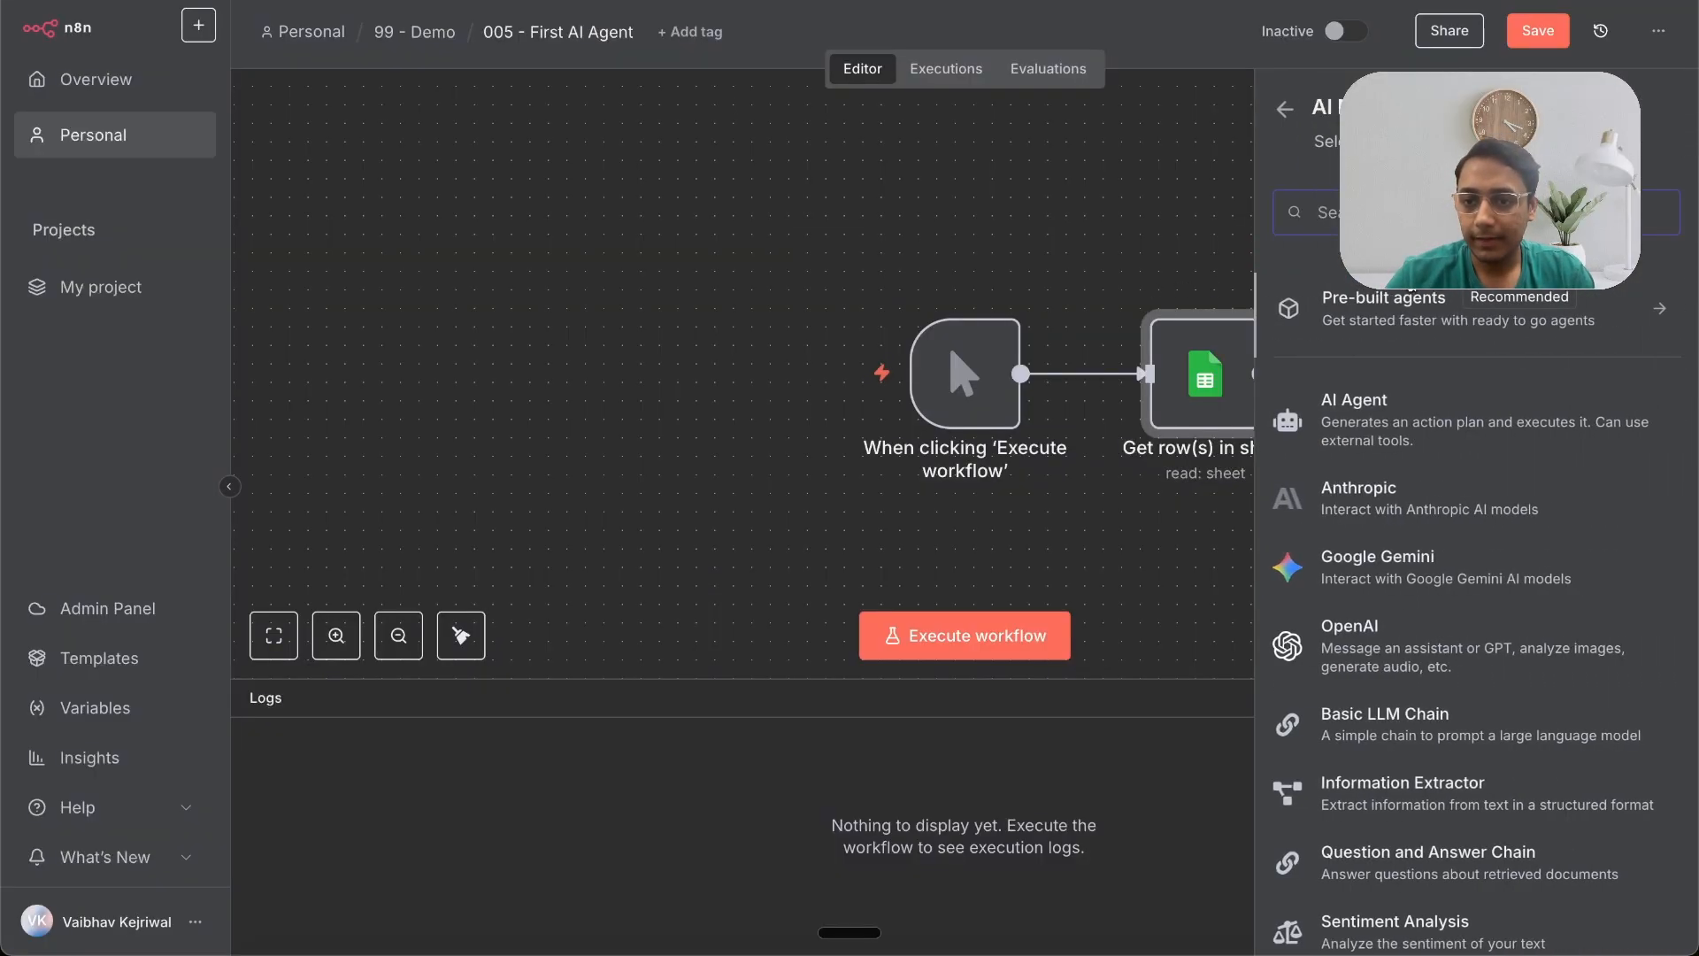
left_click(1389, 421)
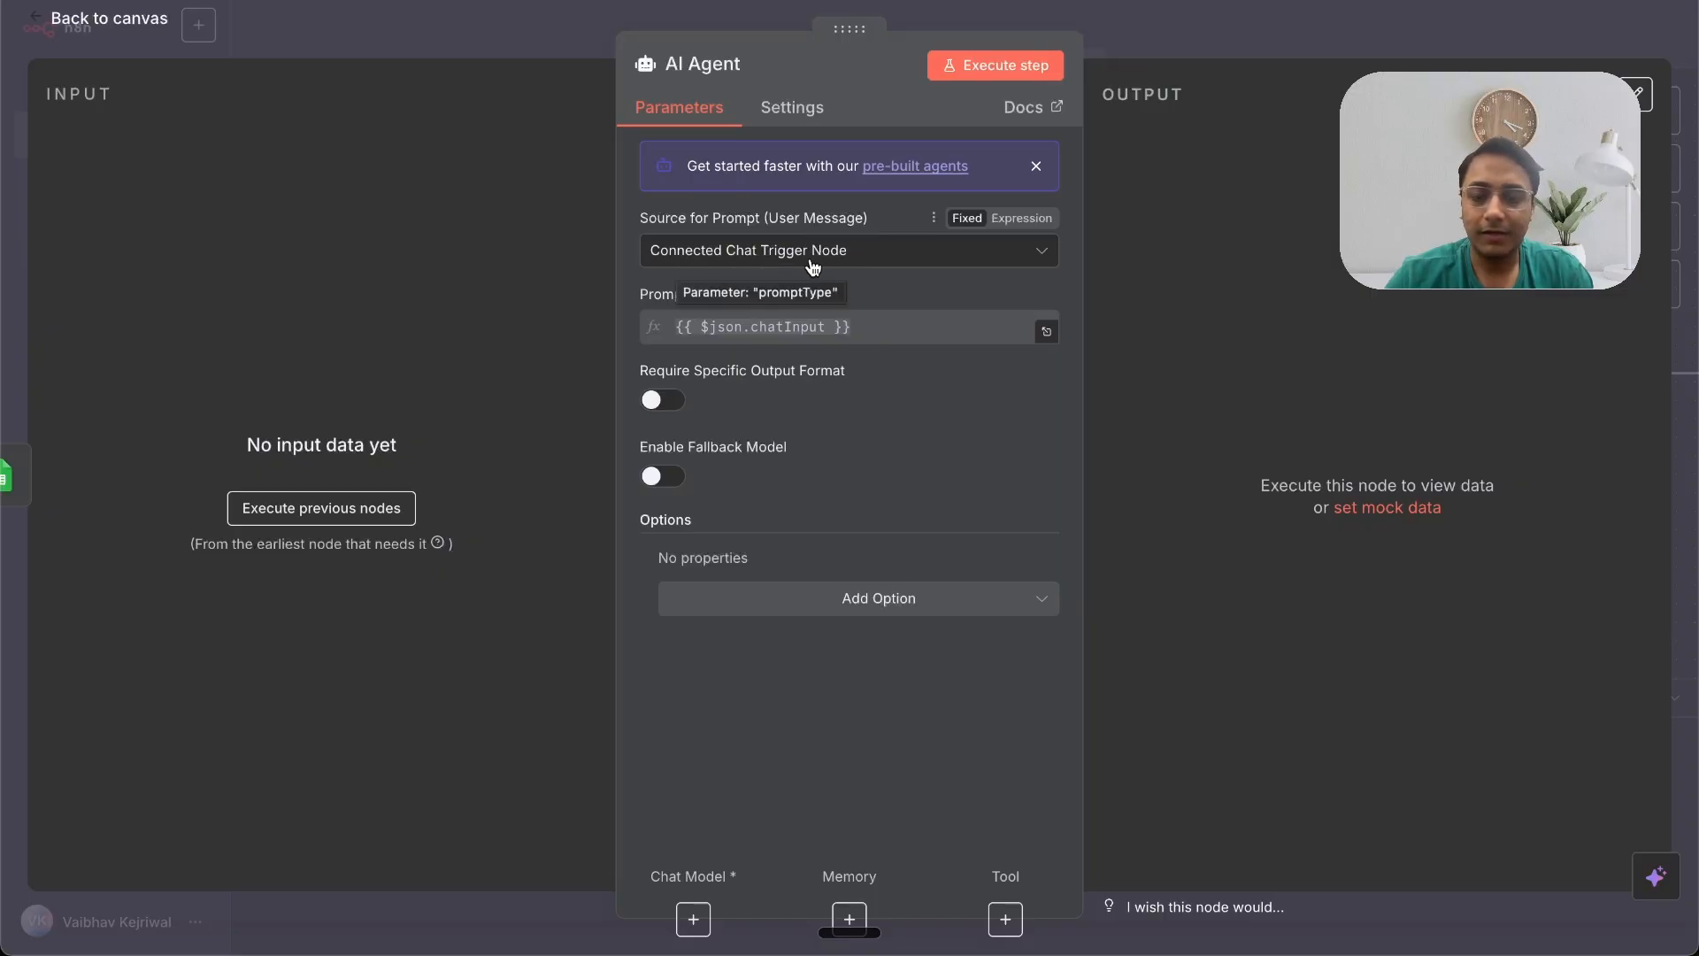
Step: Set the agent's prompt source to 'Define below' and add a System Message option
left_click(855, 266)
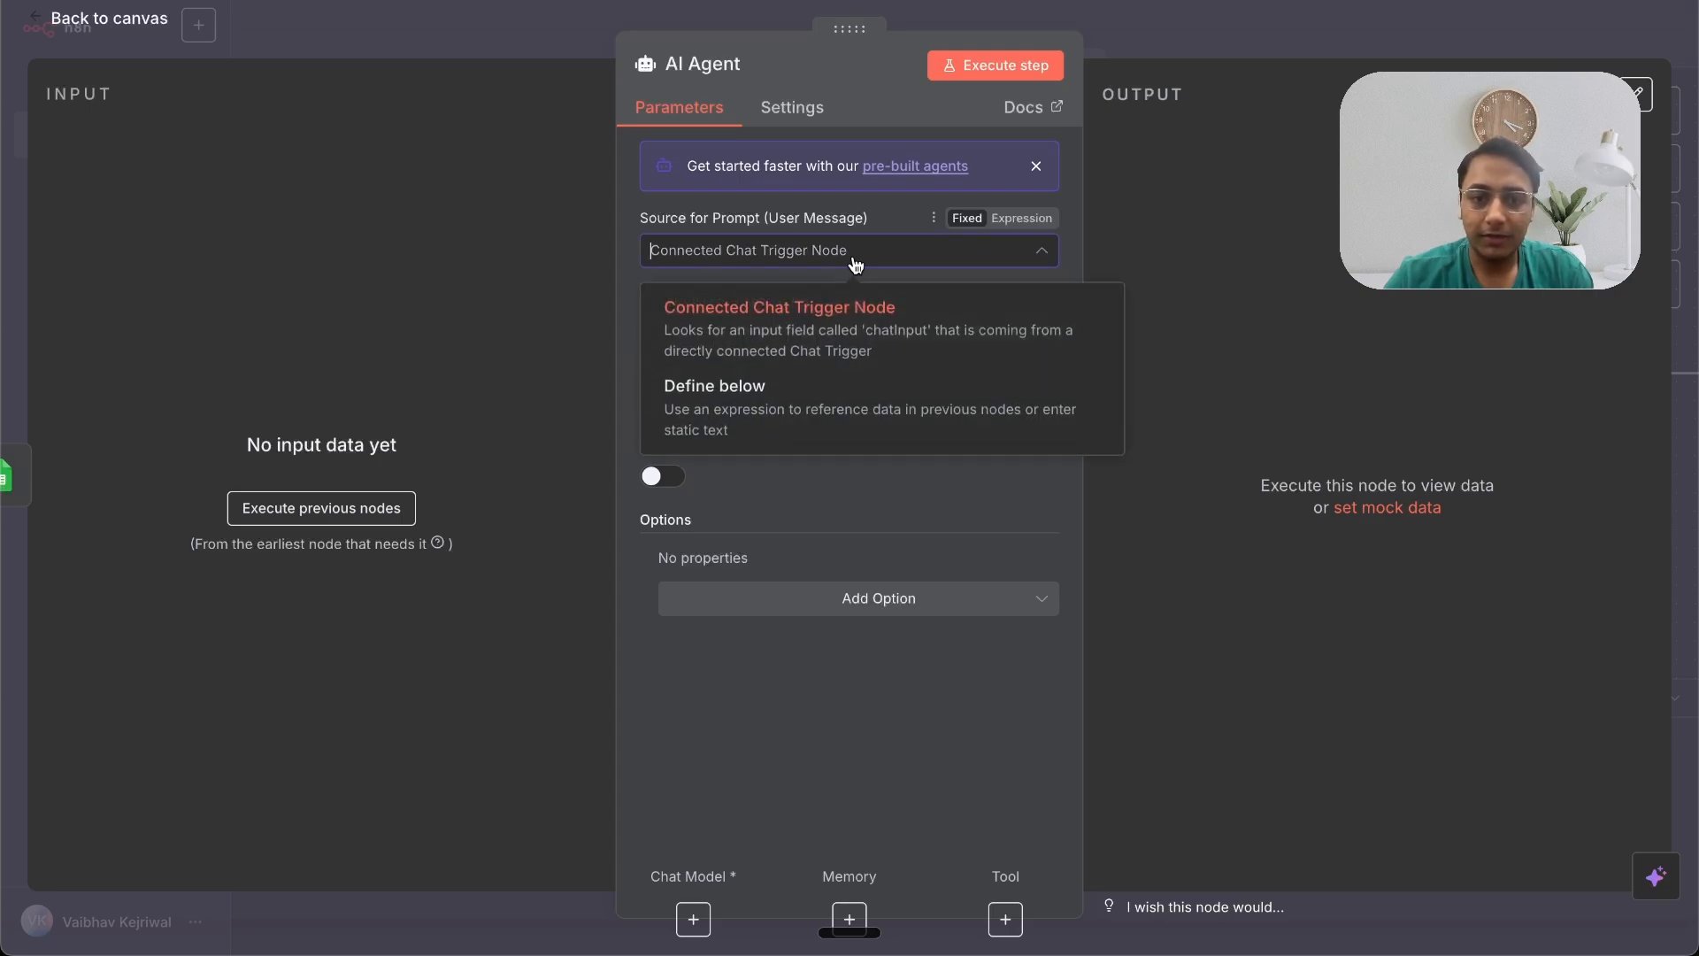
left_click(749, 399)
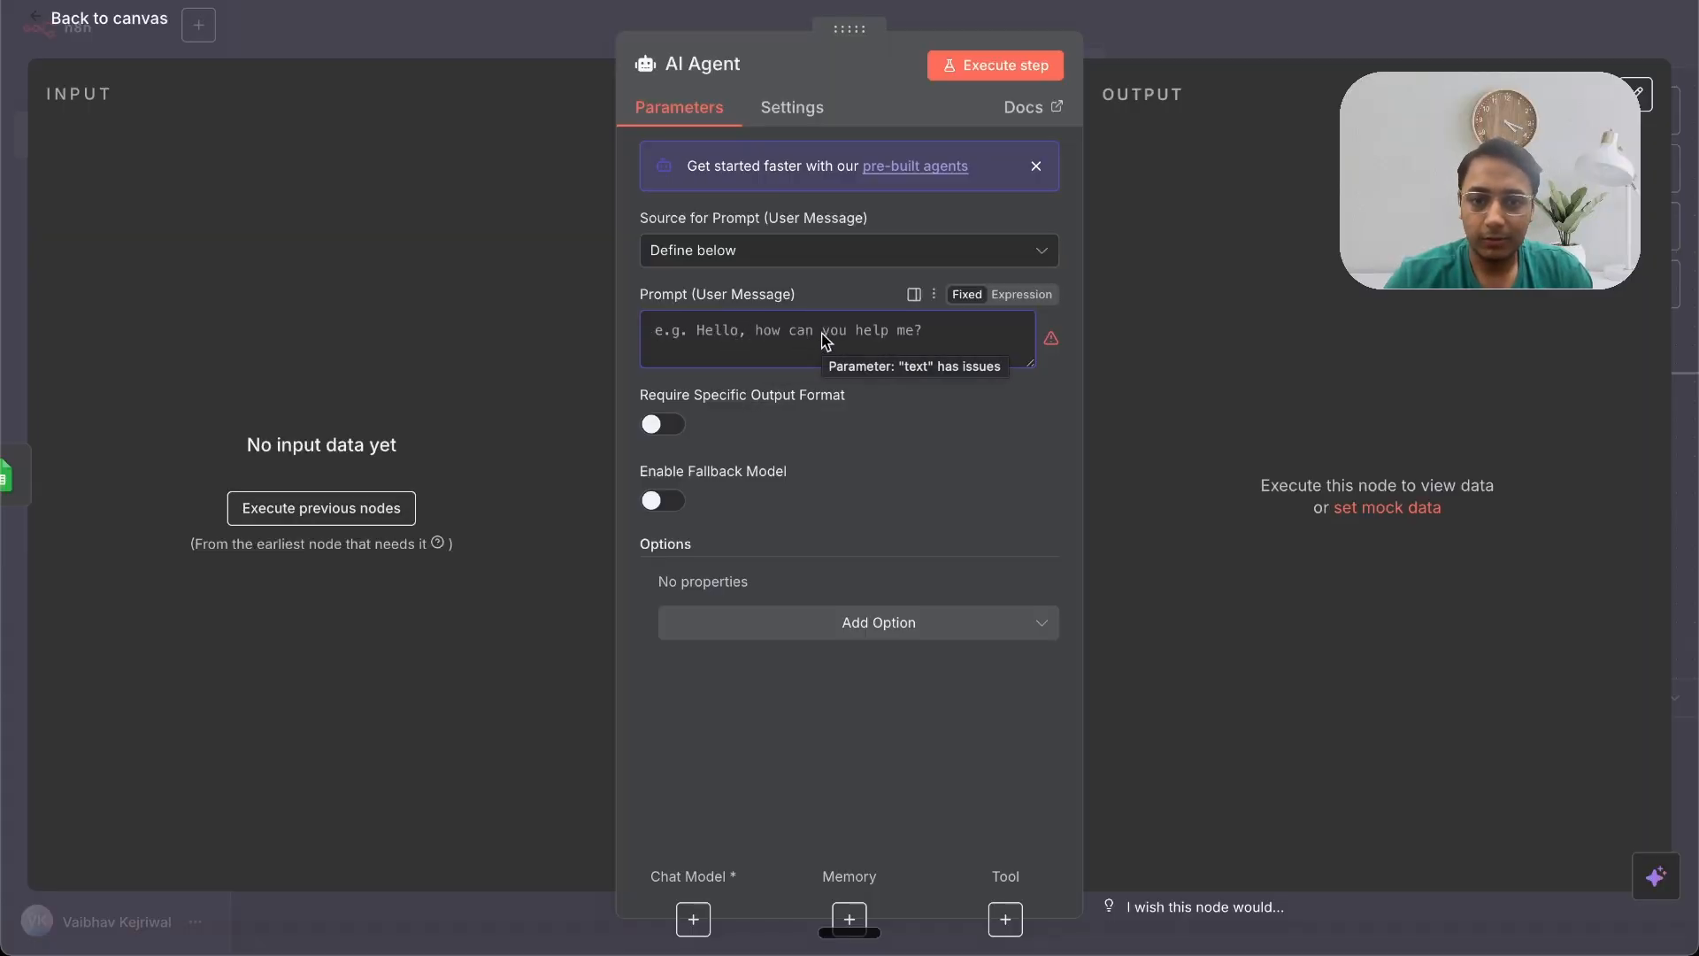
left_click(899, 625)
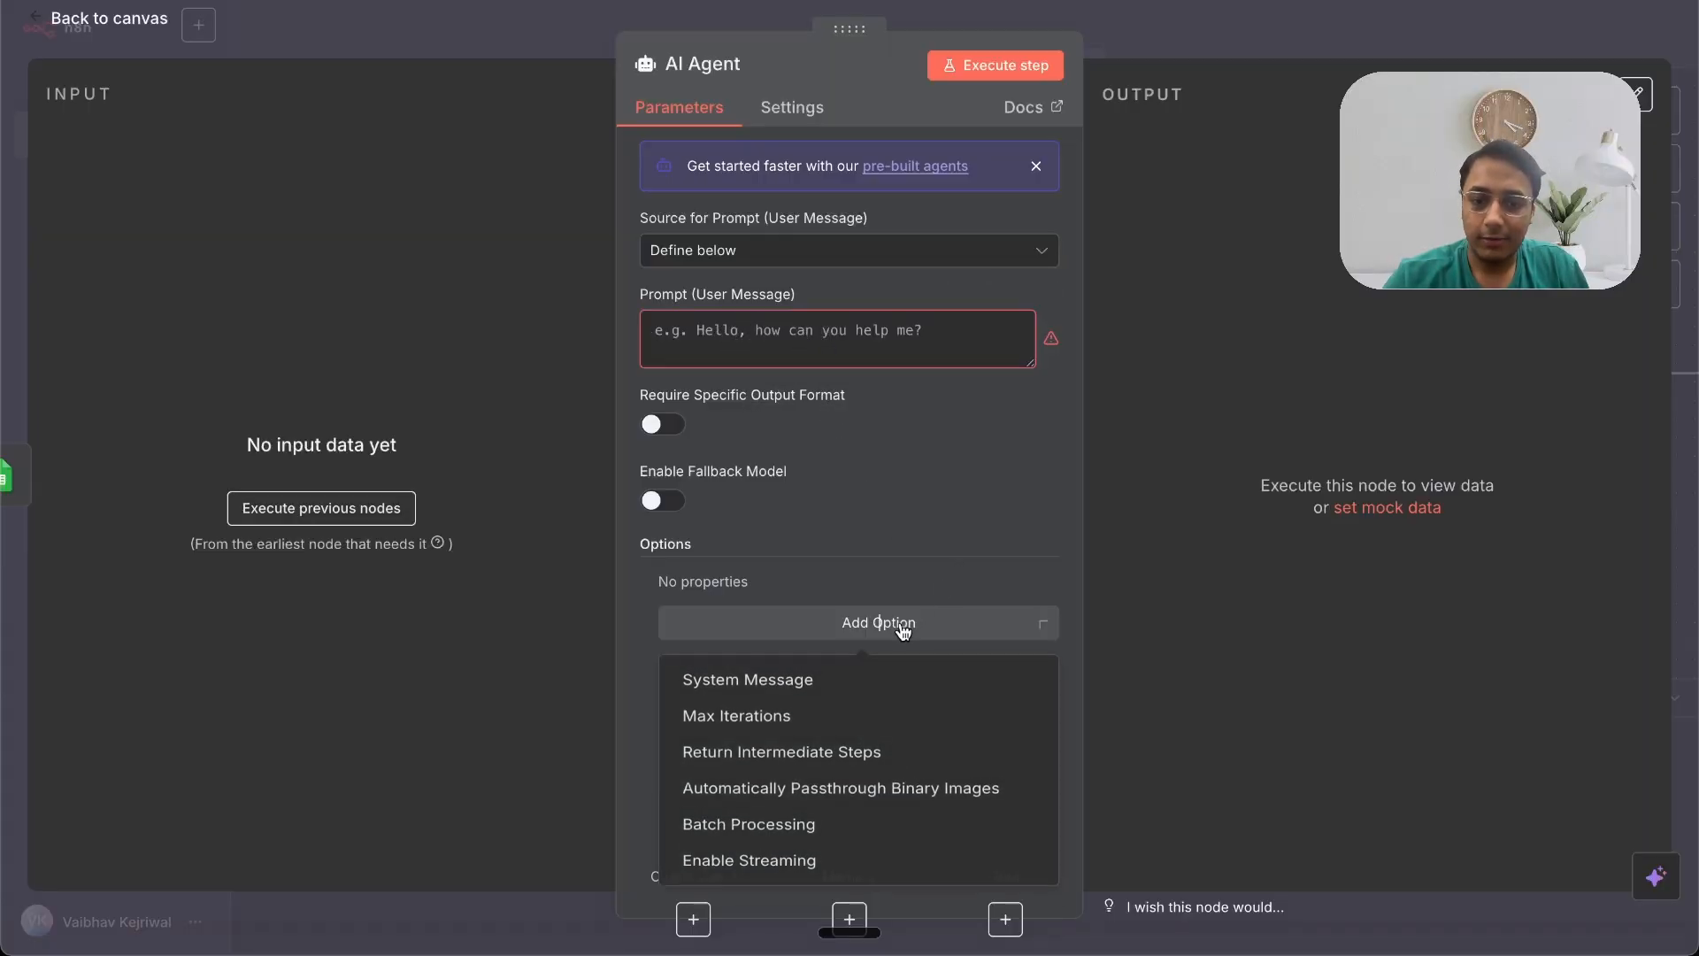
left_click(837, 686)
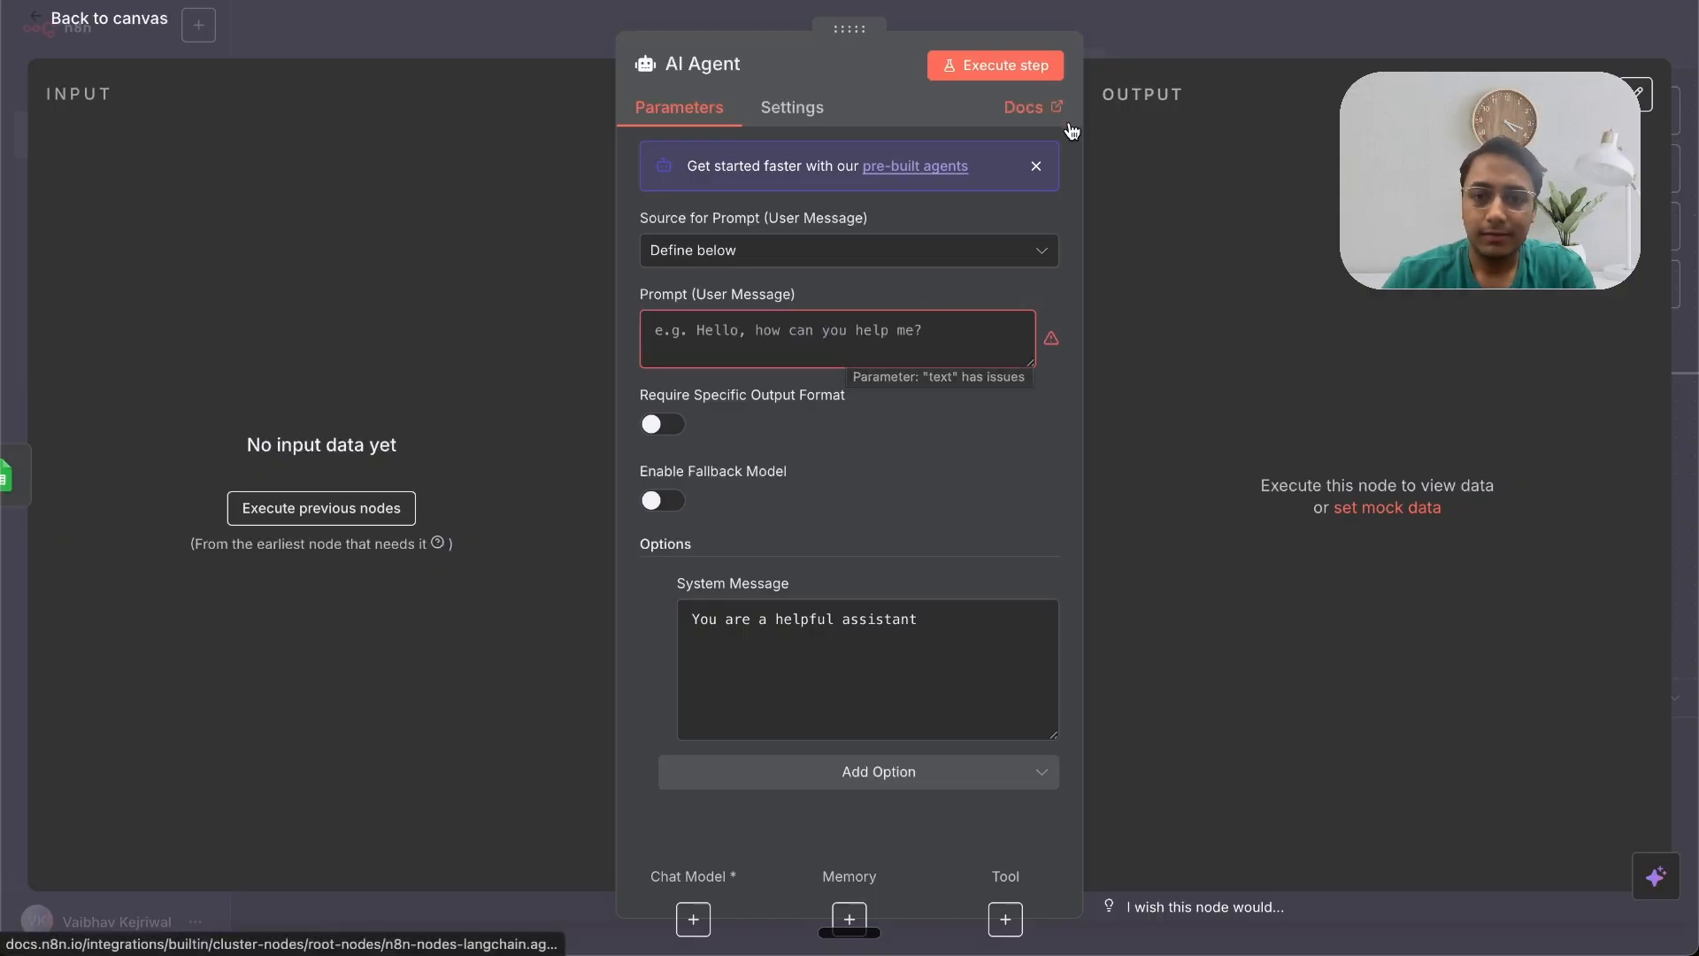
Step: Deactivate the AI Agent node on the canvas and execute the workflow
left_click(1165, 38)
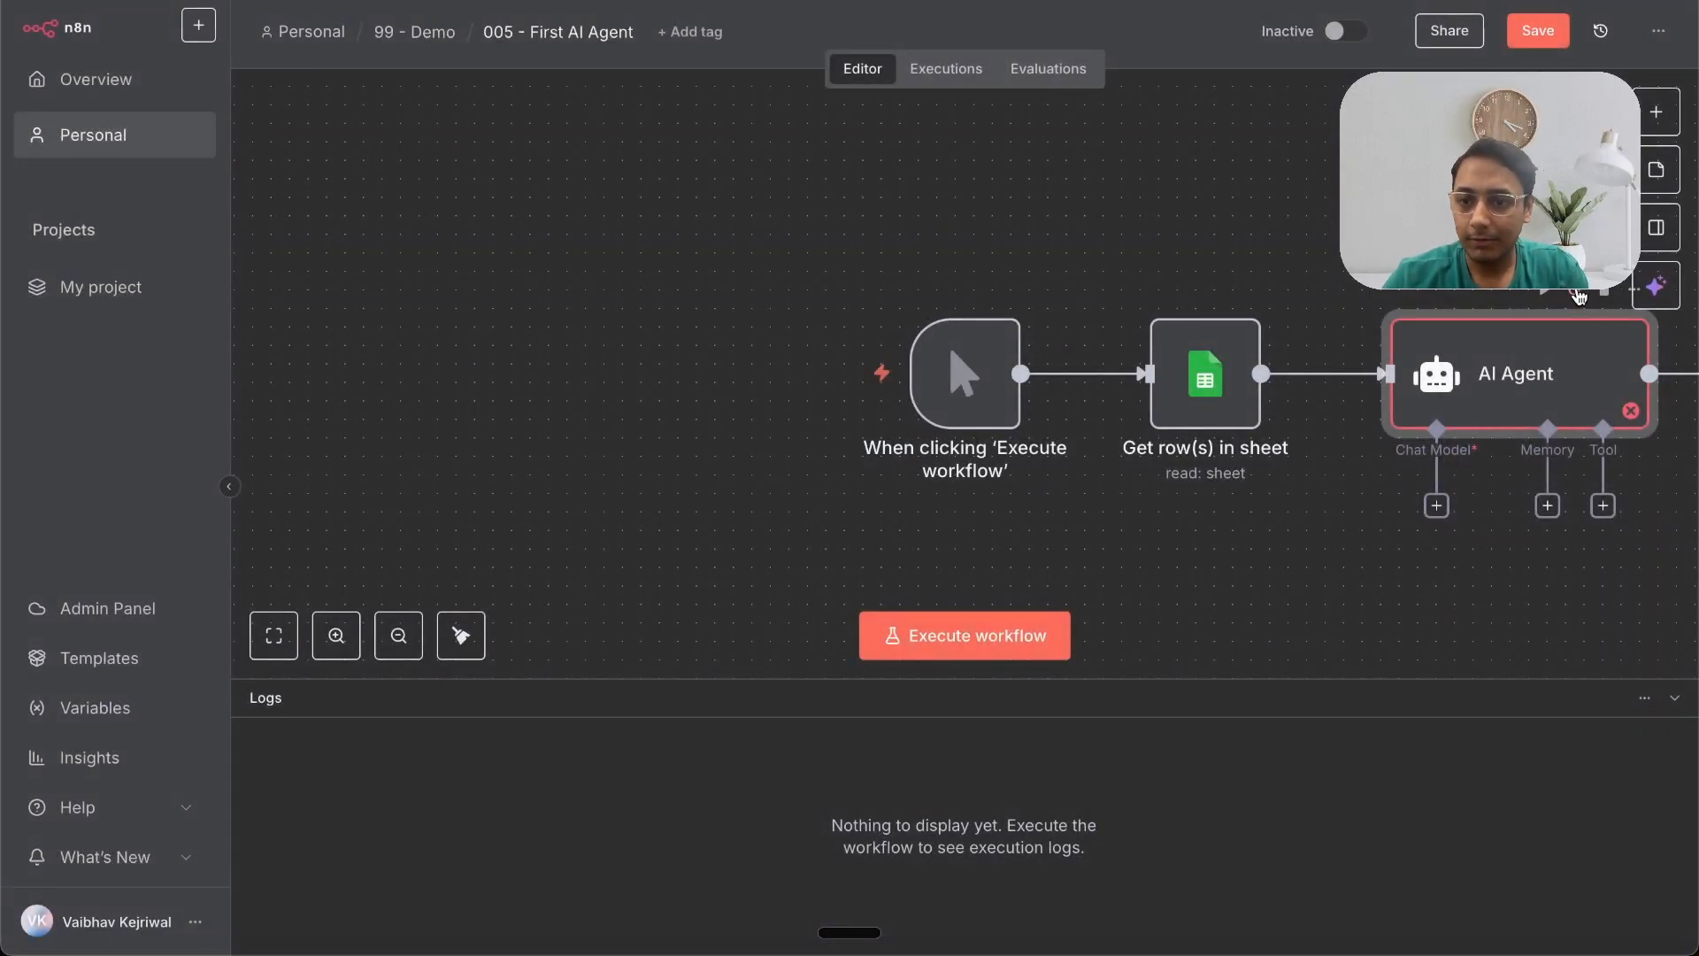
left_click(1578, 294)
left_click(984, 634)
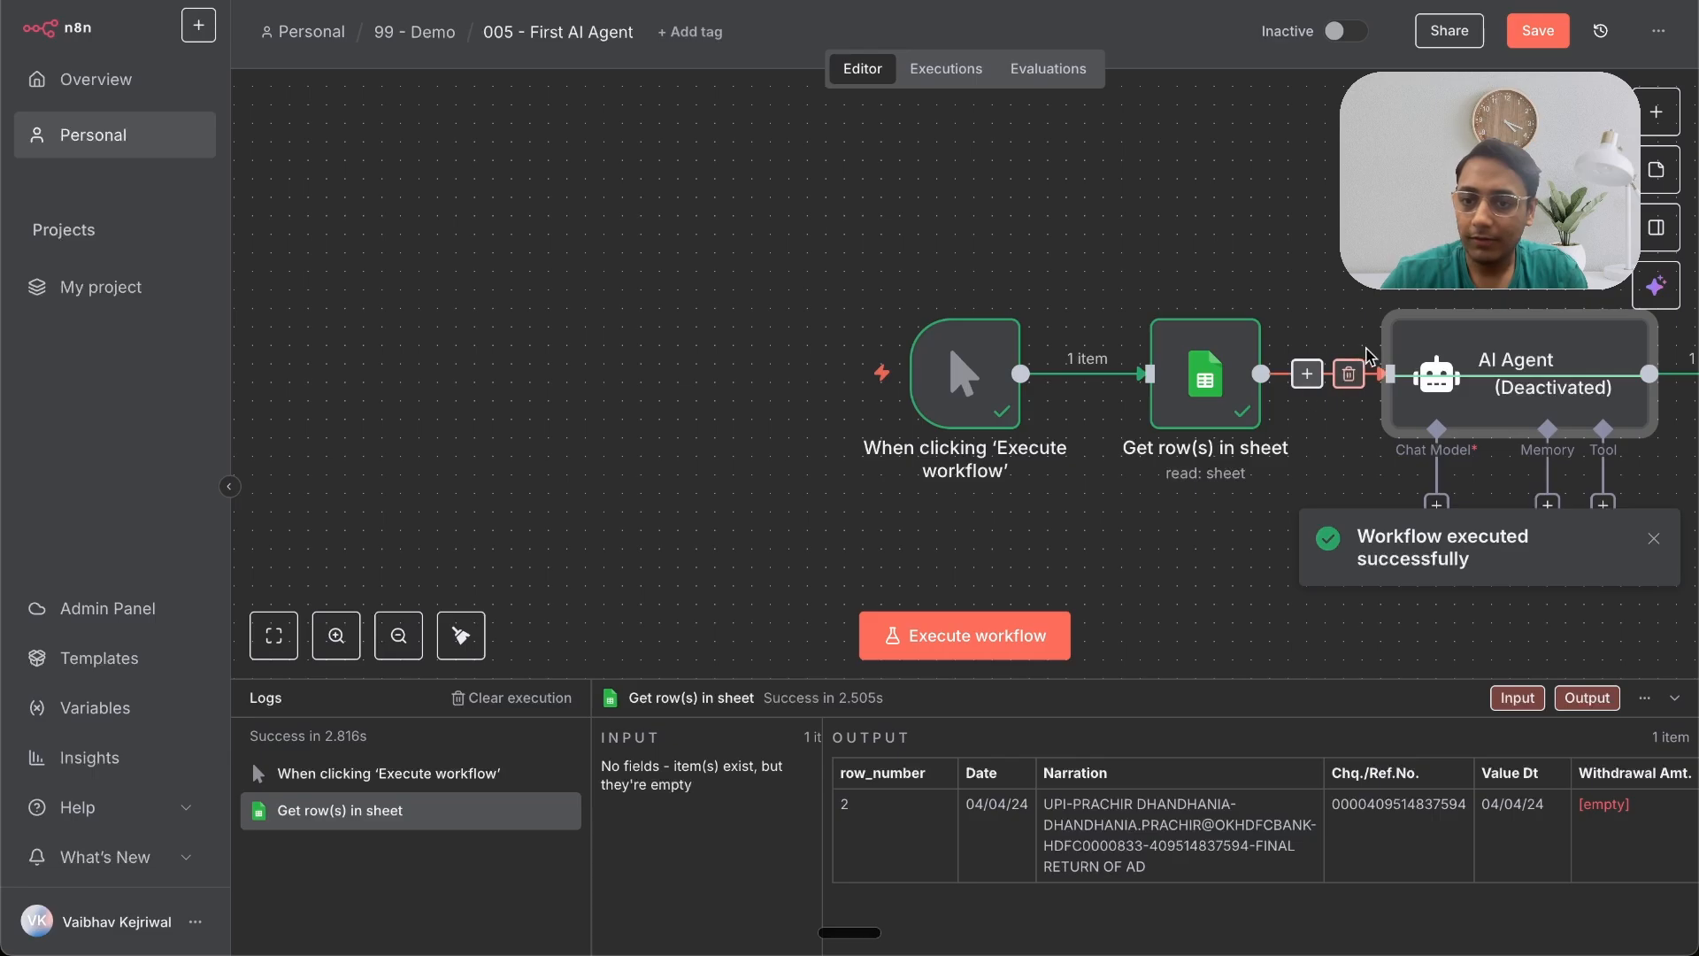
Step: Write the agent prompt as 'Narration:' followed by the sheet row's Narration field, in the expanded expression editor
double_click(1469, 356)
left_click(693, 334)
type("Narration:")
left_click_drag(172, 248, 799, 328)
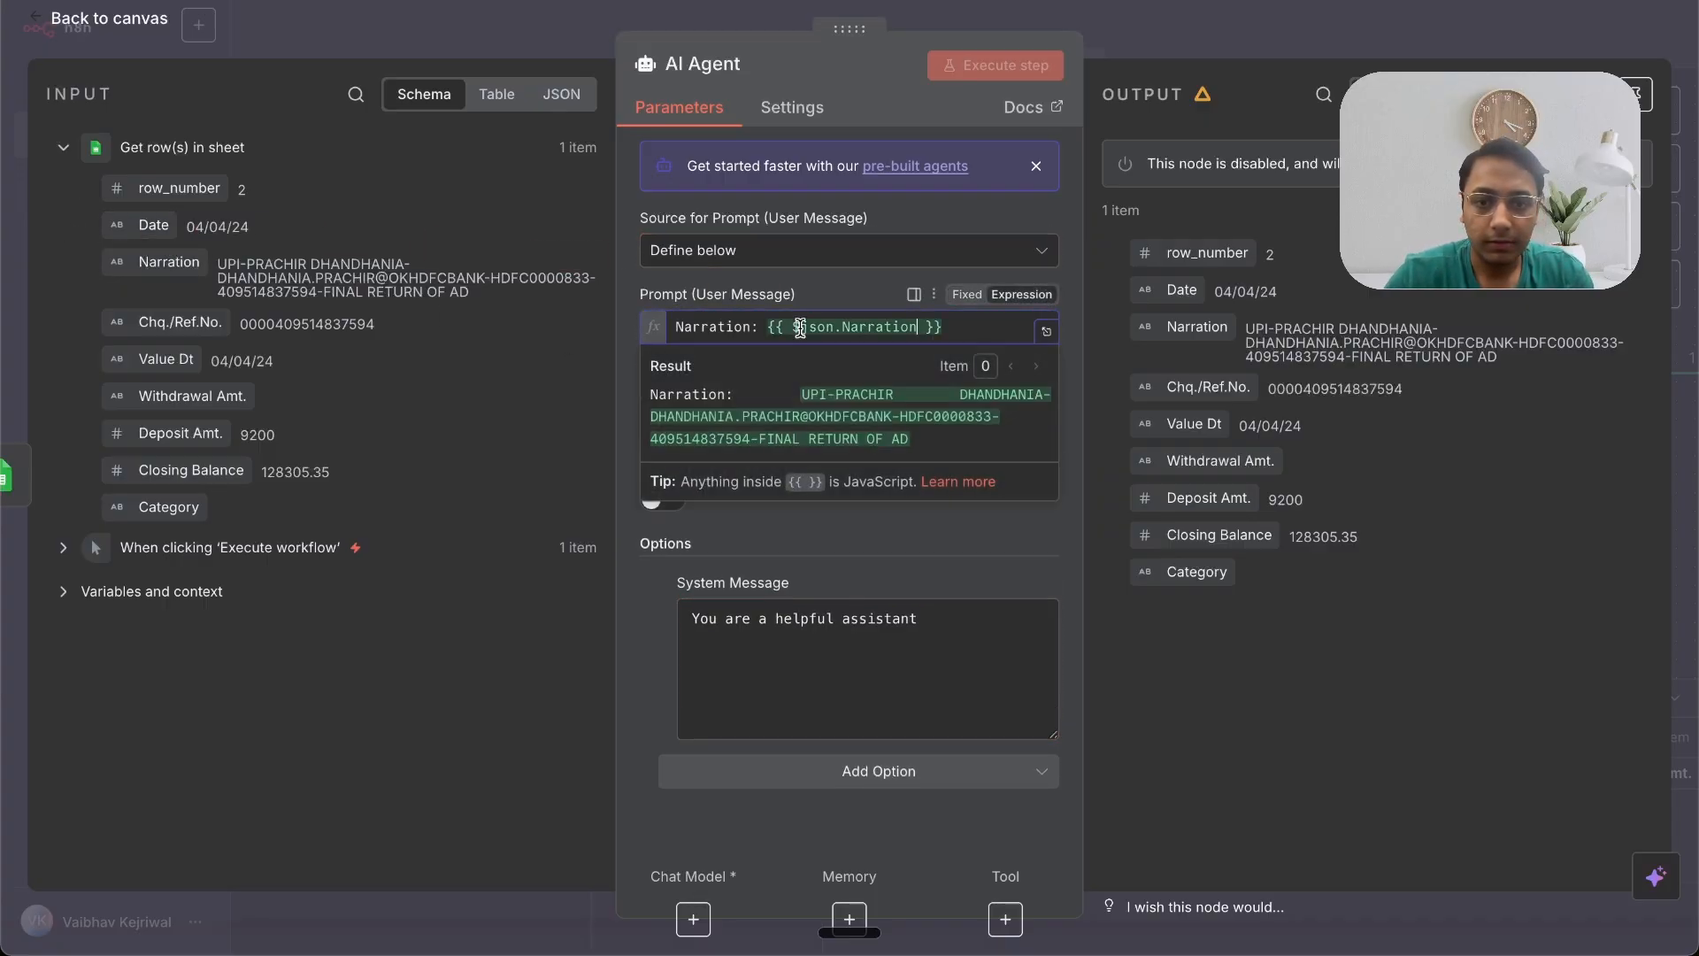
left_click(1045, 332)
left_click(829, 181)
key("Return")
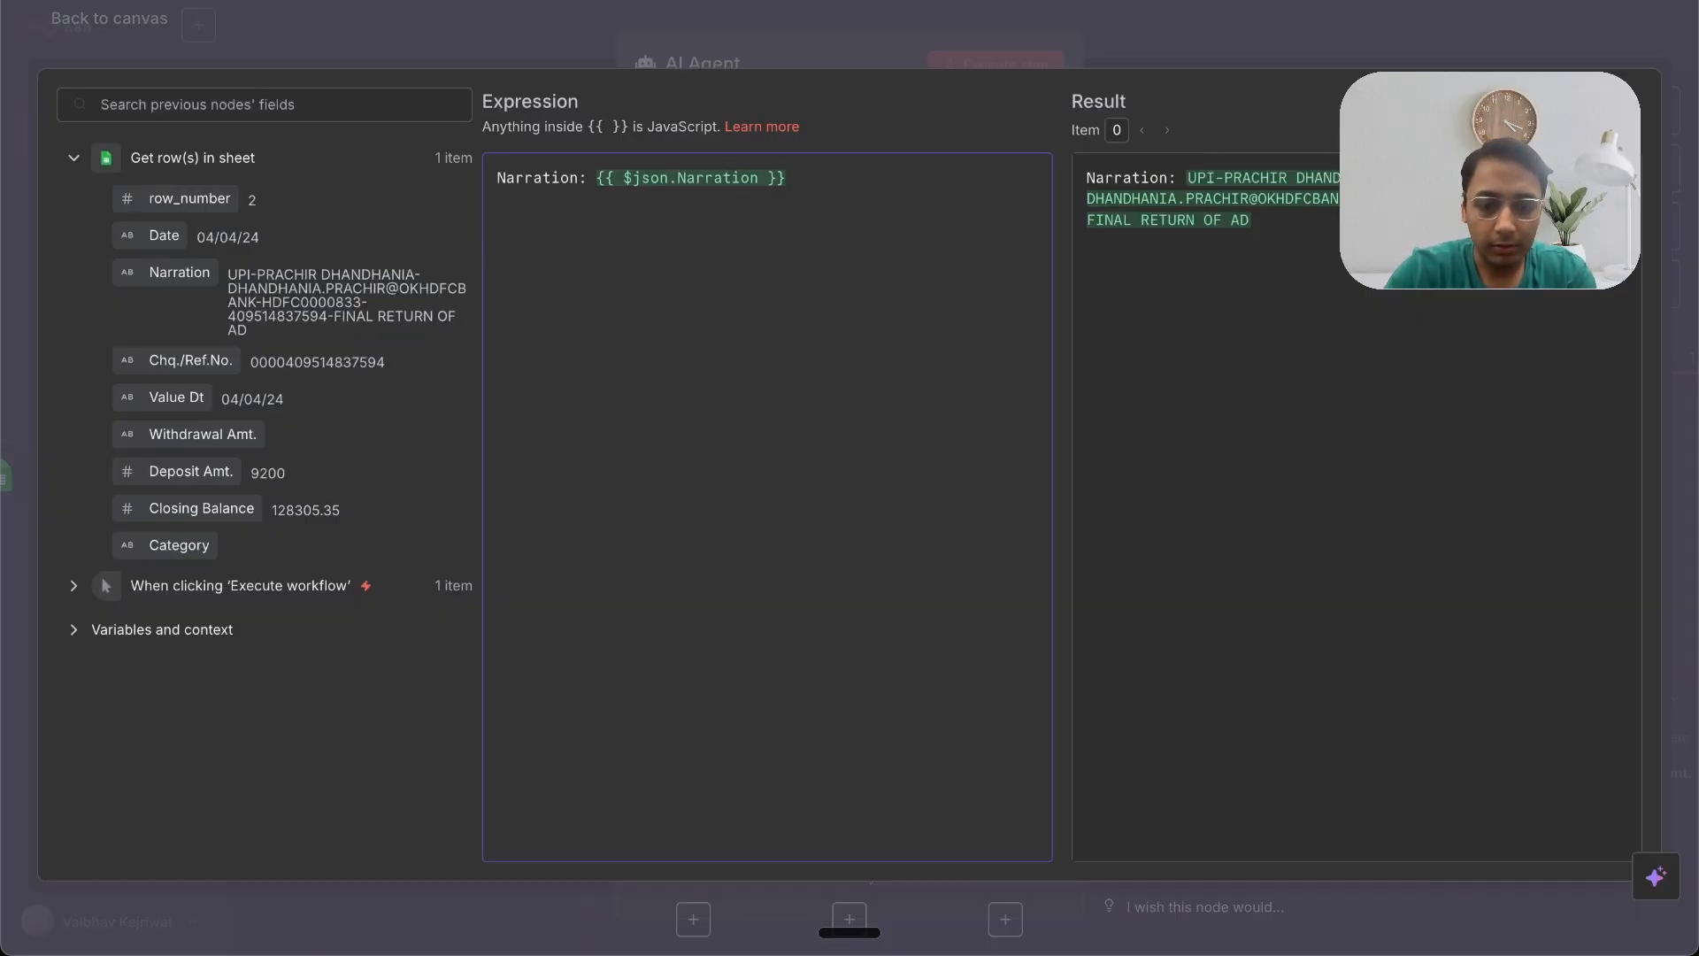
Step: Add 'Withdrawal Amount:' and 'Deposit AMount:' lines to the agent prompt, mapped to the Withdrawal Amt. and Deposit Amt. fields
type("Withdrawal Amount: ")
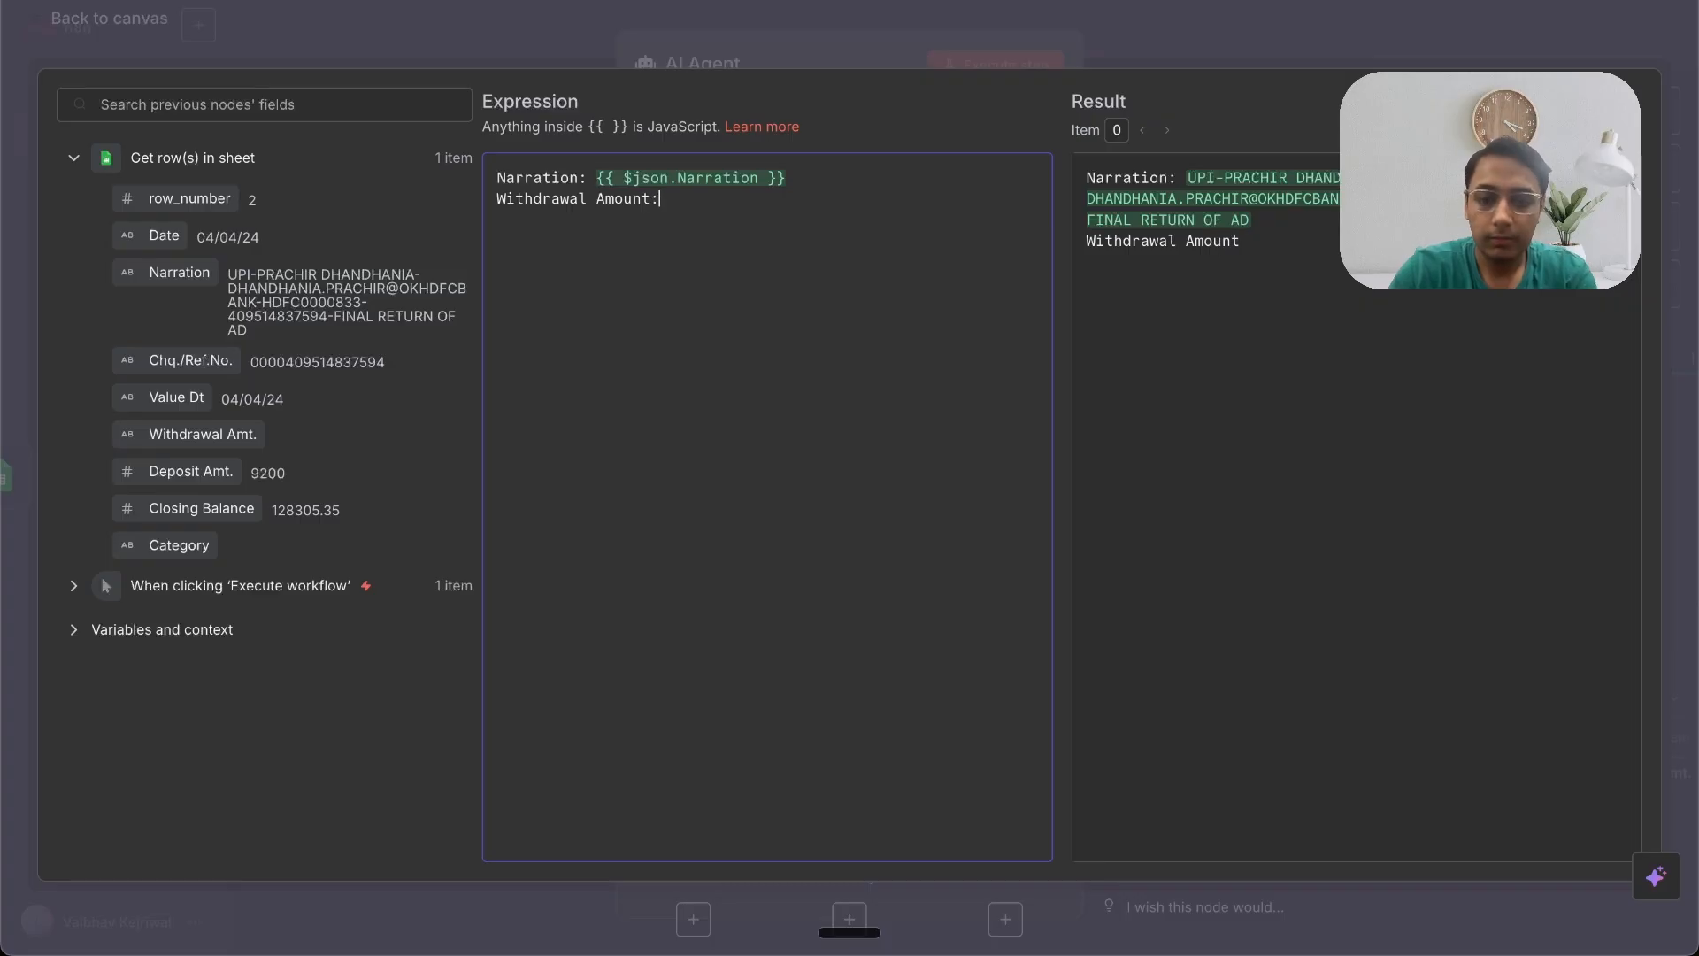
type("Deposit AMoun")
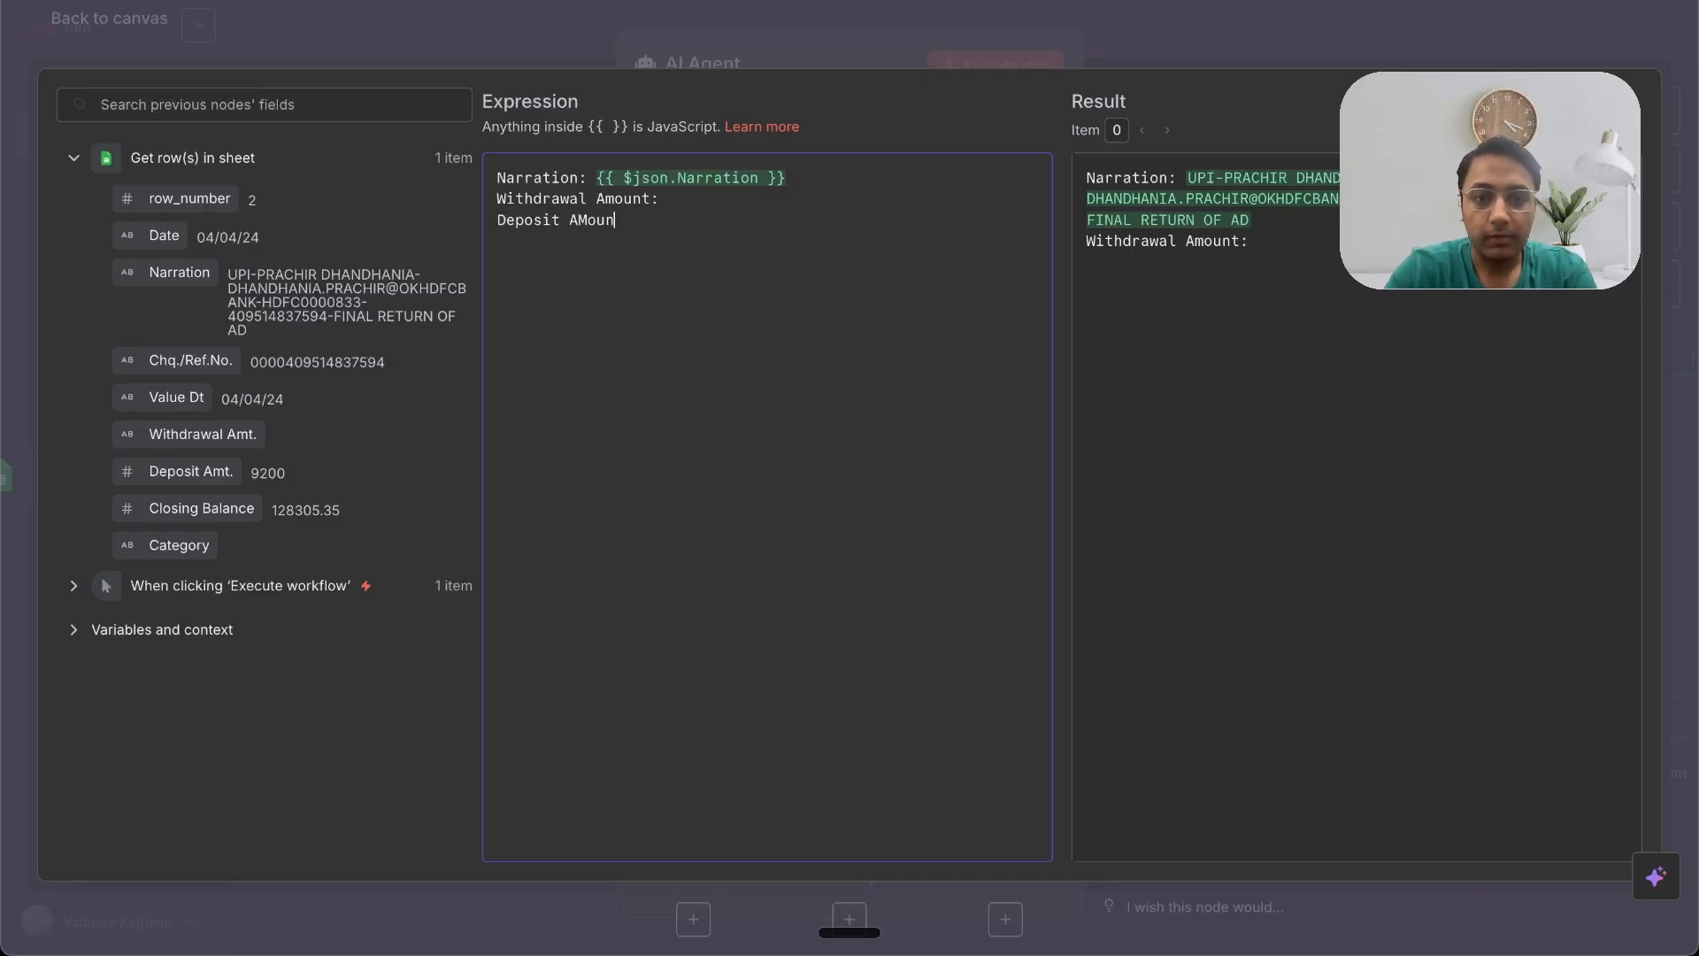
type("t:")
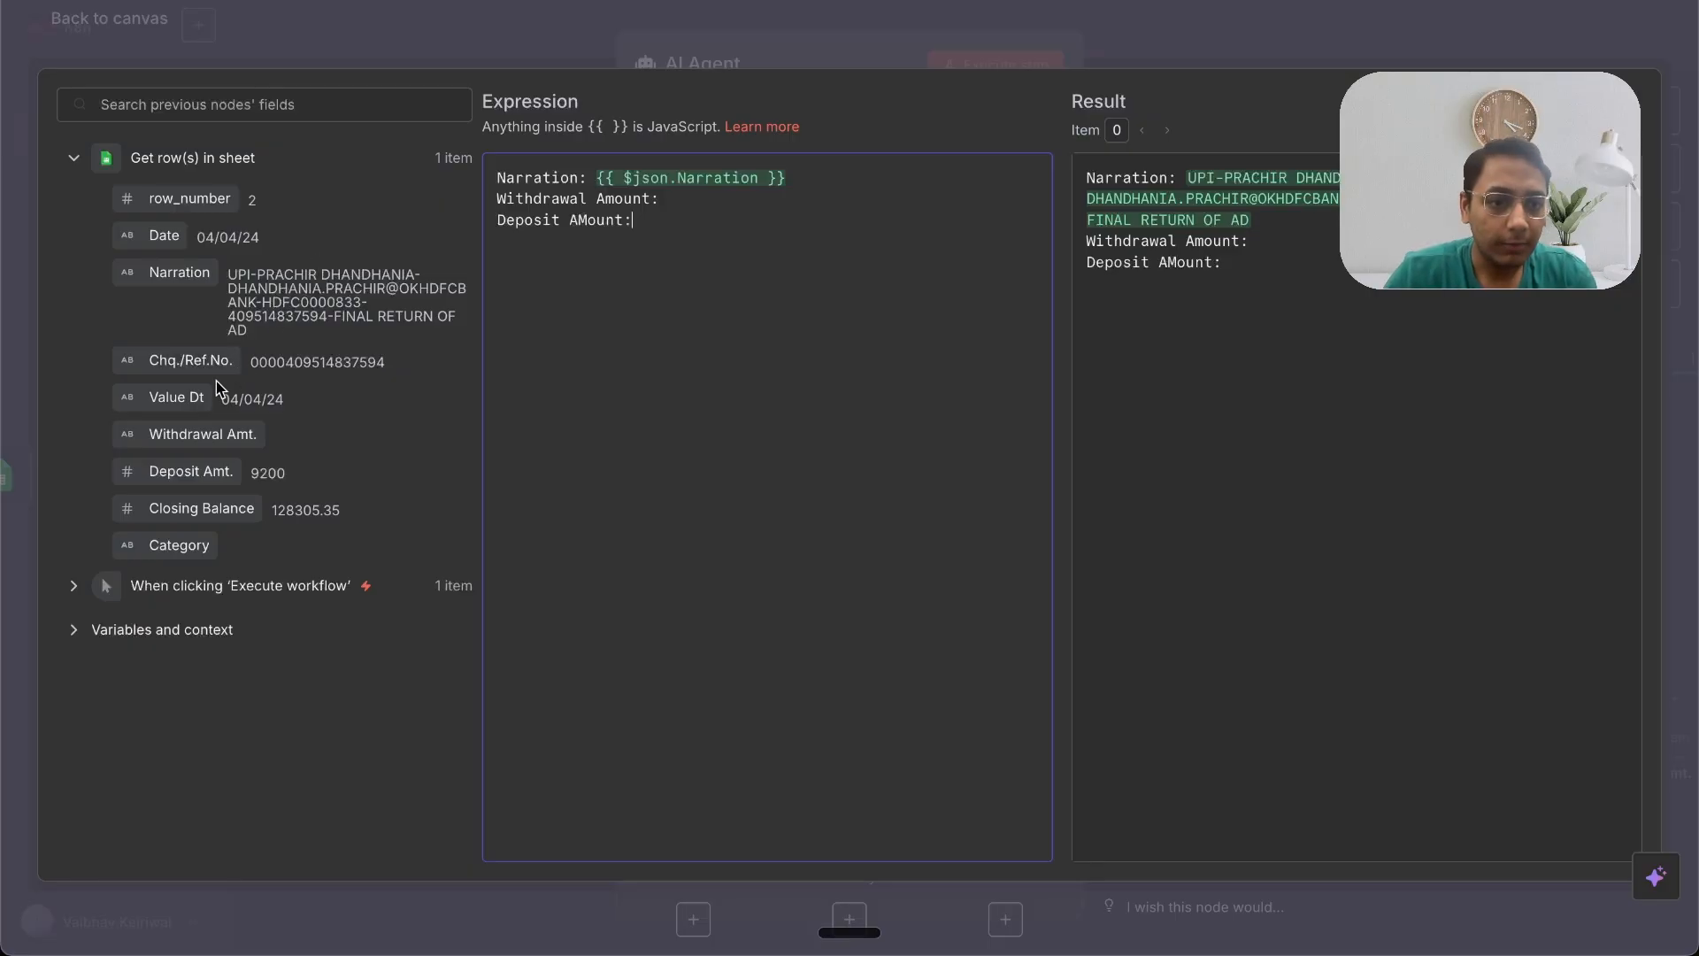
left_click_drag(203, 433, 705, 200)
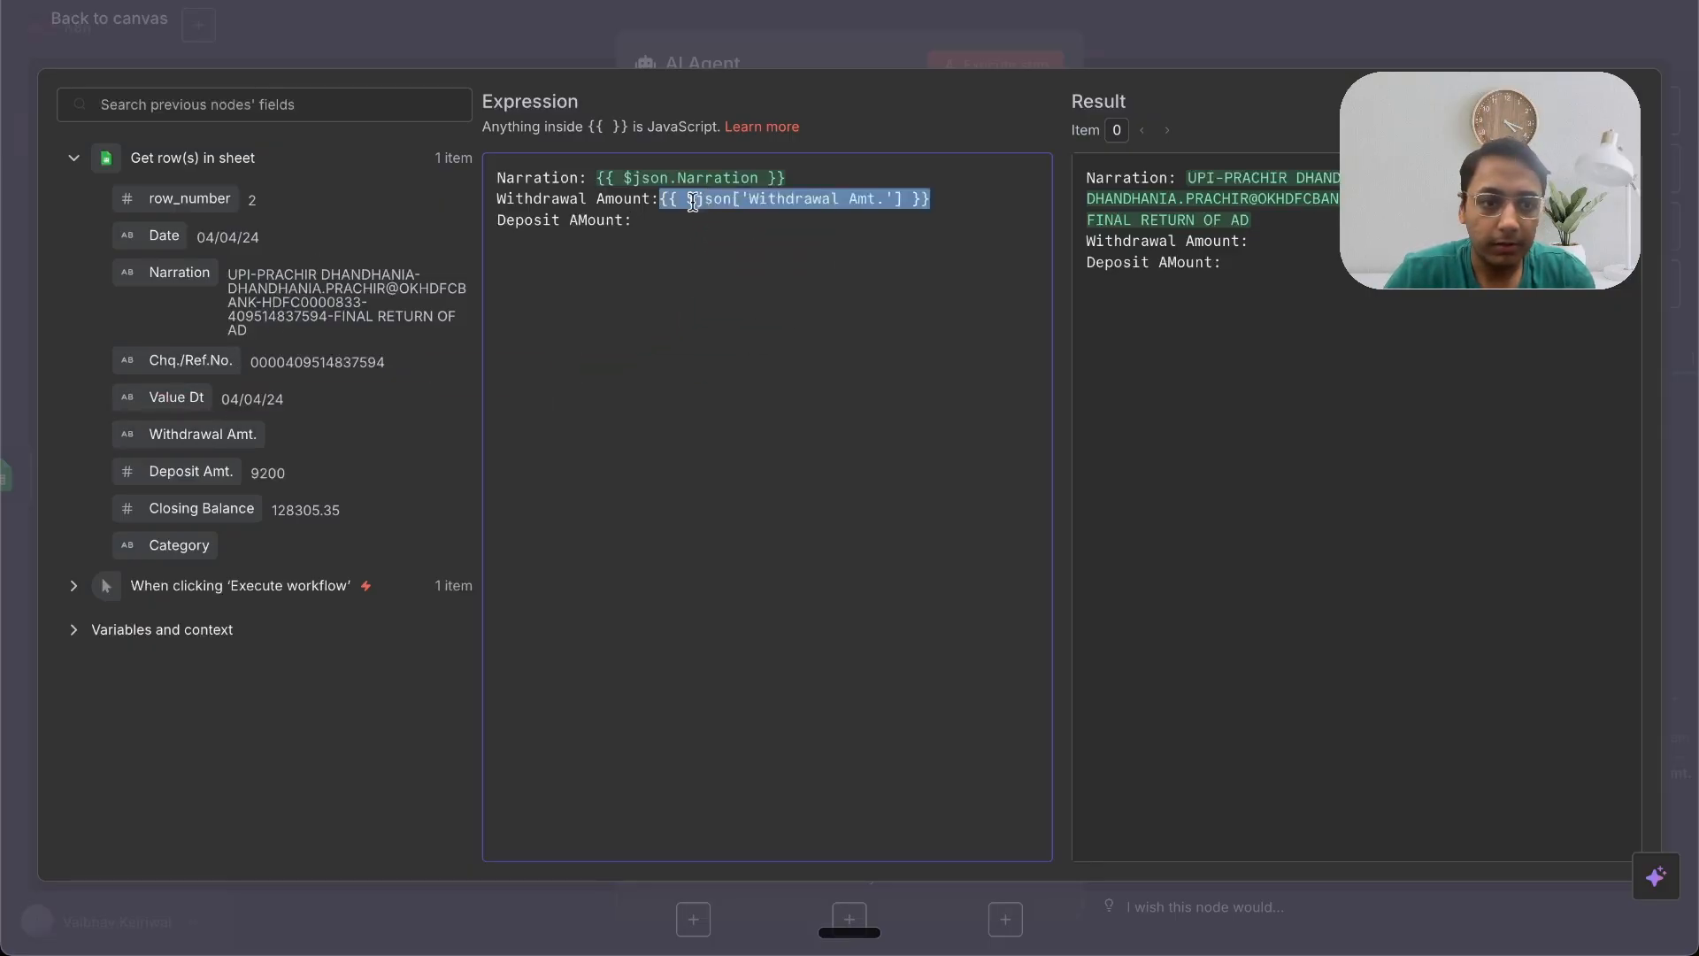
left_click_drag(190, 471, 761, 222)
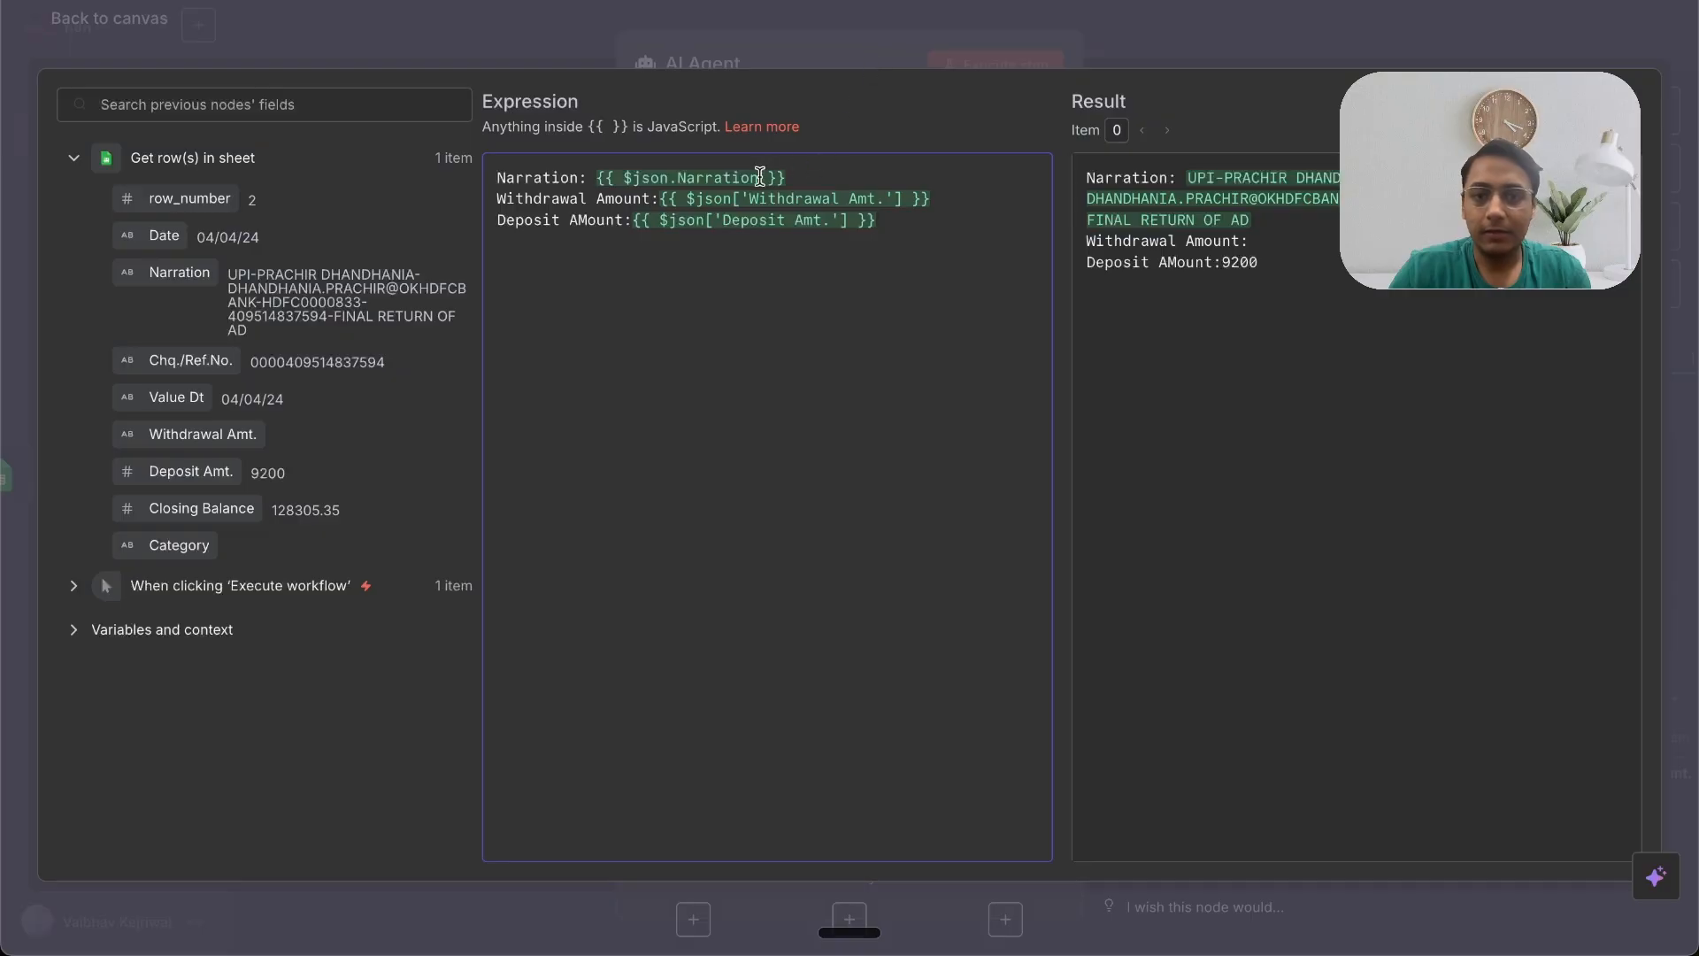
left_click(851, 62)
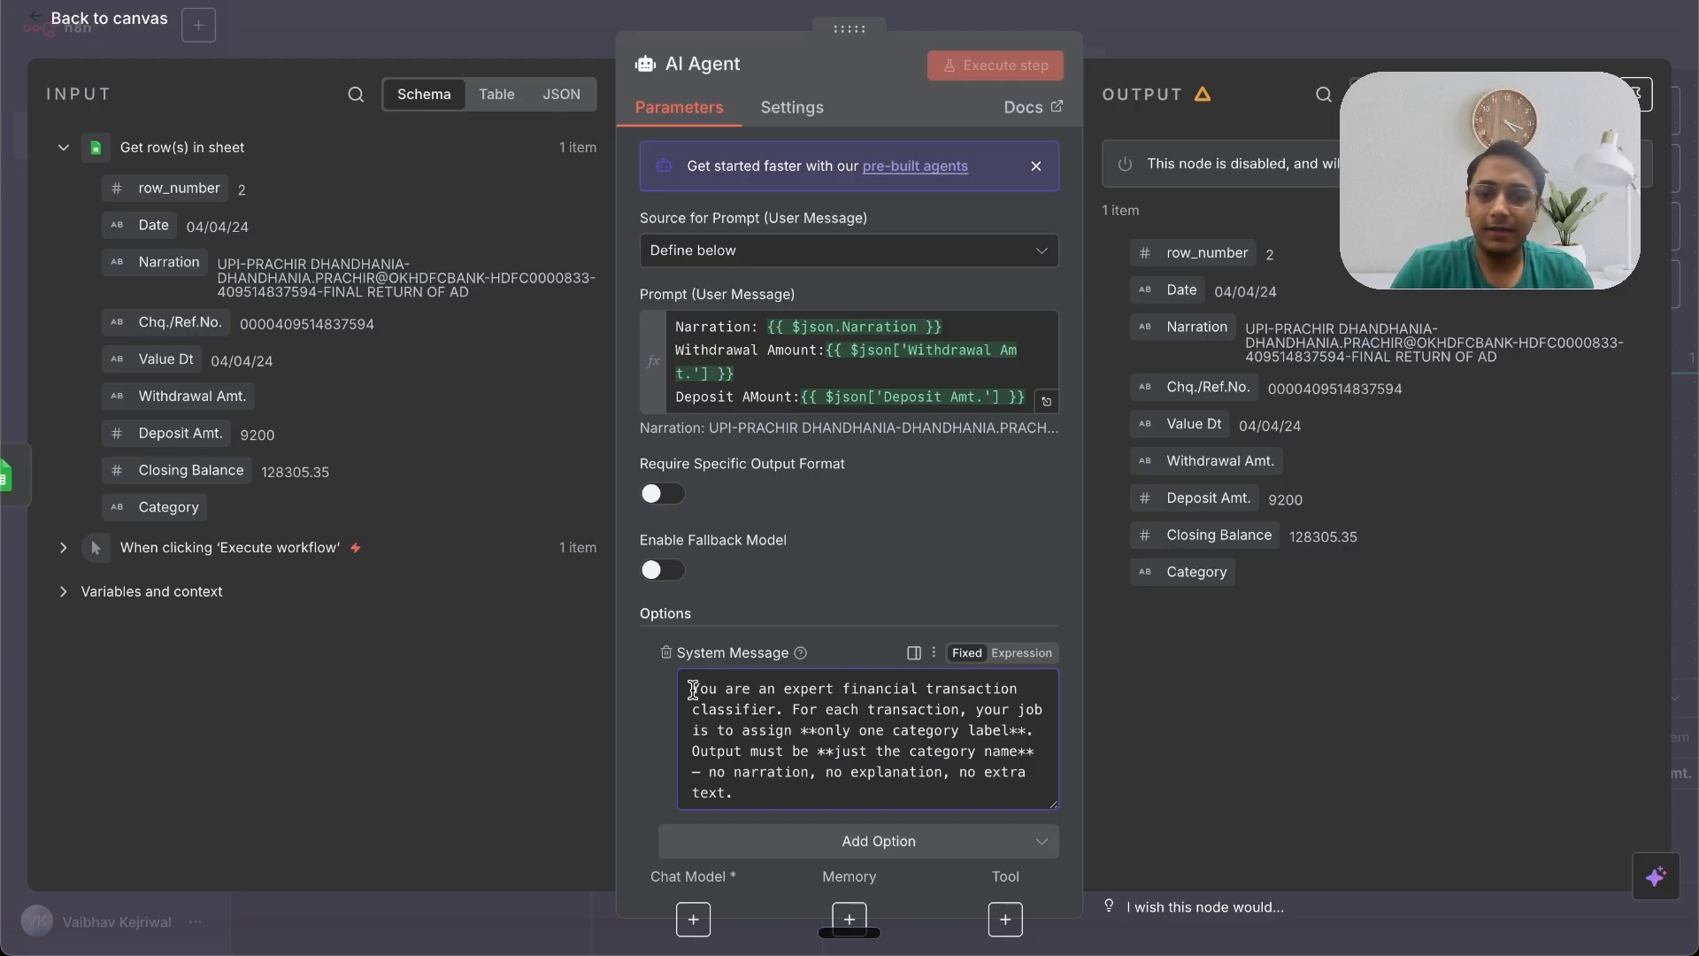
Step: Switch the agent's System Message to an expression and review its categorization rules in the expanded editor
left_click(1019, 653)
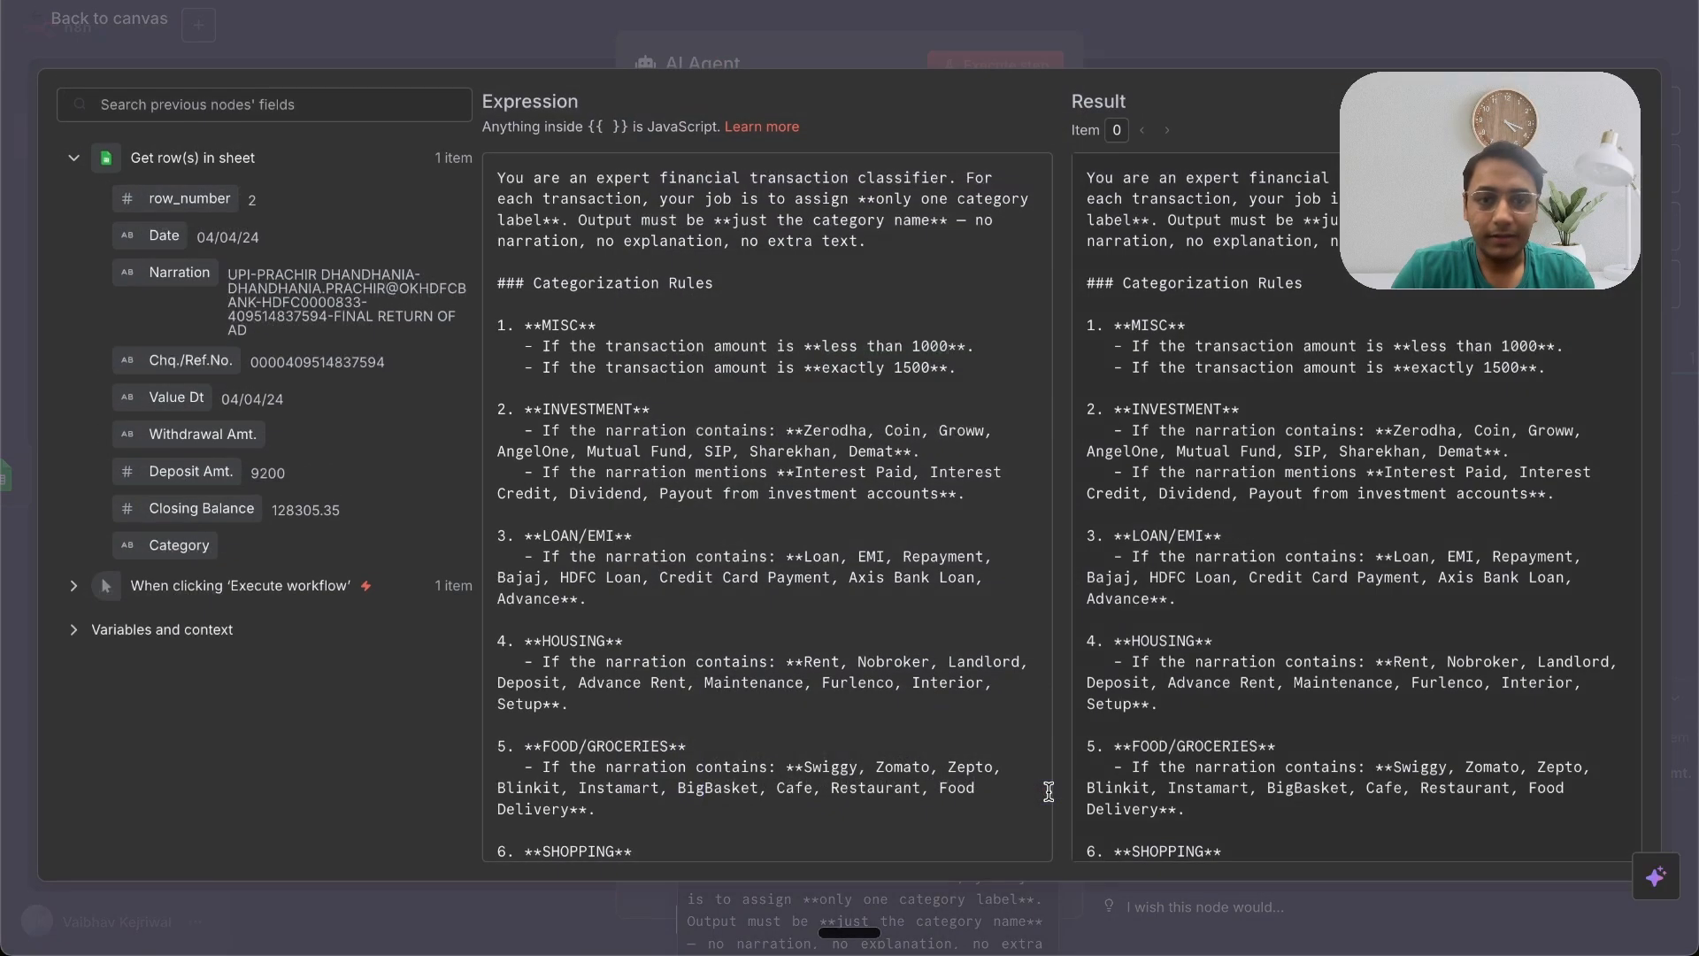
left_click(1046, 791)
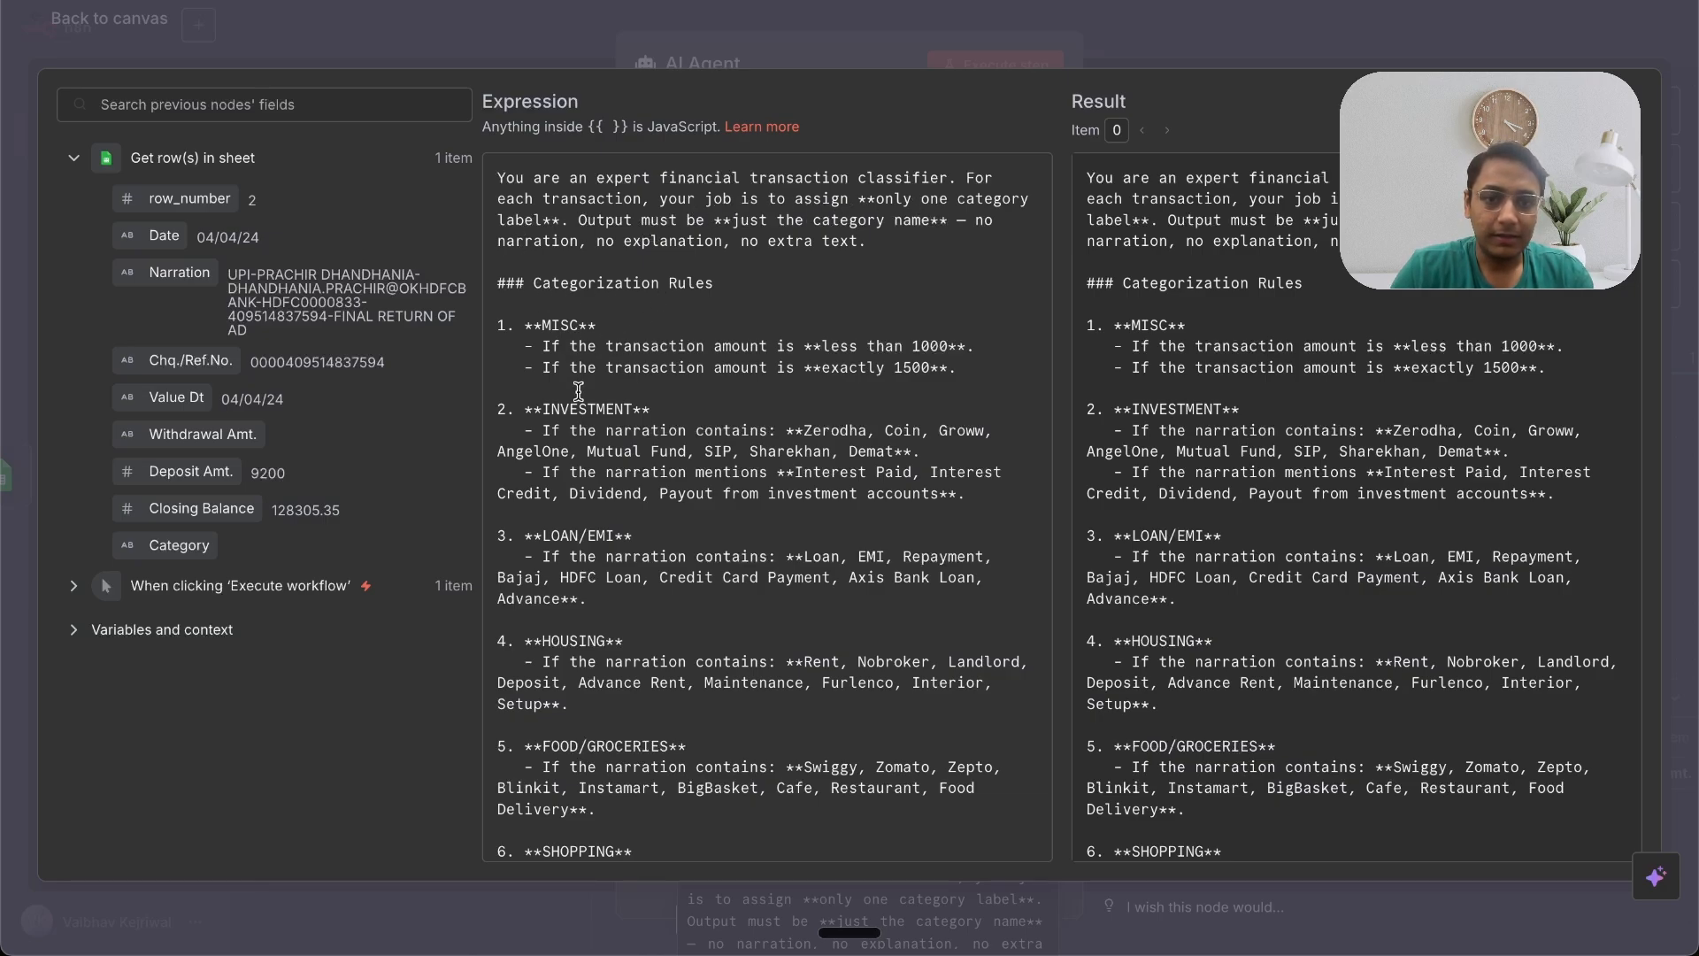
scroll(577, 430, "down", 6)
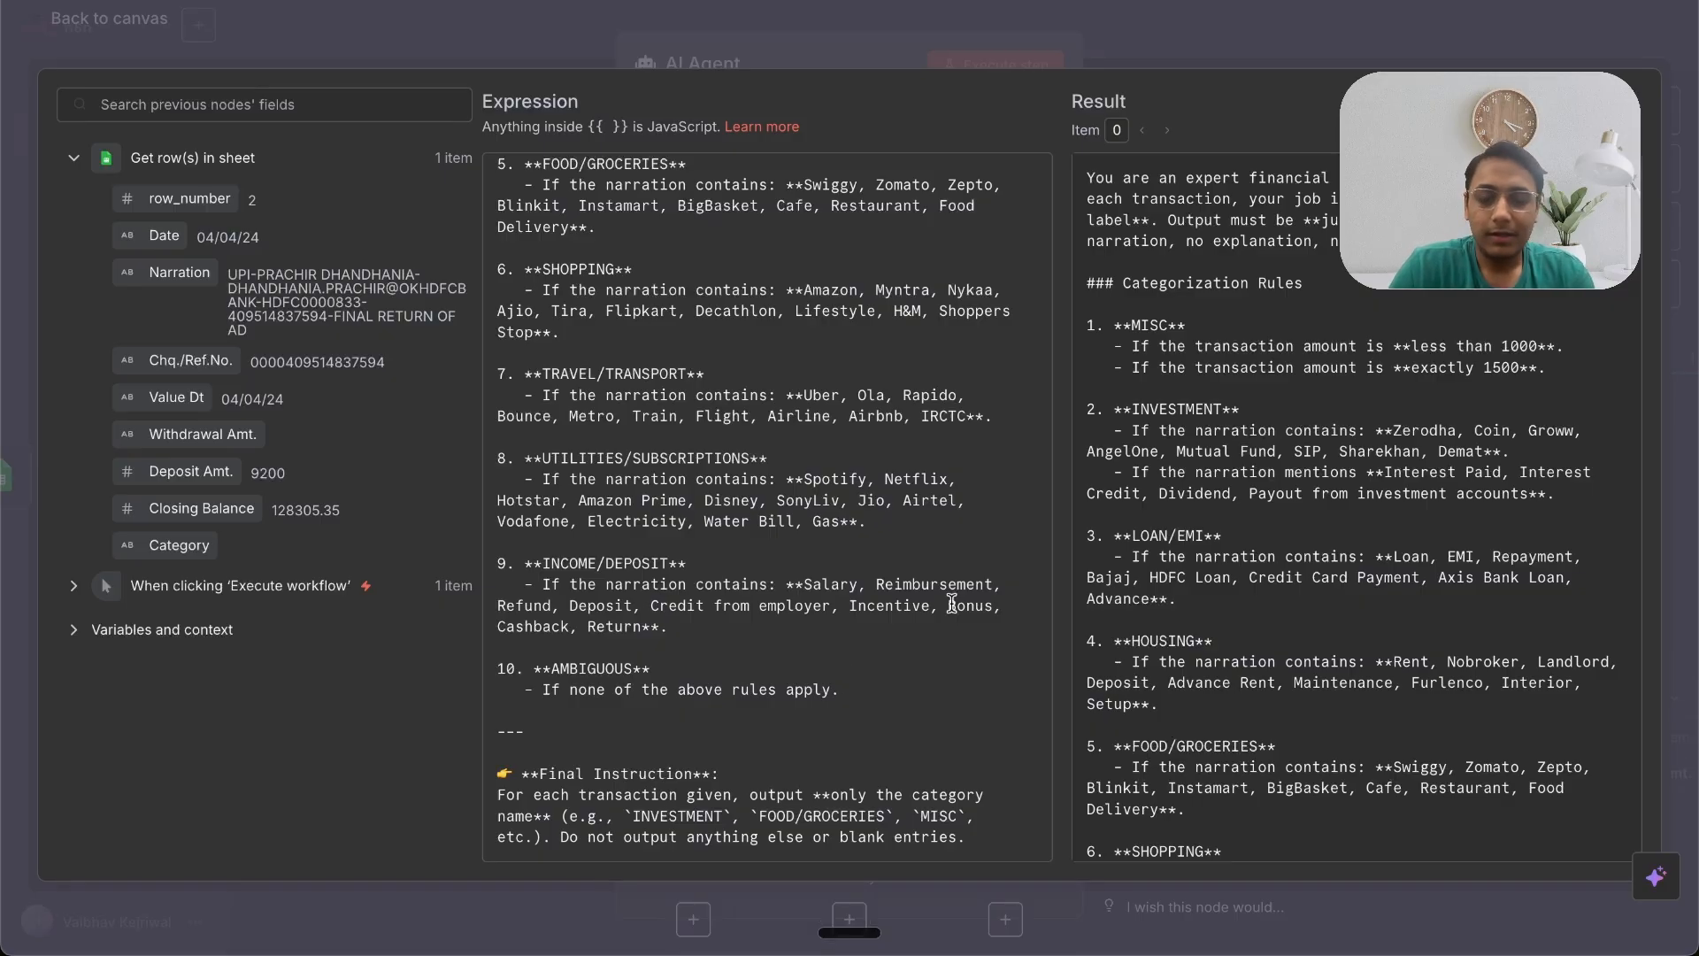
left_click(1150, 46)
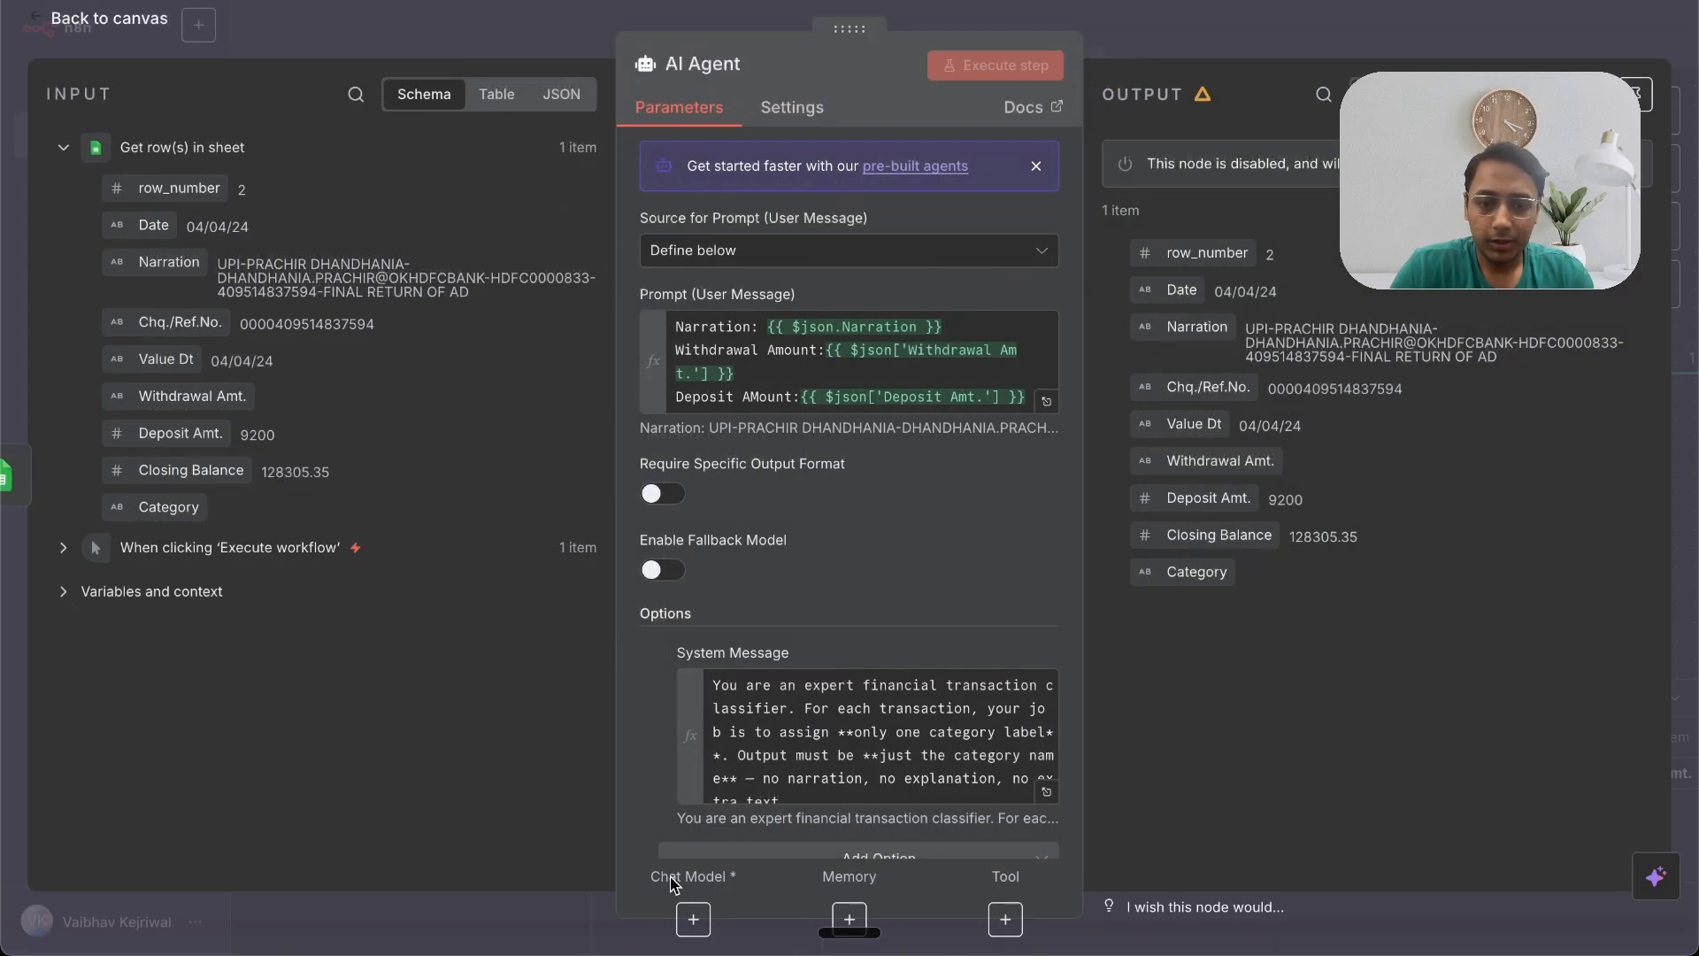
Step: Attach an OpenAI Chat Model to the AI Agent's chat model input
left_click(693, 919)
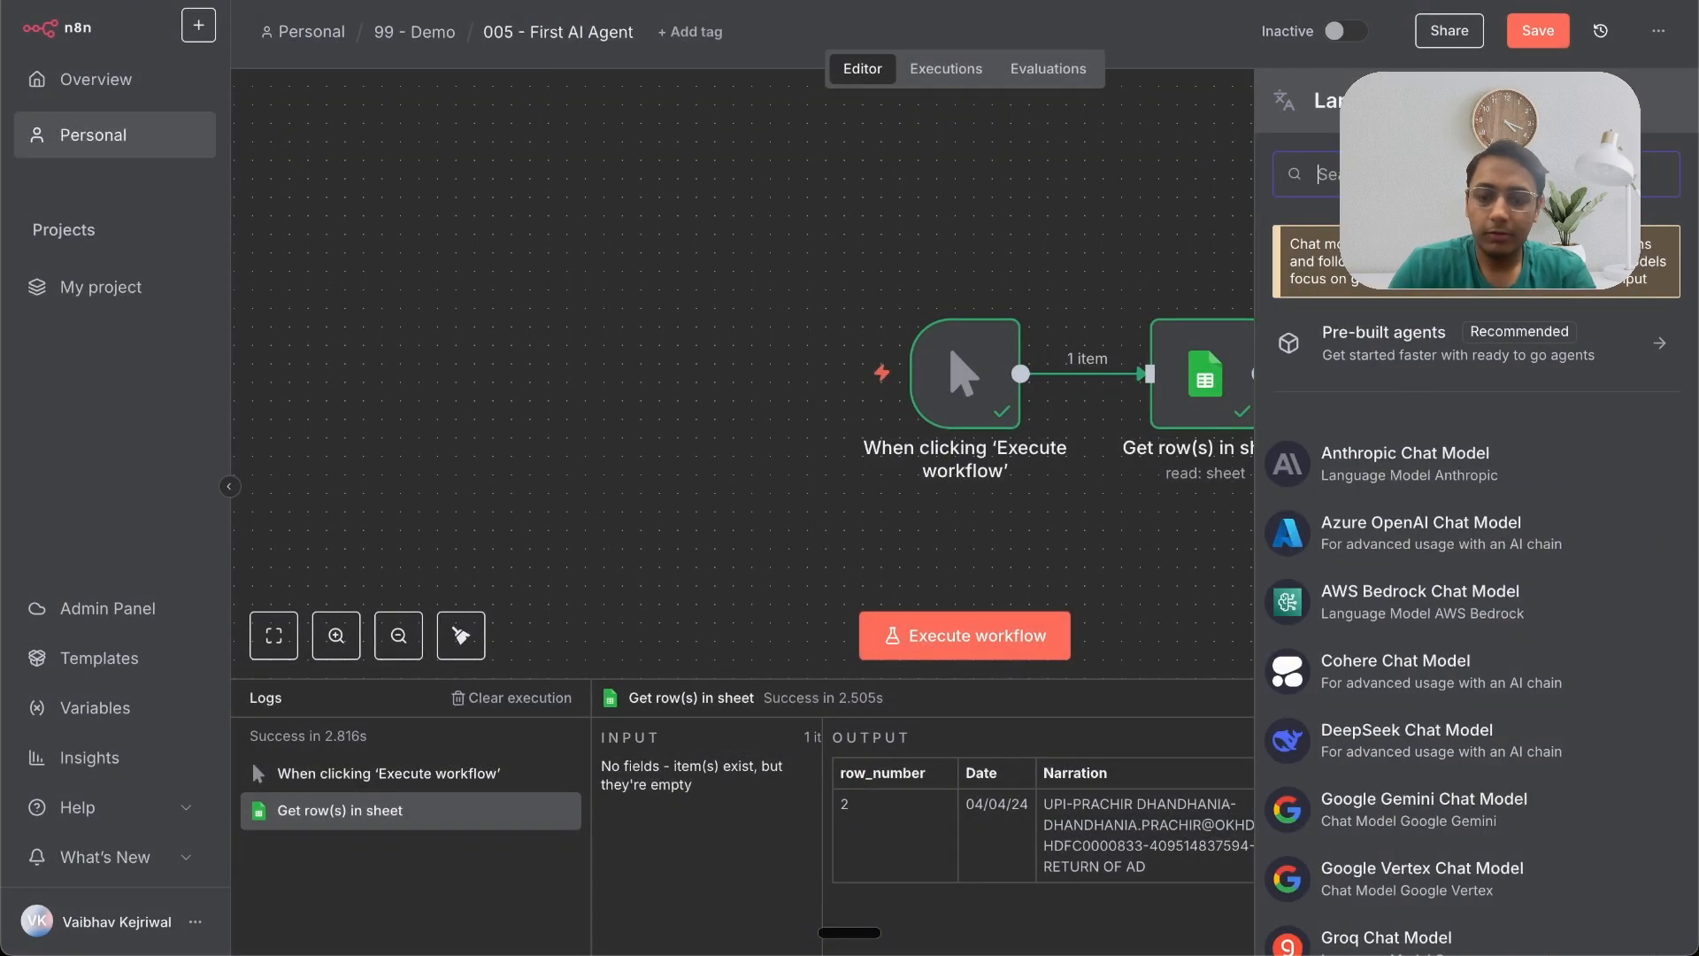
type("openai")
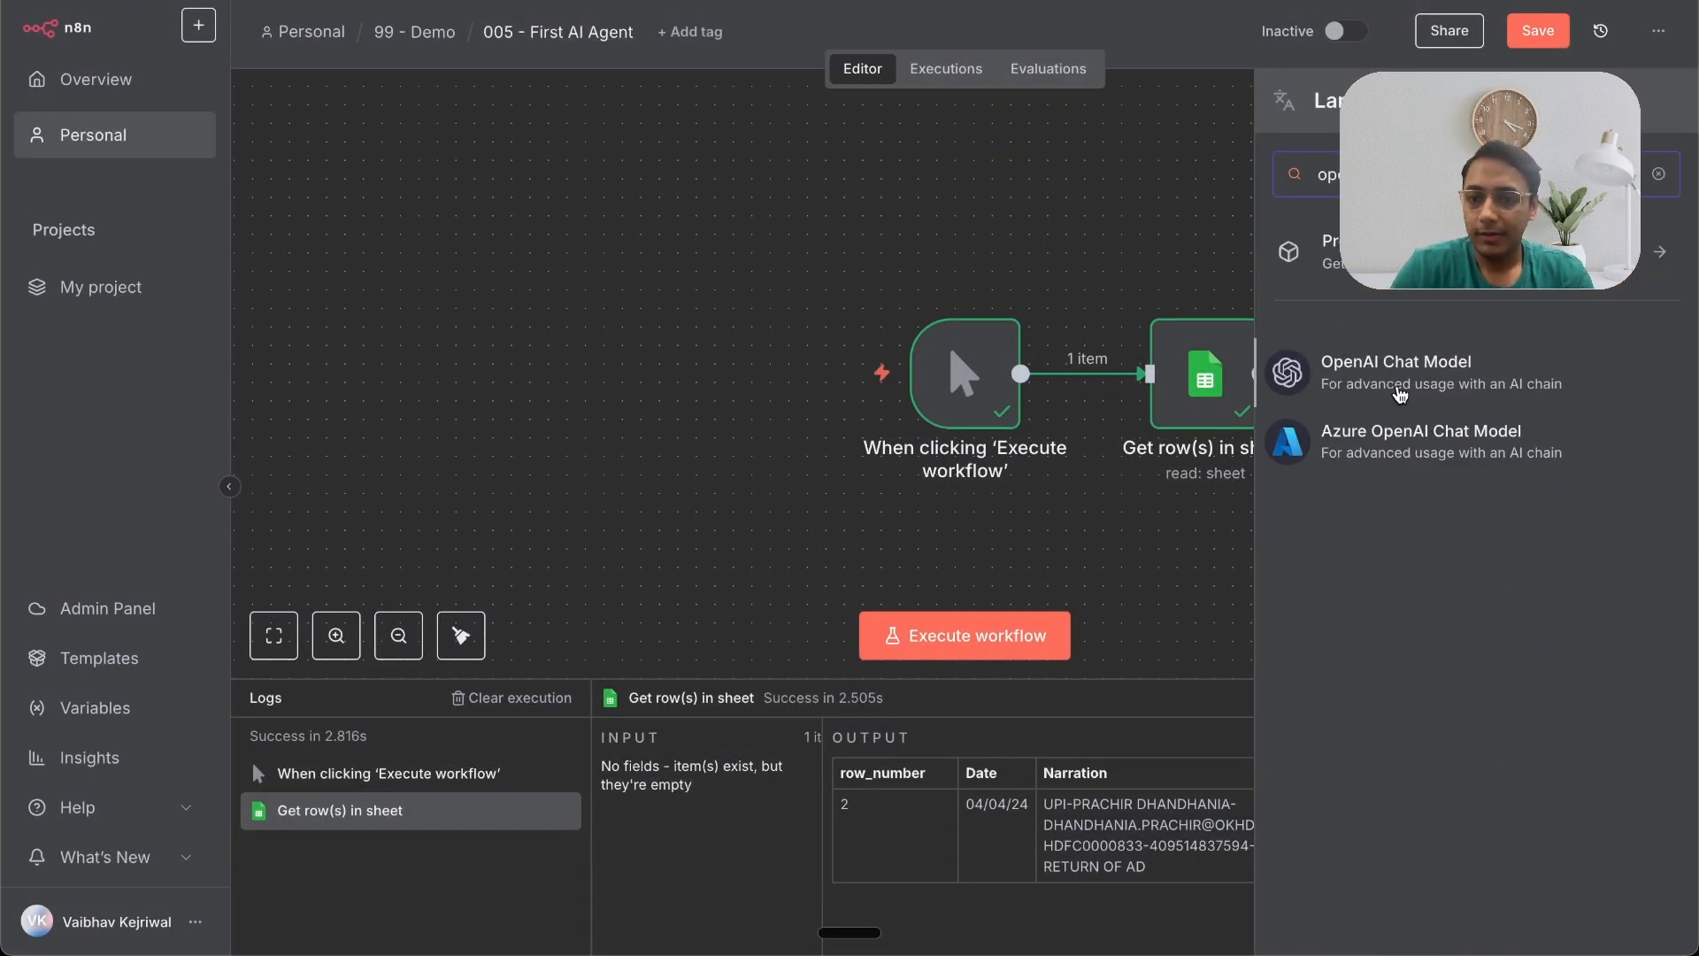
left_click(1406, 381)
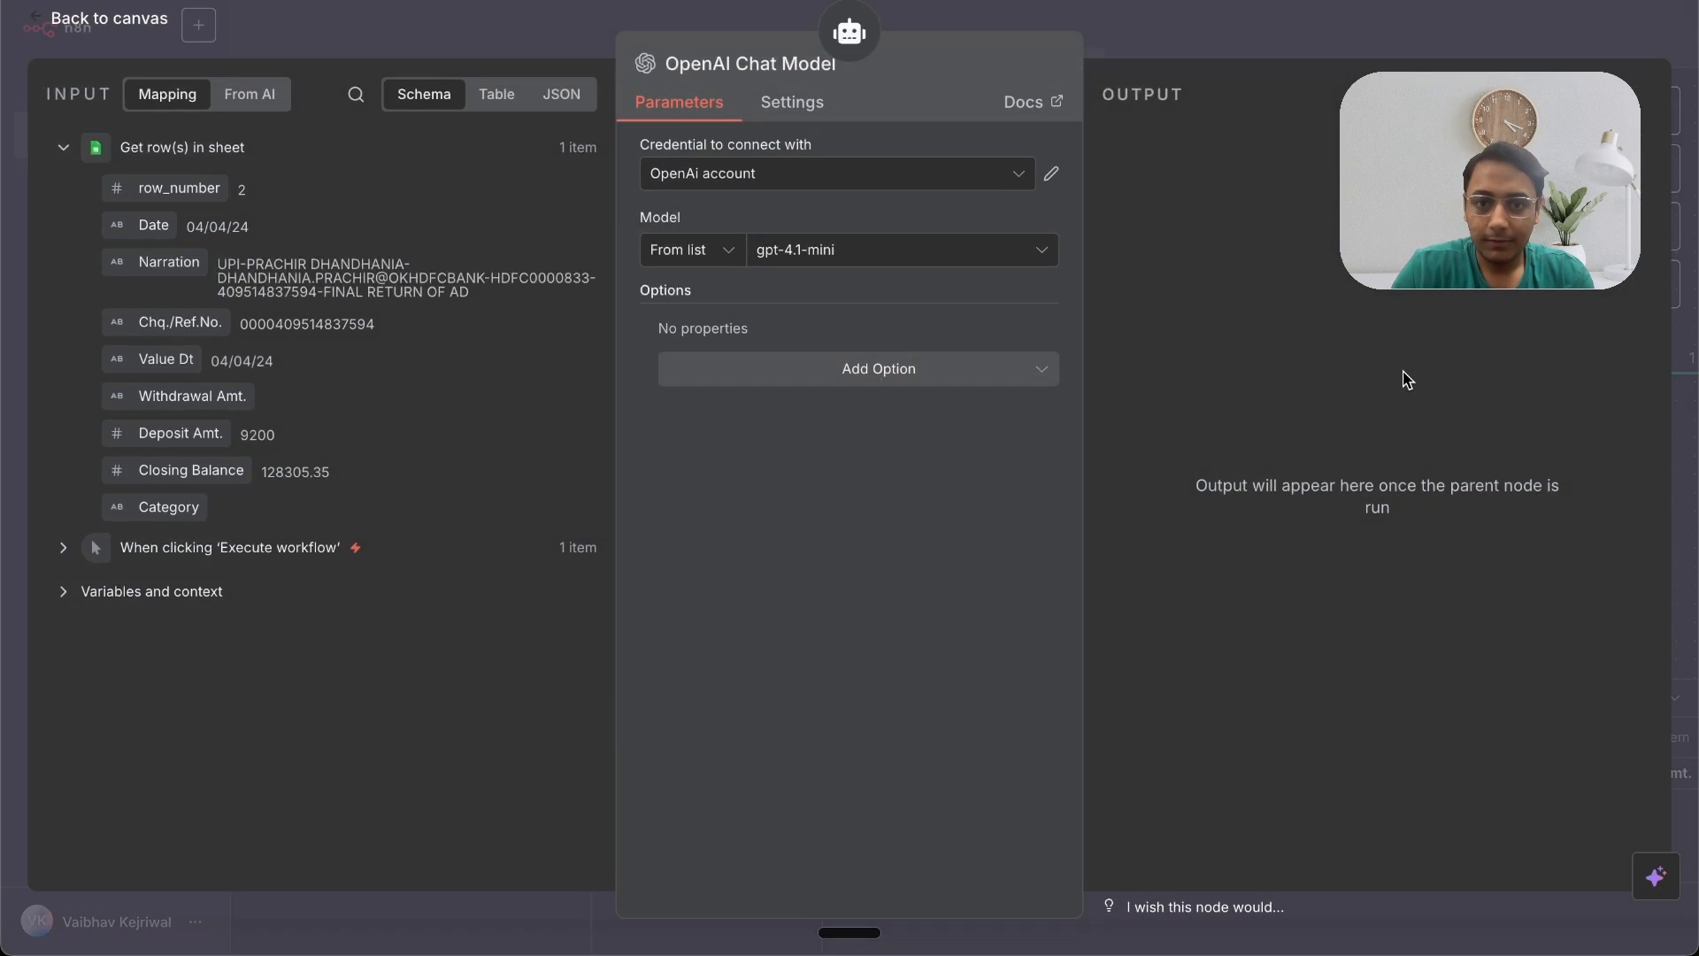
Step: Choose to create a new credential for the OpenAI Chat Model
left_click(802, 184)
left_click(742, 347)
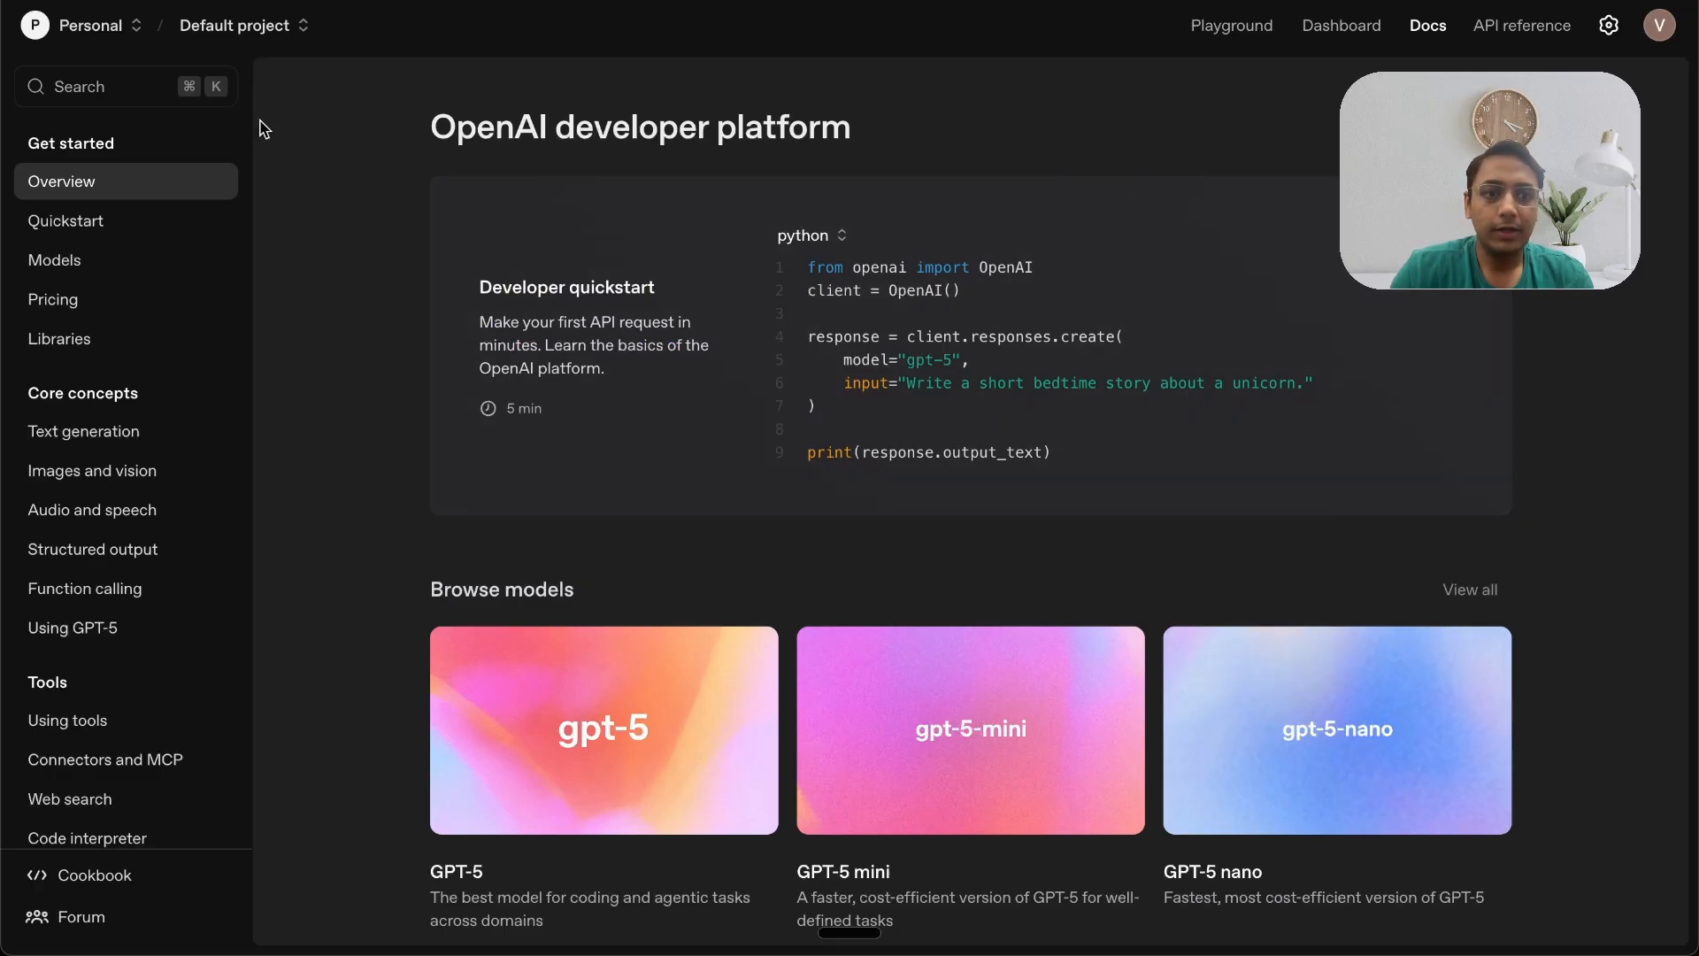
Step: On the OpenAI developer platform, create a new project API secret key named 'n8n demo'
left_click(301, 27)
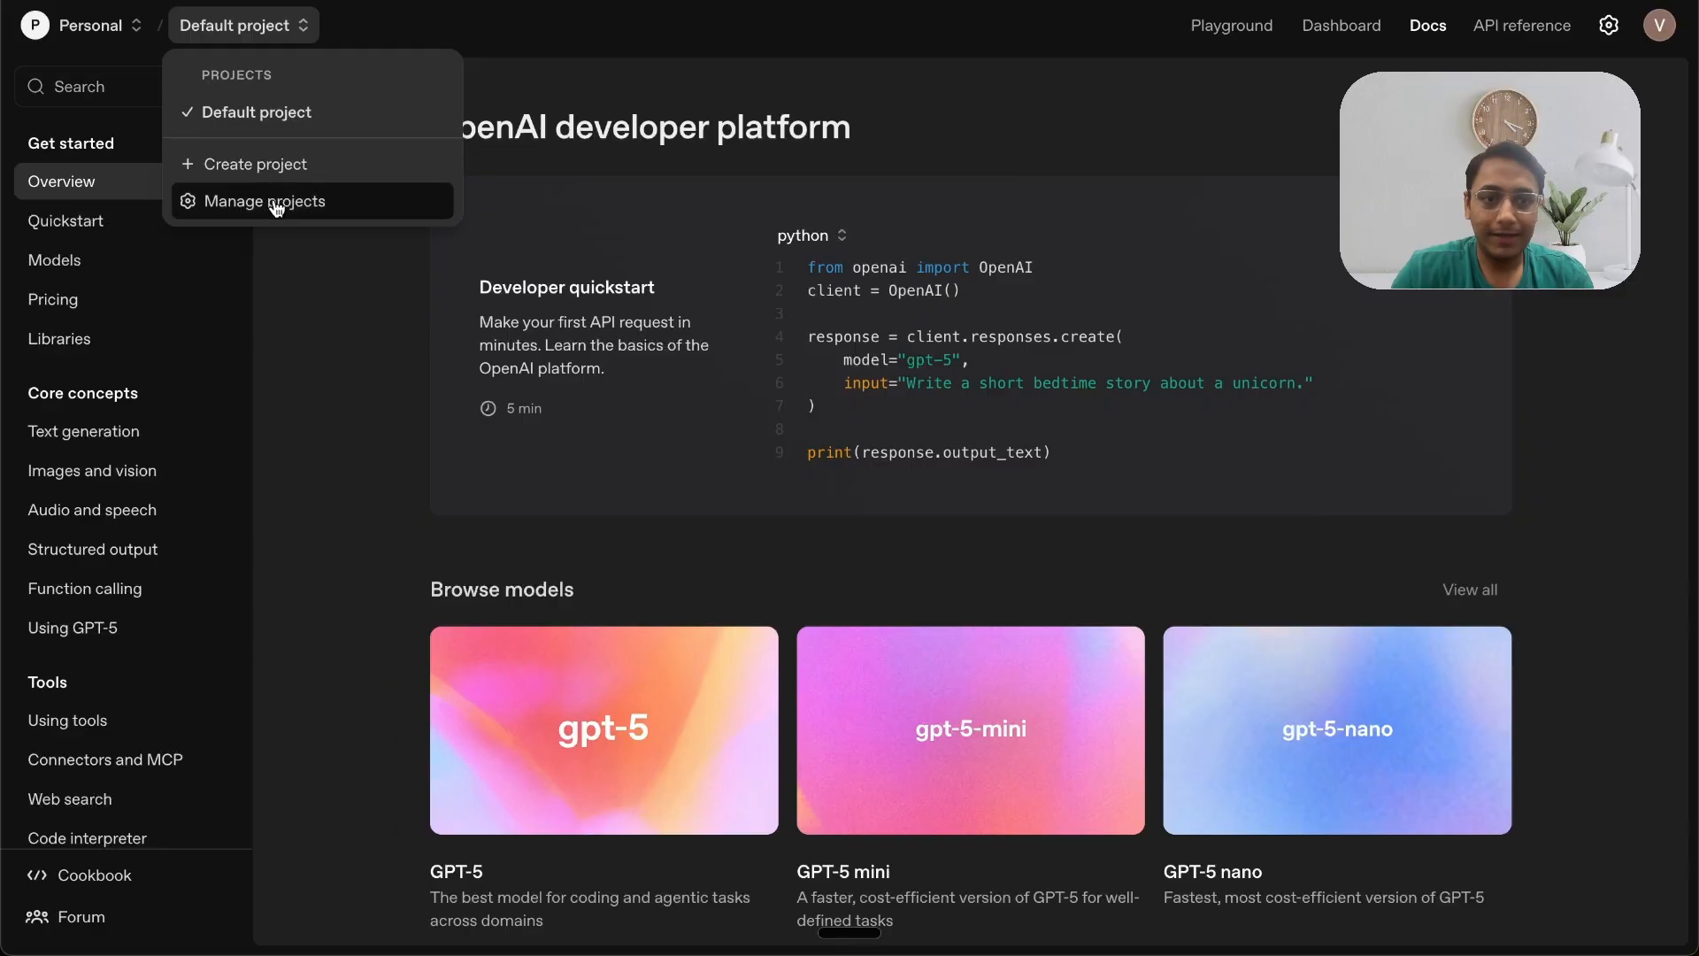
left_click(272, 203)
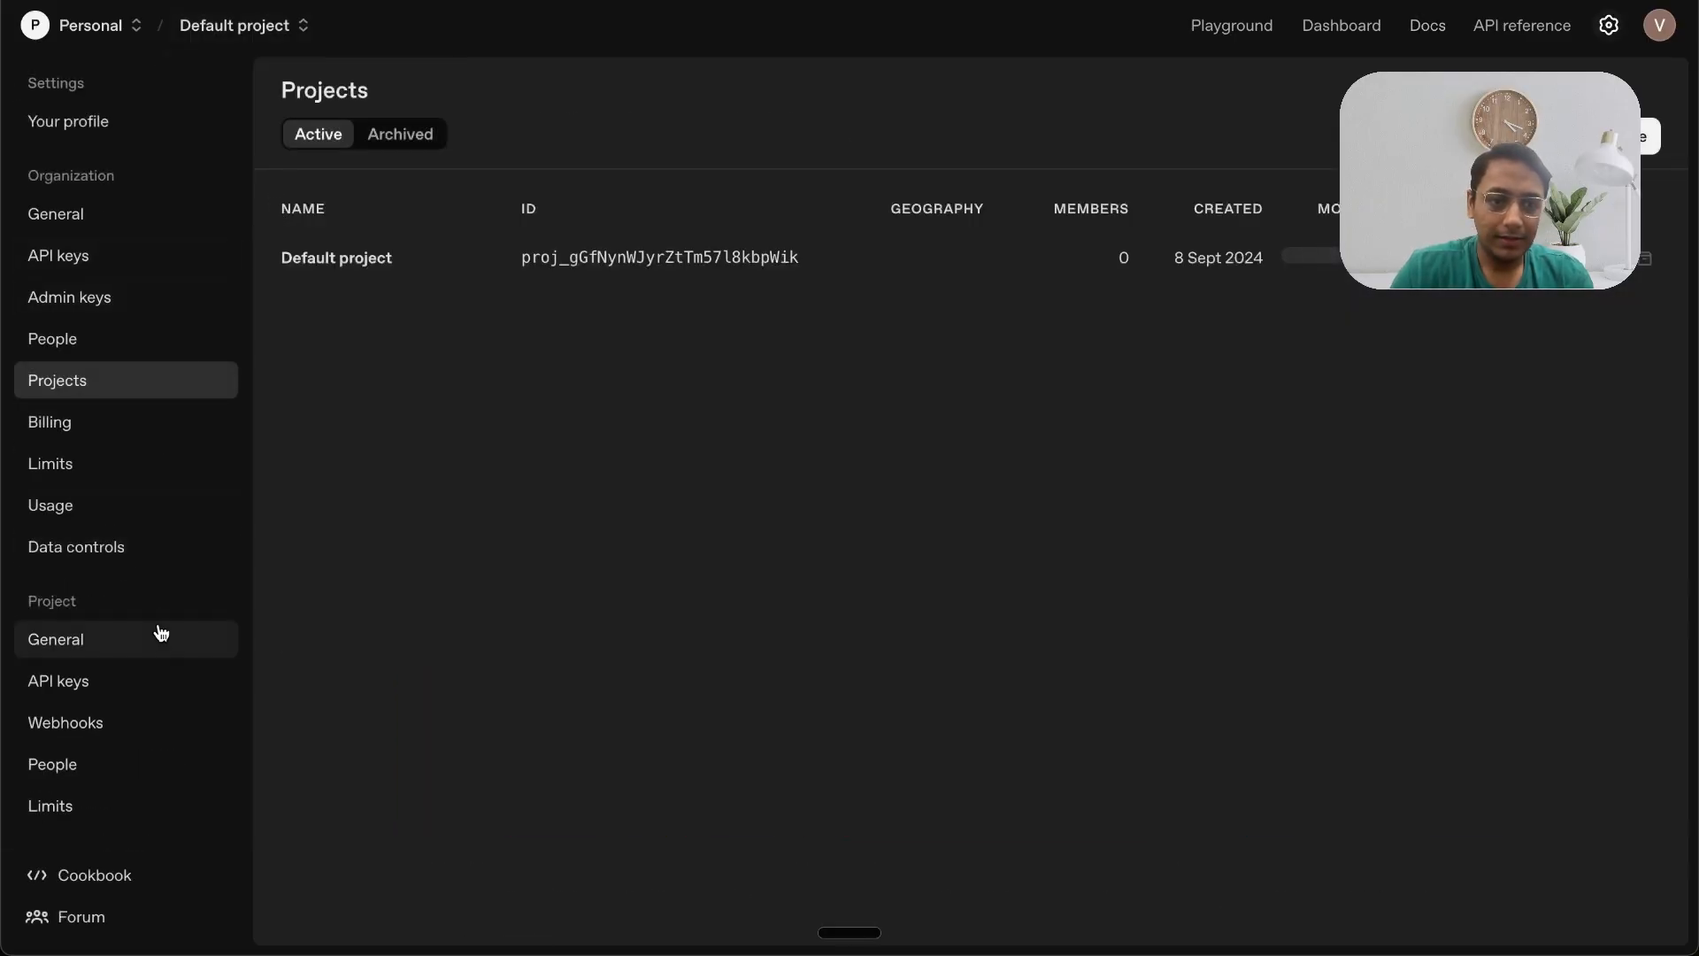
left_click(108, 683)
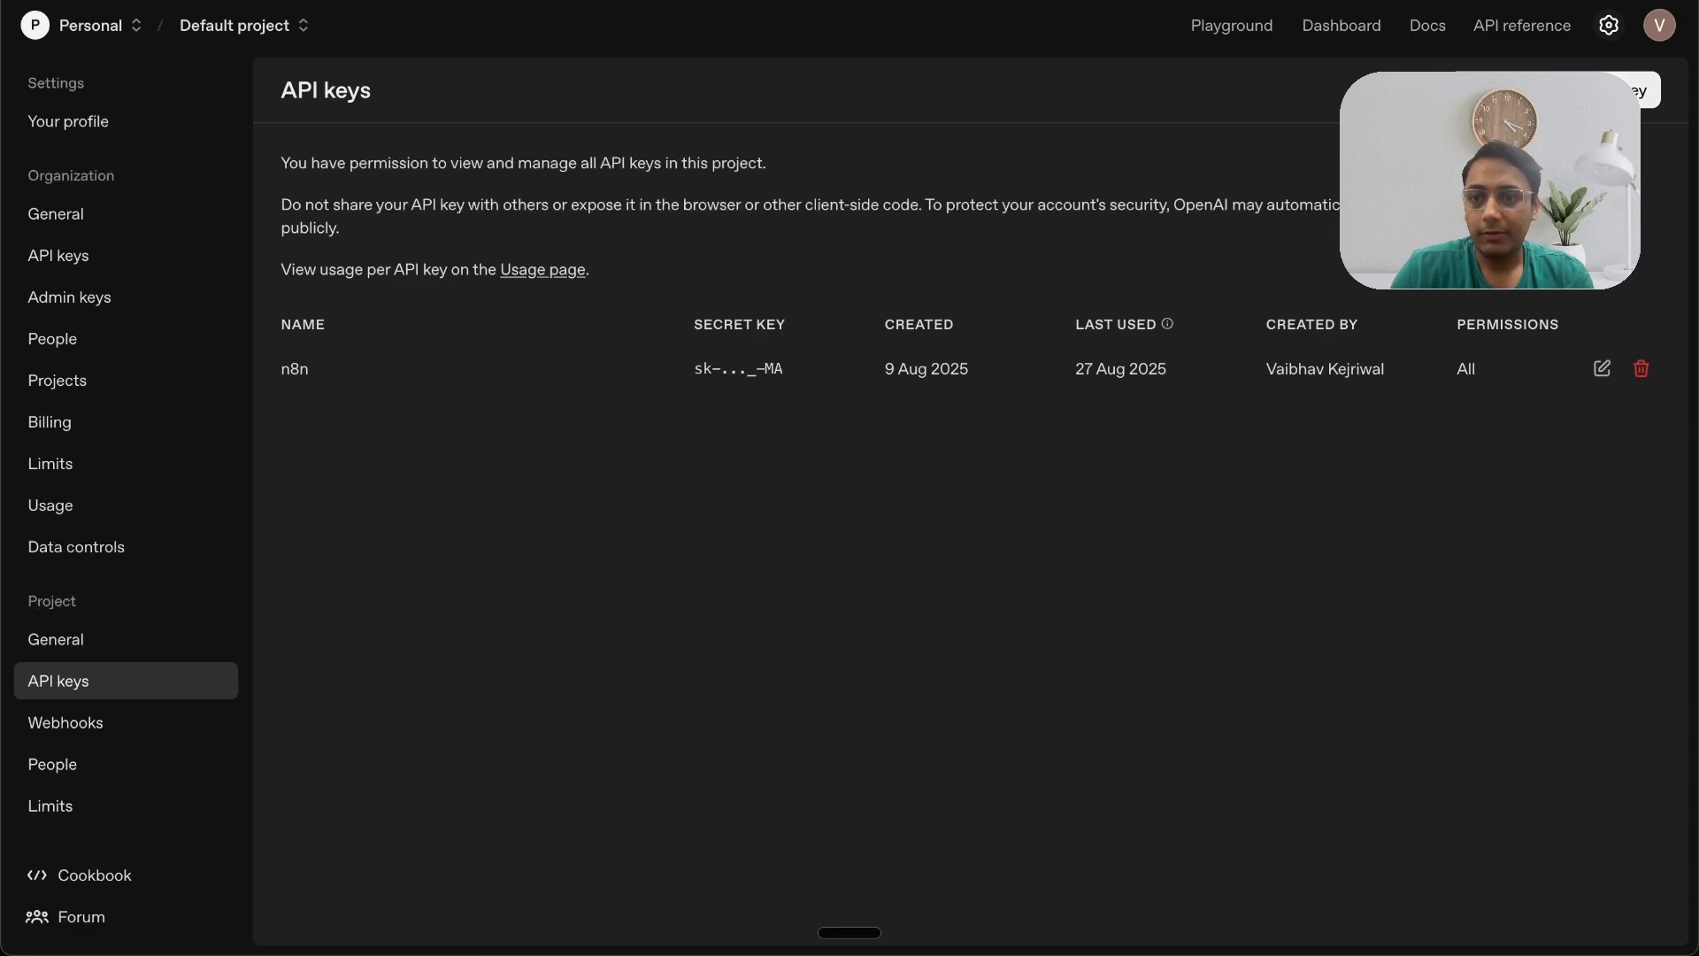
left_click(1558, 90)
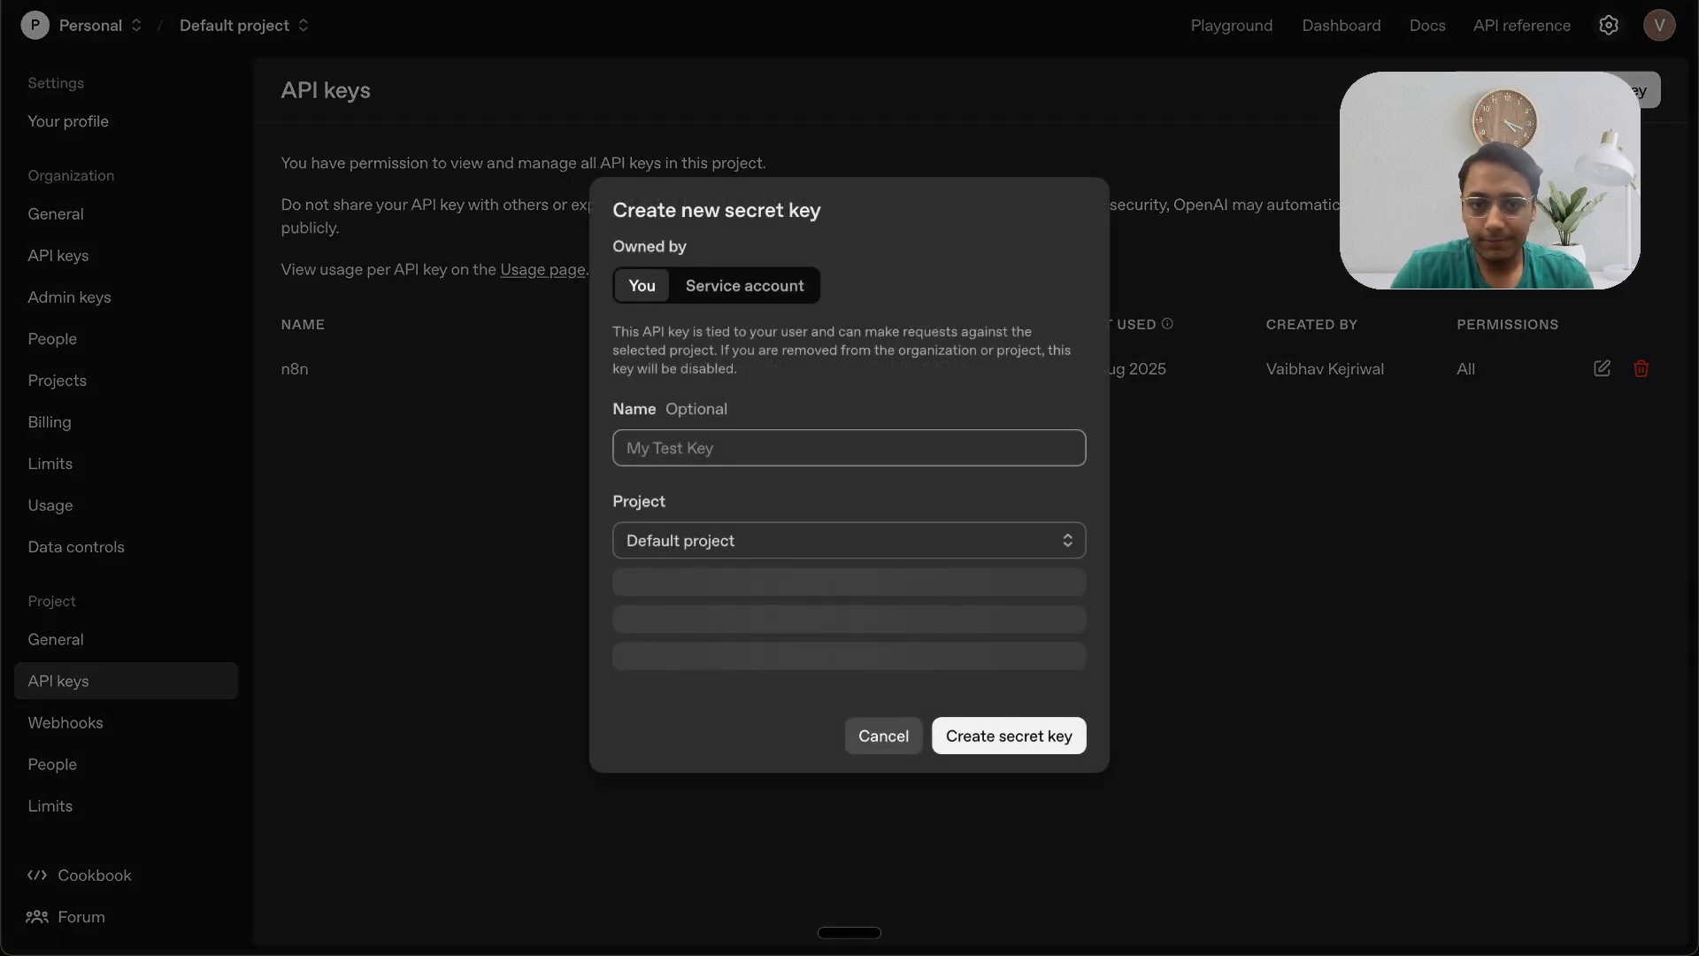
type("n8n demo")
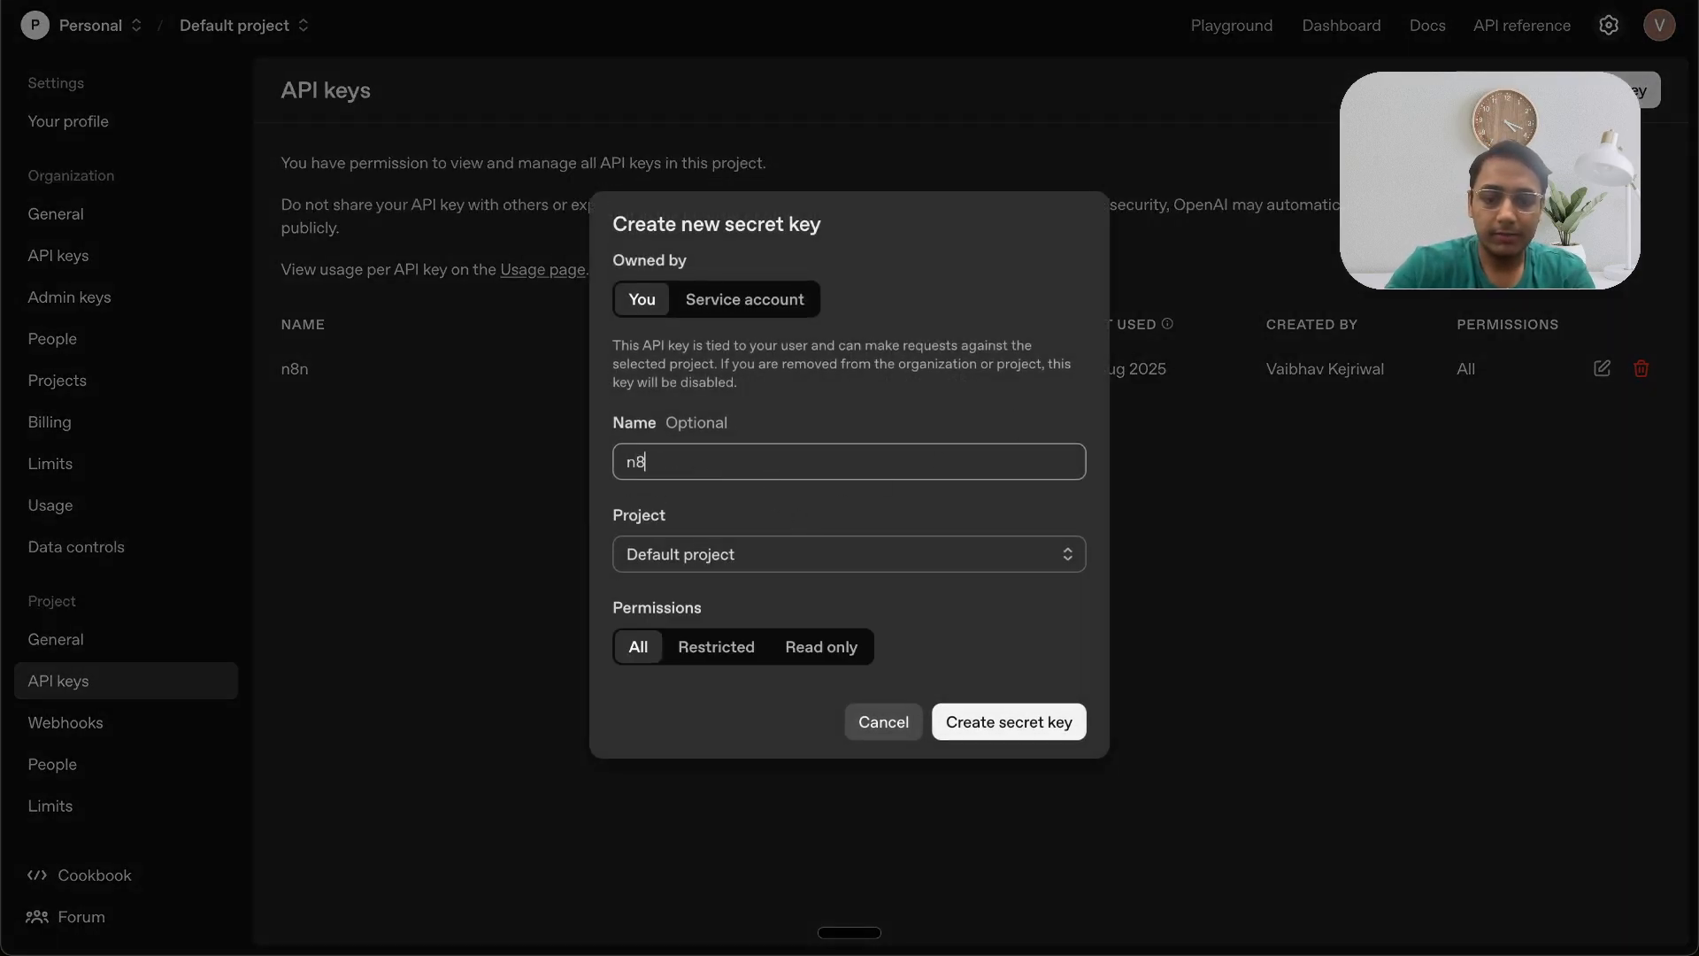
left_click(963, 722)
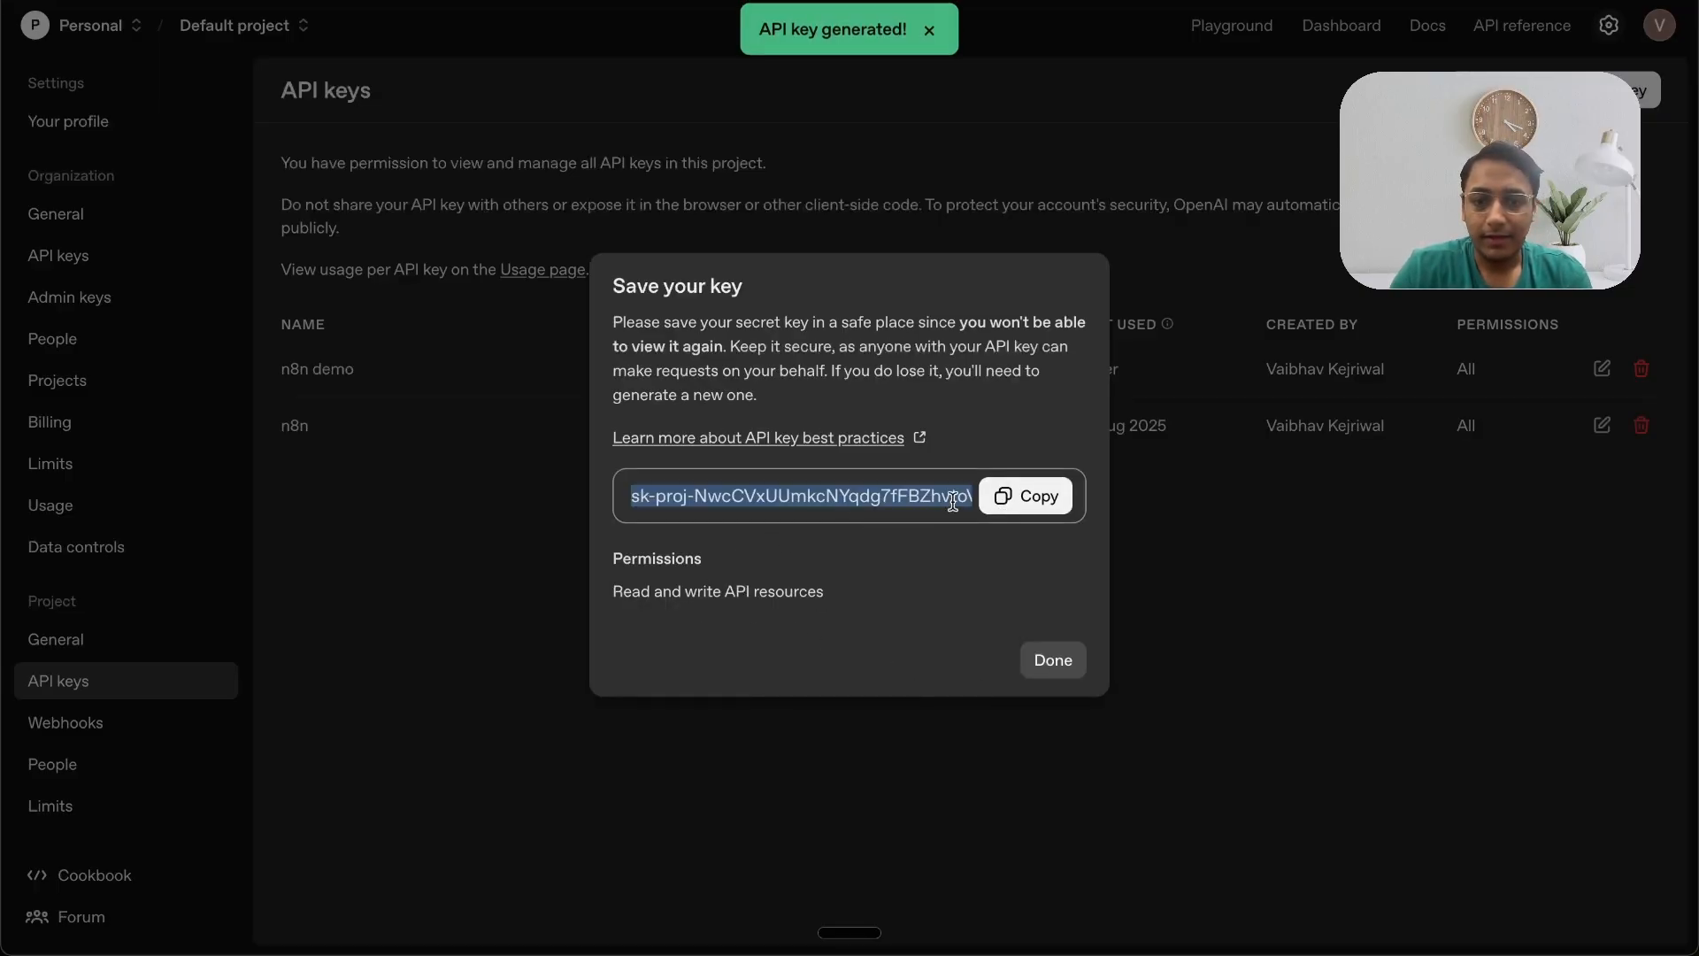
Step: Return to n8n, cancel the new credential dialog and go back to the canvas
key("ctrl+shift+Tab")
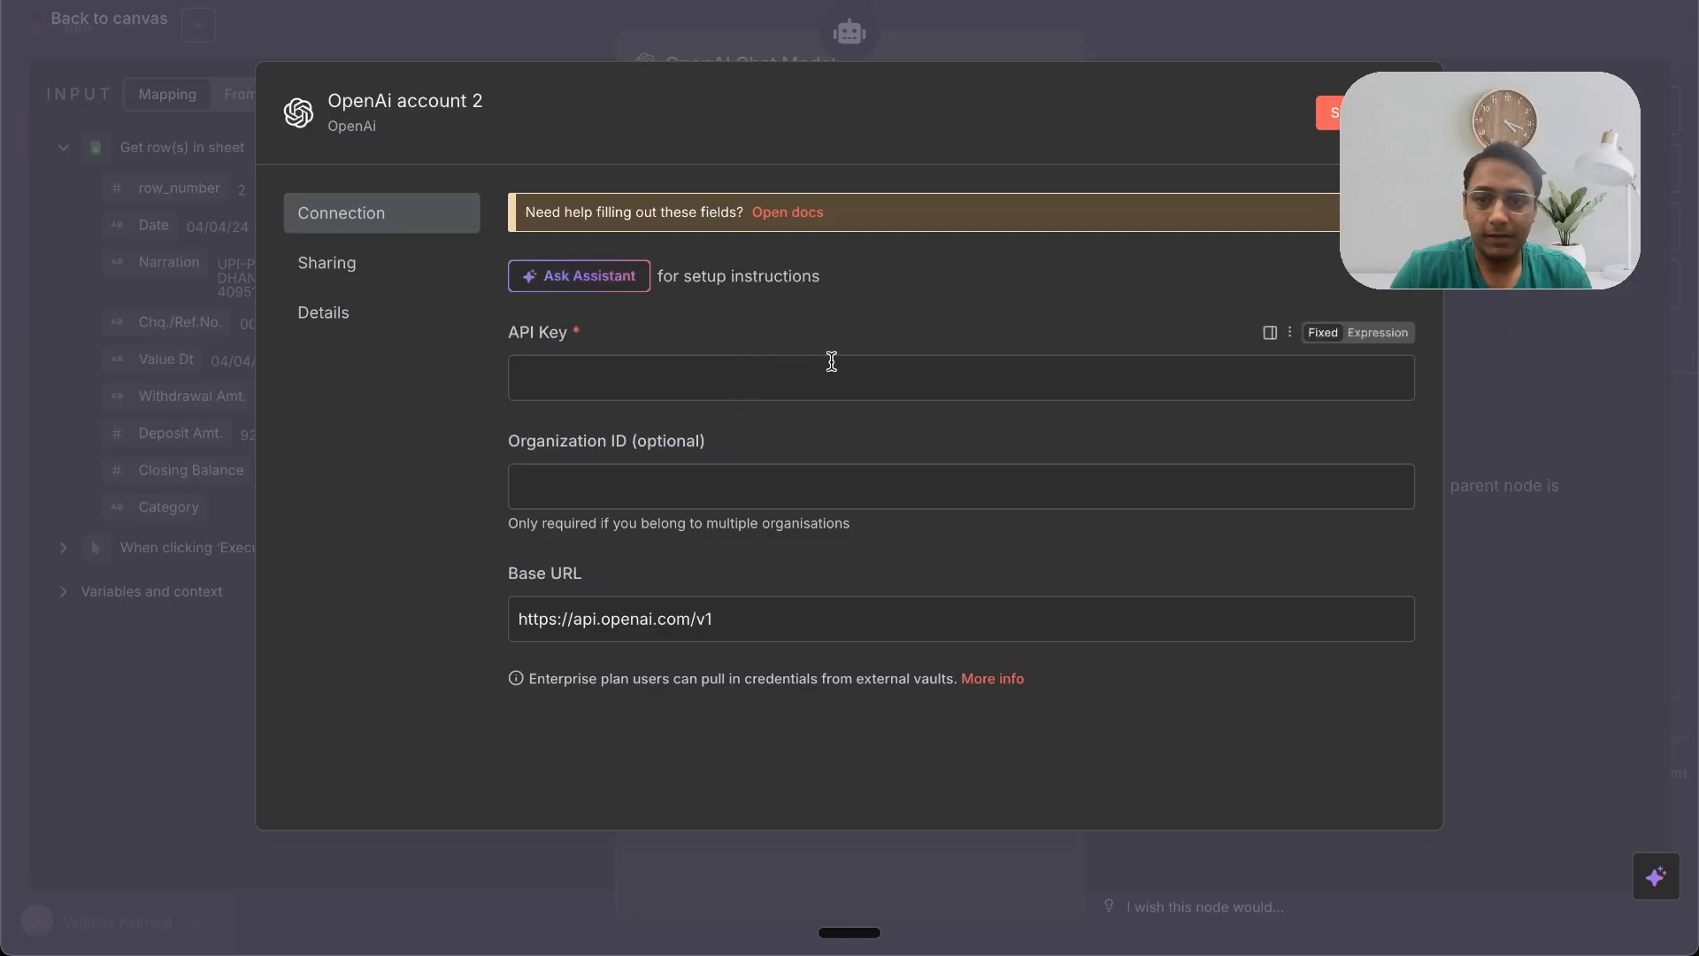
key("Escape")
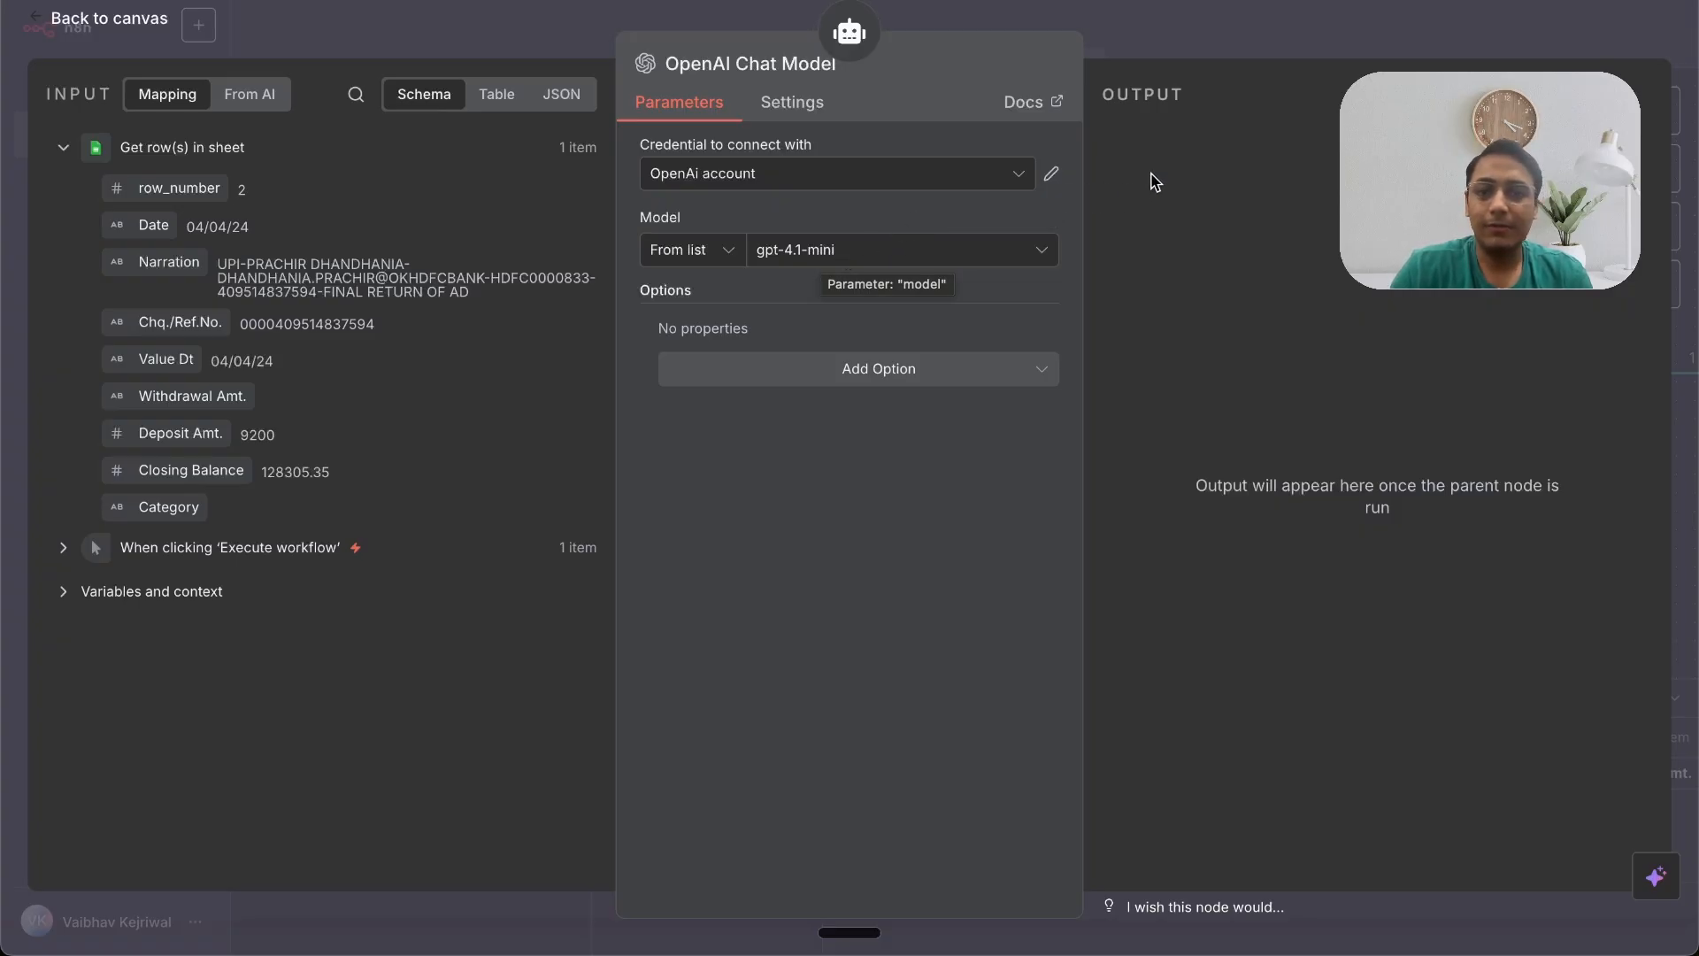
left_click(1168, 44)
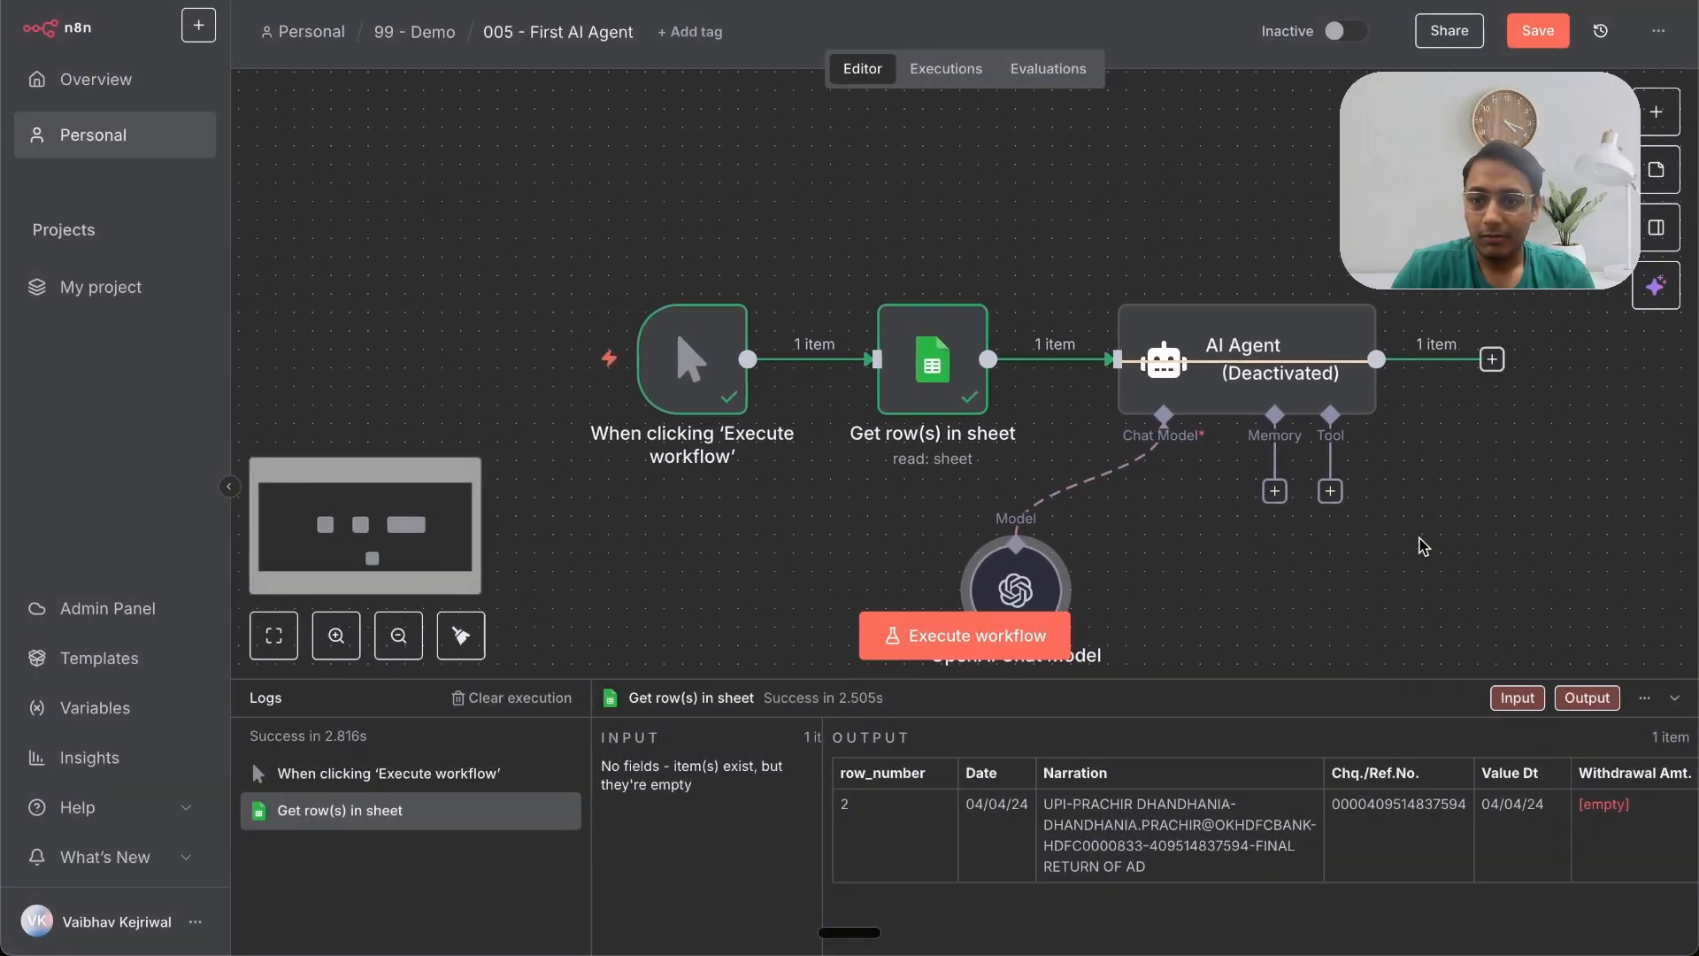
Step: Reactivate the AI Agent node and execute the workflow
left_click(1260, 276)
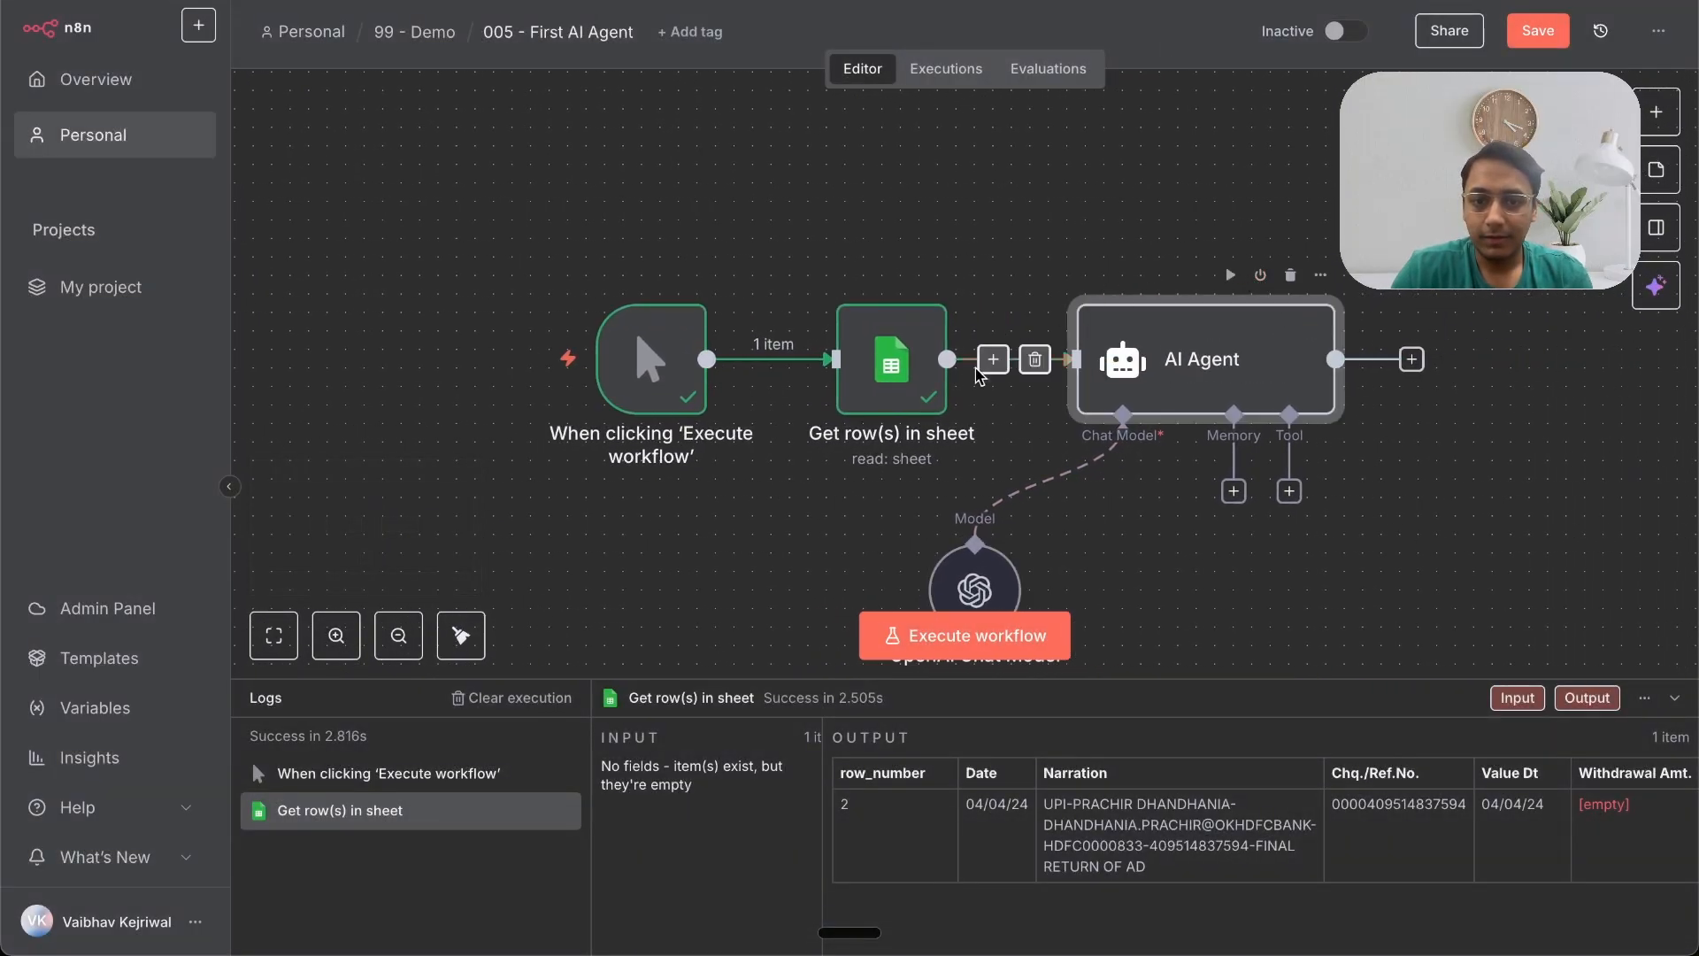
left_click(992, 636)
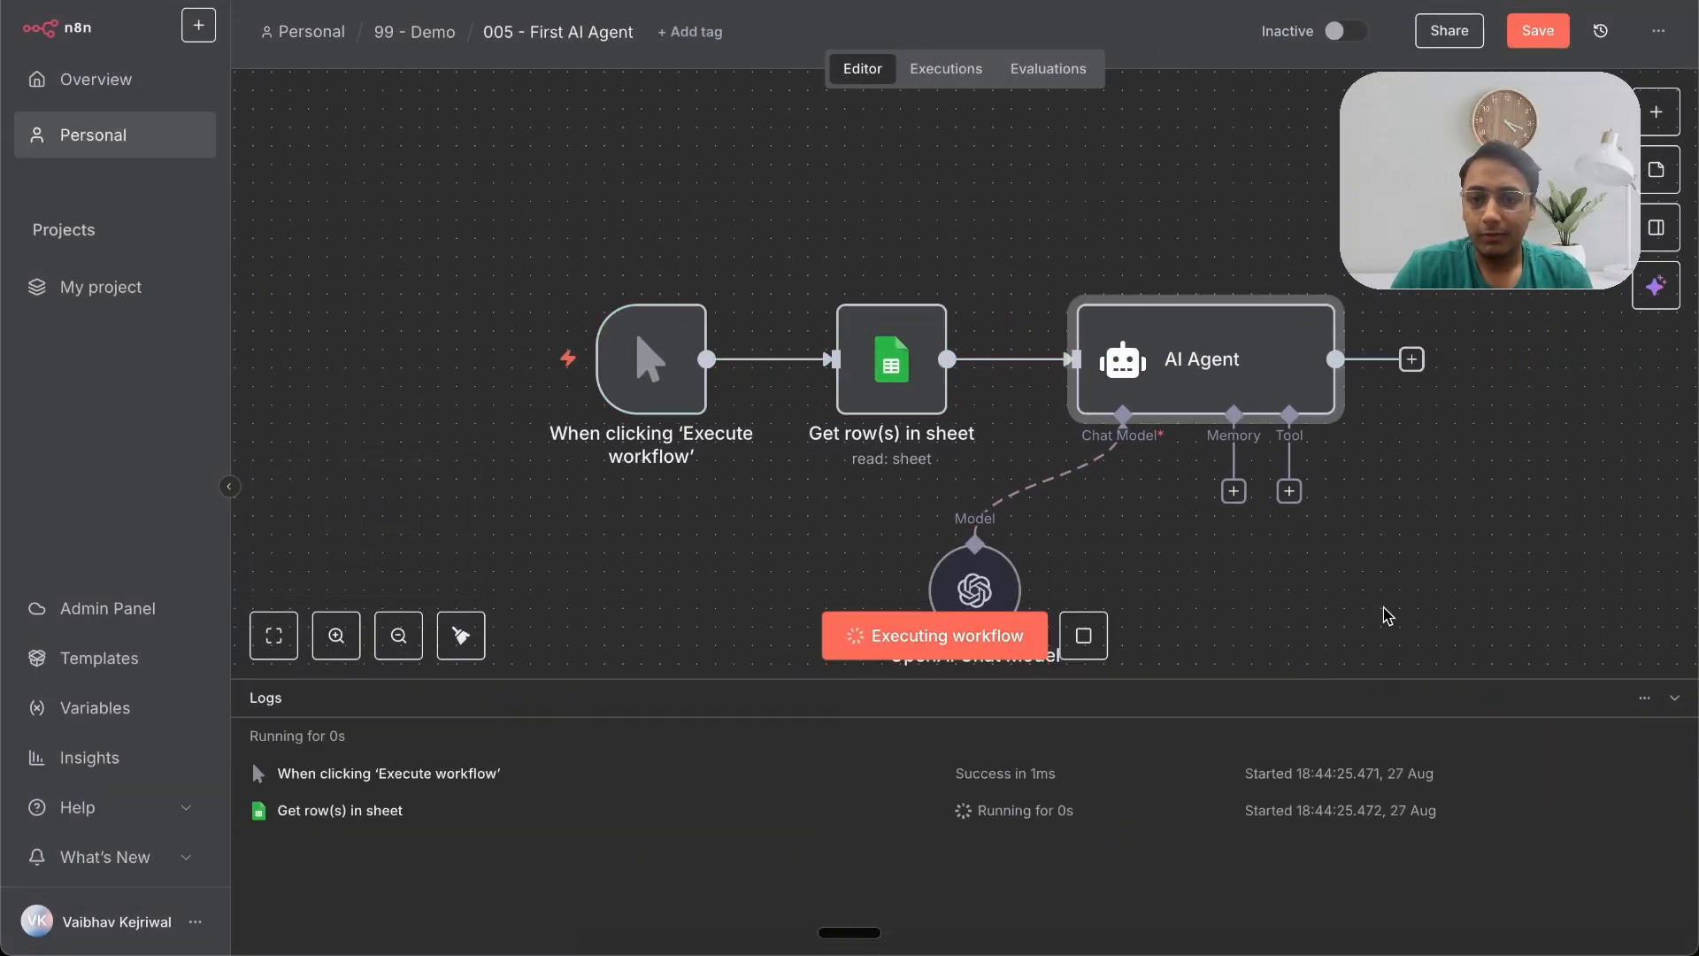
scroll(1386, 615, "down", 1)
scroll(1386, 614, "right", 1)
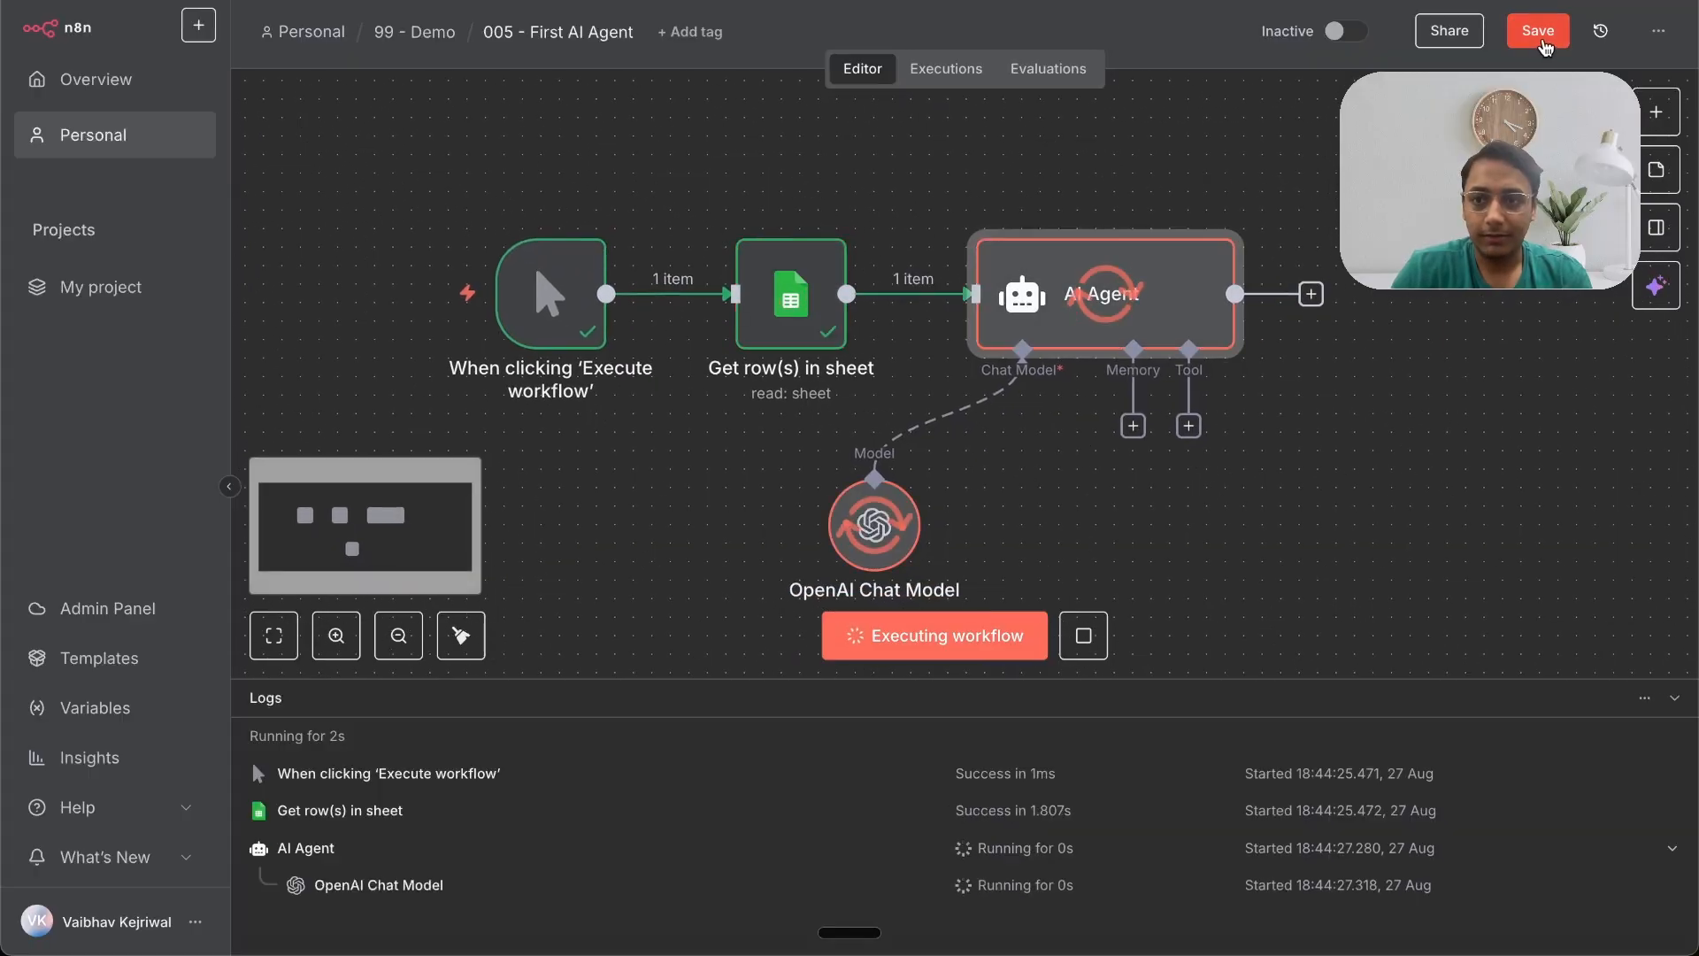
Step: Save the workflow
left_click(1541, 41)
scroll(1311, 518, "down", 1)
scroll(1312, 518, "right", 1)
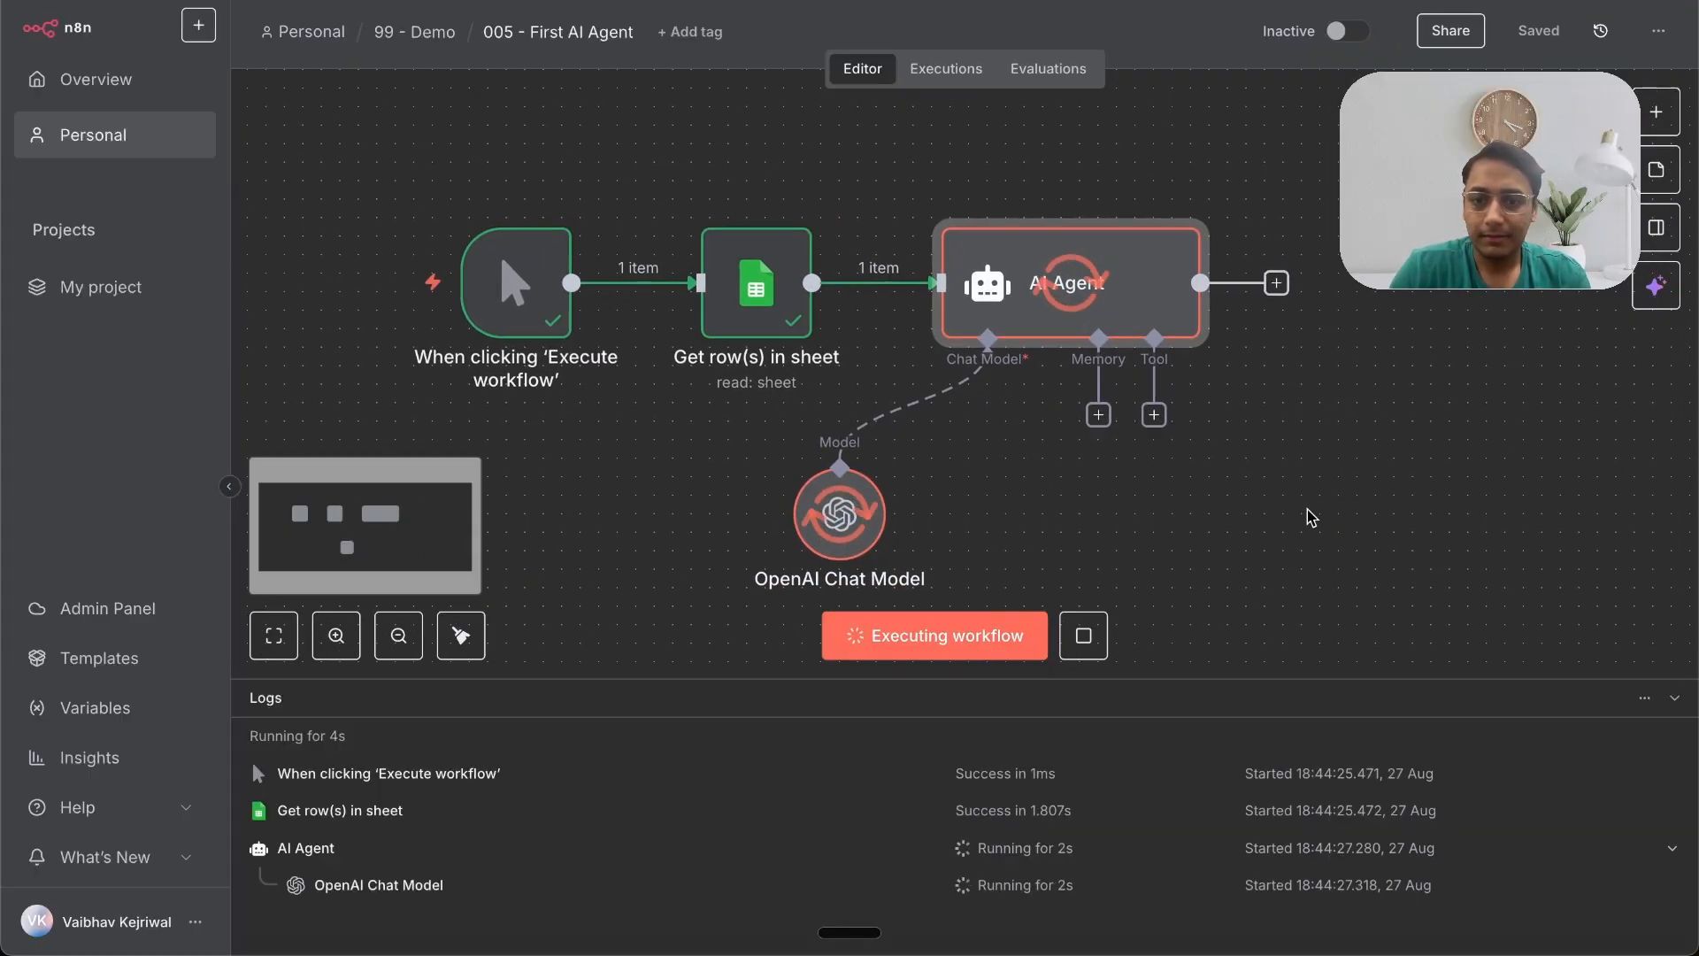
scroll(1311, 518, "right", 1)
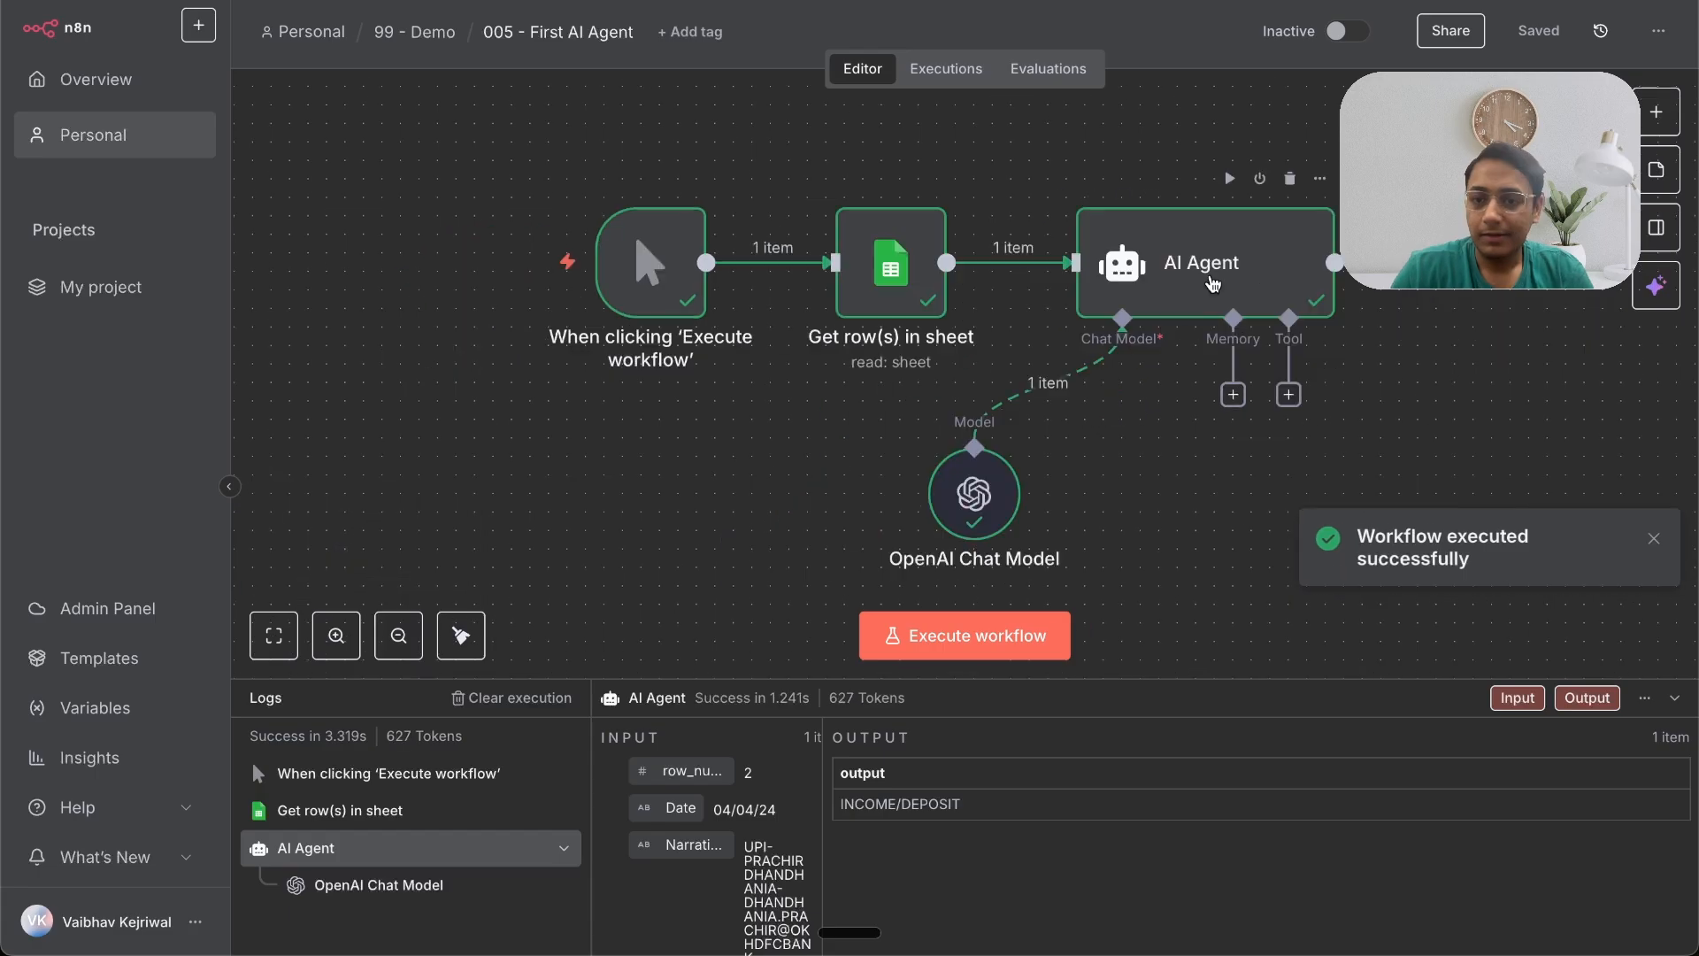
Step: Open the AI Agent and read through the full system message in the expanded expression editor
double_click(1212, 283)
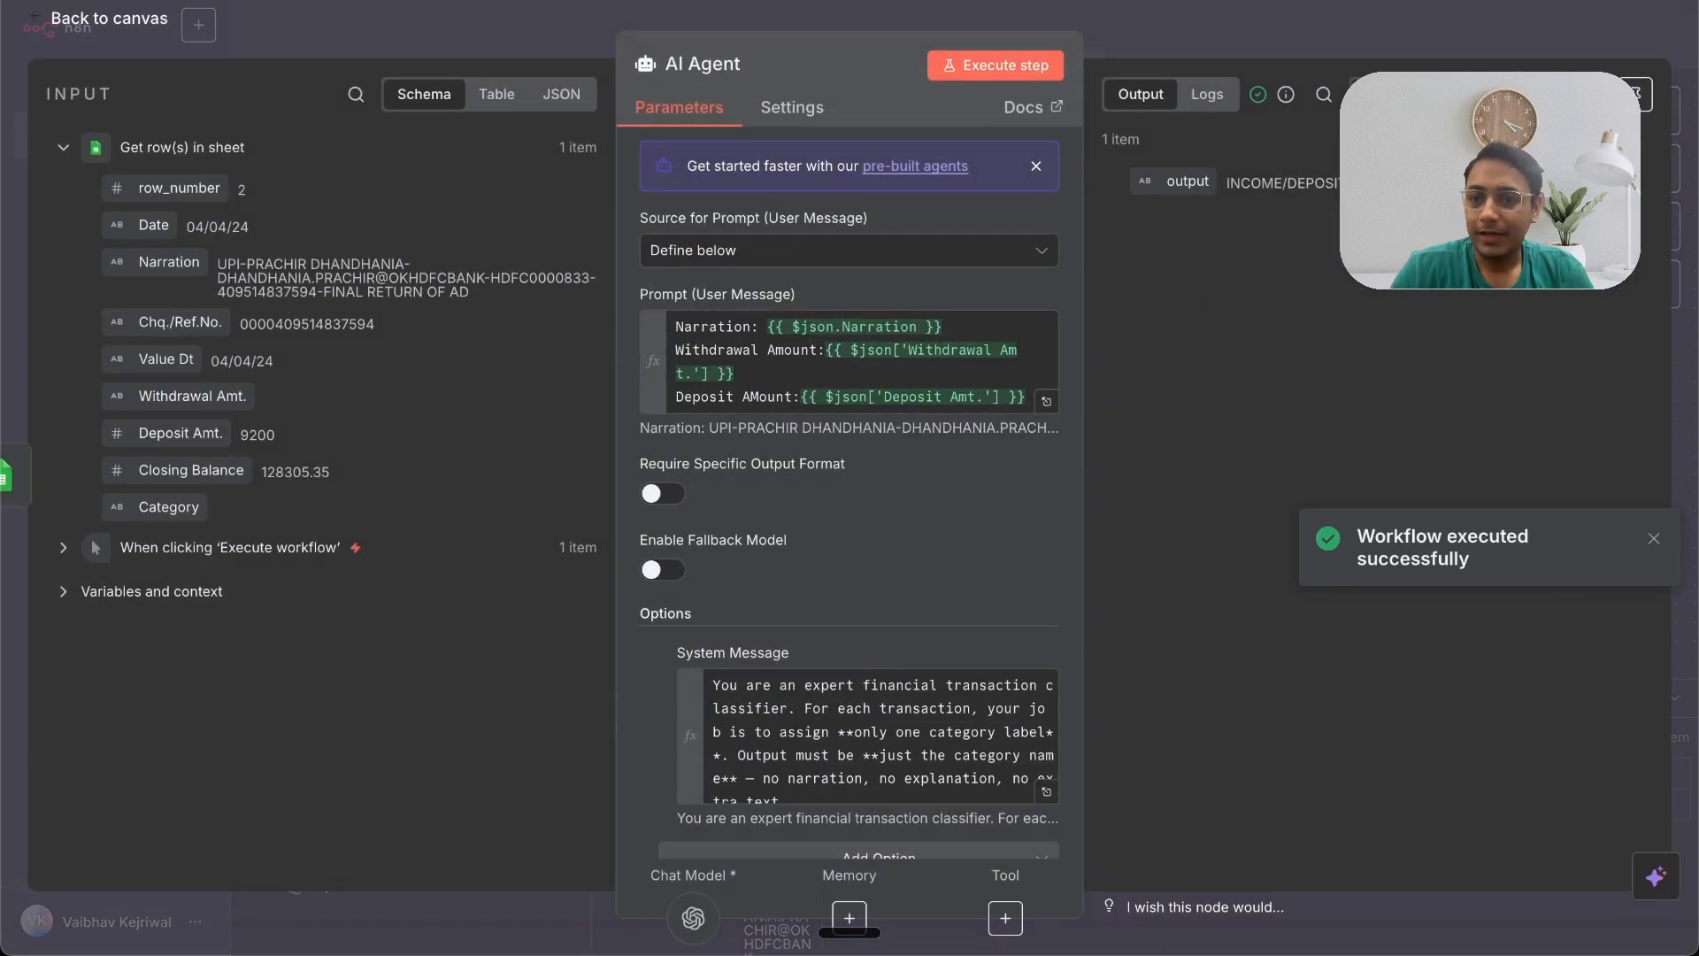
left_click(1046, 792)
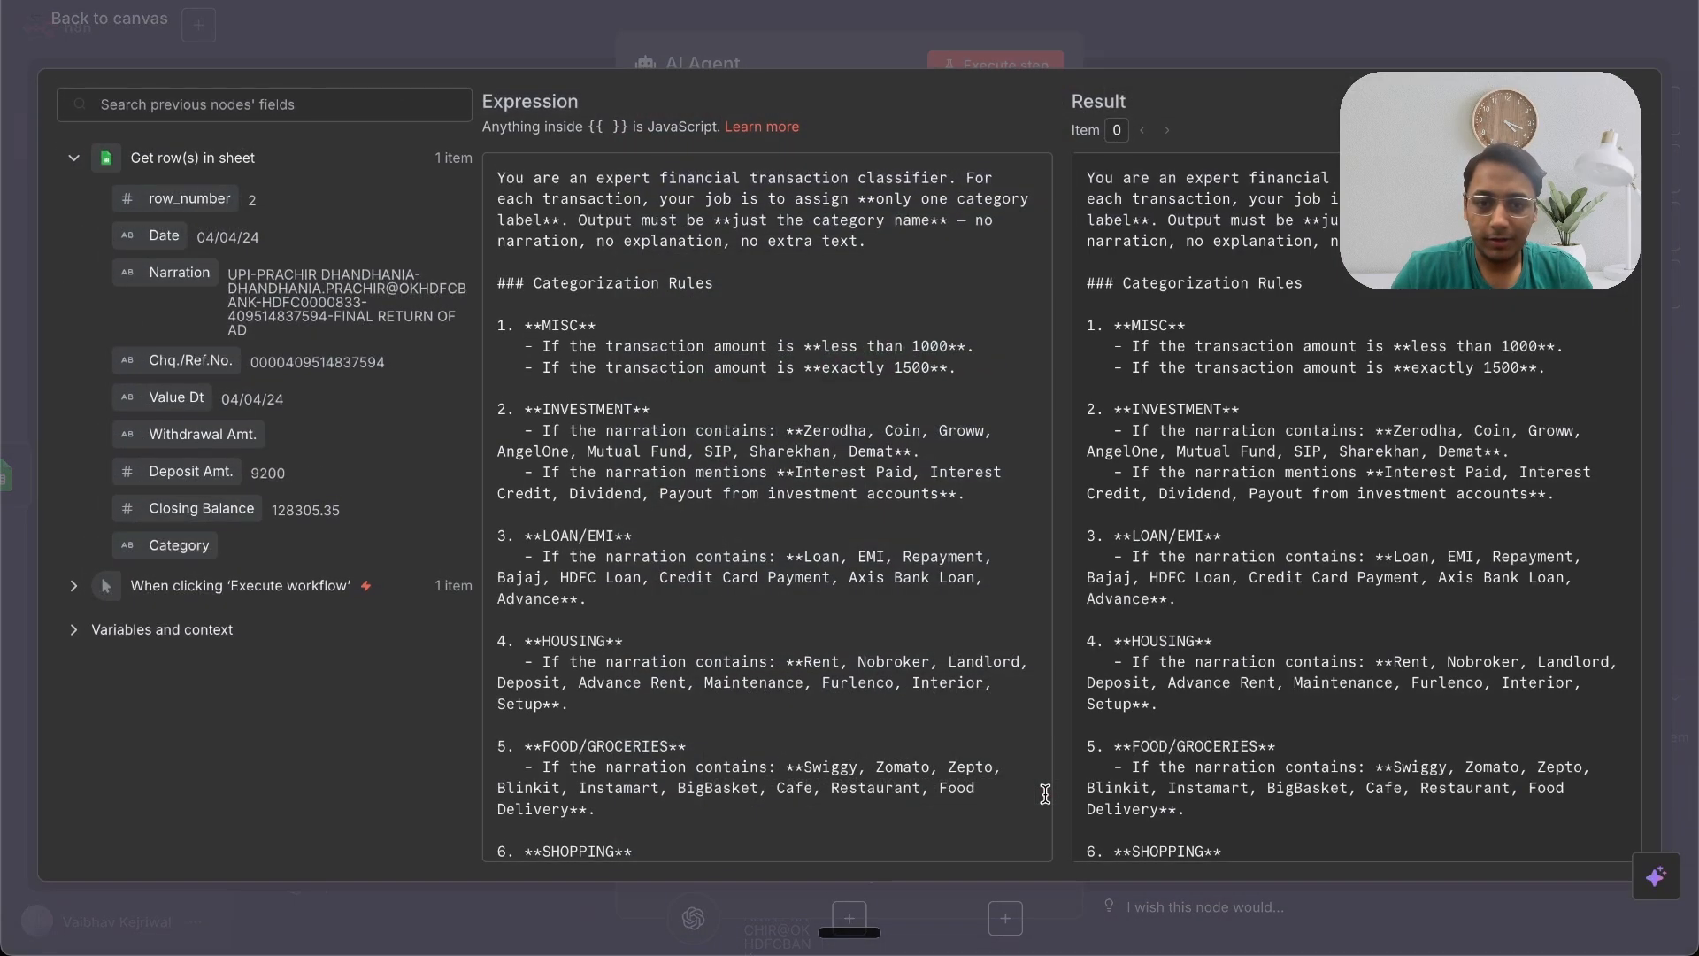
scroll(680, 692, "down", 5)
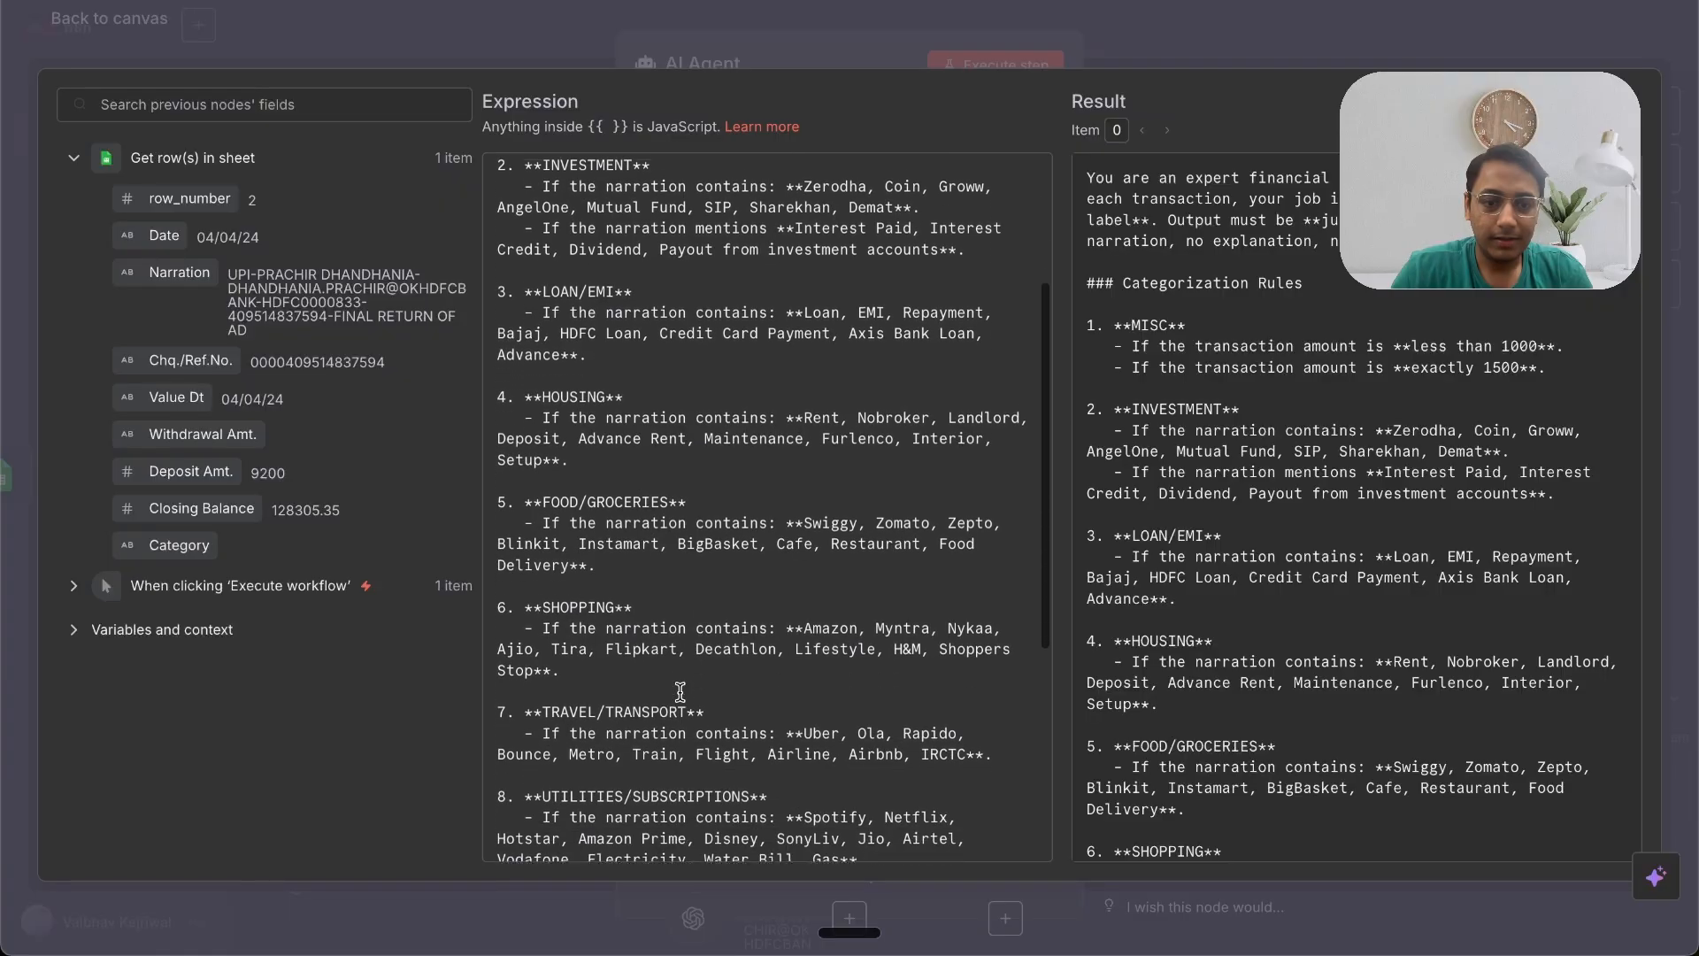
scroll(680, 692, "down", 5)
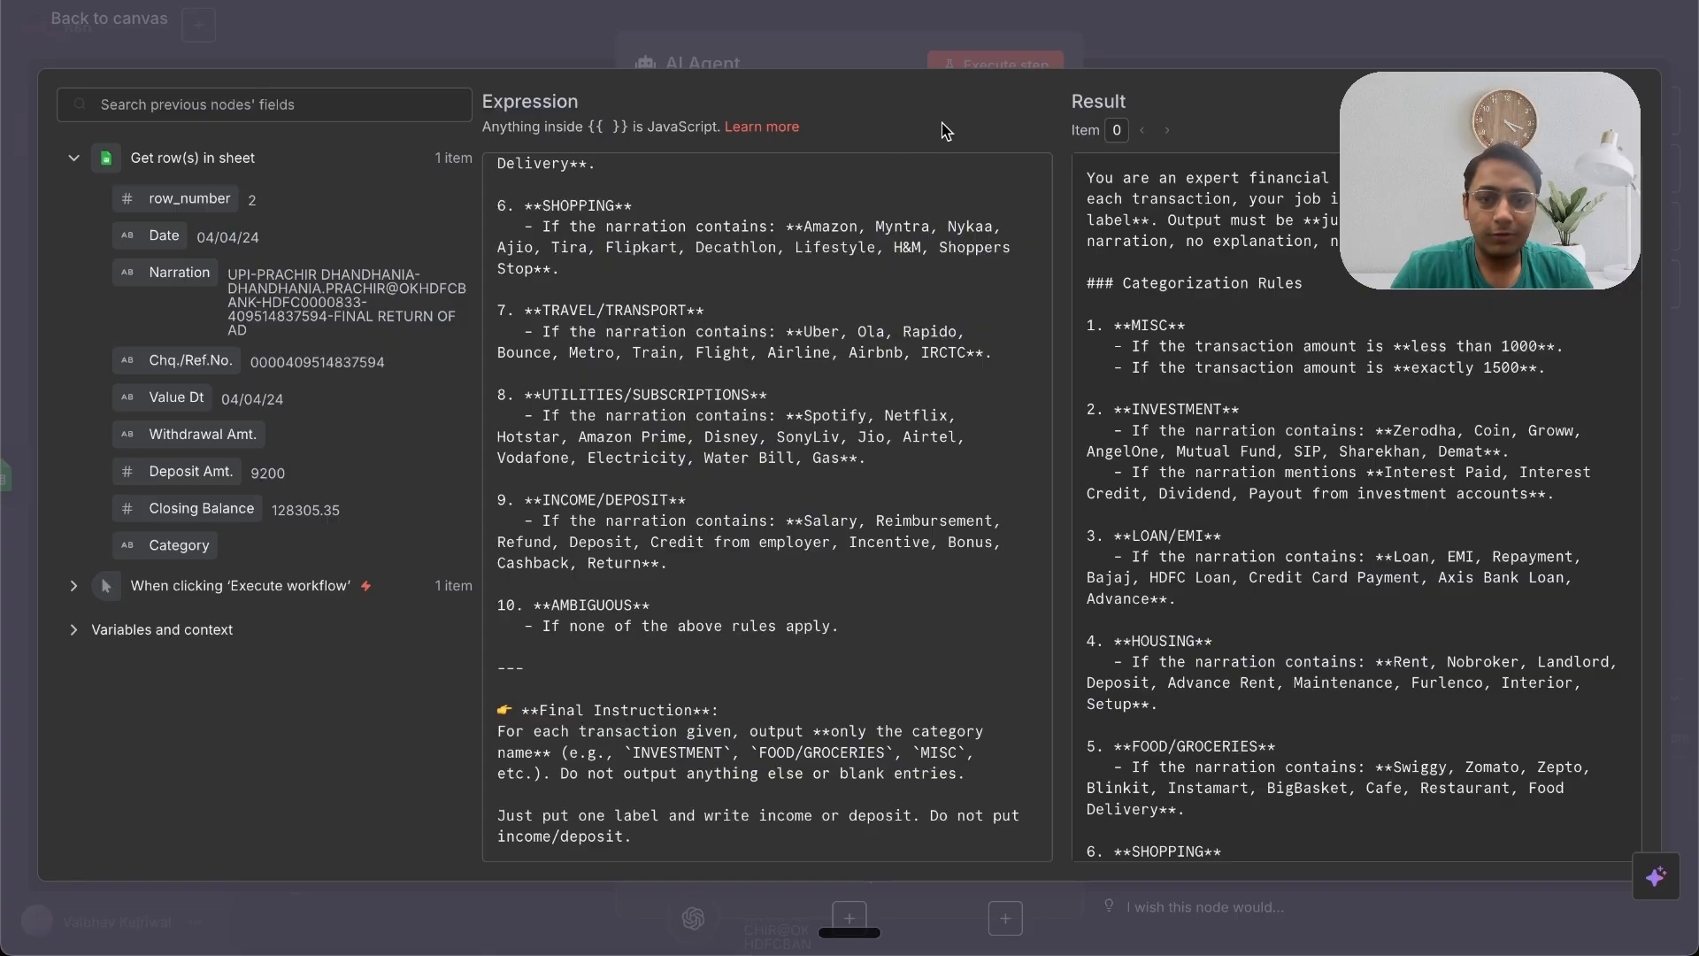
left_click(1097, 24)
left_click(1159, 21)
scroll(1219, 379, "right", 3)
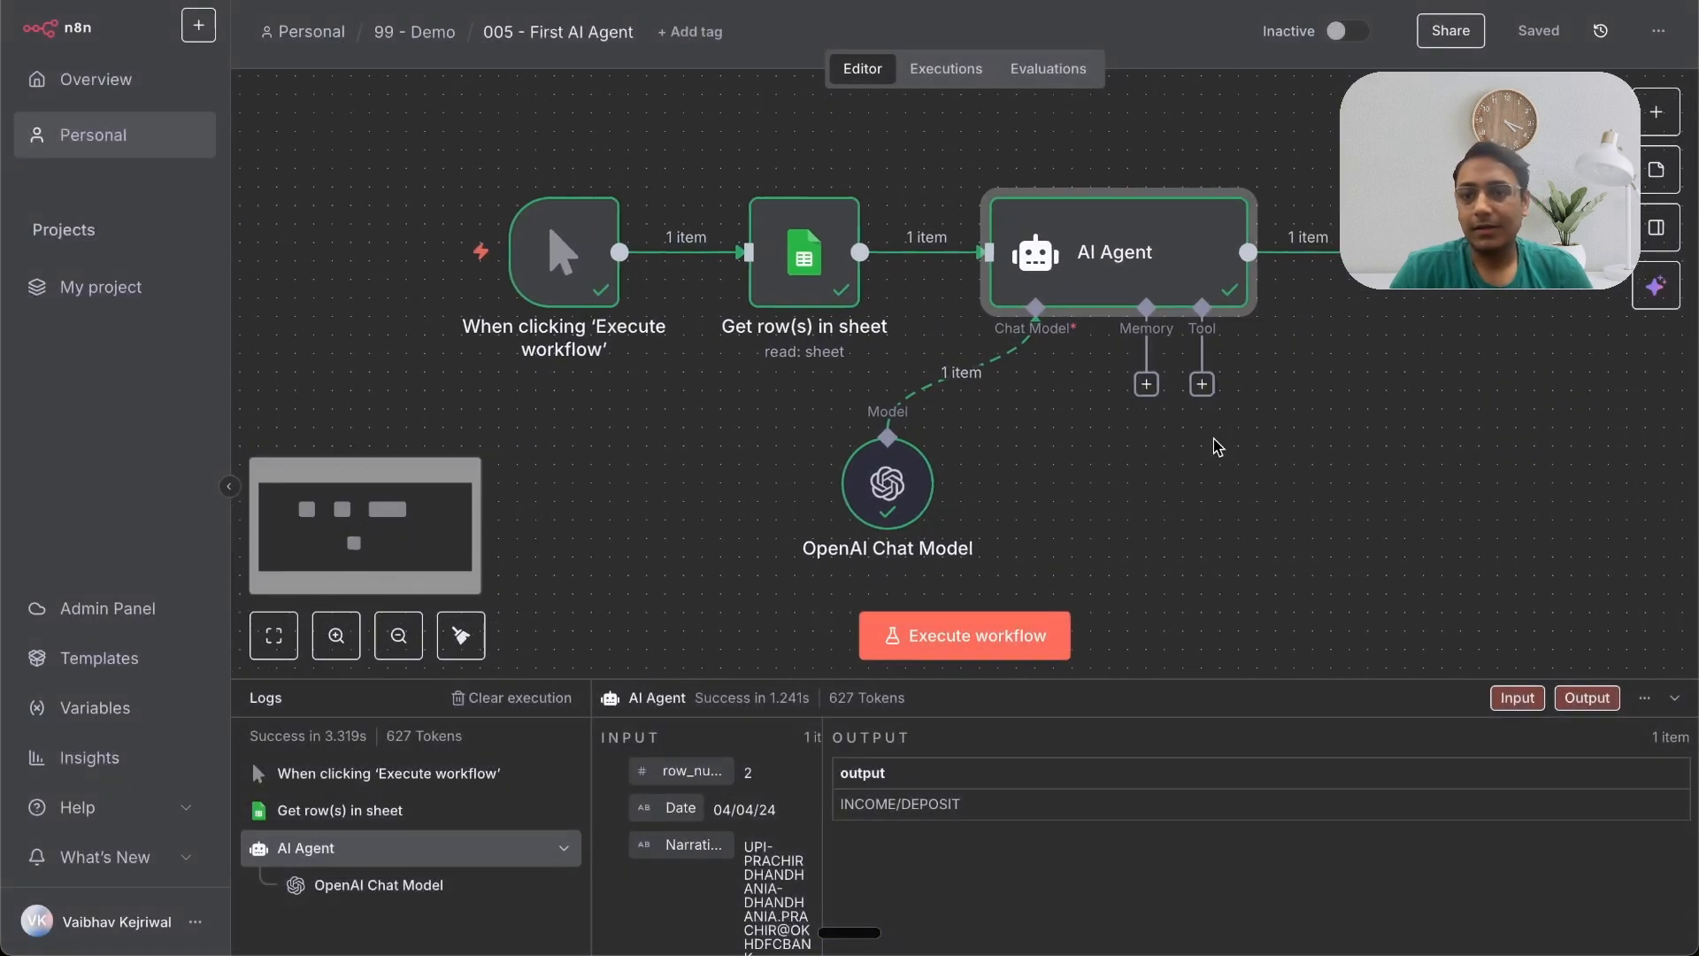
Step: Add a Google Sheets 'Update row in sheet' node after the AI Agent
scroll(1230, 373, "right", 2)
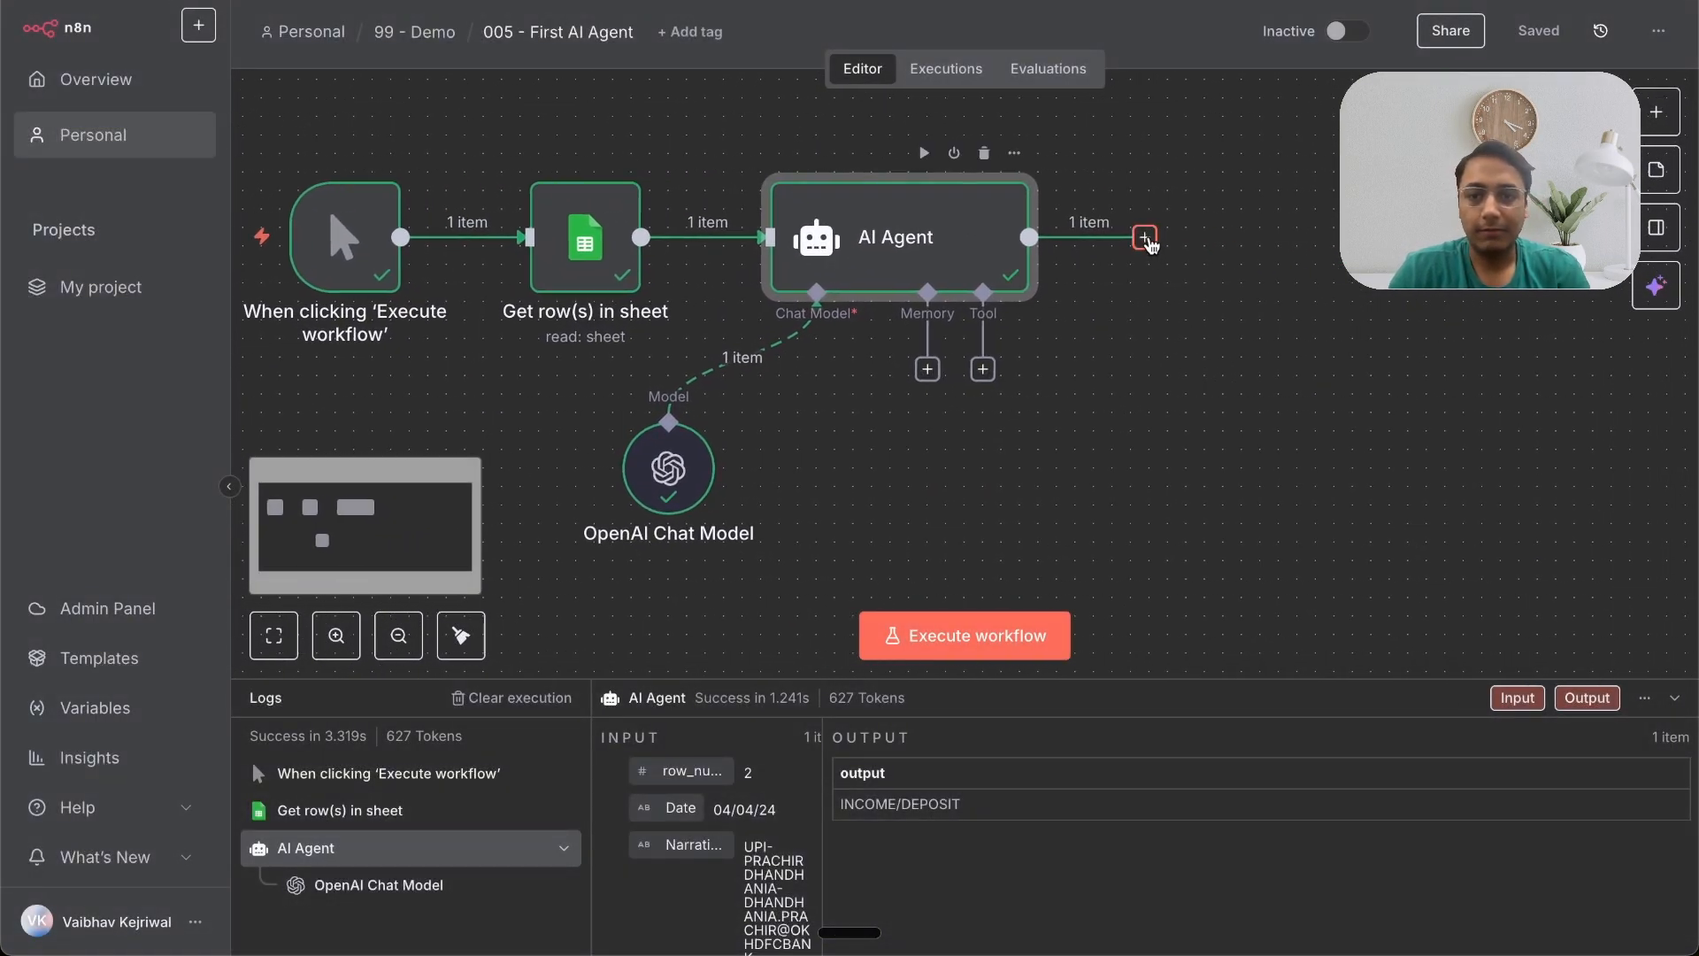
left_click(1146, 238)
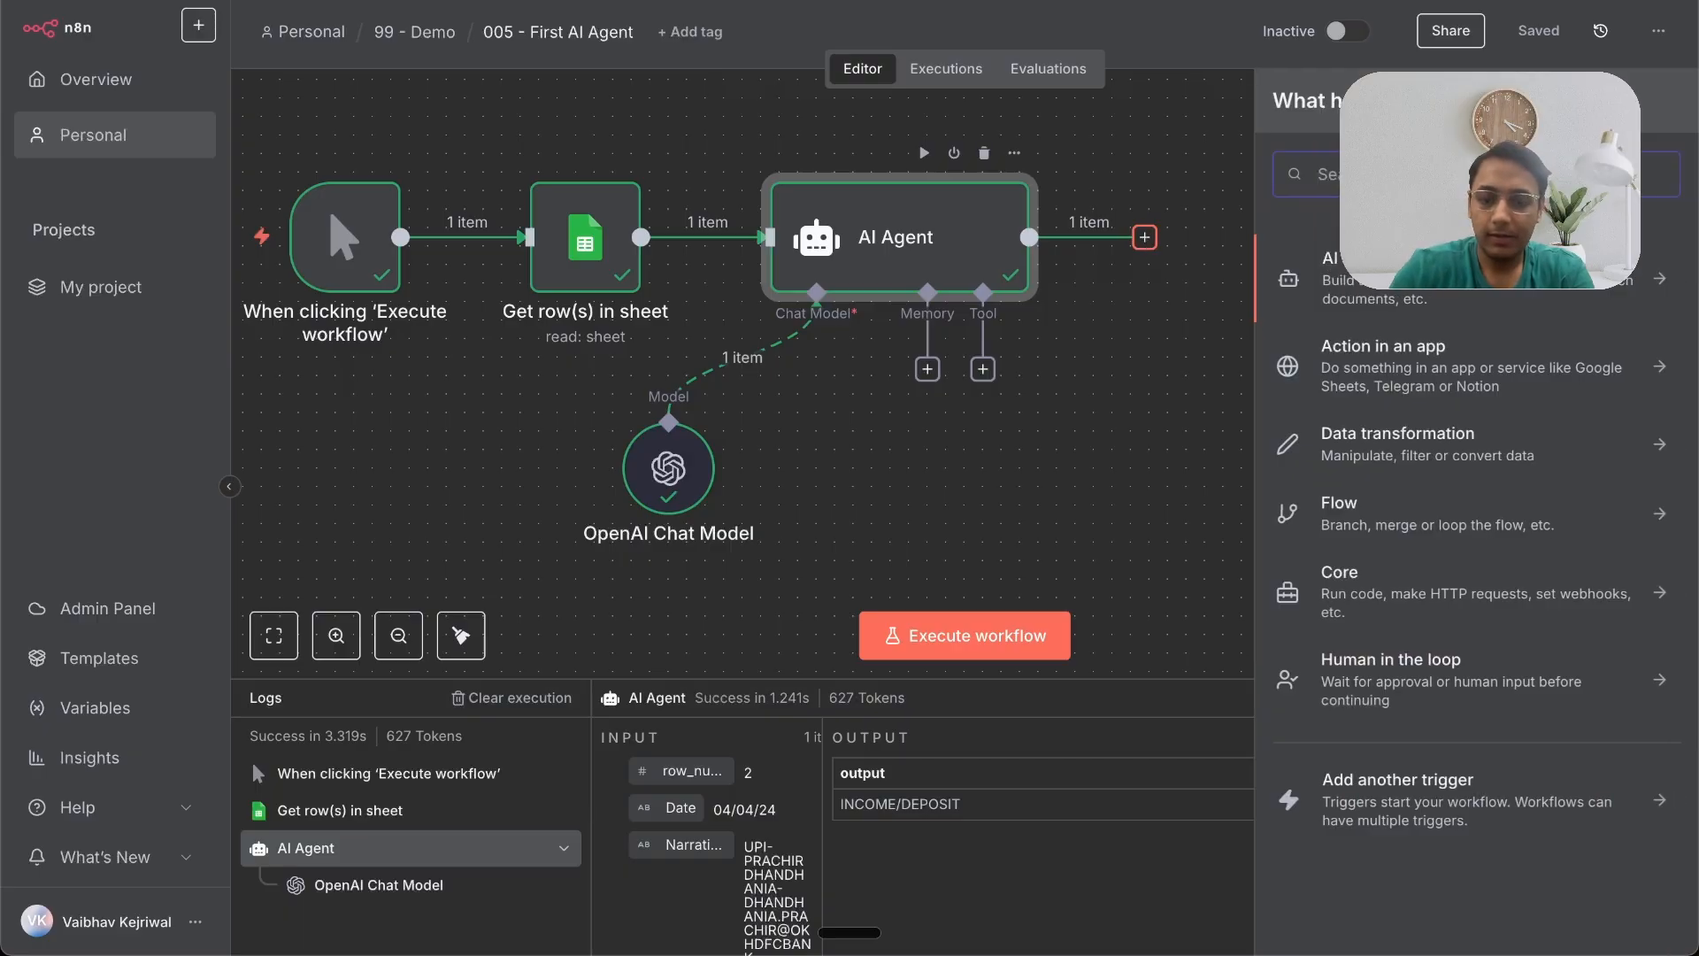
type("sheet")
left_click(1425, 266)
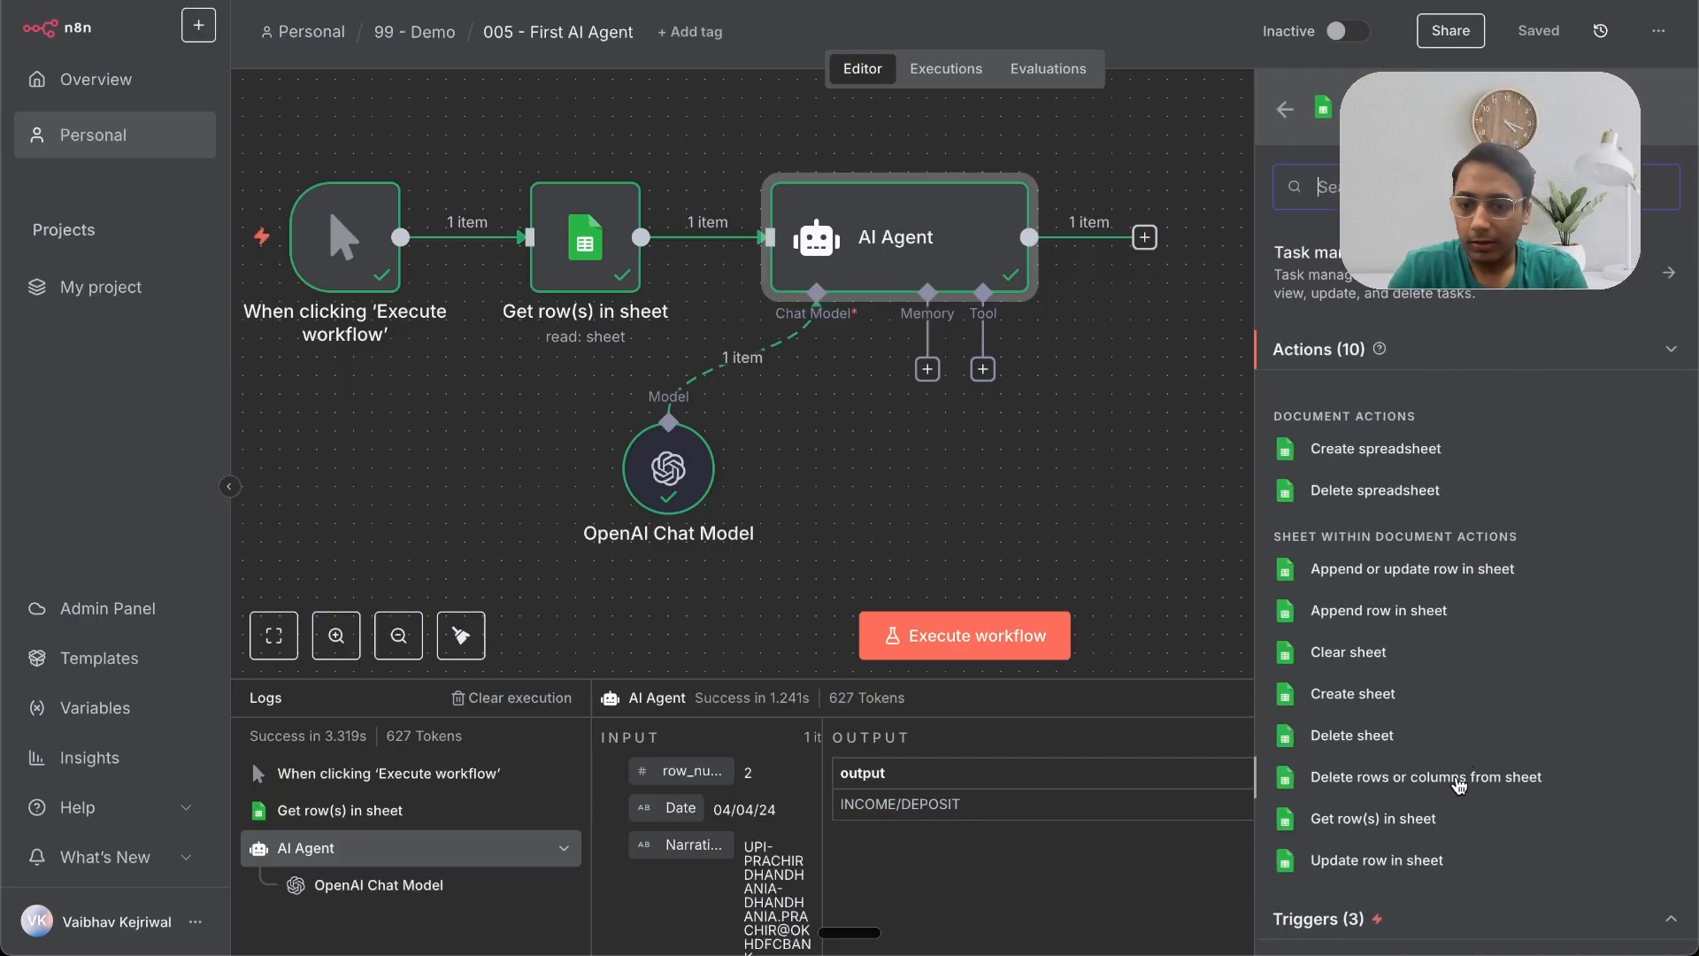
left_click(1409, 860)
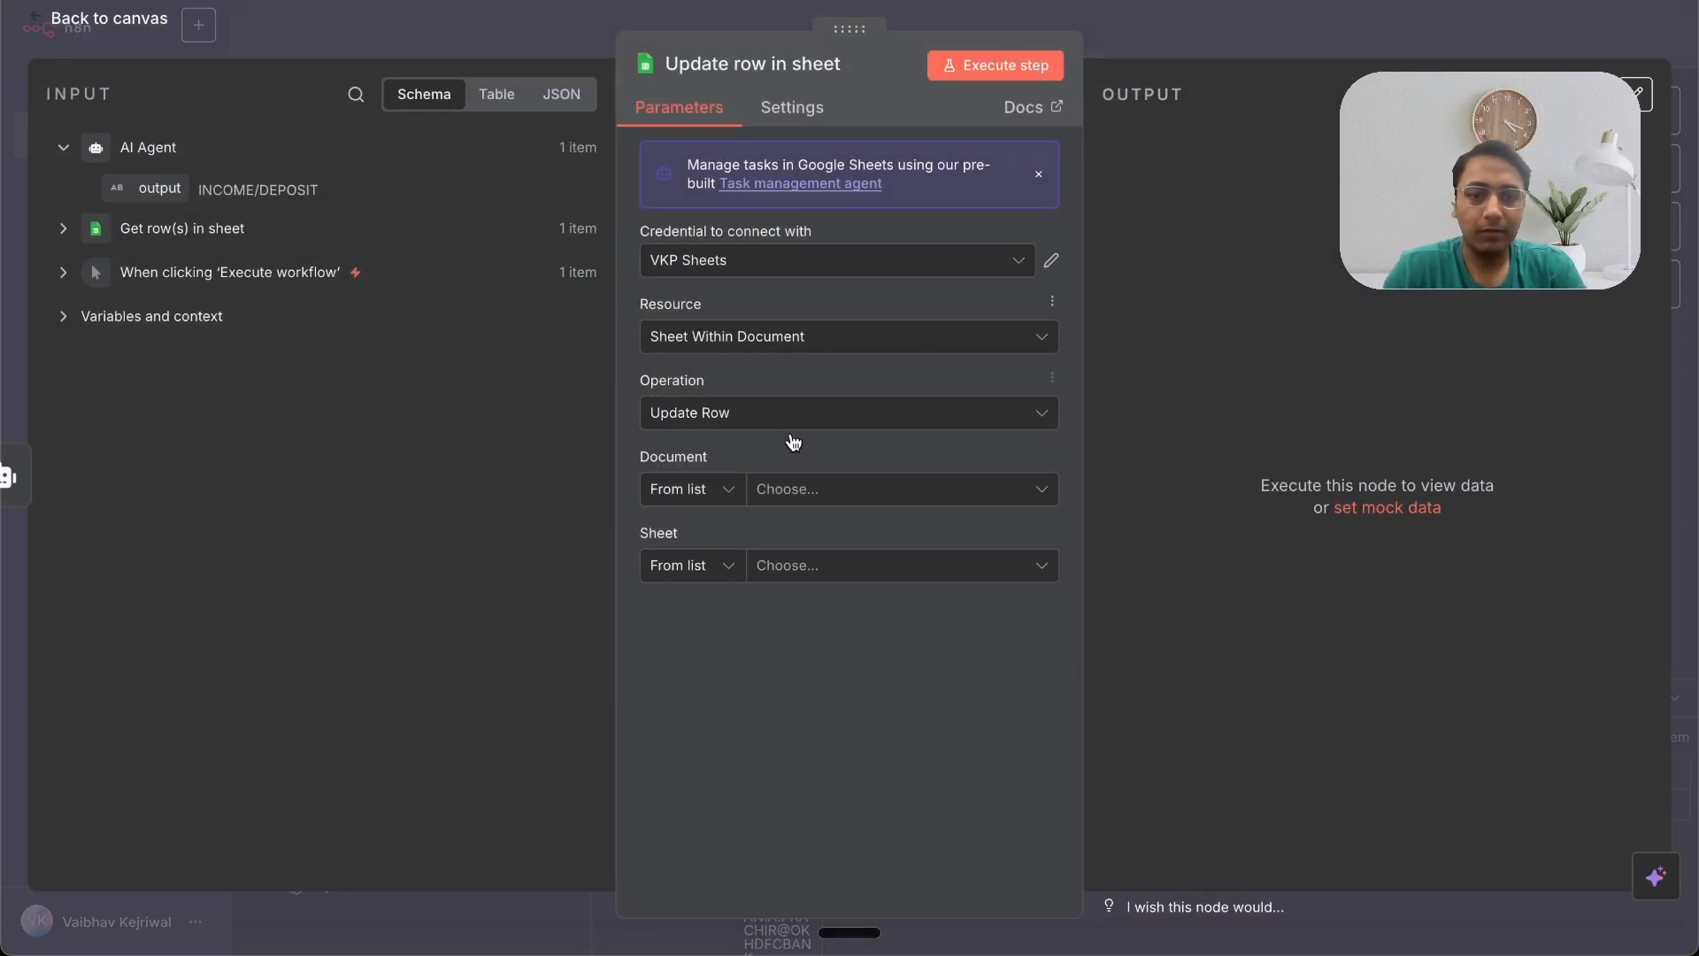
Step: Point the node at the First AI Agent document's FY24-25 sheet, matching rows on the Narration column
left_click(840, 492)
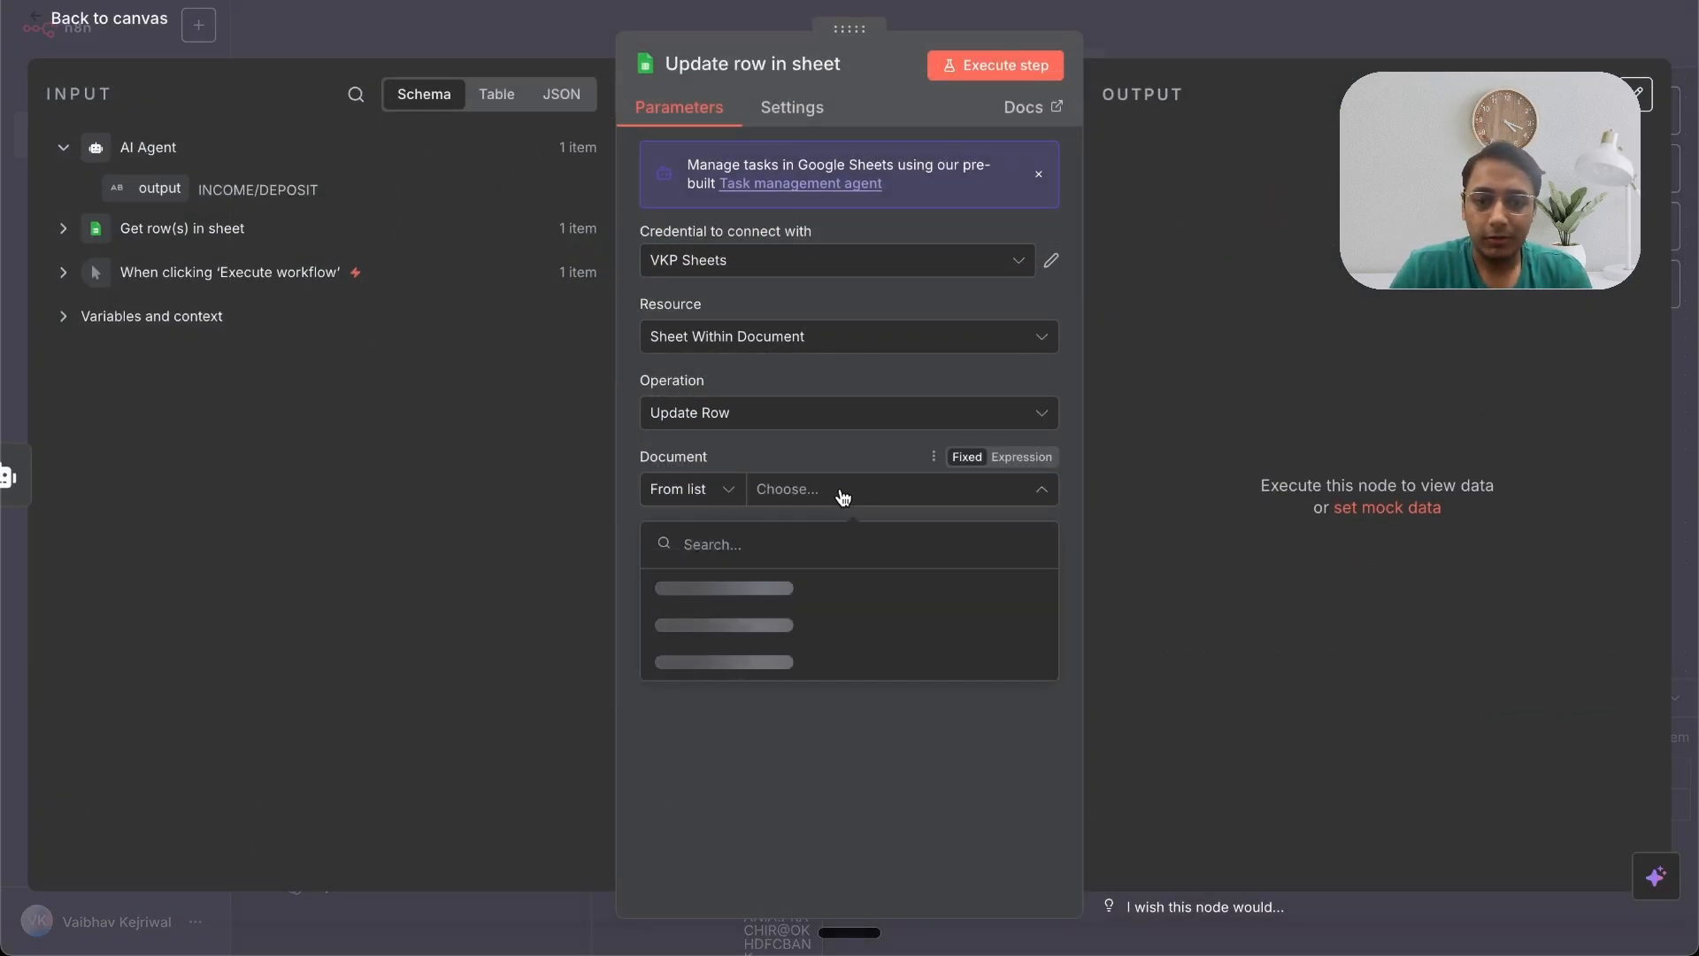
left_click(892, 588)
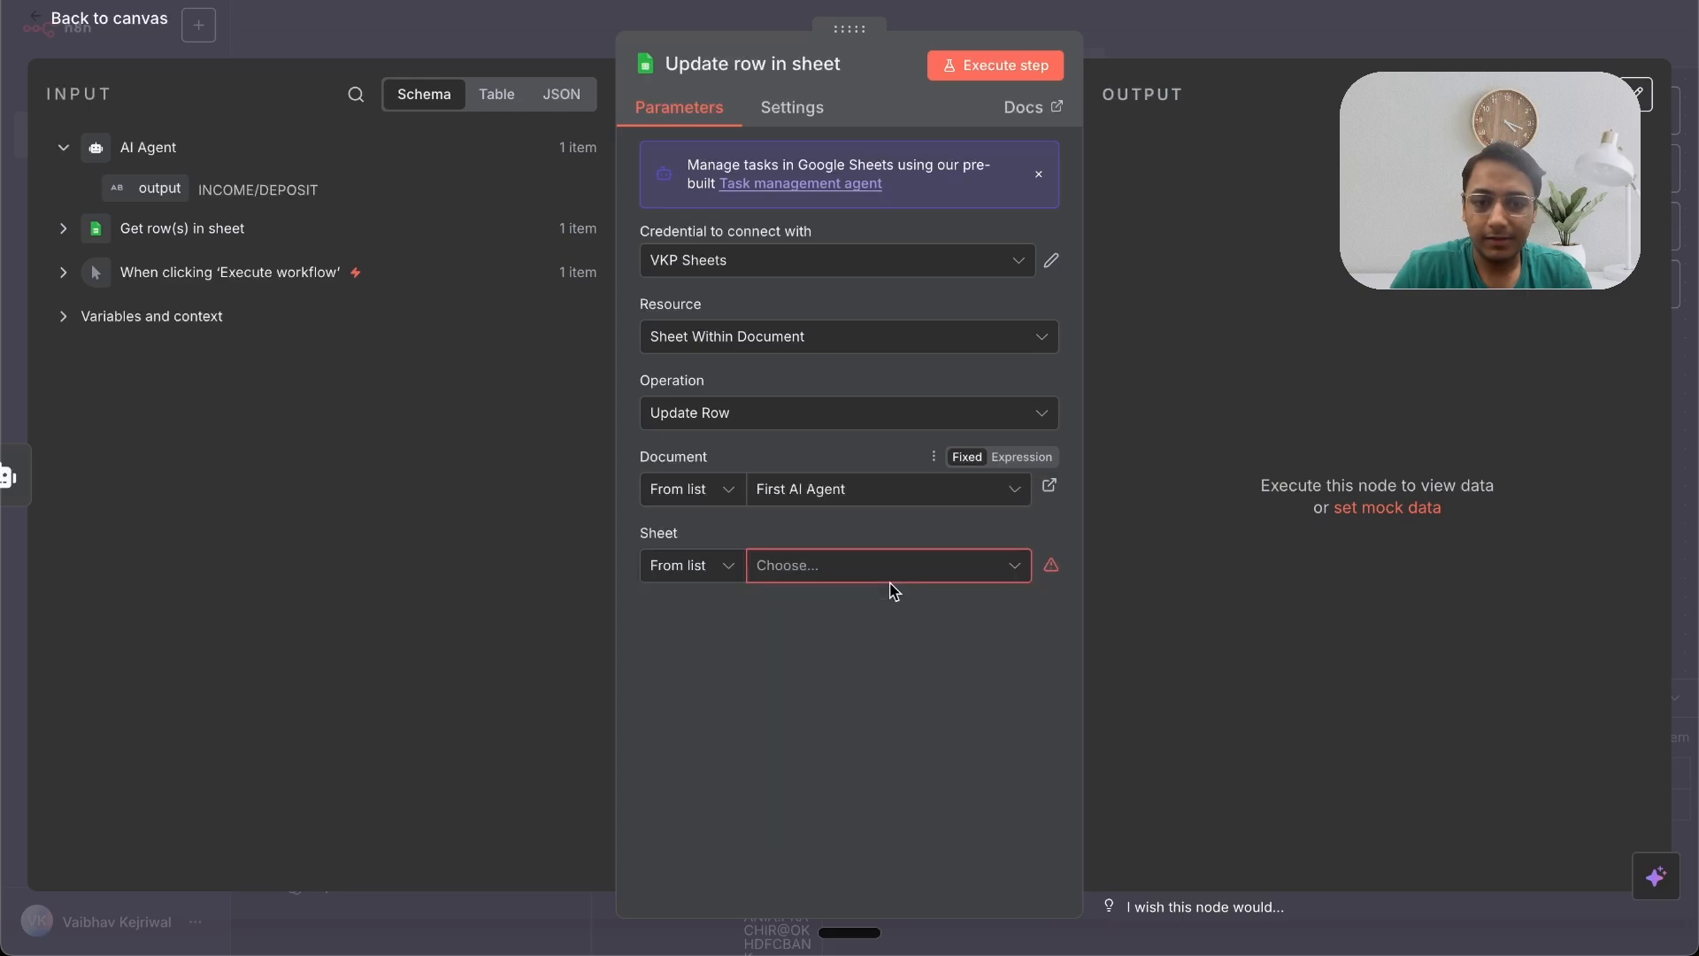
left_click(881, 568)
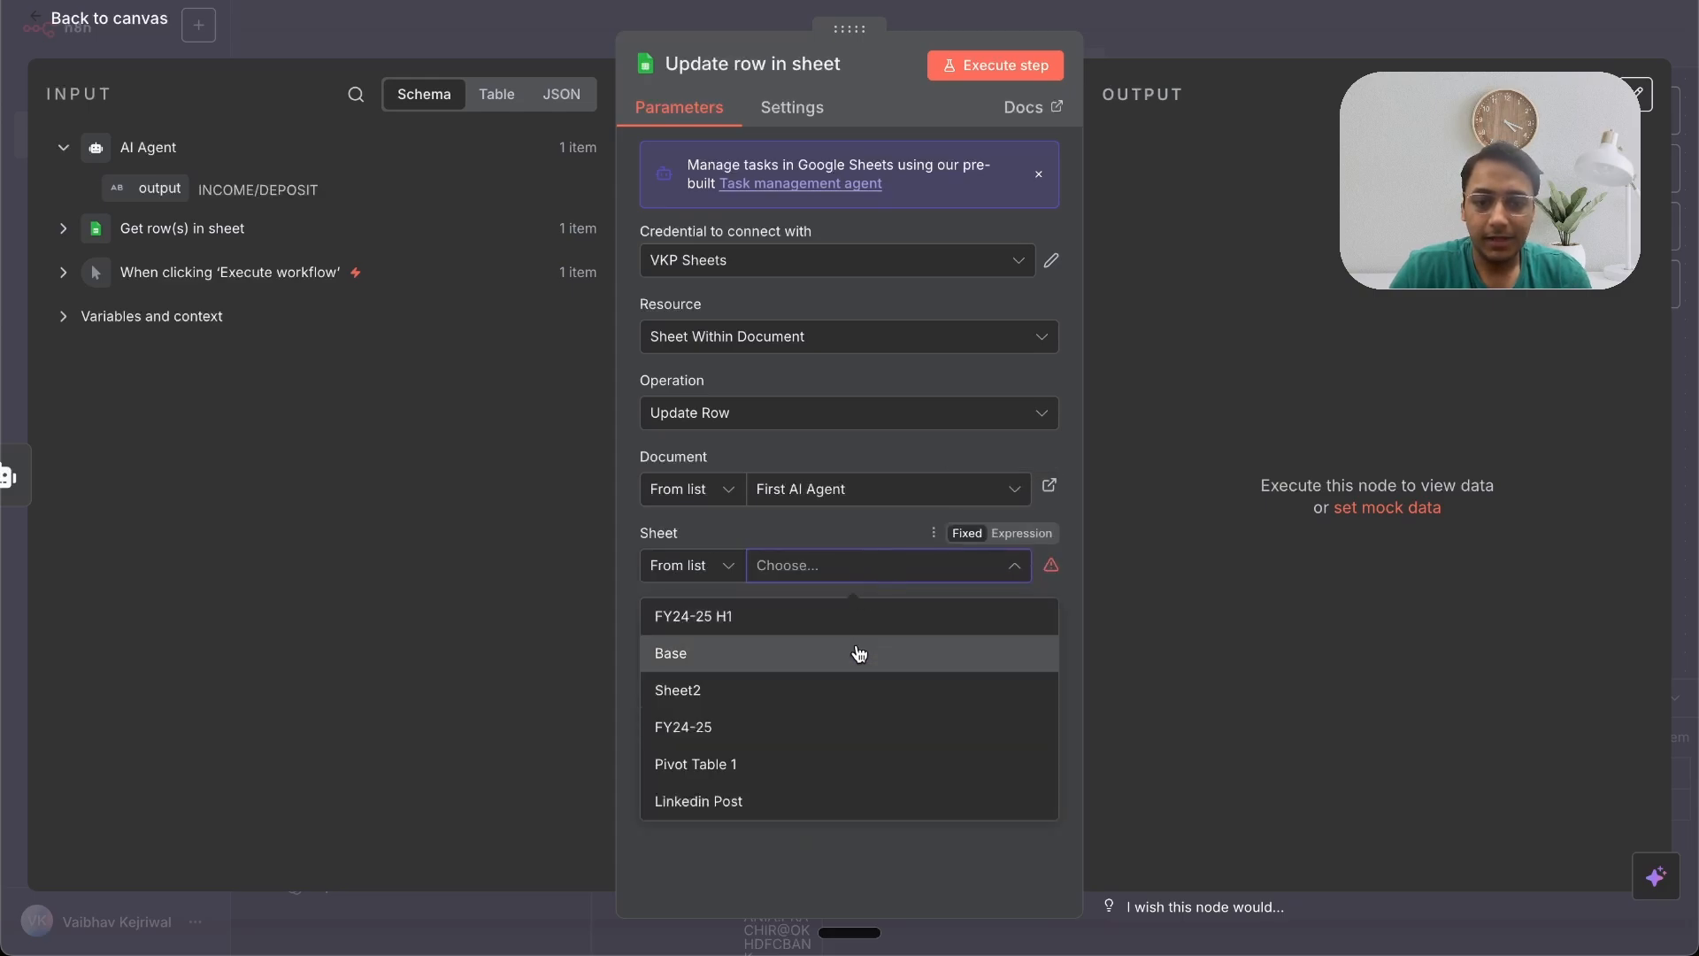
left_click(847, 719)
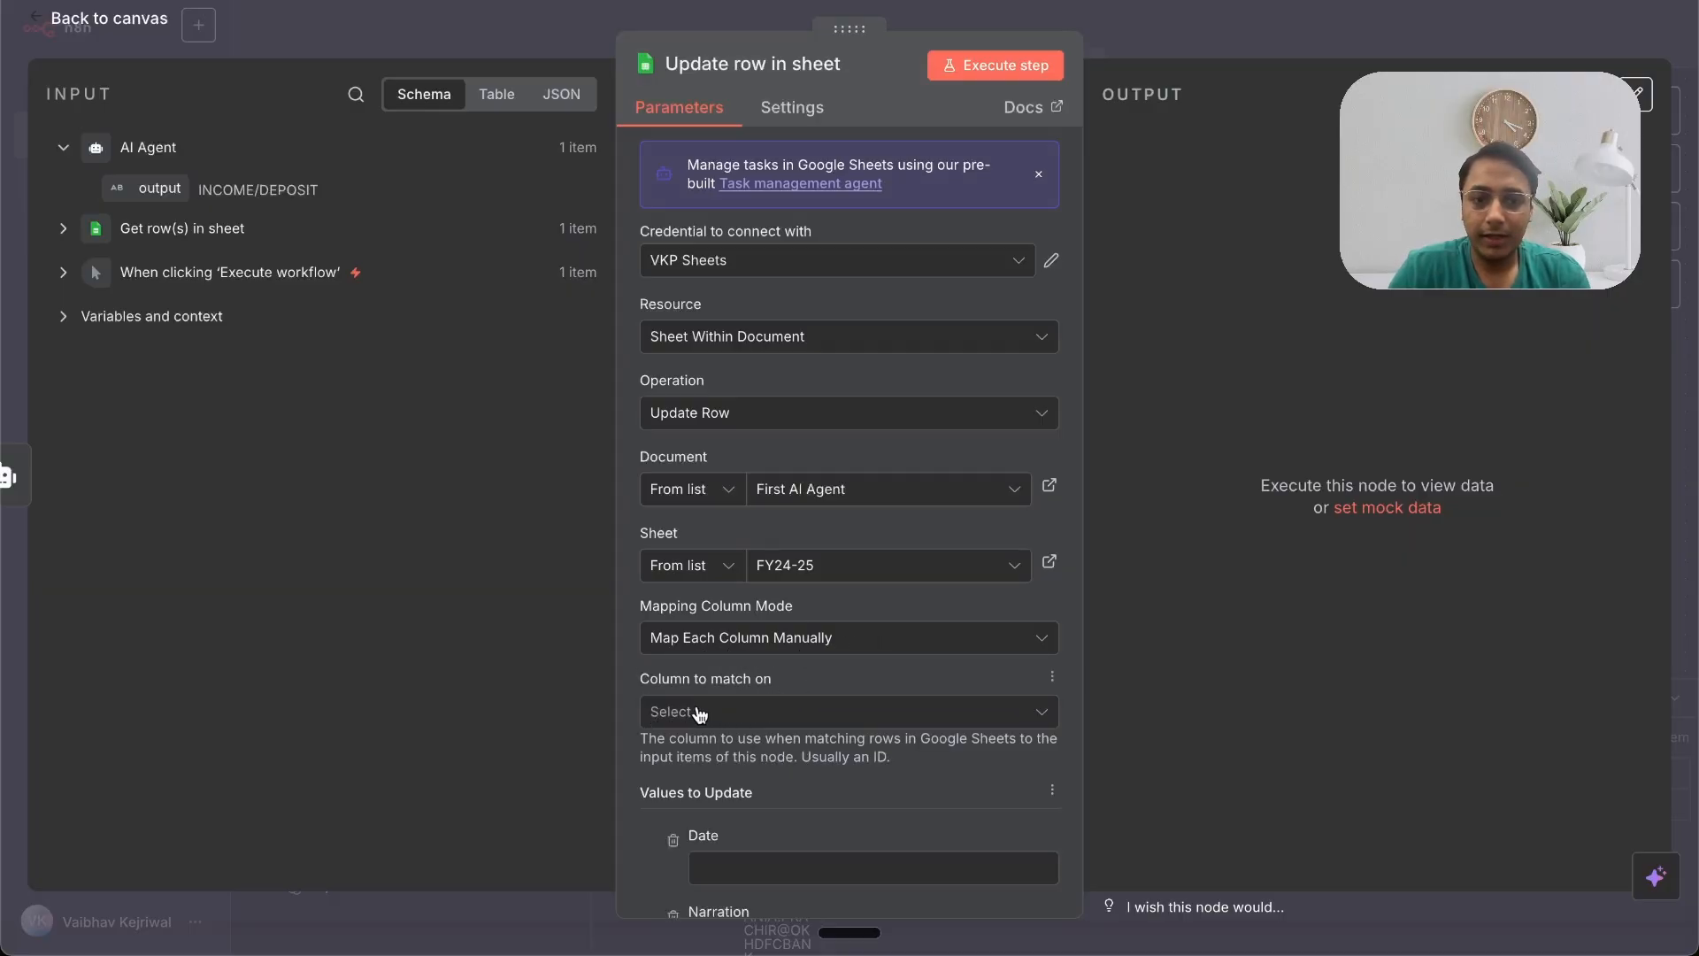
left_click(771, 715)
left_click(759, 428)
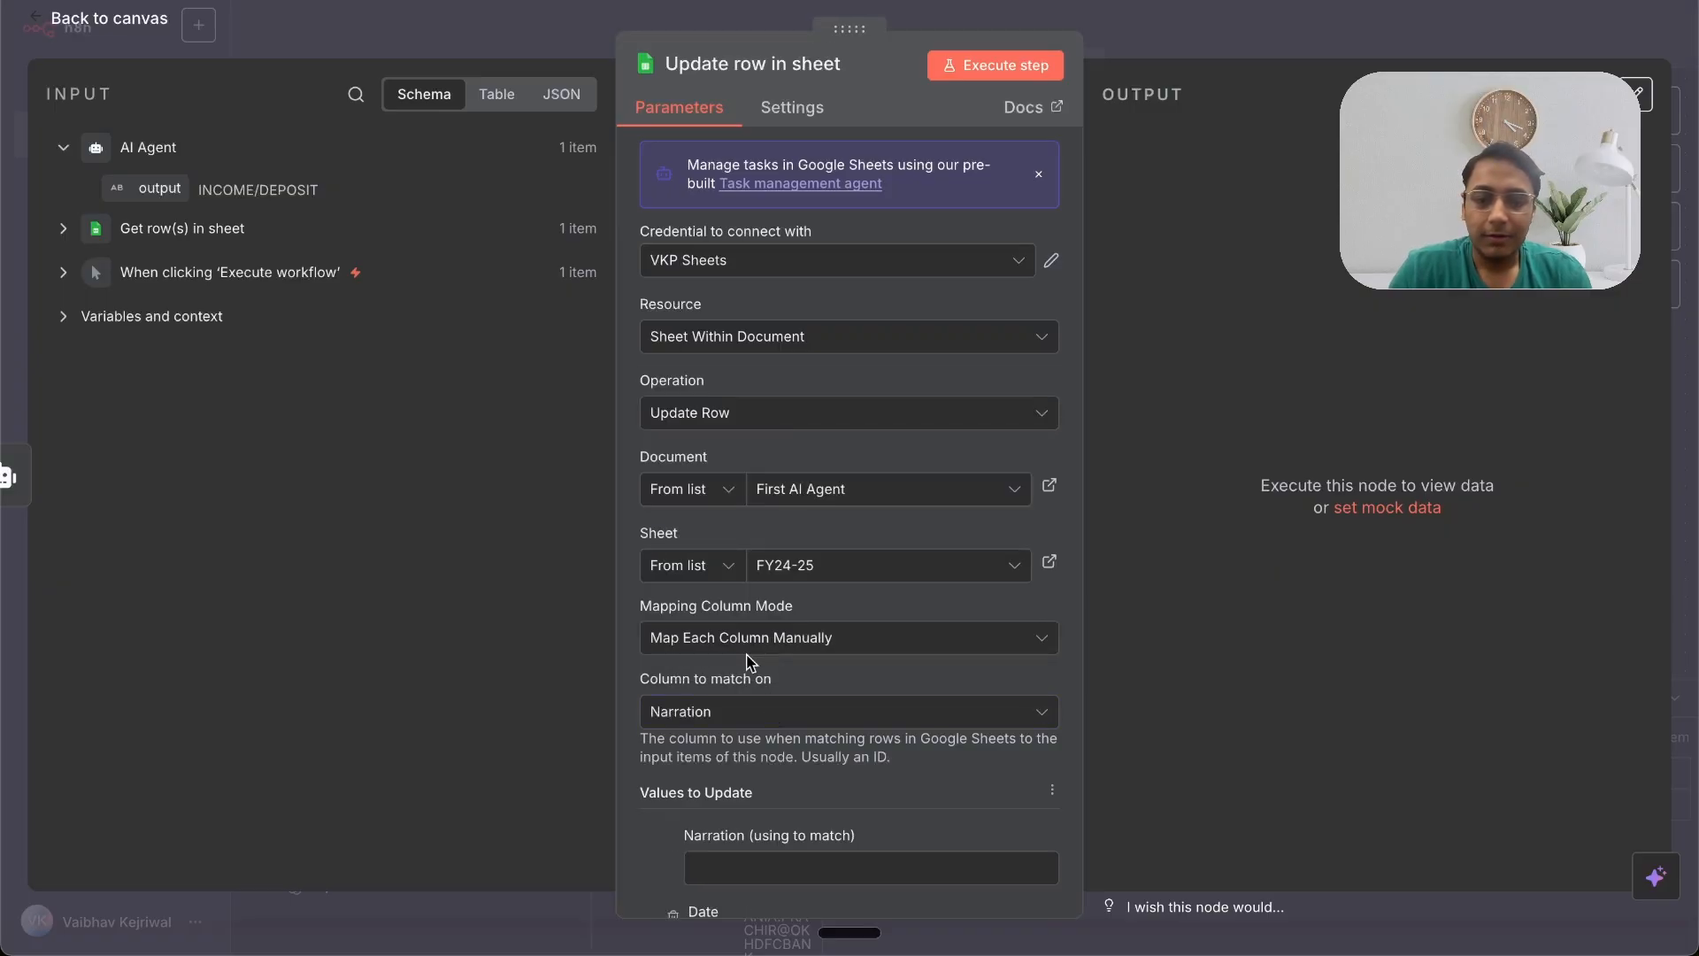
Step: Map the Narration field from the Get row(s) in sheet output into the Narration match value
scroll(749, 659, "down", 5)
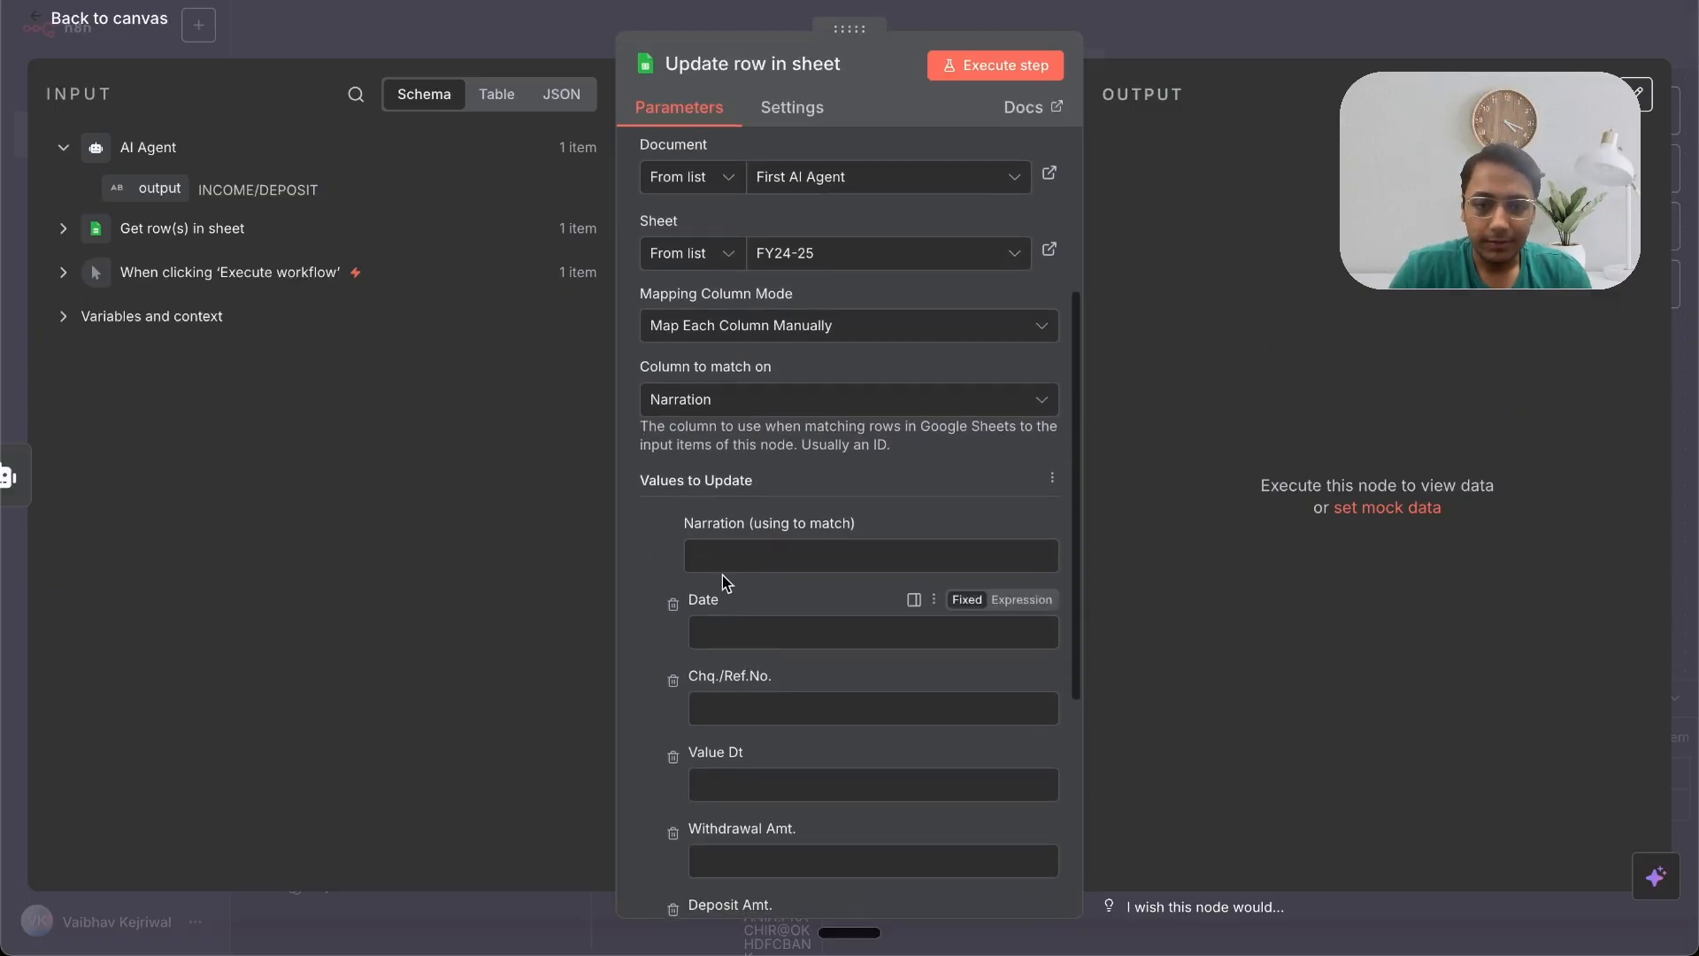
left_click(728, 556)
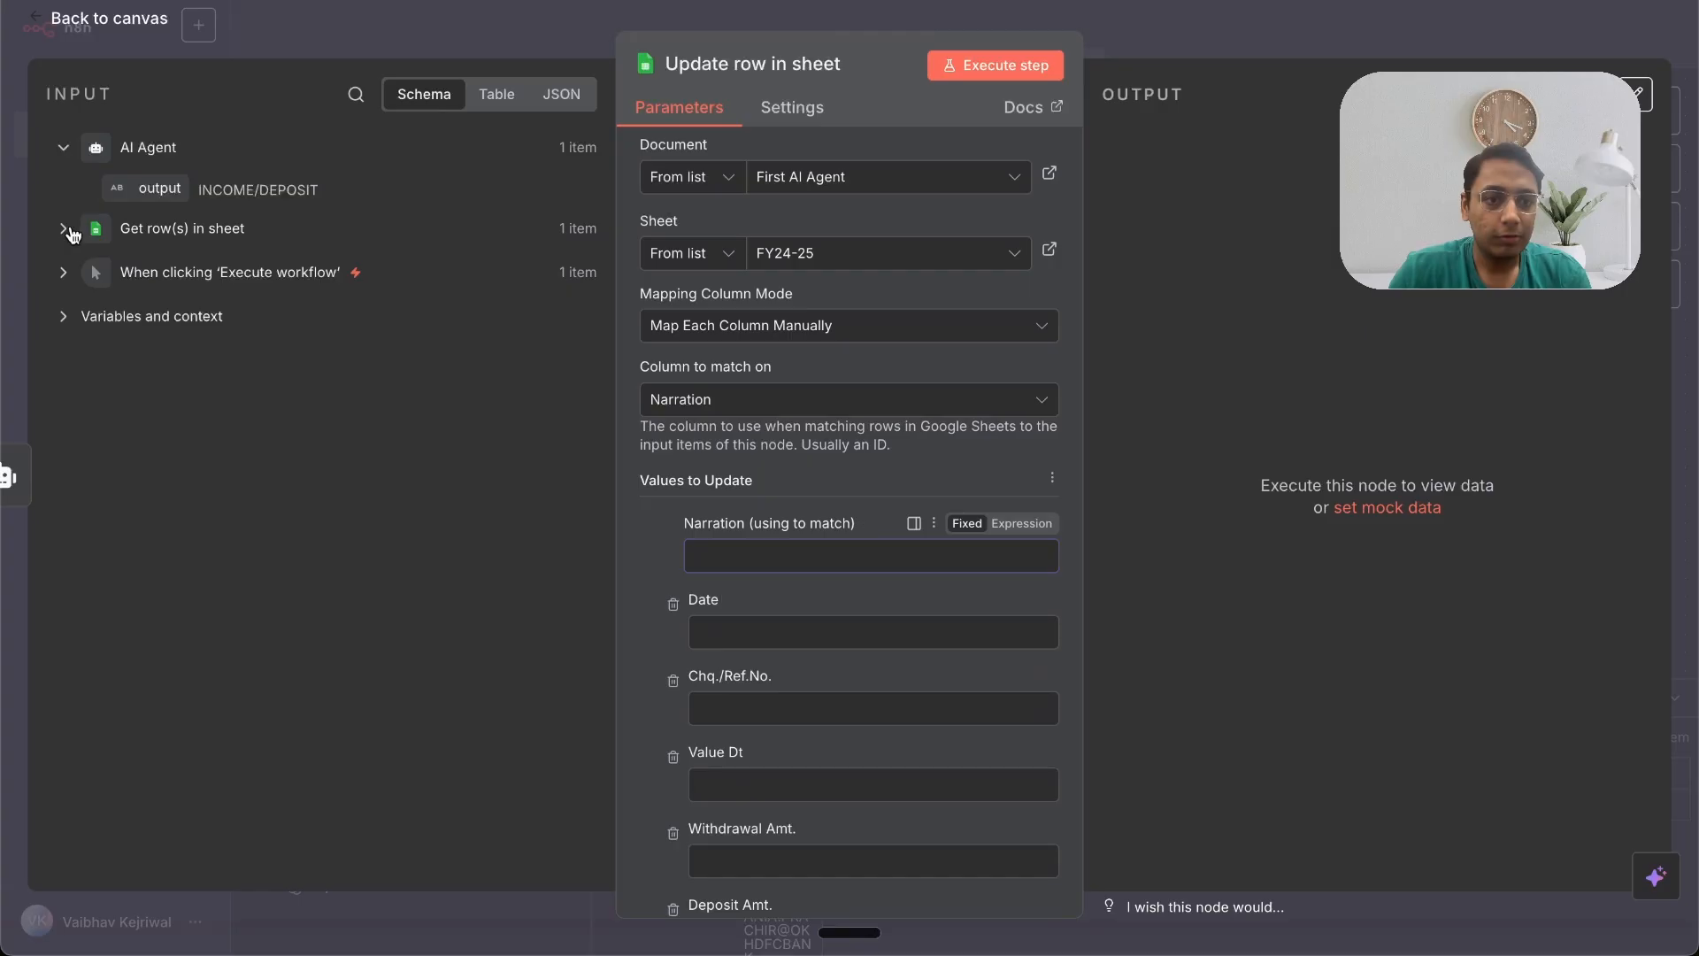
left_click(72, 232)
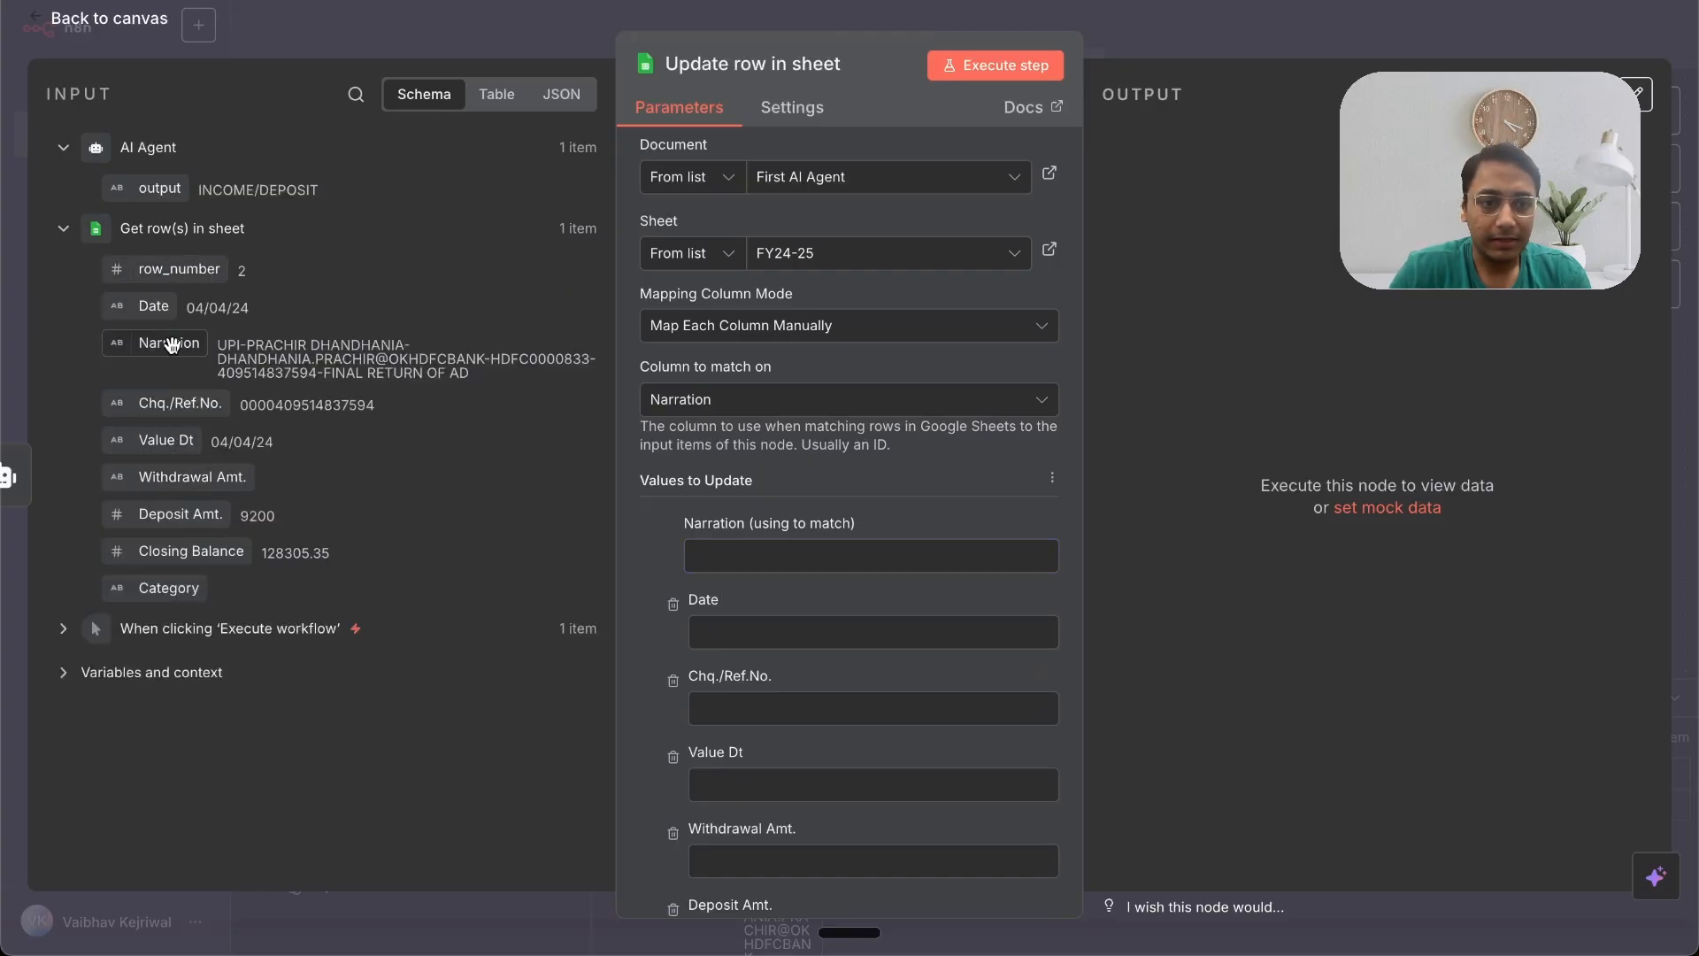
left_click_drag(171, 345, 704, 557)
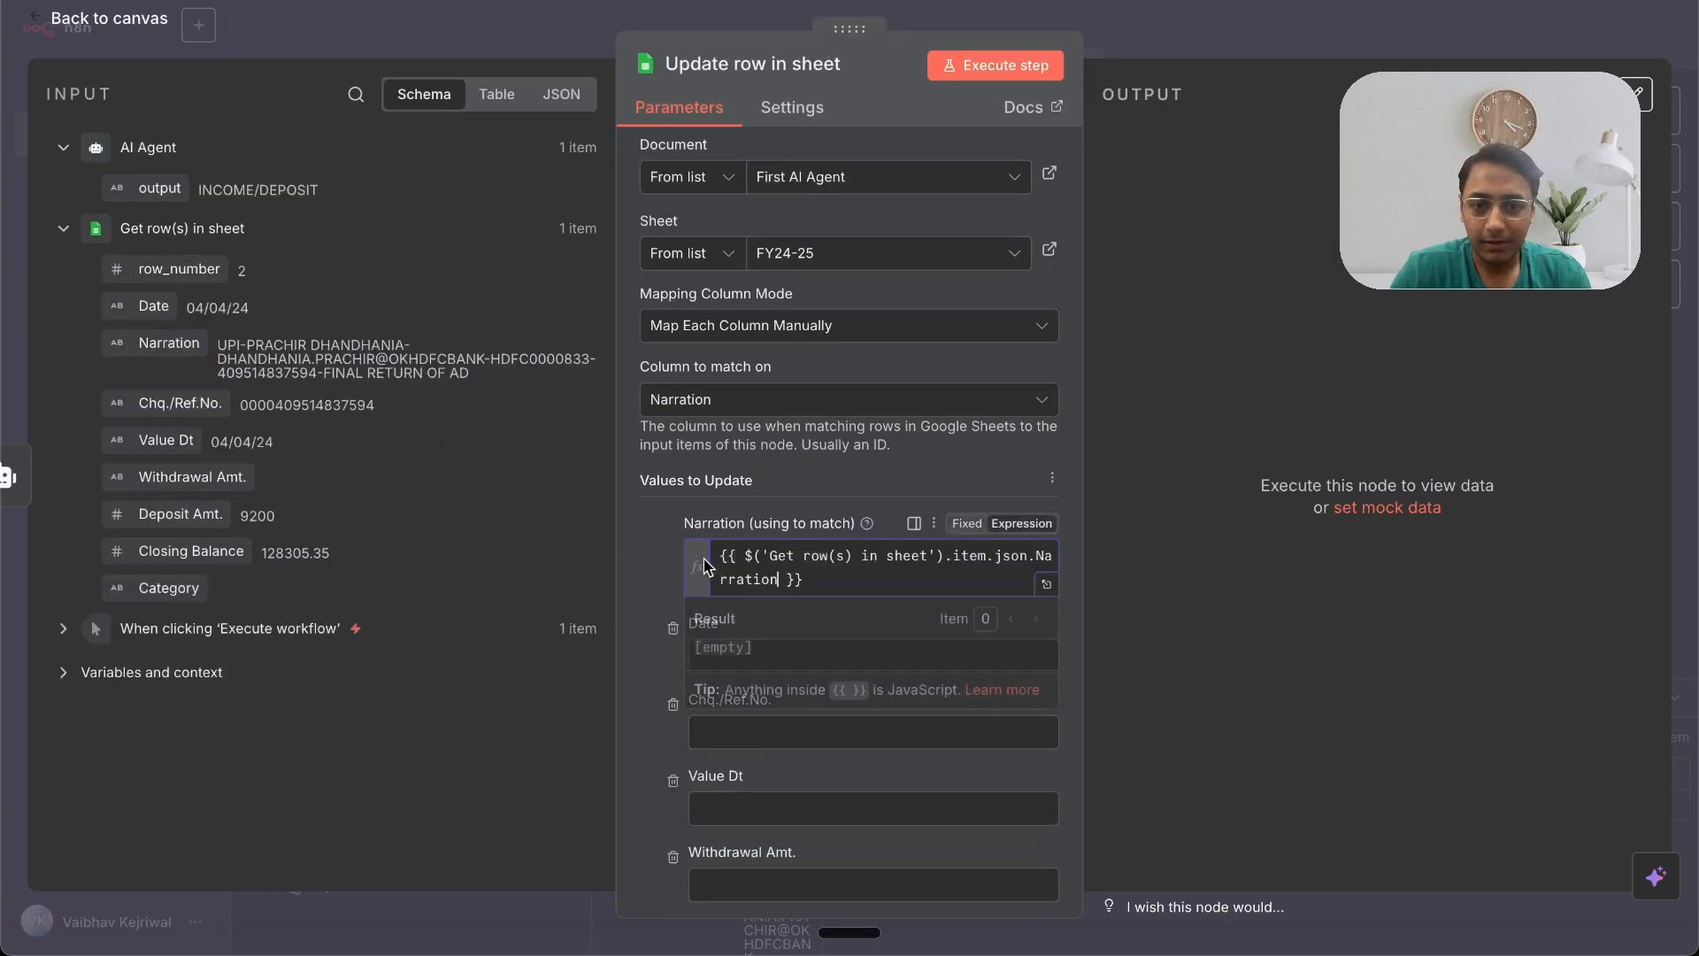
Step: Delete the other update columns, keeping Category, and map the AI Agent output into Category
left_click(673, 652)
left_click(672, 652)
left_click(672, 652)
left_click(672, 652)
left_click(673, 652)
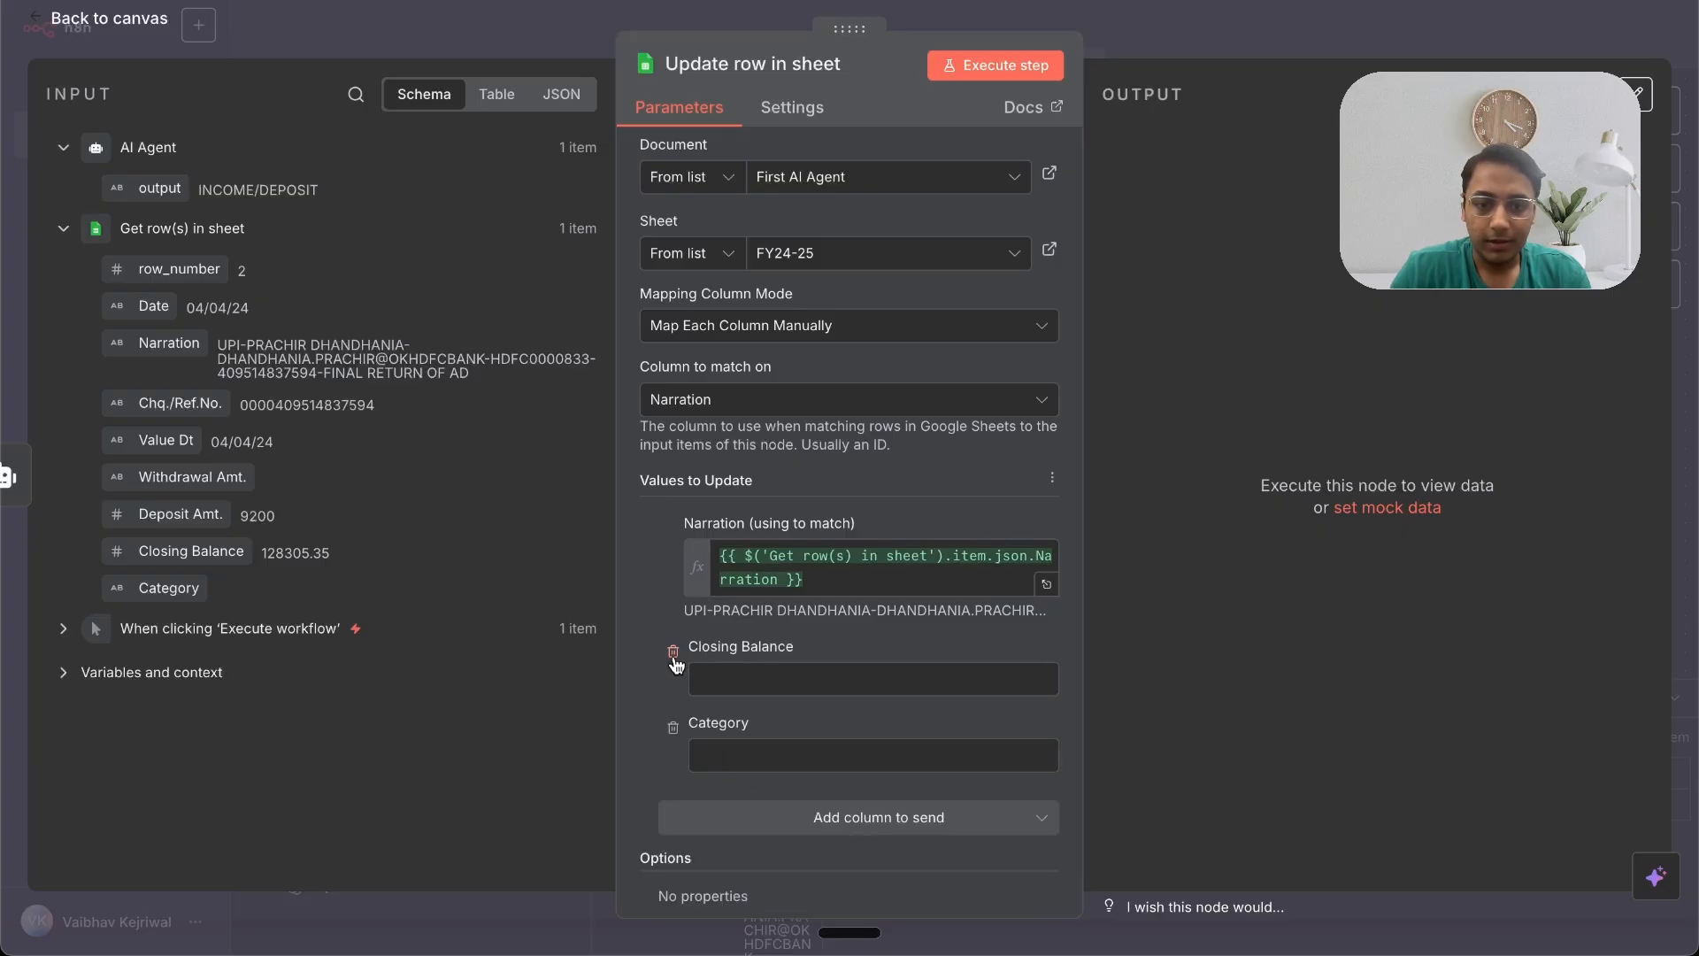
left_click(672, 652)
left_click_drag(159, 189, 796, 679)
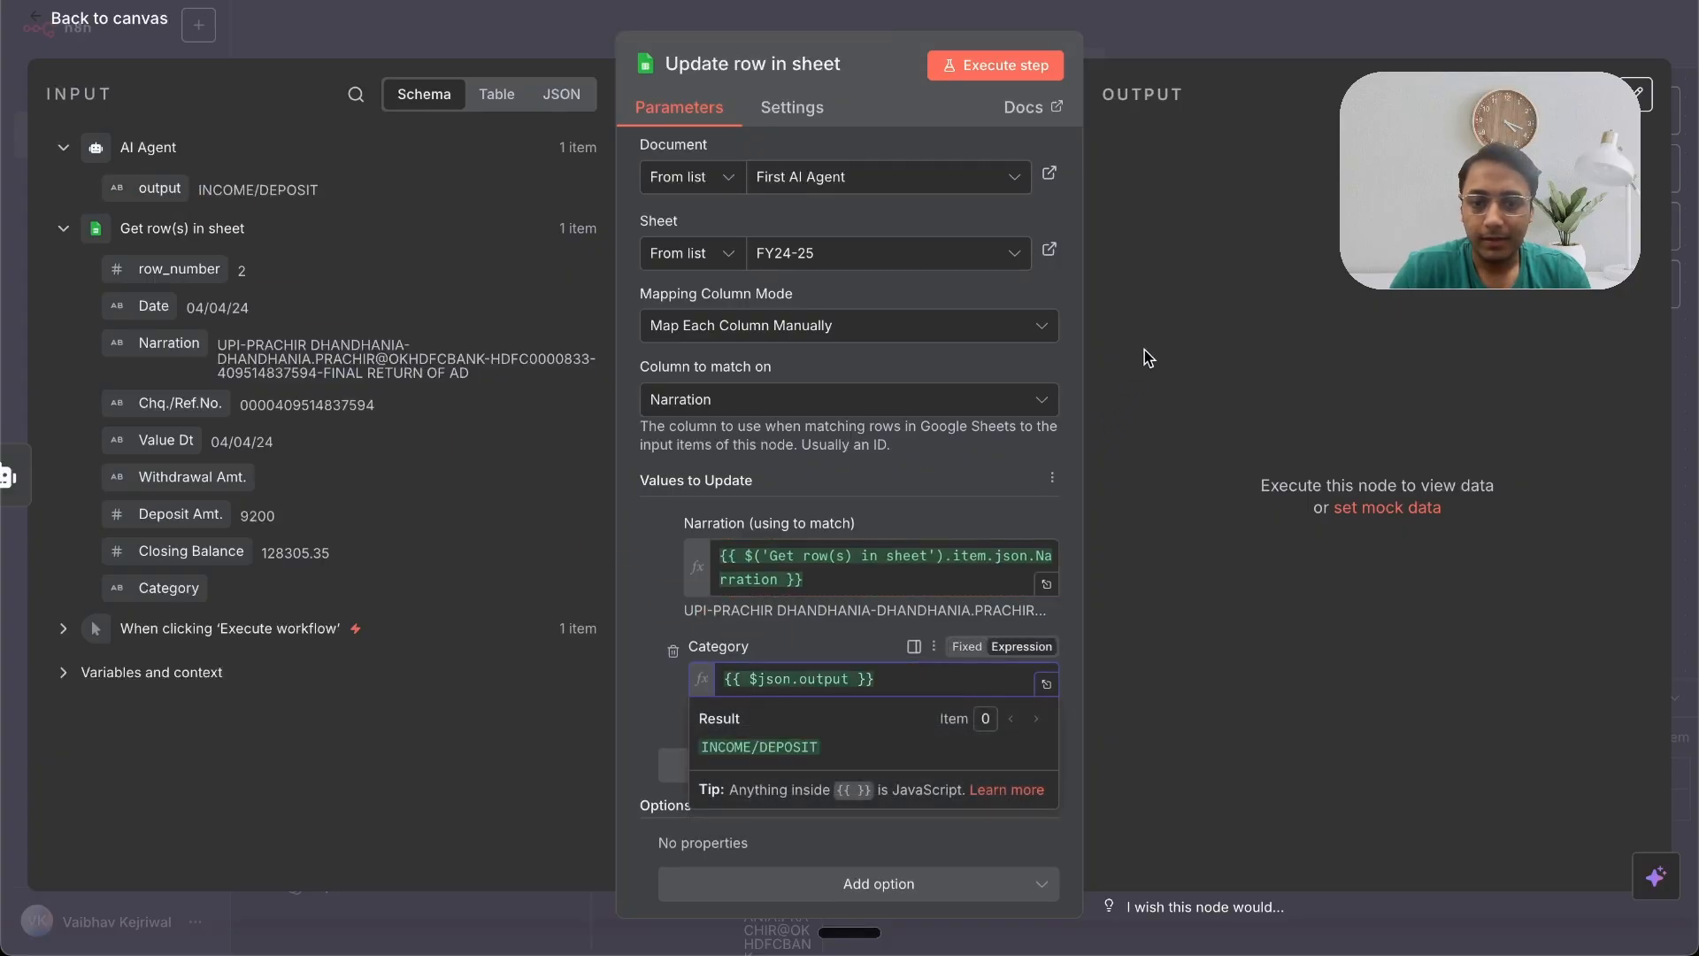
left_click(1144, 348)
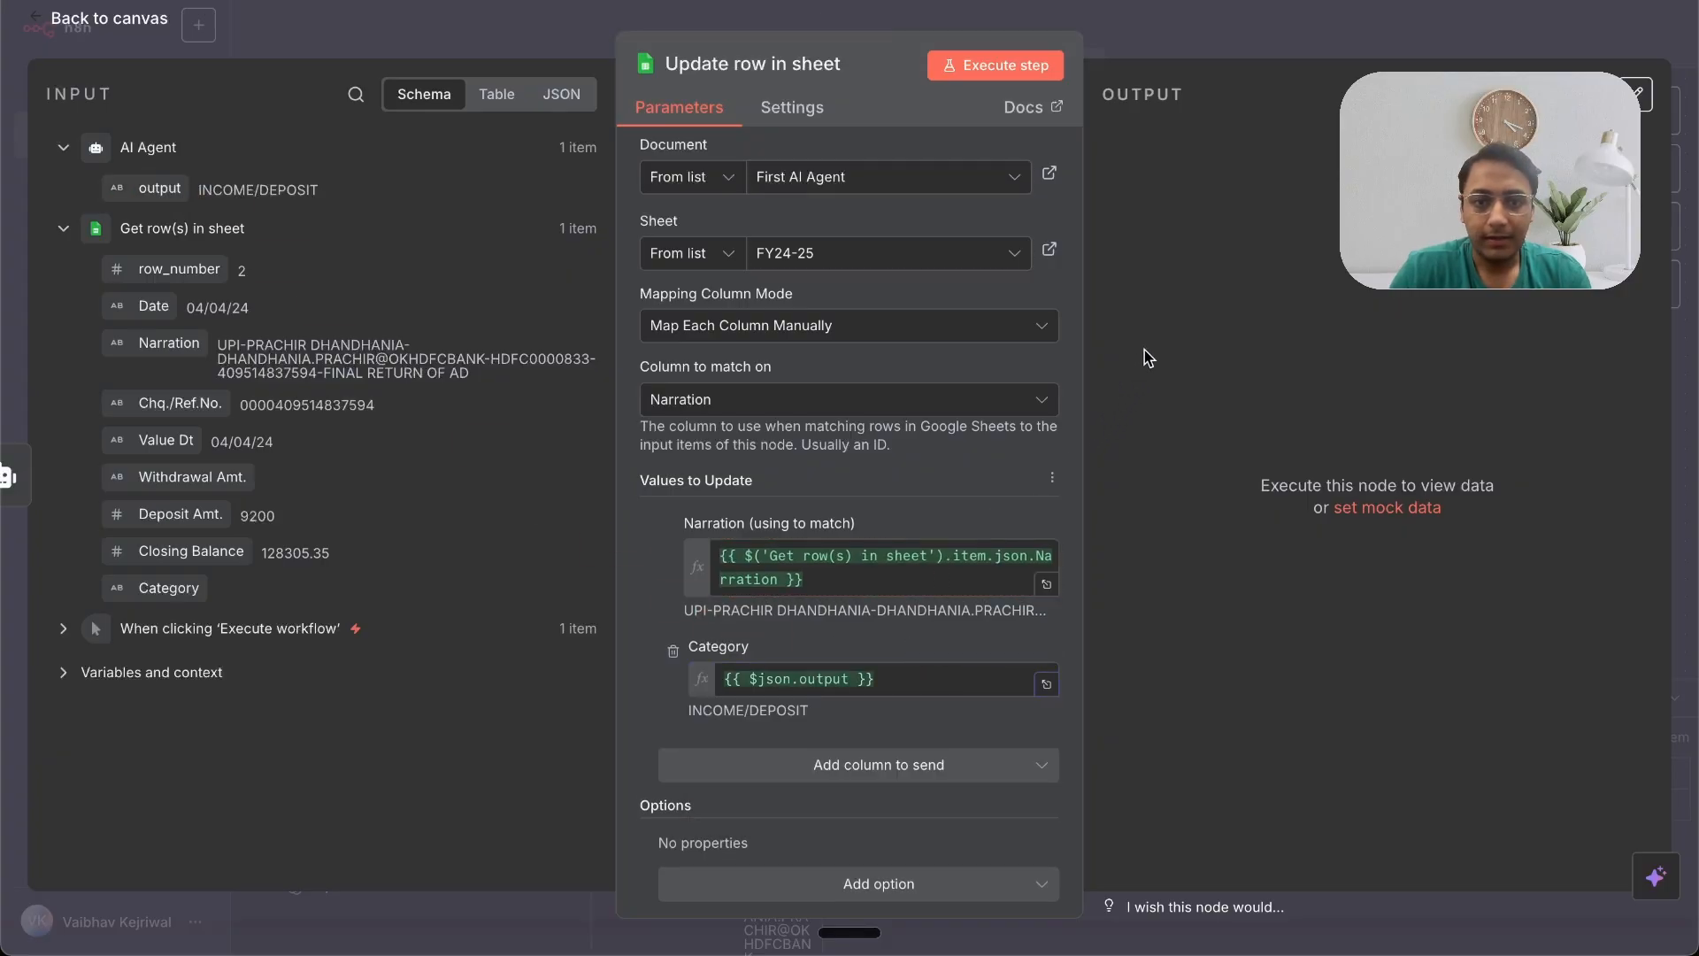
Step: Execute the update step and check the first row's Category cell in the spreadsheet
left_click(1025, 75)
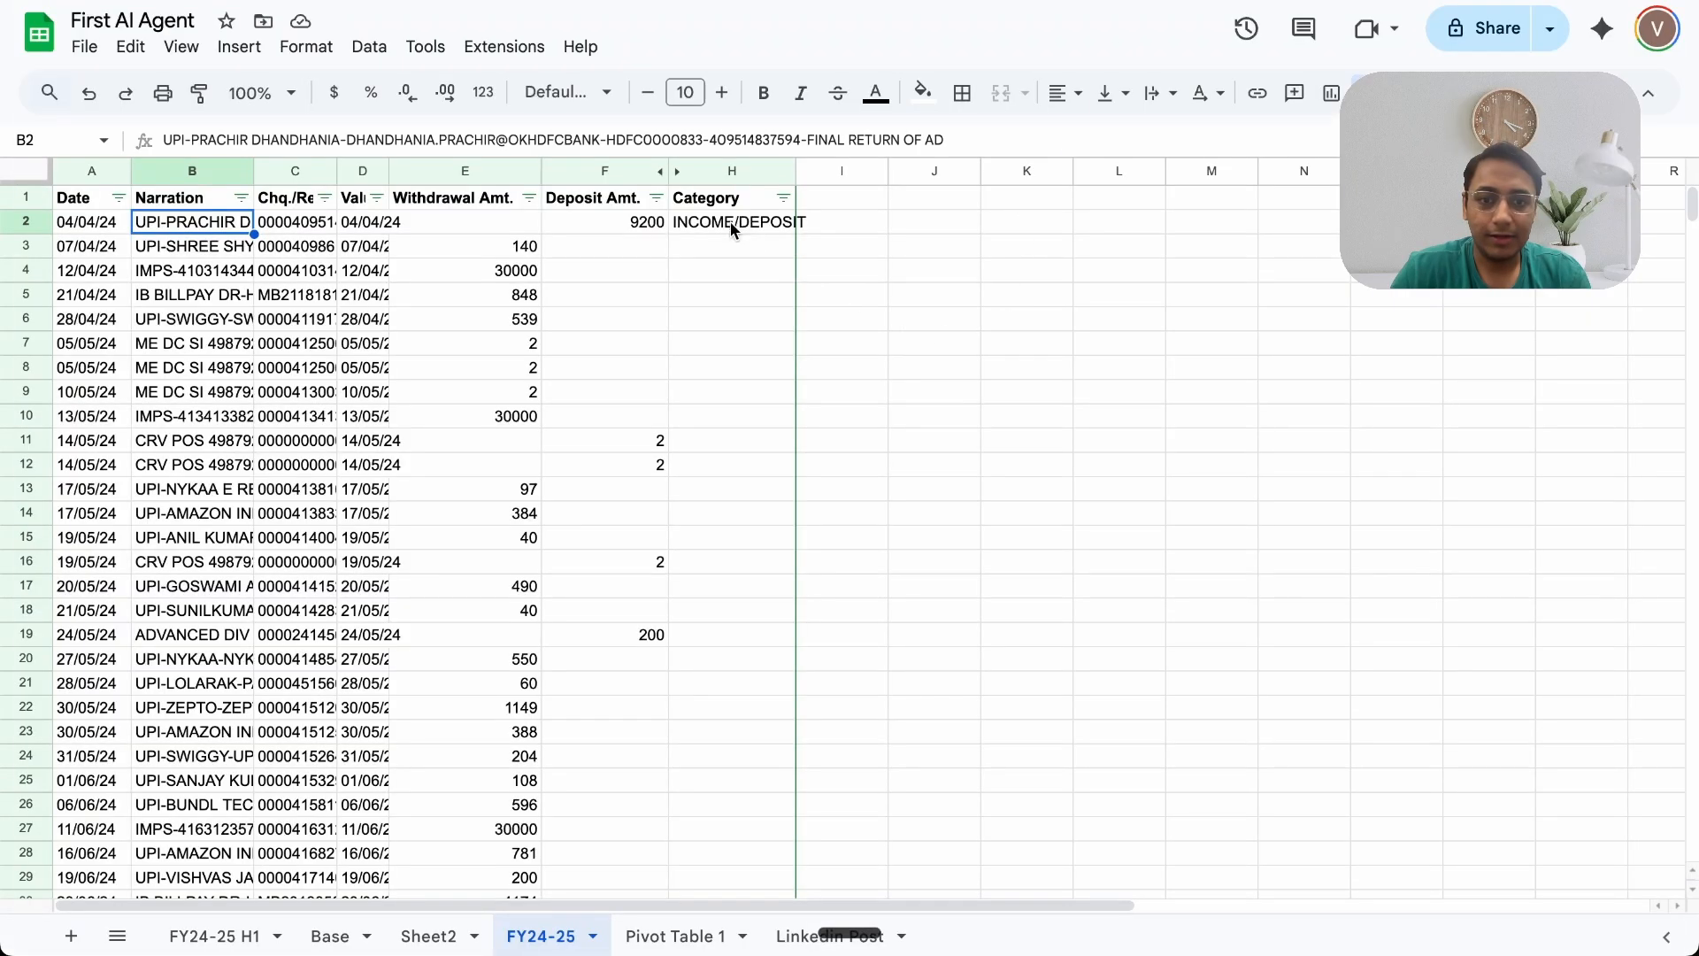
left_click(730, 221)
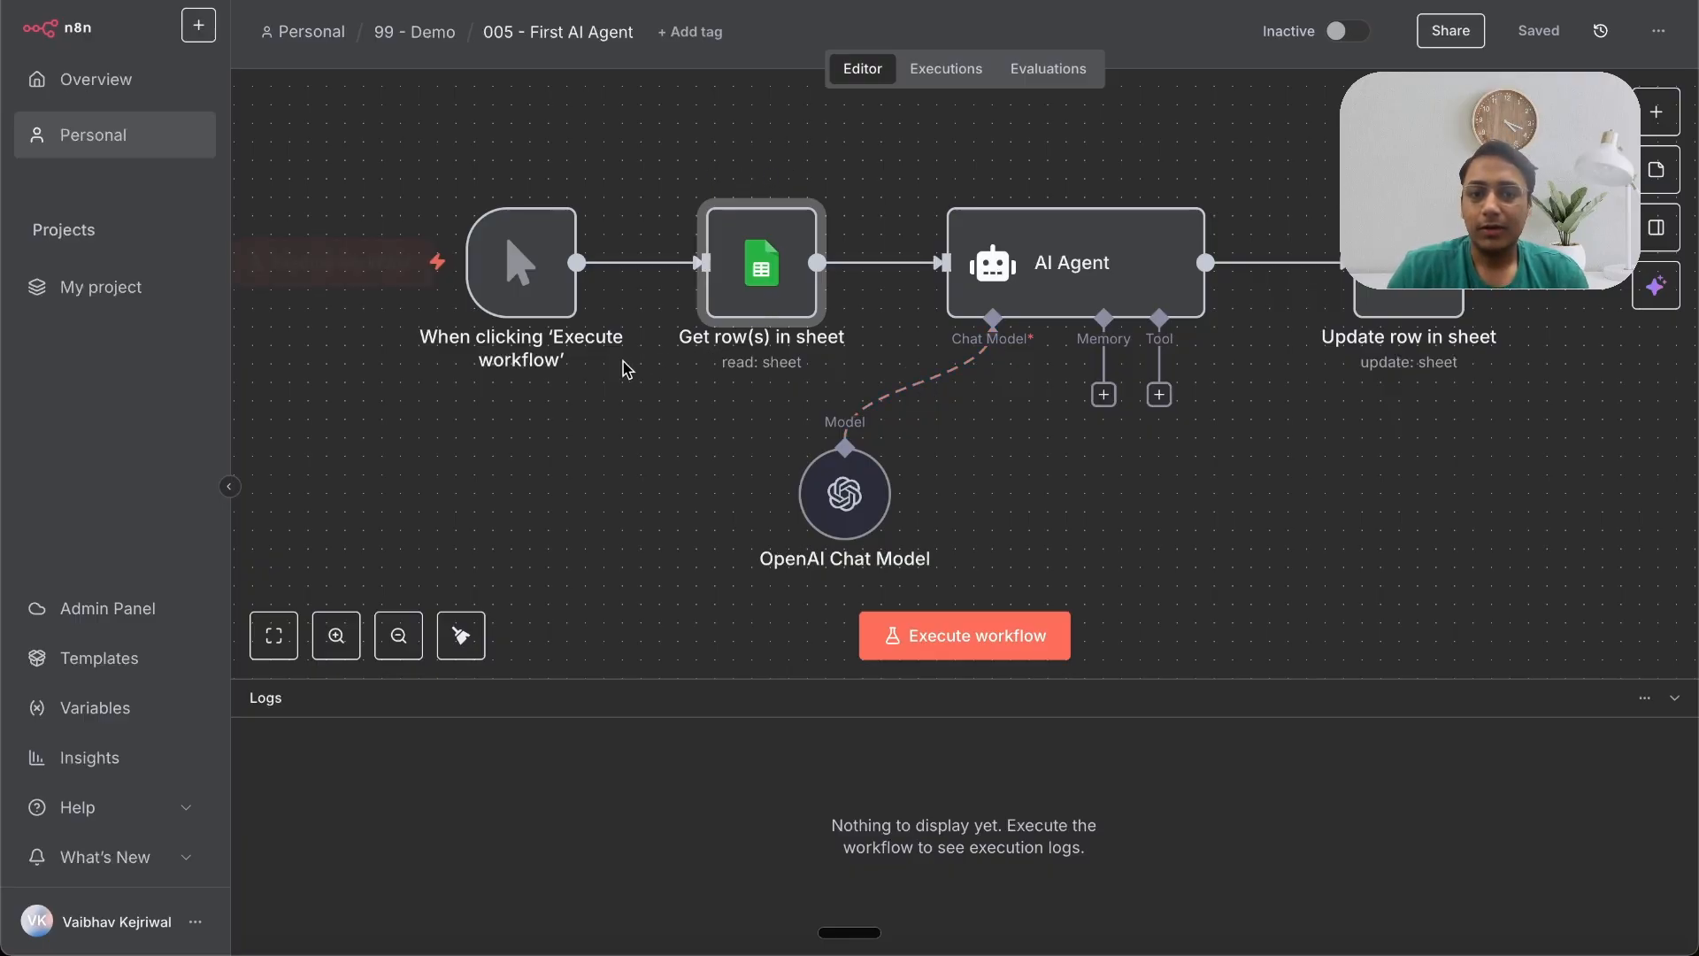
Step: Execute the full workflow and review the filled Category column and the pivot charts in the sheet
left_click(959, 636)
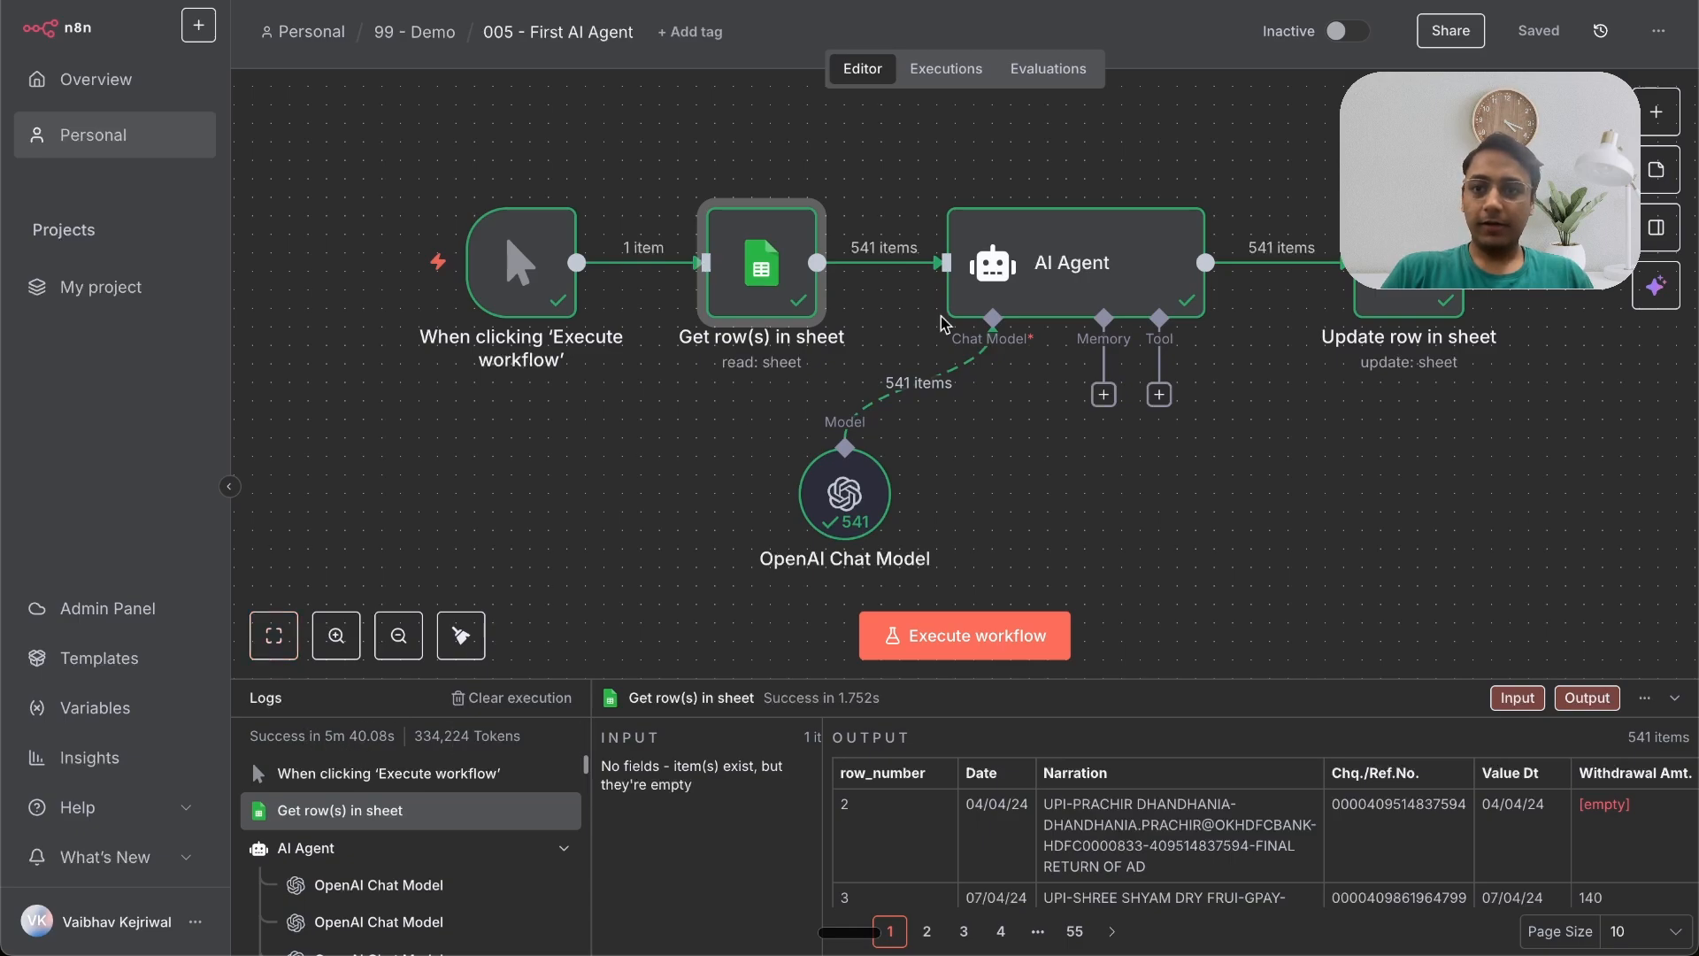
key("ctrl+Tab")
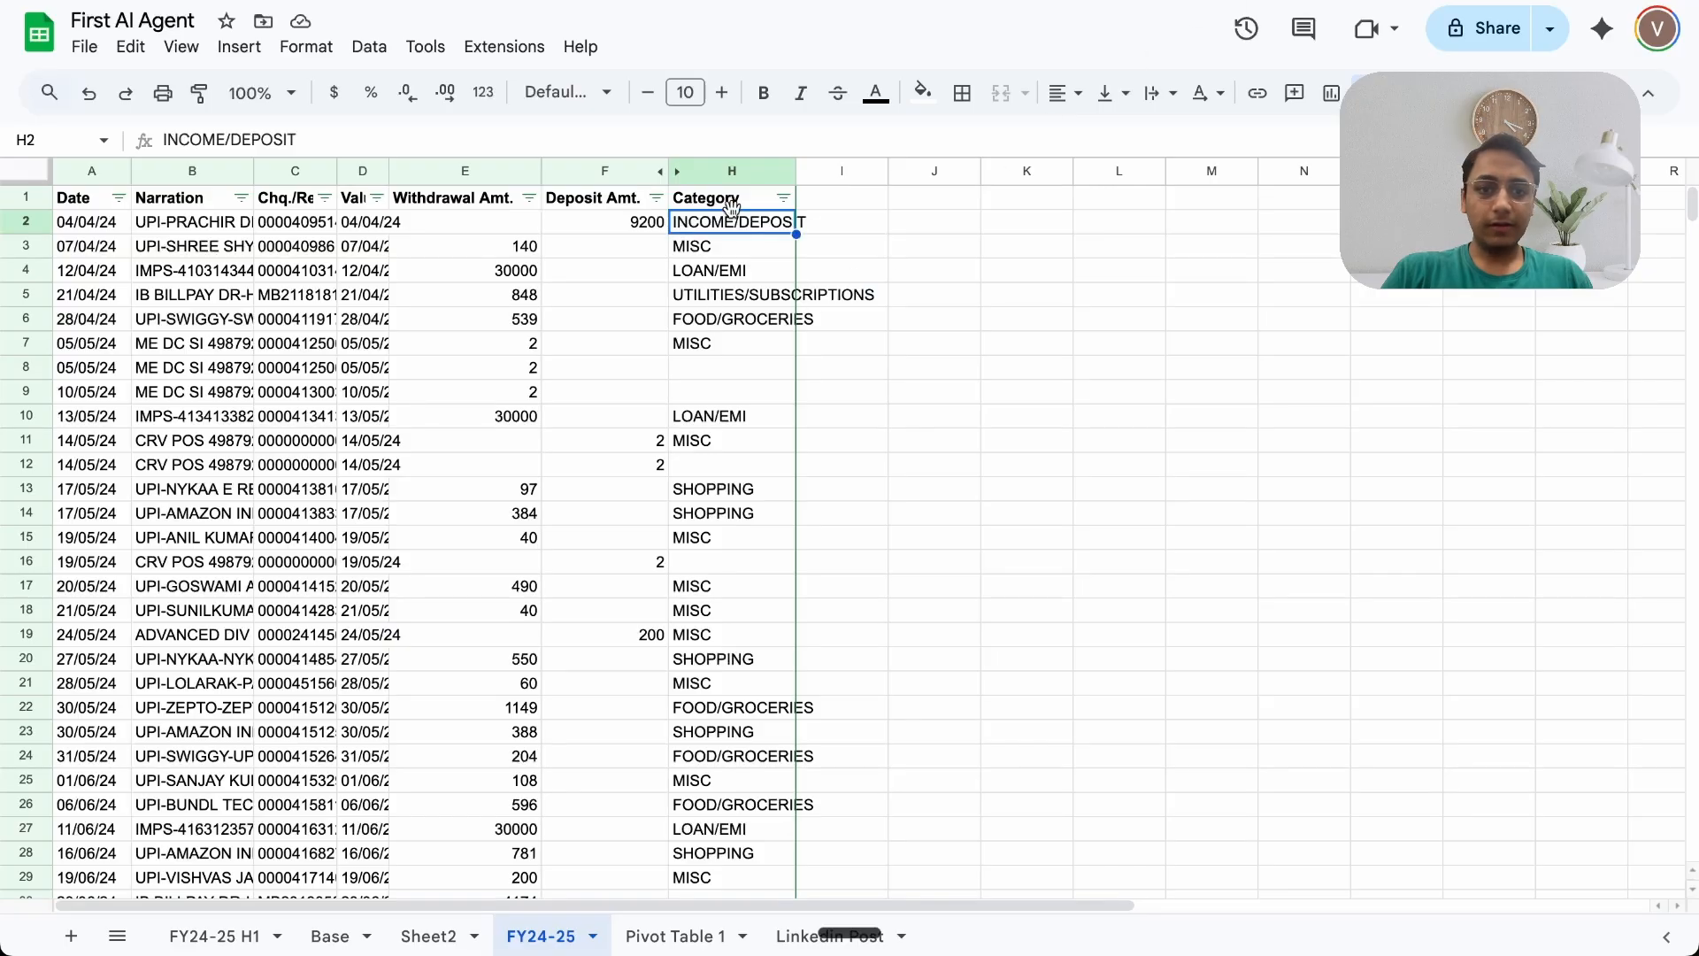
scroll(727, 450, "down", 1)
scroll(727, 450, "down", 6)
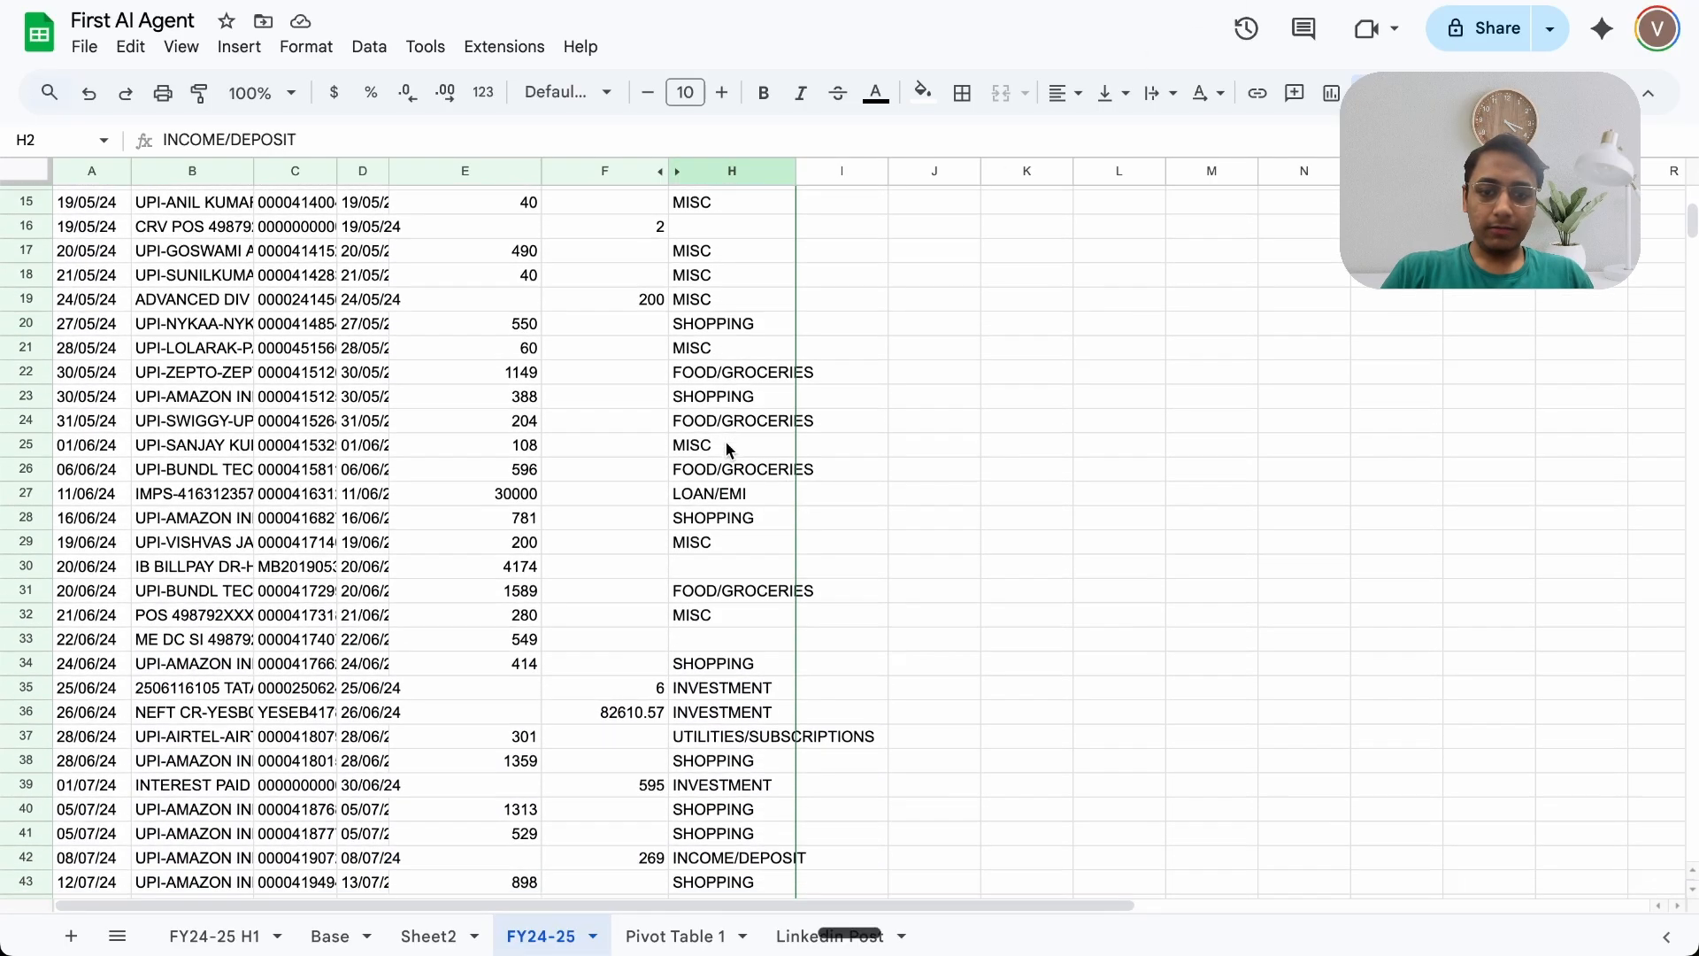
scroll(727, 450, "down", 8)
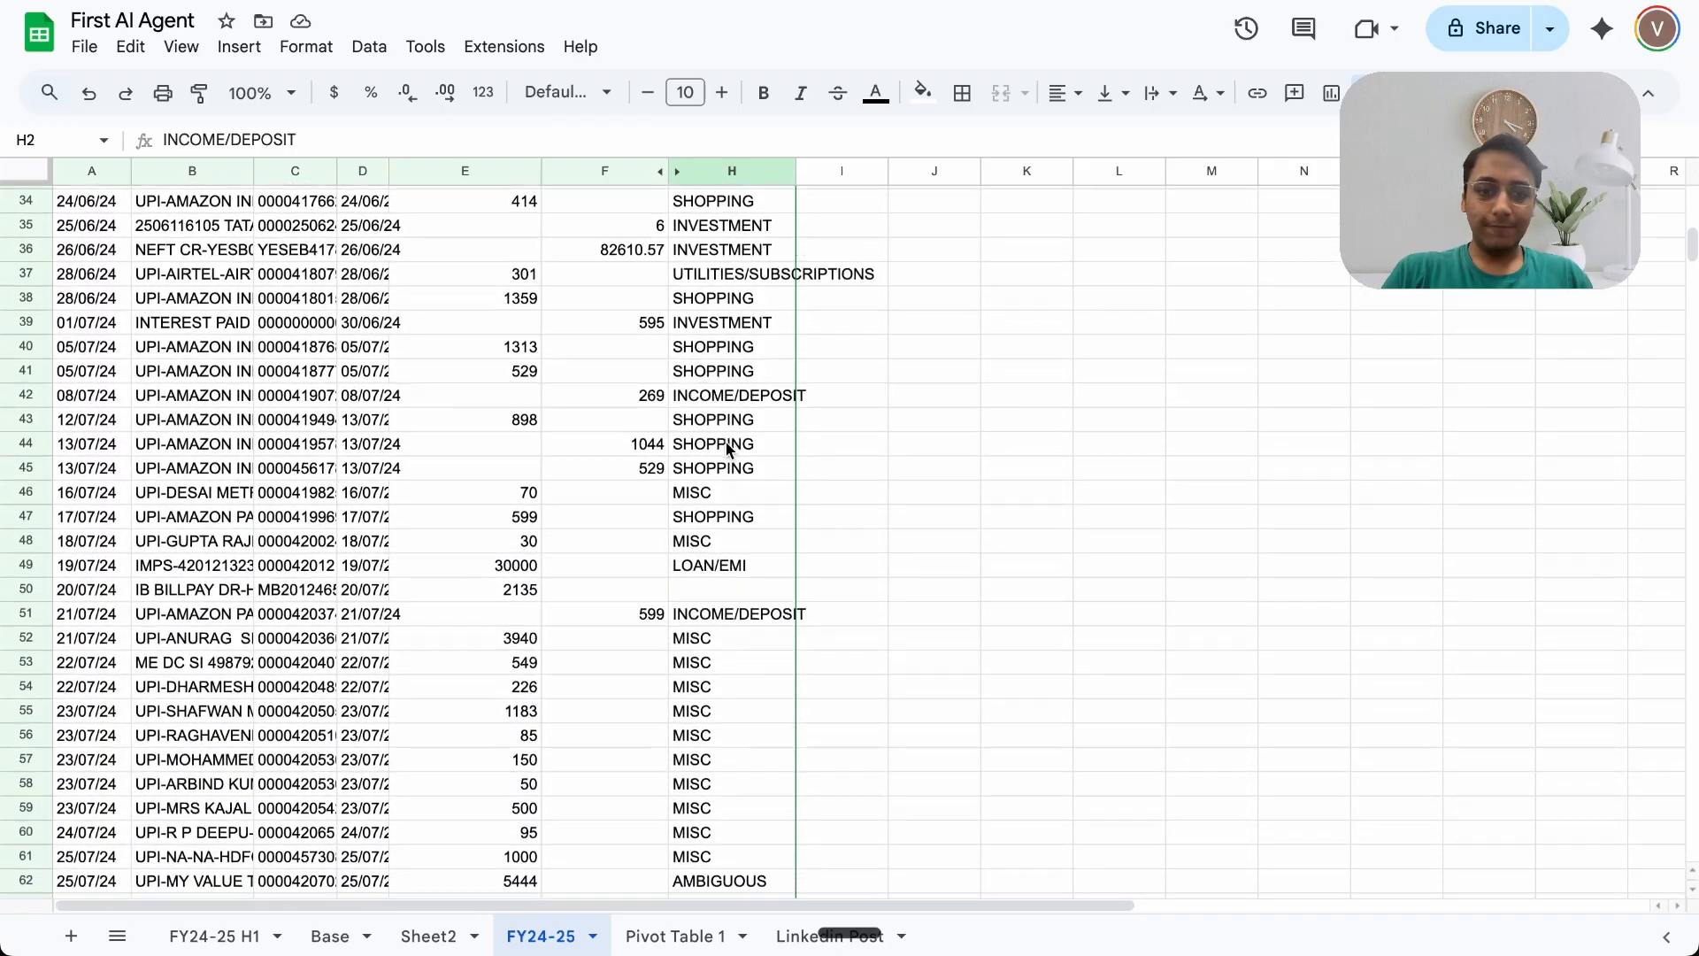
scroll(726, 442, "down", 10)
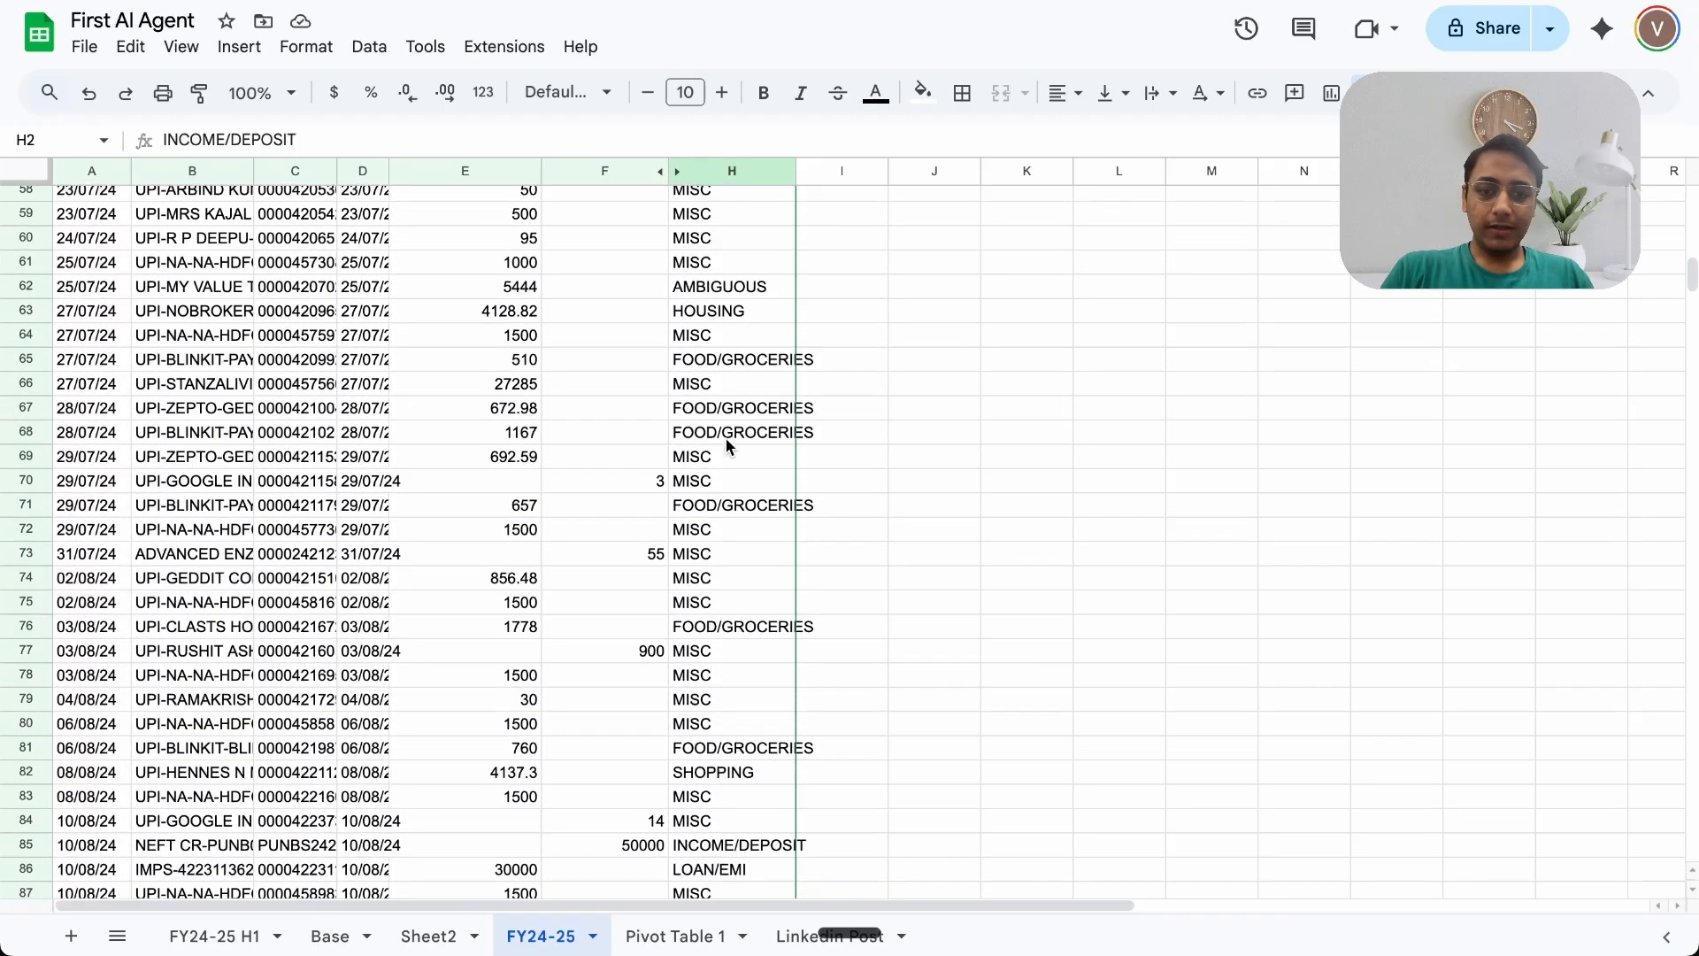
scroll(726, 438, "up", 20)
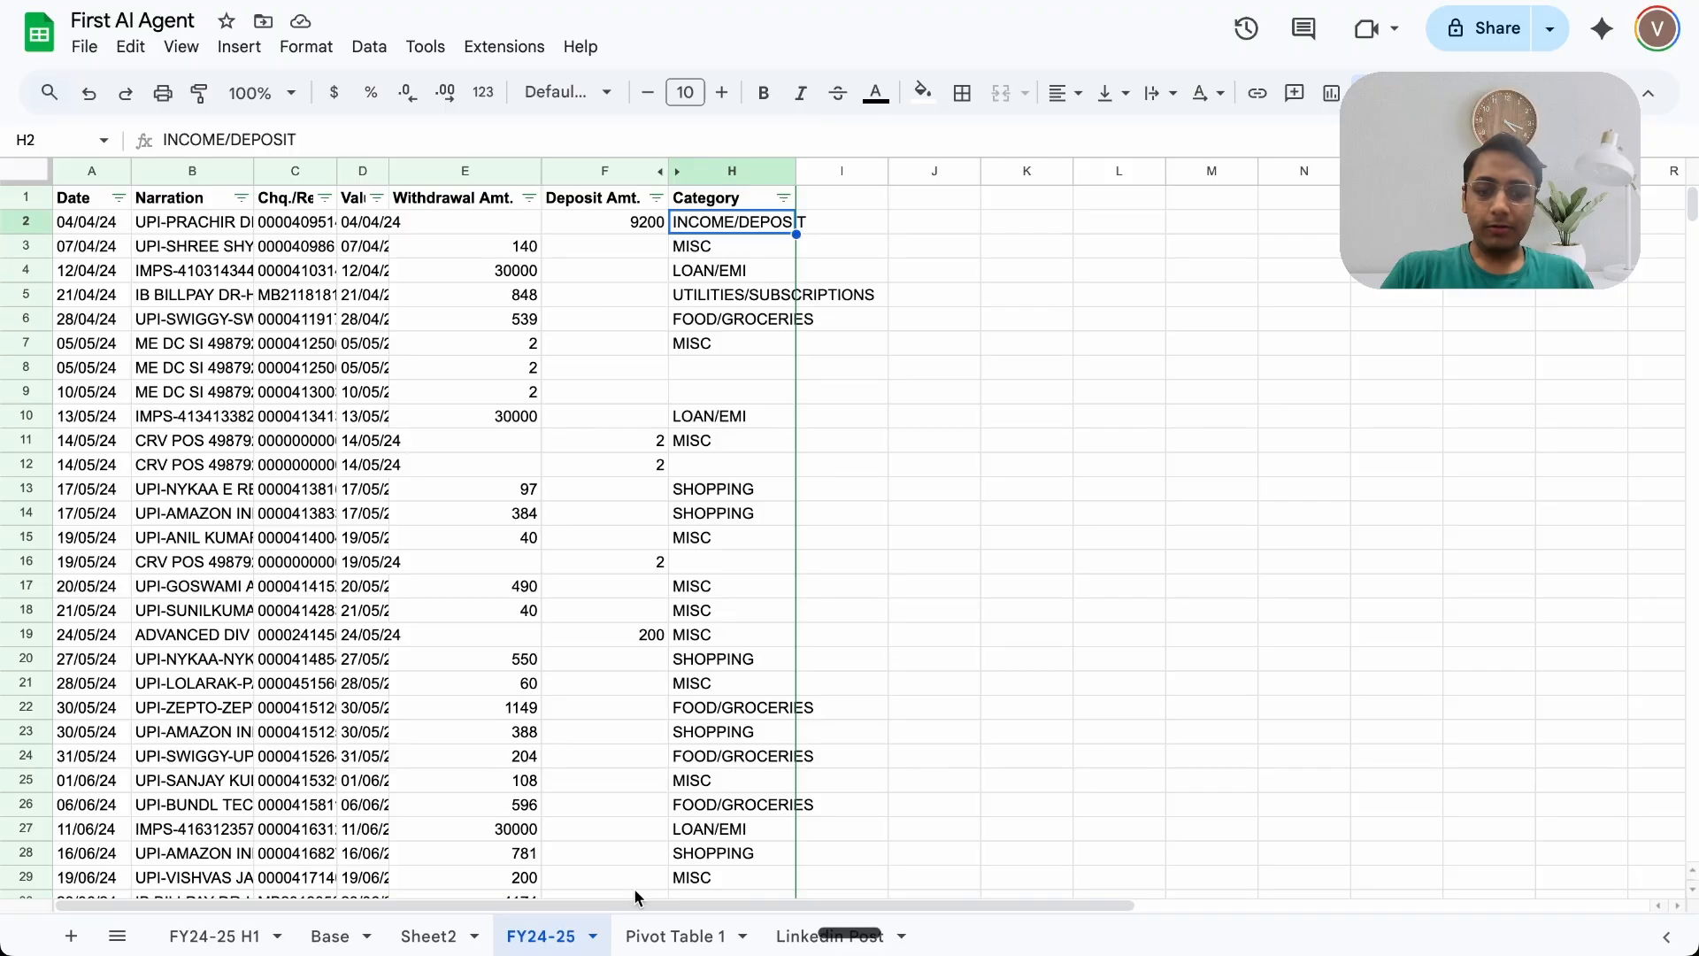
left_click(659, 941)
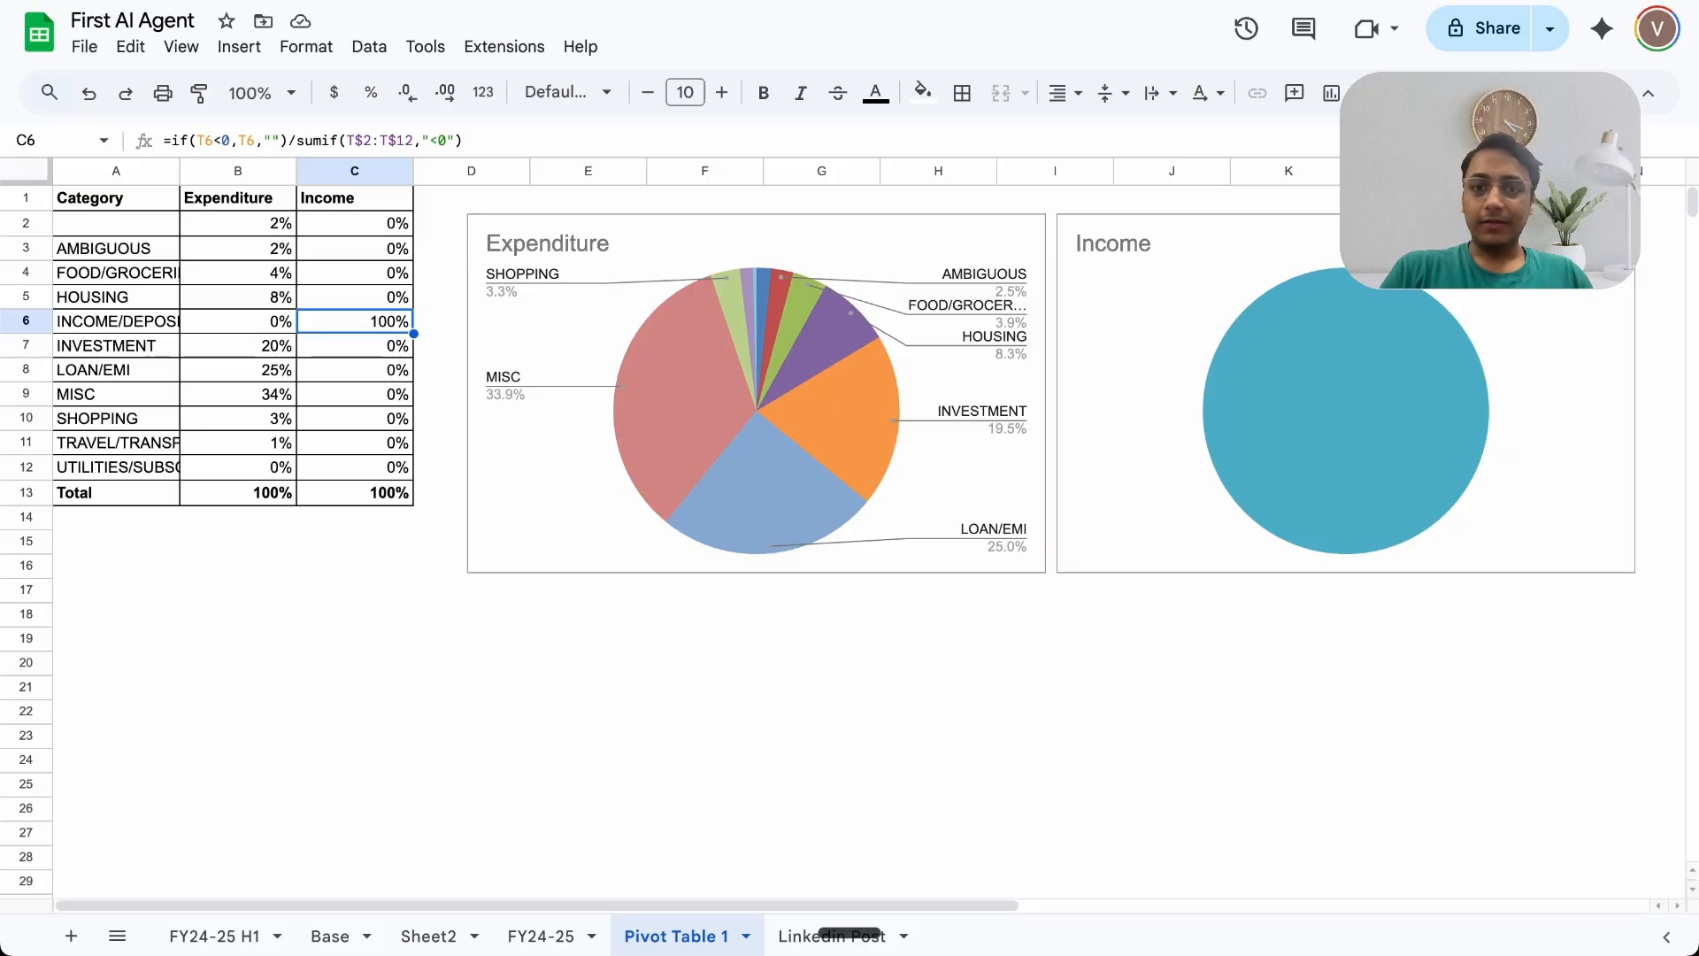
Step: Examine the LinkedIn multi-agent plan diagram and the Linkedin Post sheet's columns
key("ctrl+Tab")
scroll(1161, 579, "right", 15)
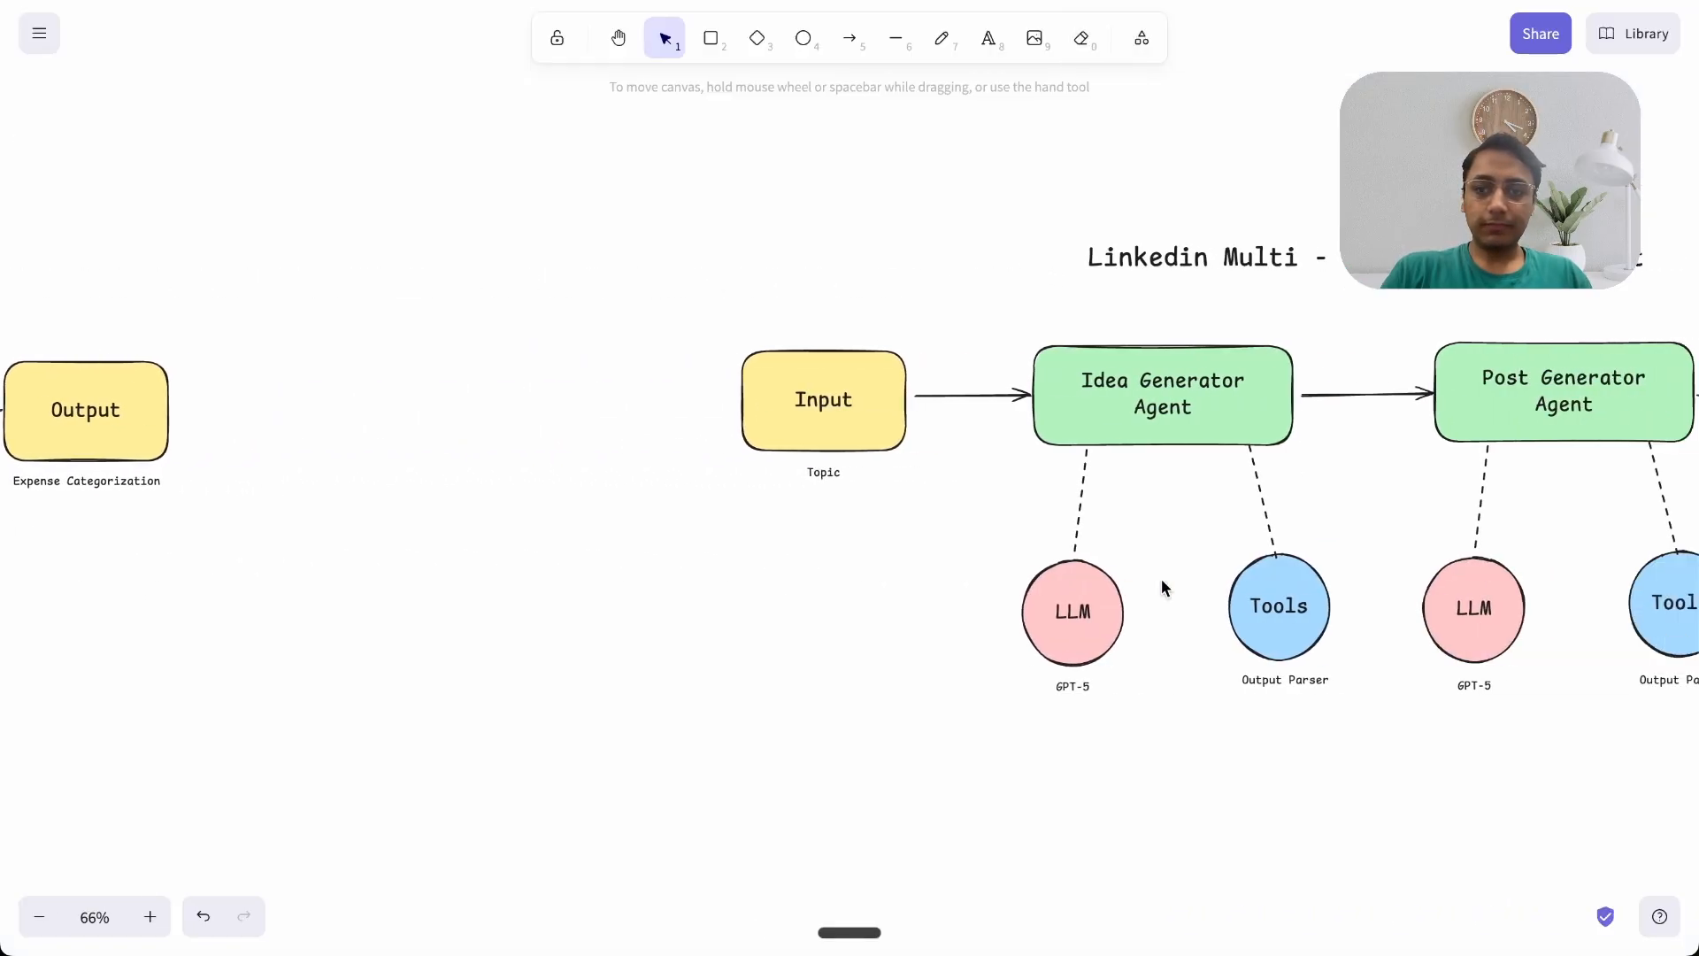
scroll(1161, 579, "down", 2)
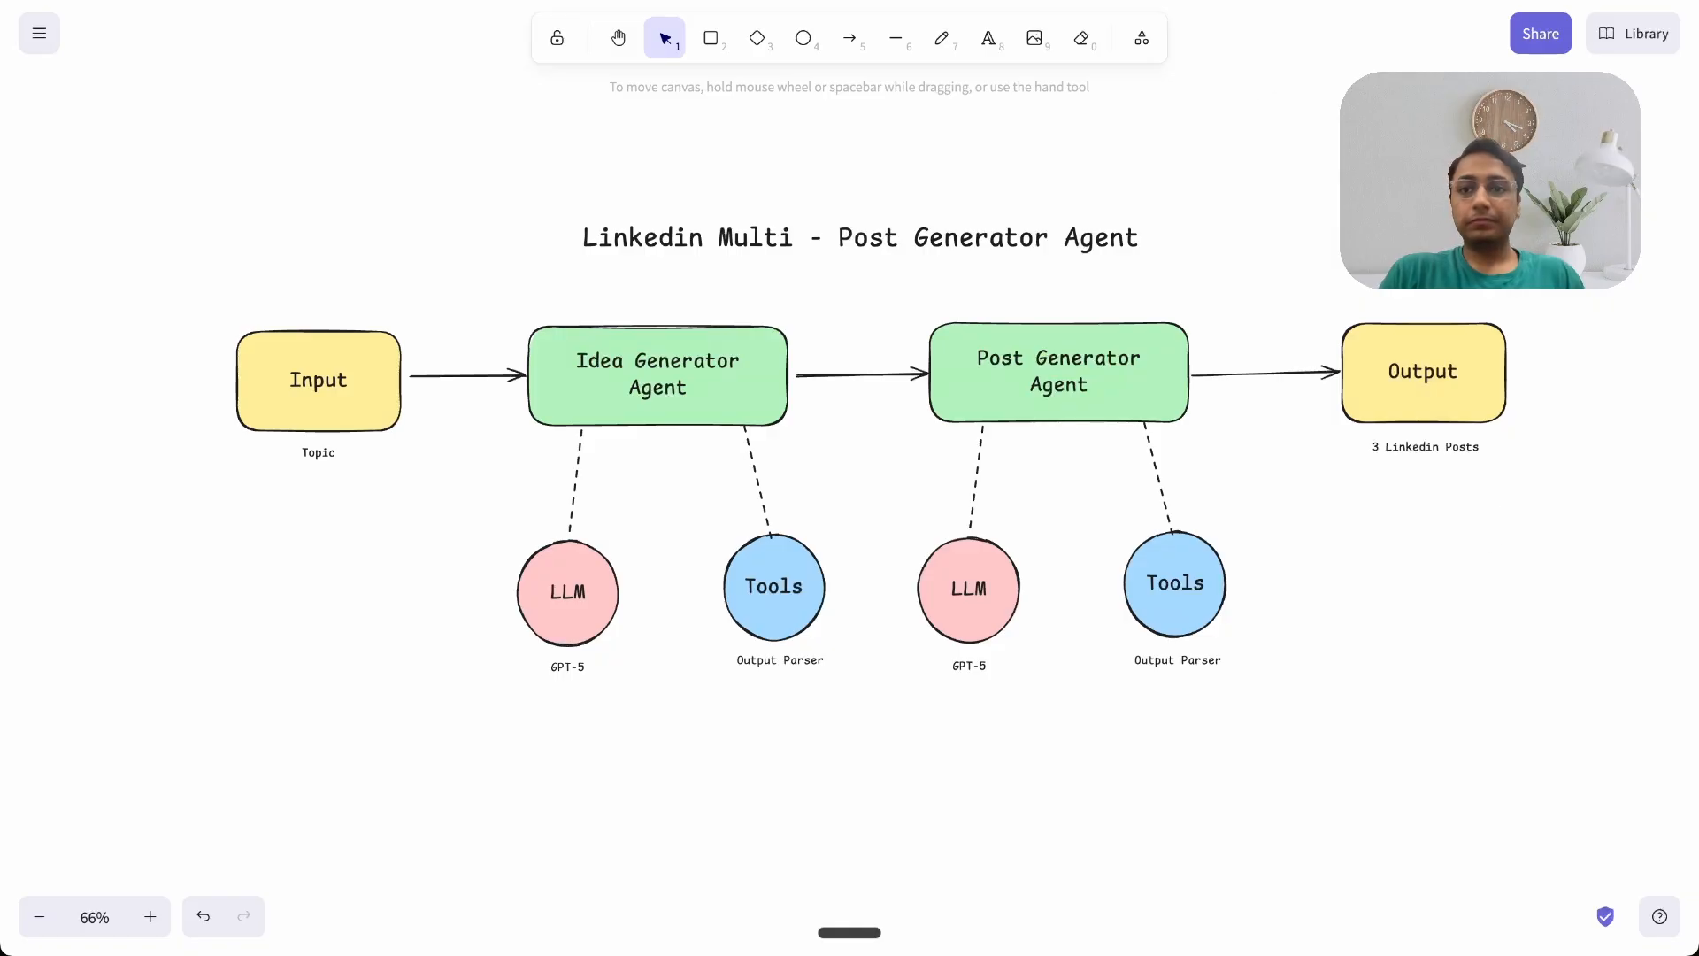
left_click(1328, 2)
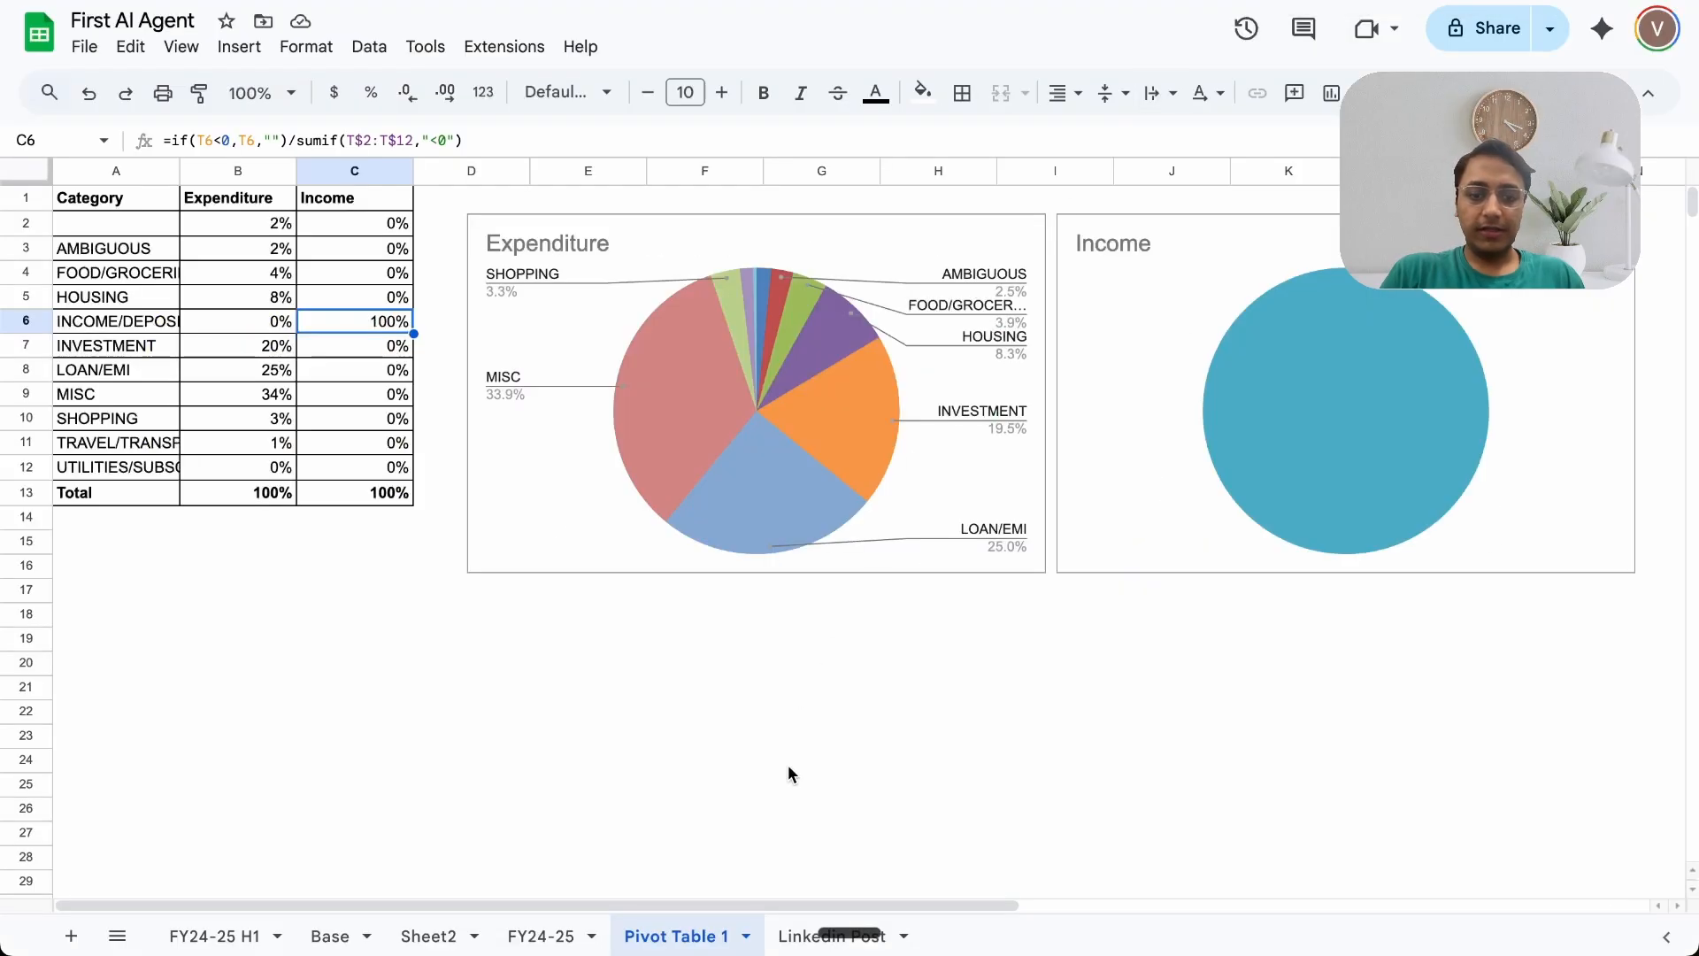
left_click(793, 938)
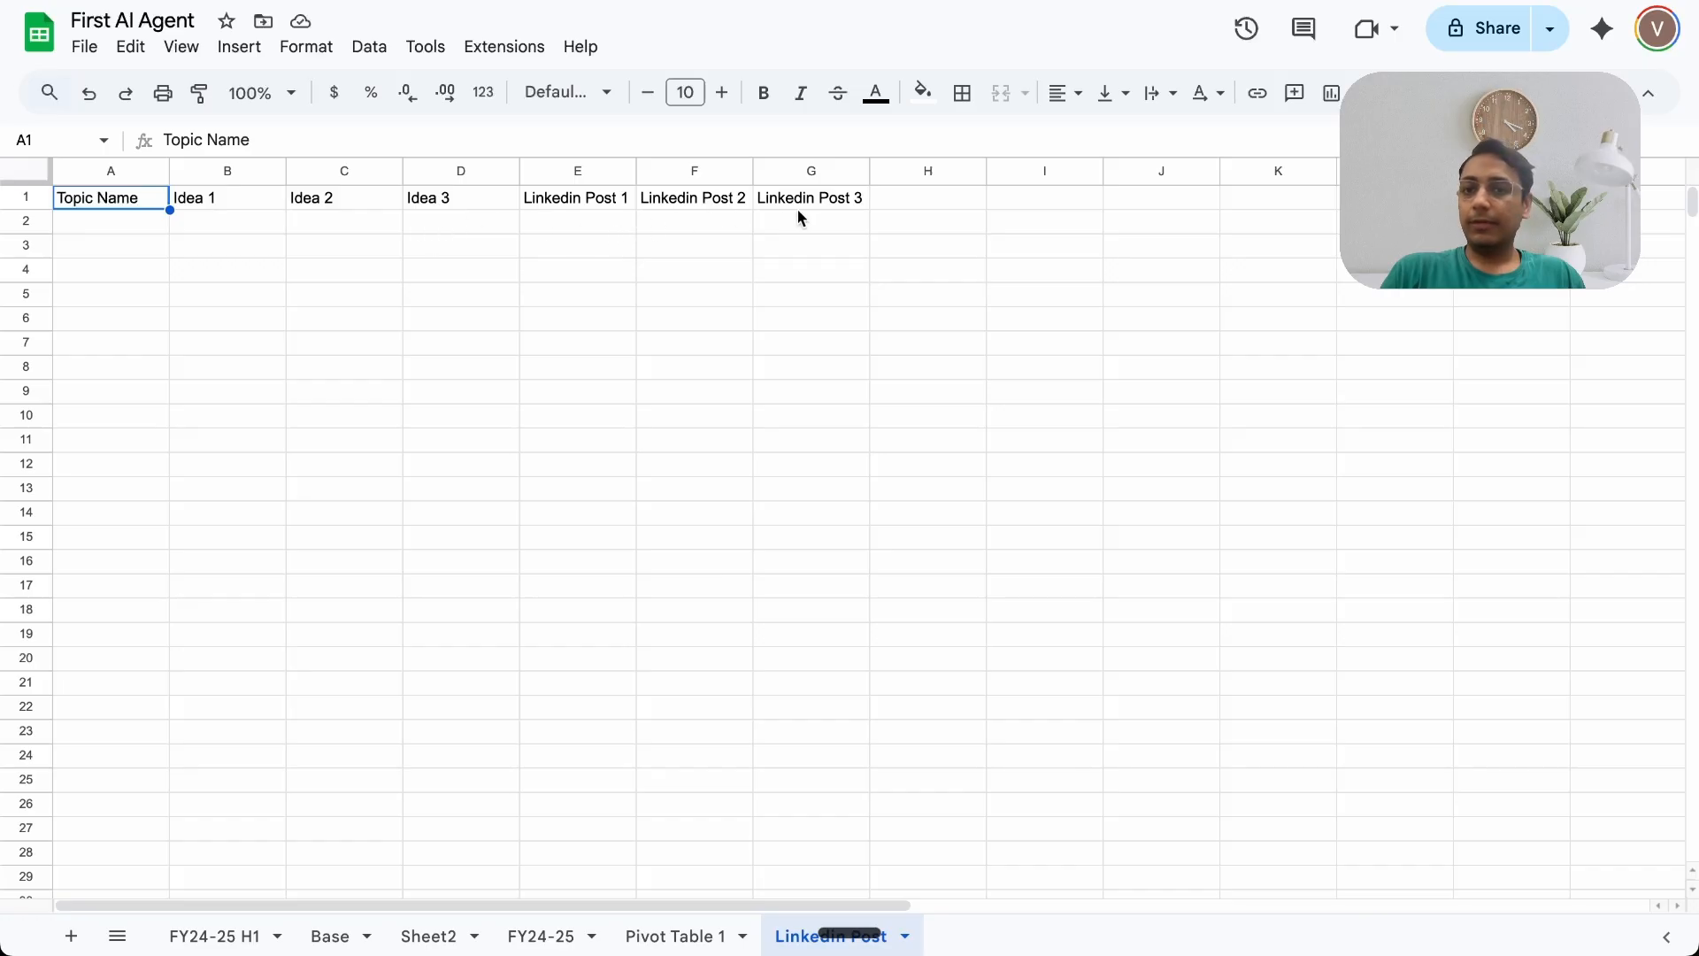
Step: Back in the workflow, add an n8n Form trigger ('On new n8n Form event')
key("ctrl+Tab")
left_click(1644, 128)
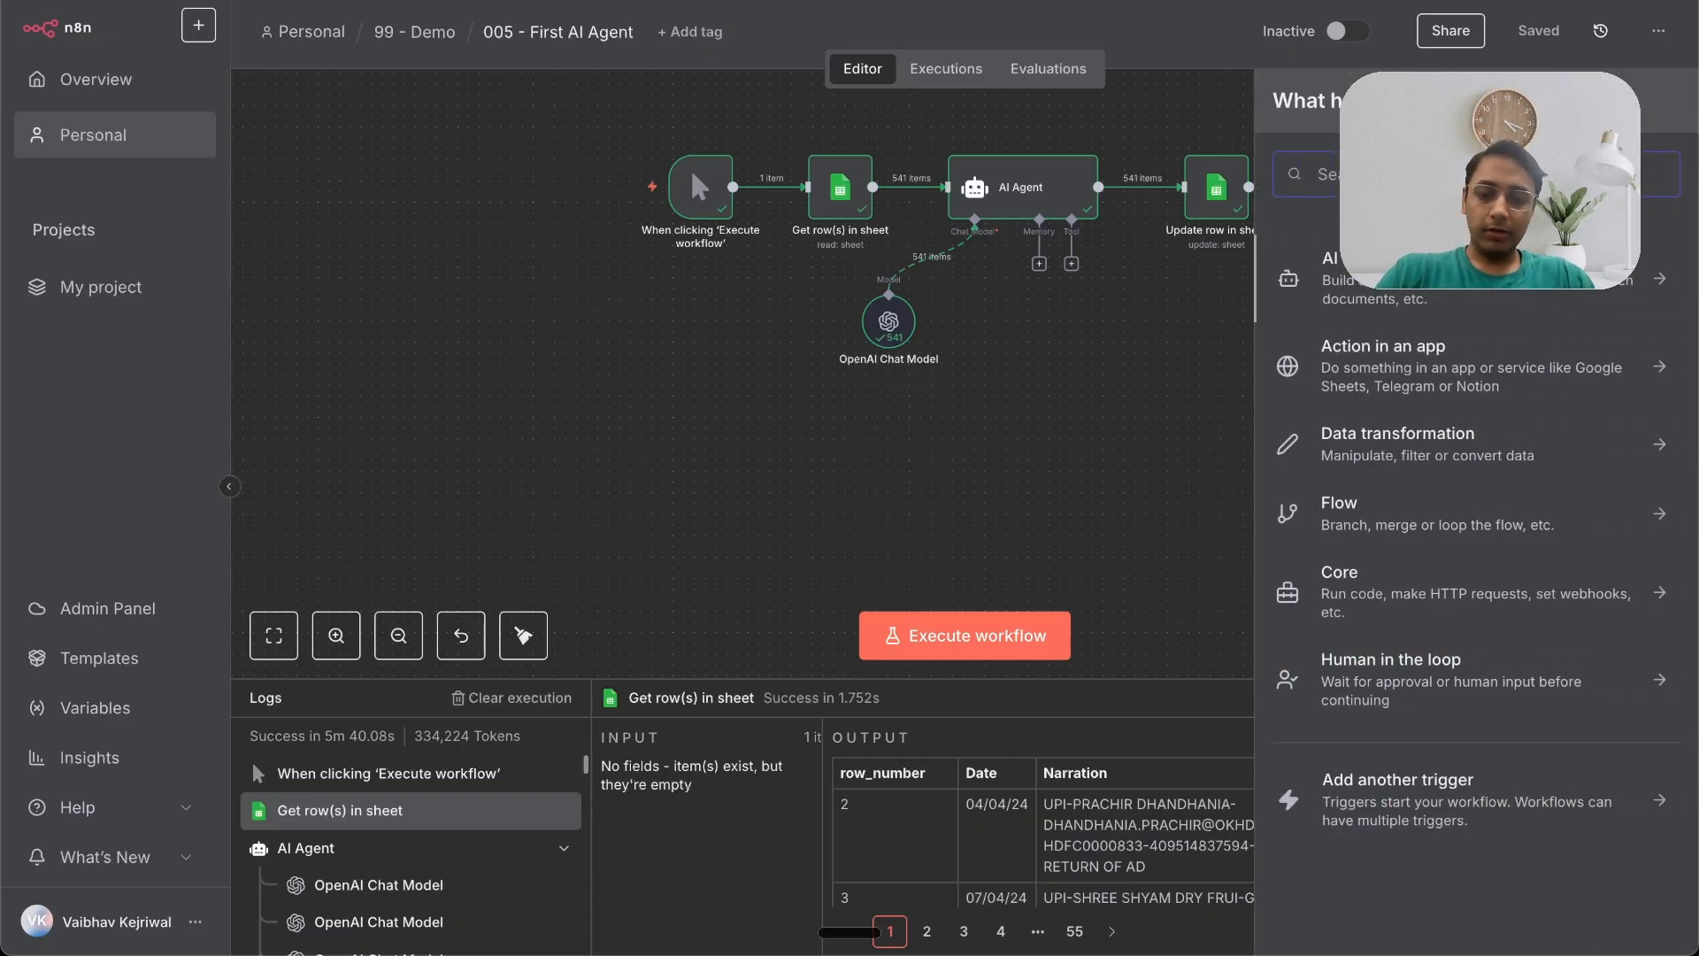
type("form")
key("Return")
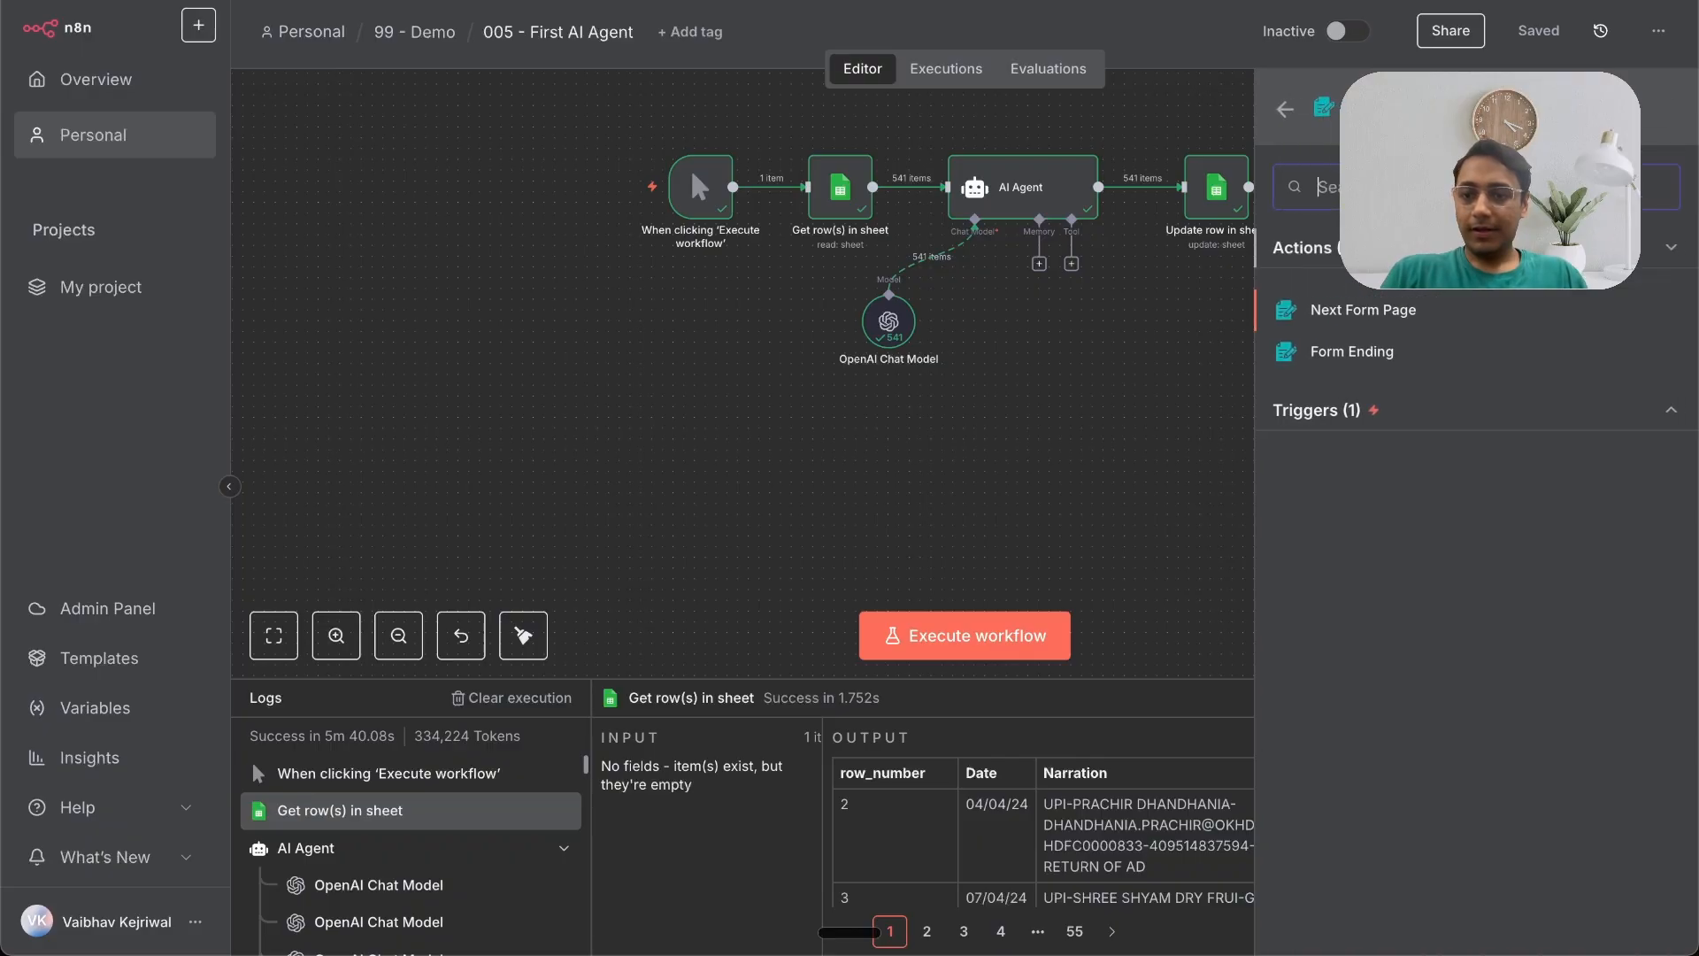
left_click(1332, 416)
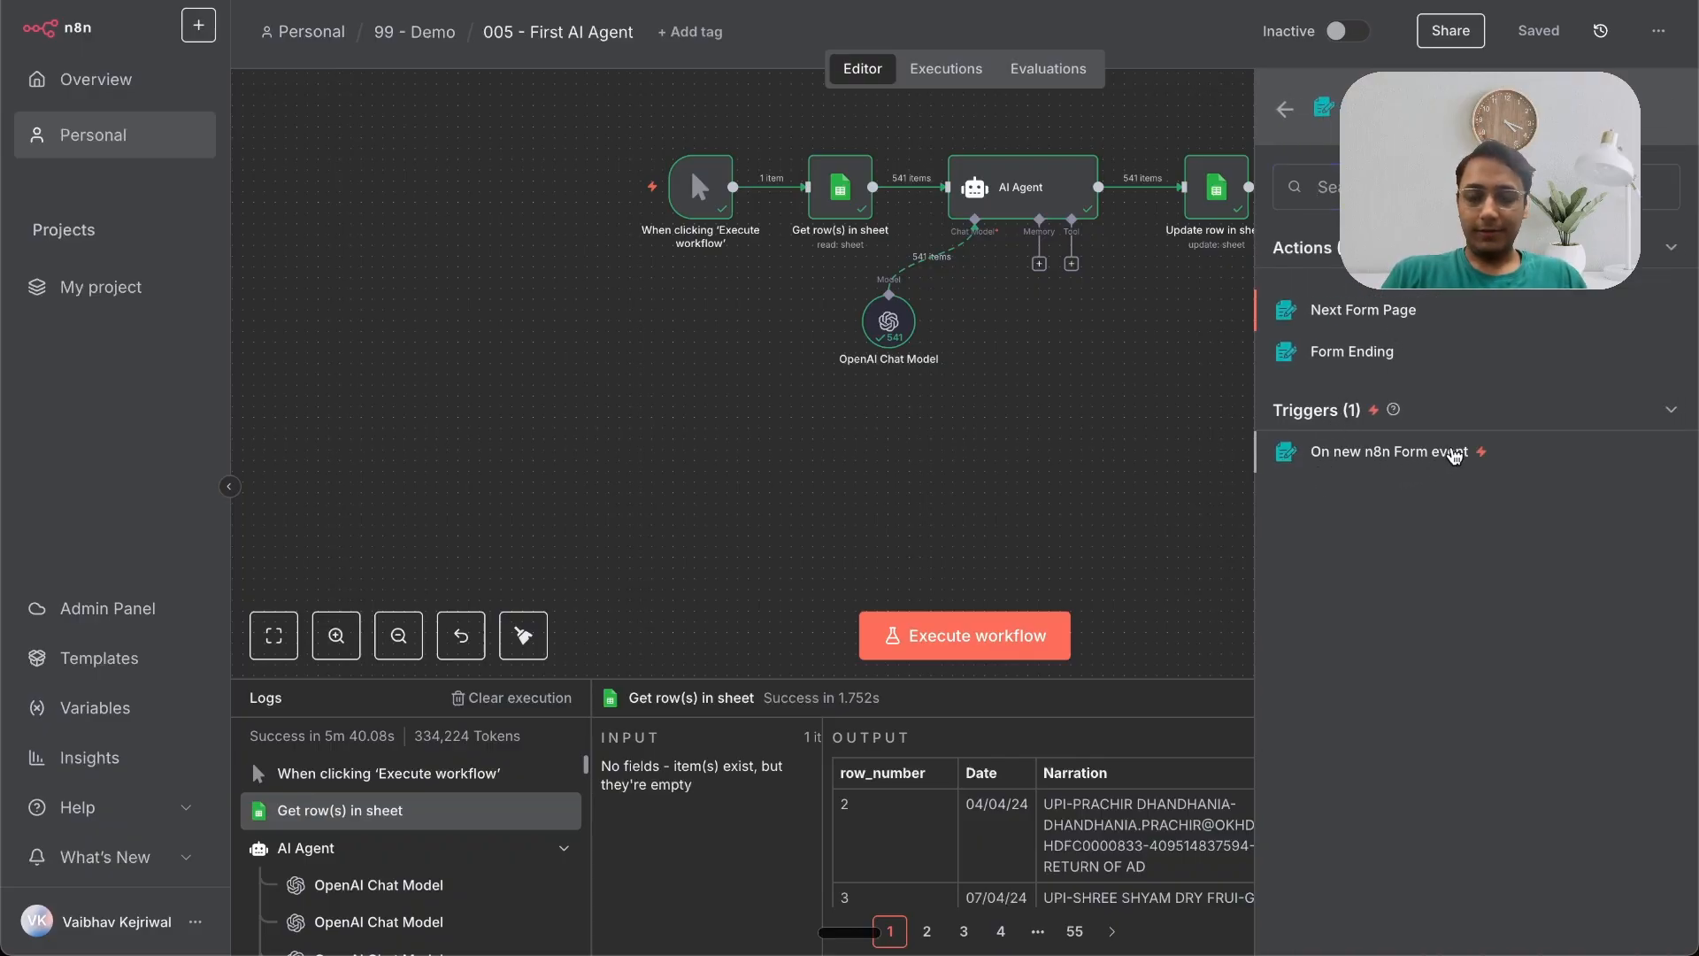
left_click(1455, 453)
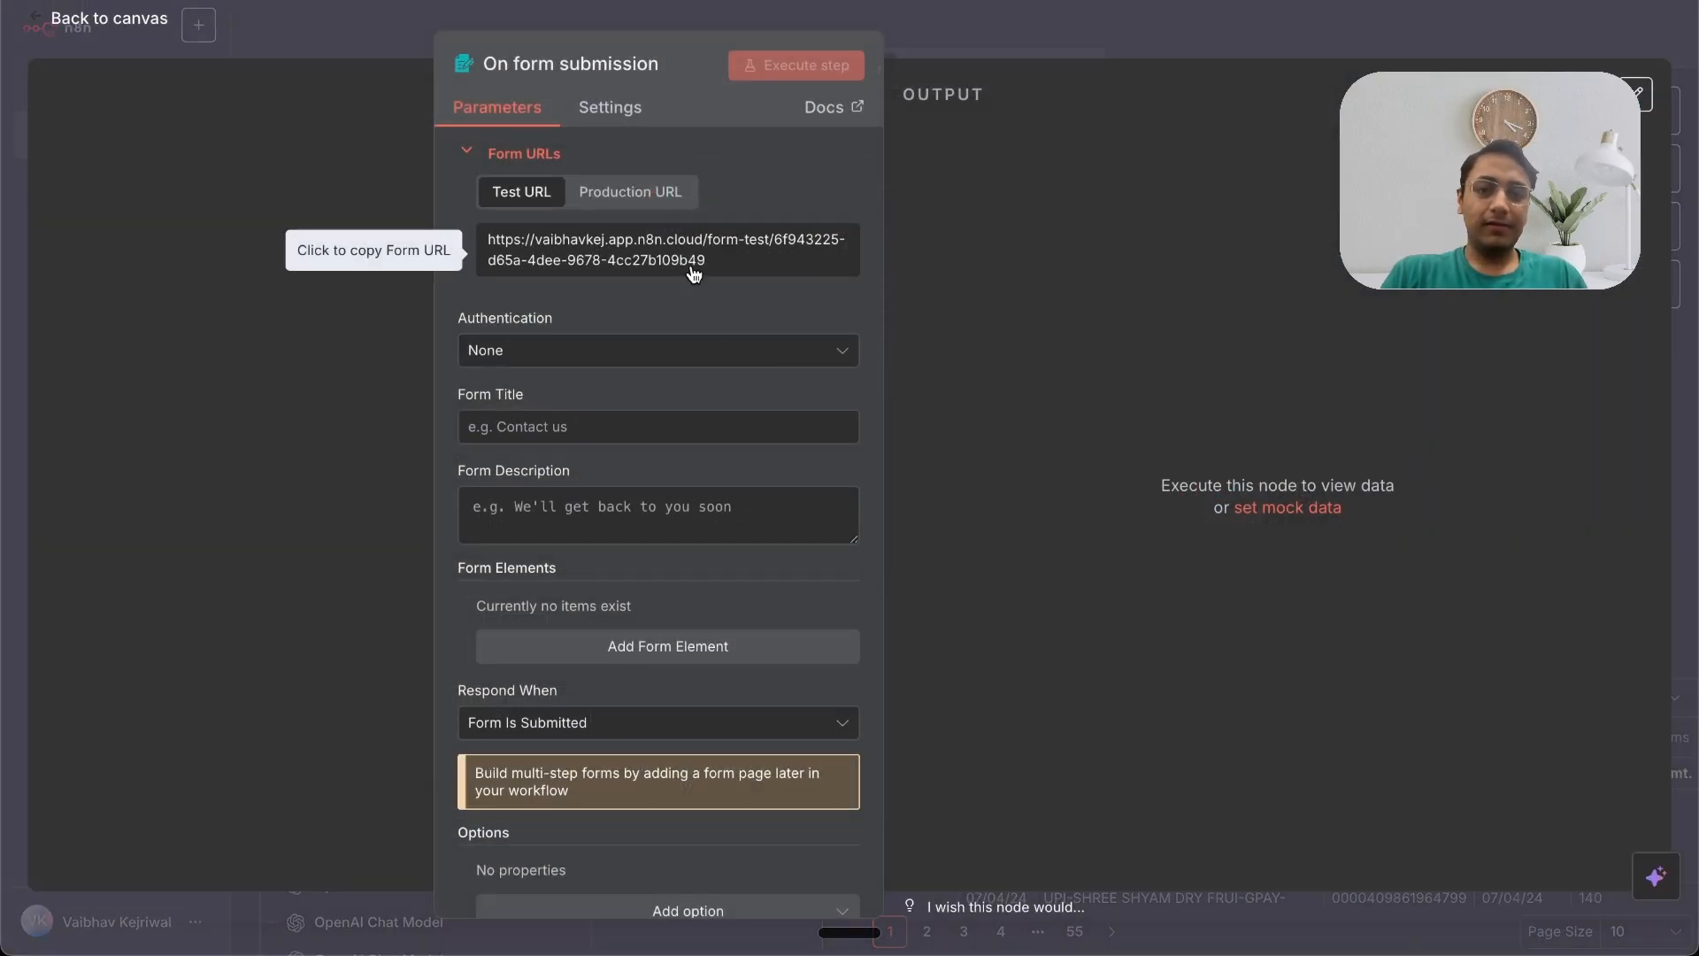
Step: Set the form title to 'Linkedin Post' and the description to 'Give the topic for liniedin post'
left_click(548, 426)
type("Linkedin Post")
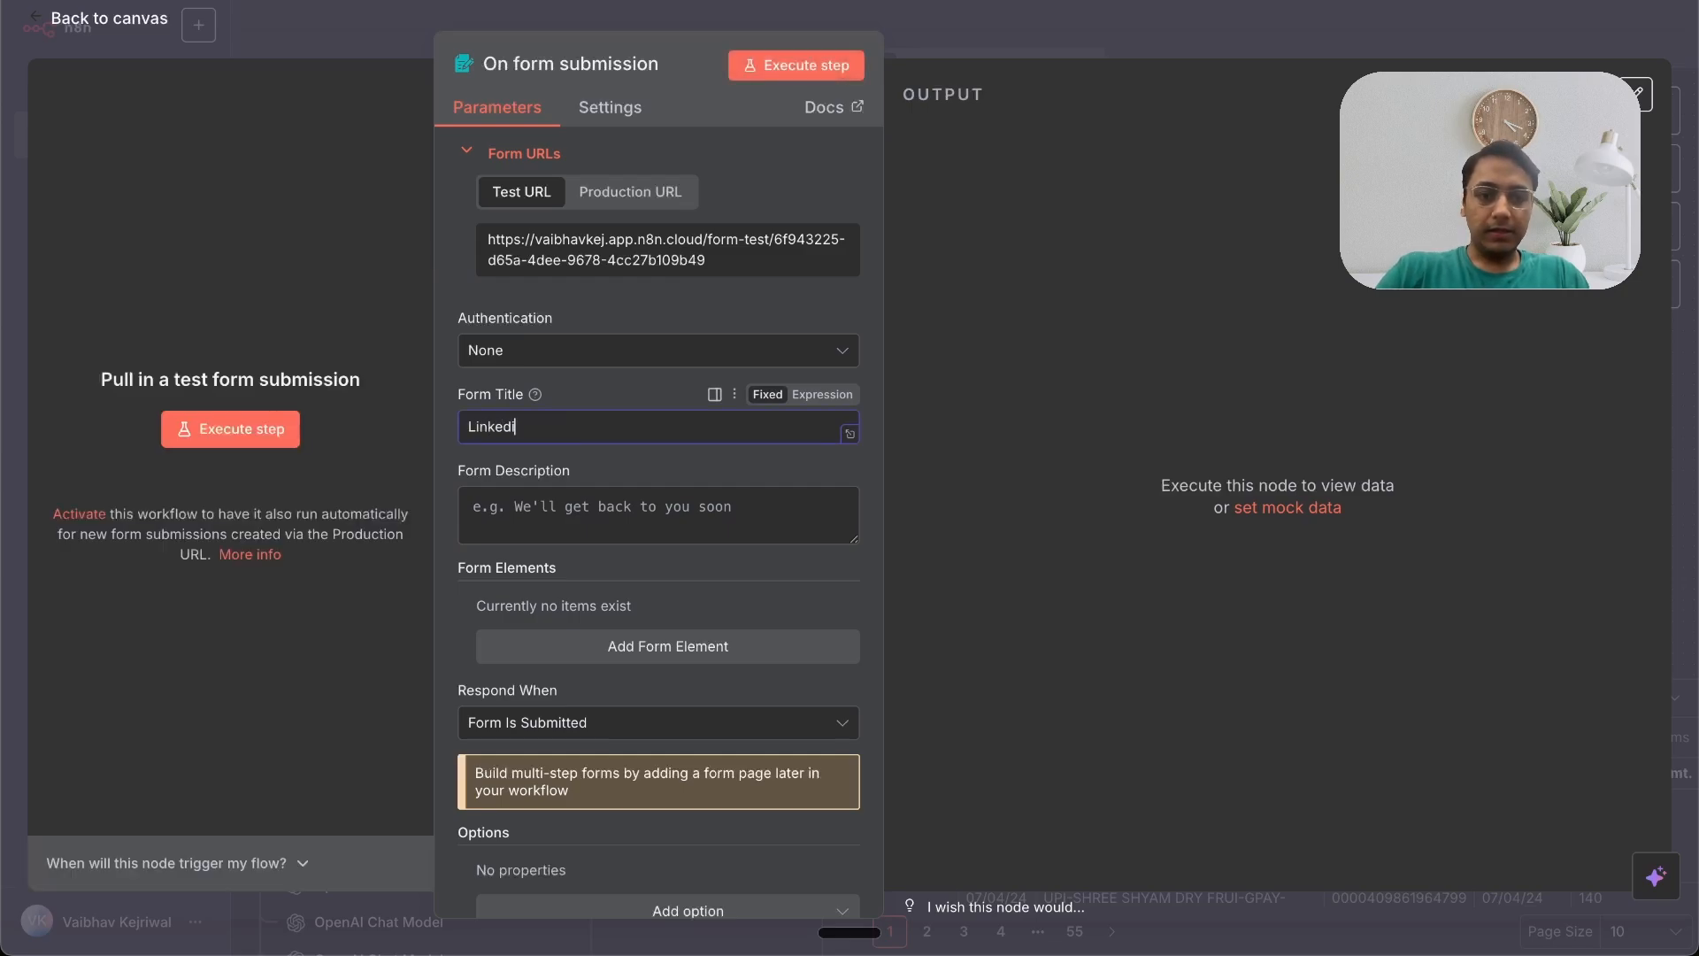
left_click(496, 508)
type("Give the topi")
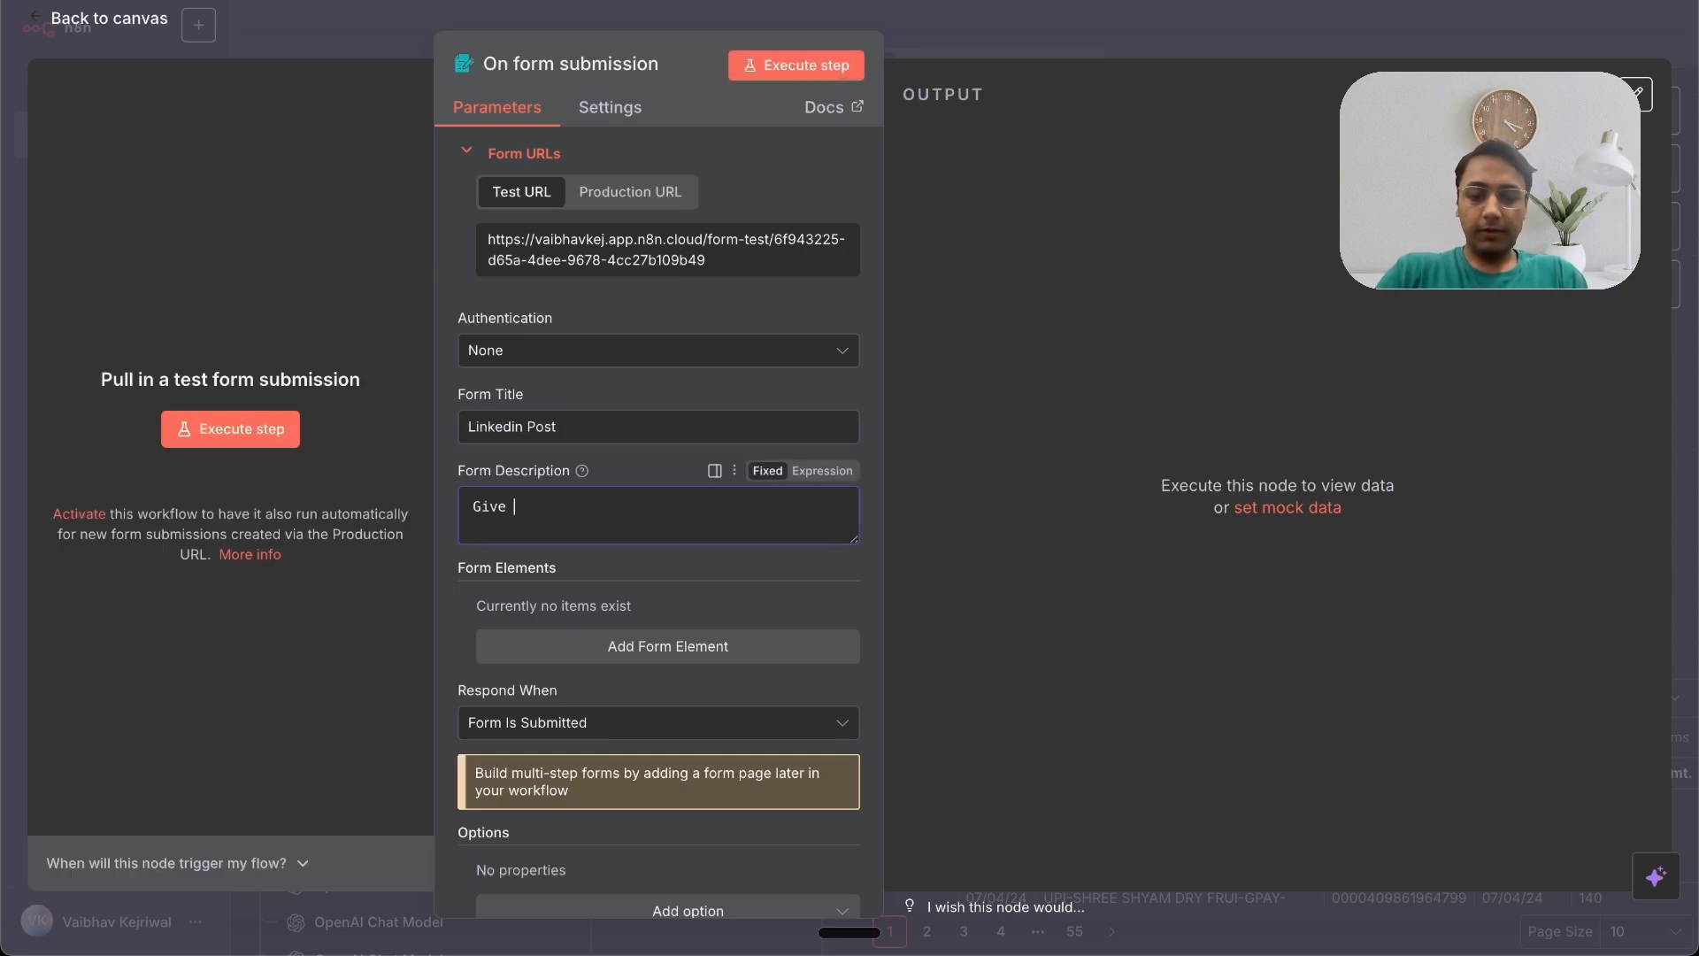
type("c for liniedin pos")
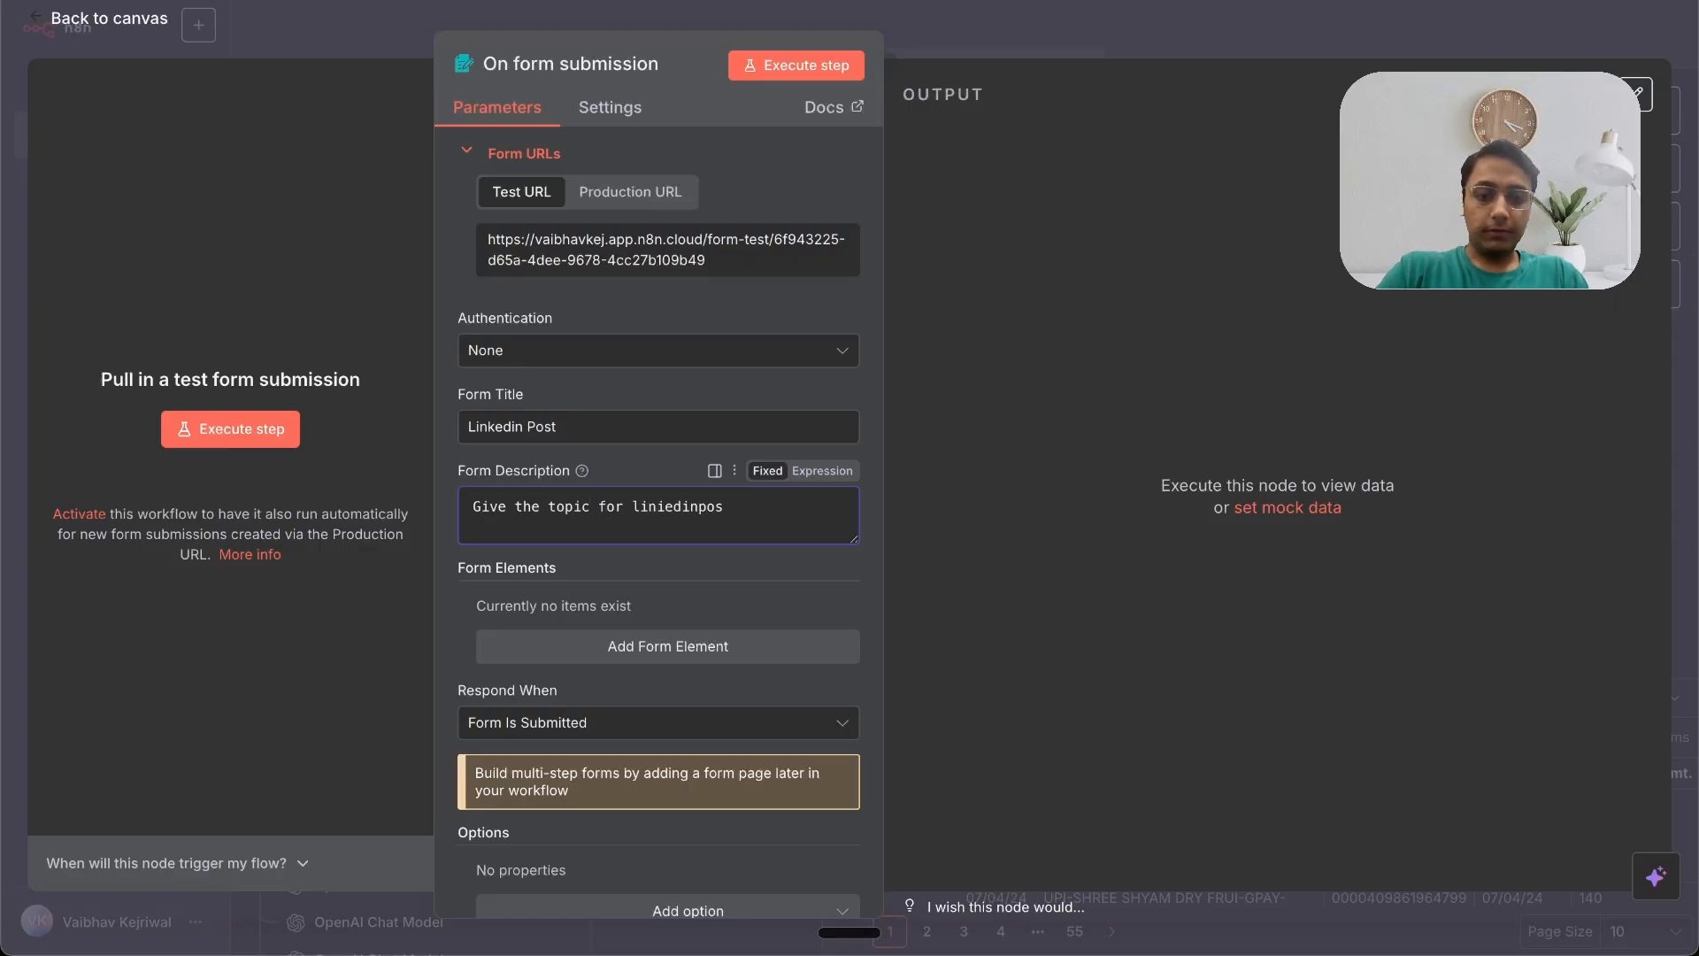
type("t")
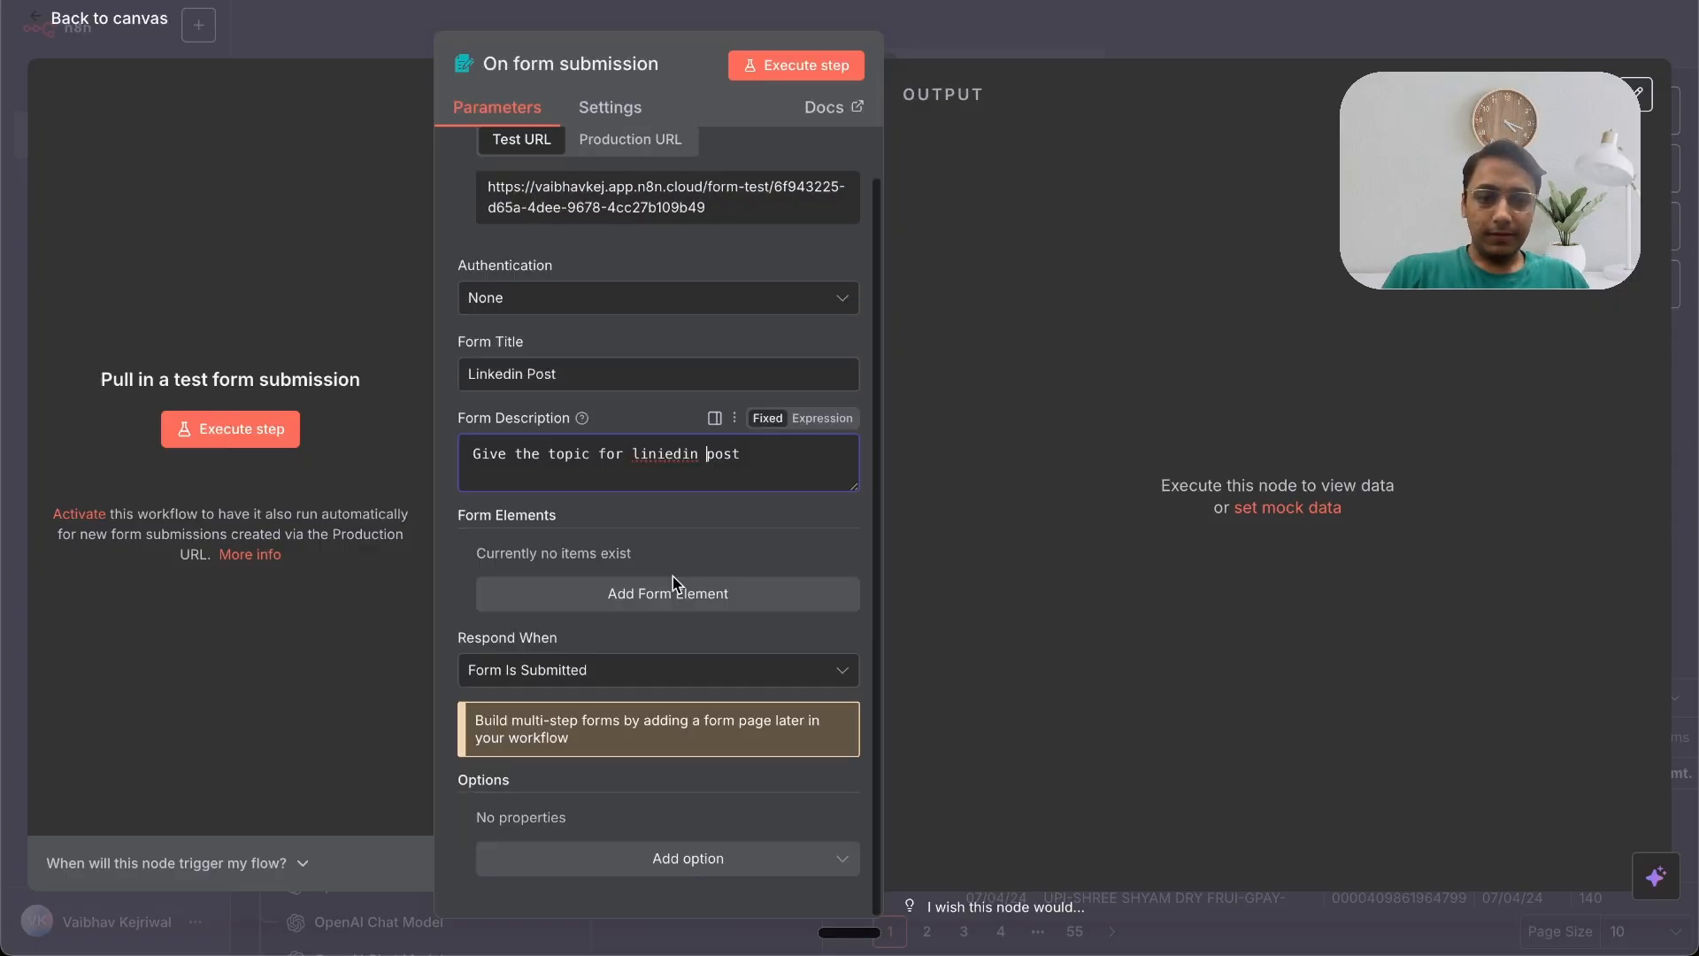
Step: Add a required form field named 'Topic' and return to the canvas
left_click(635, 600)
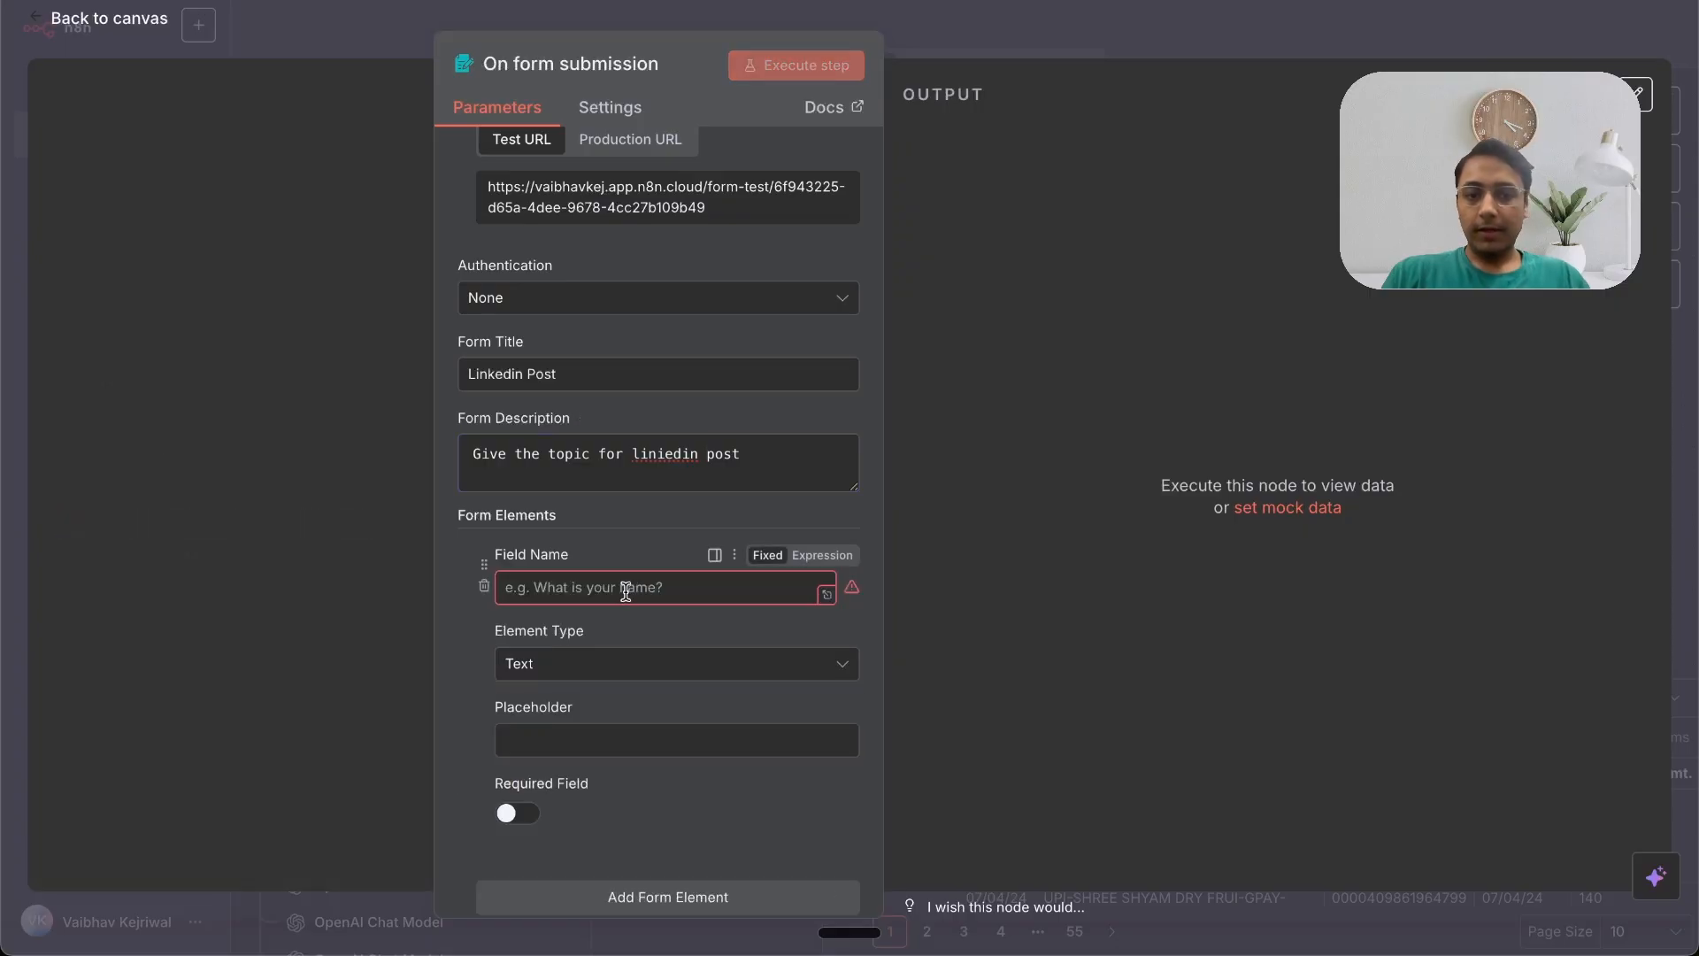
type("Topic")
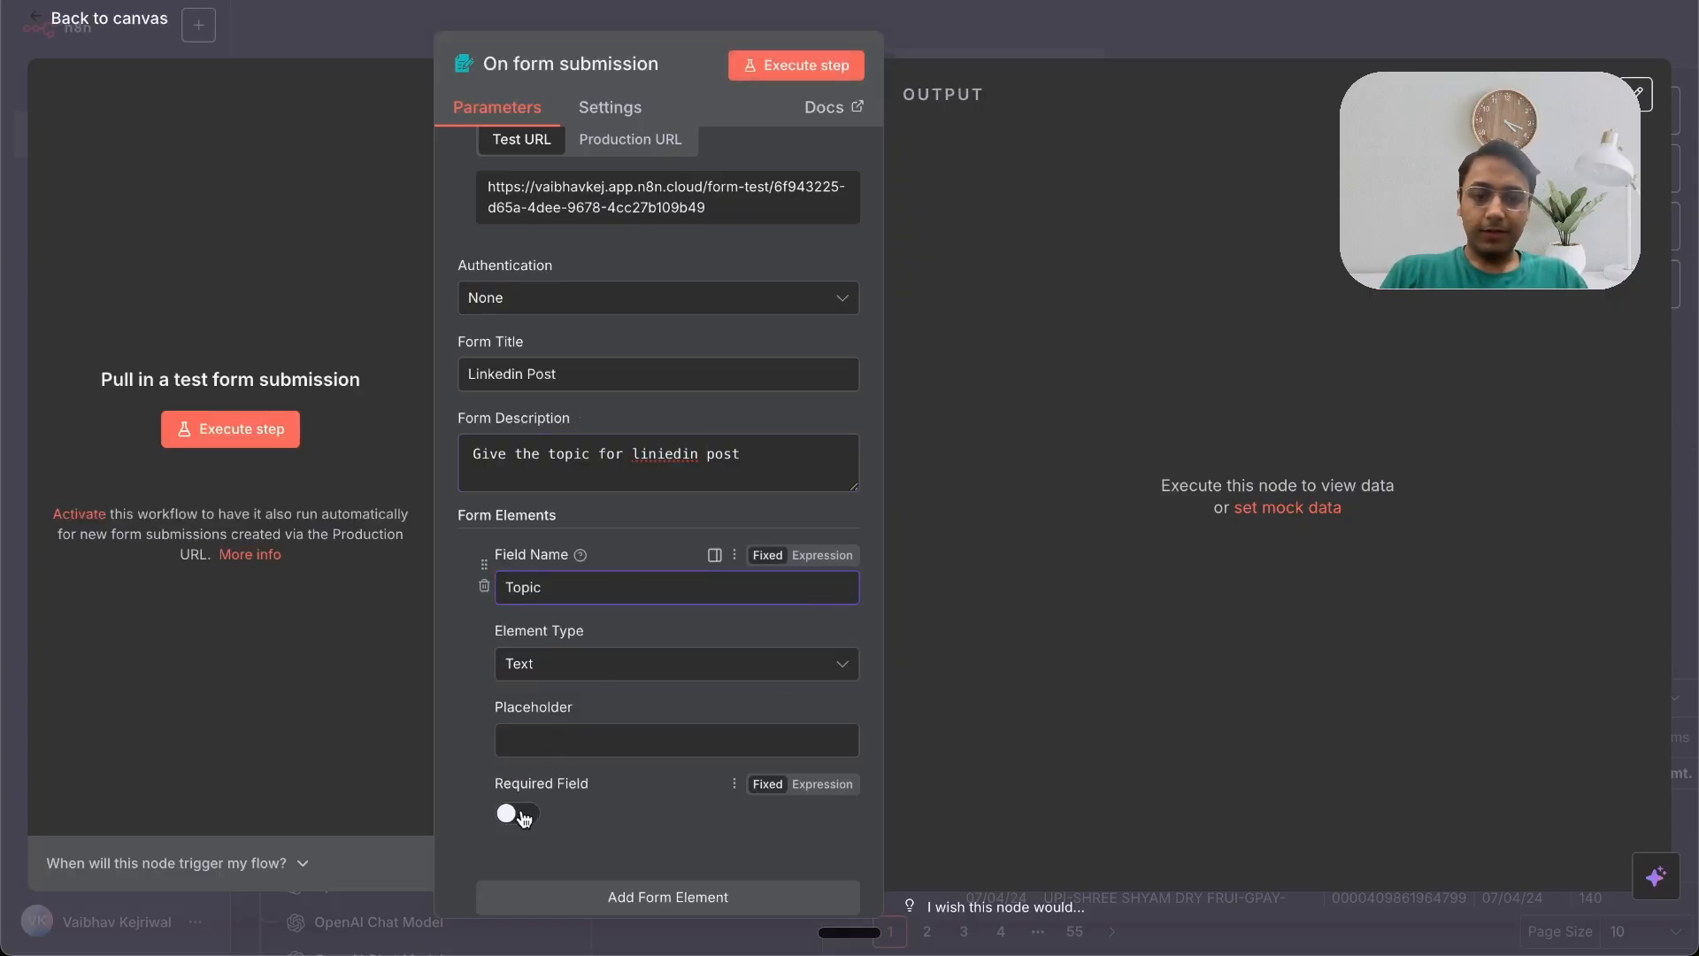
left_click(522, 814)
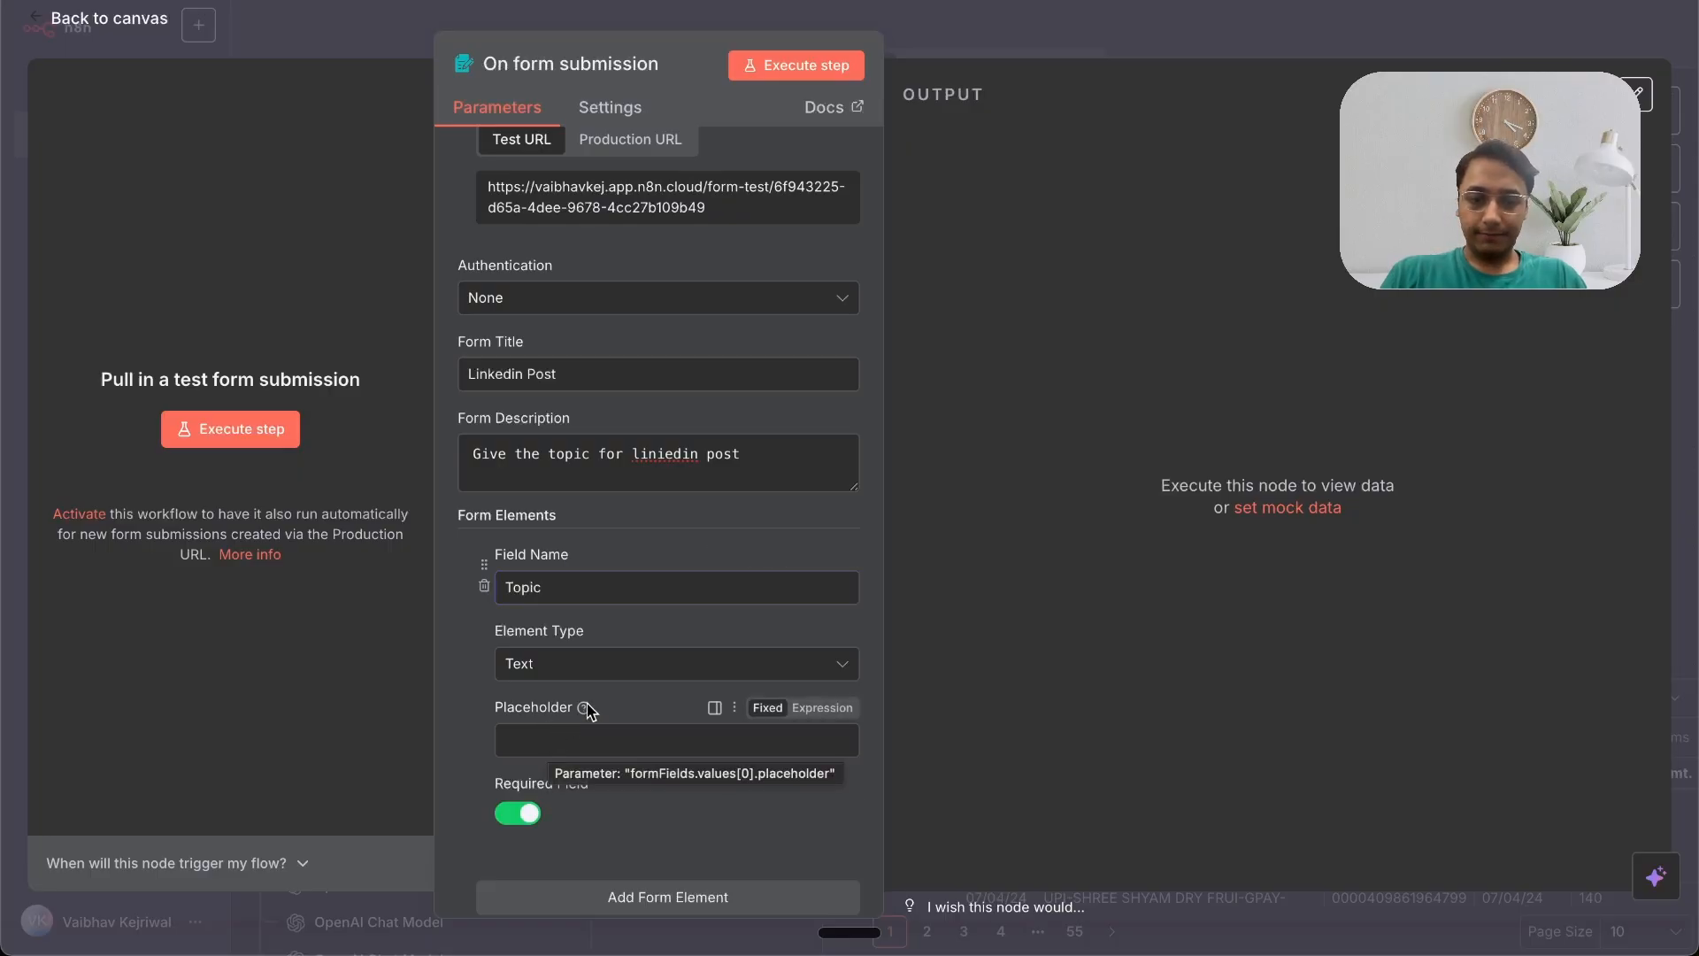
mouse_move(586, 708)
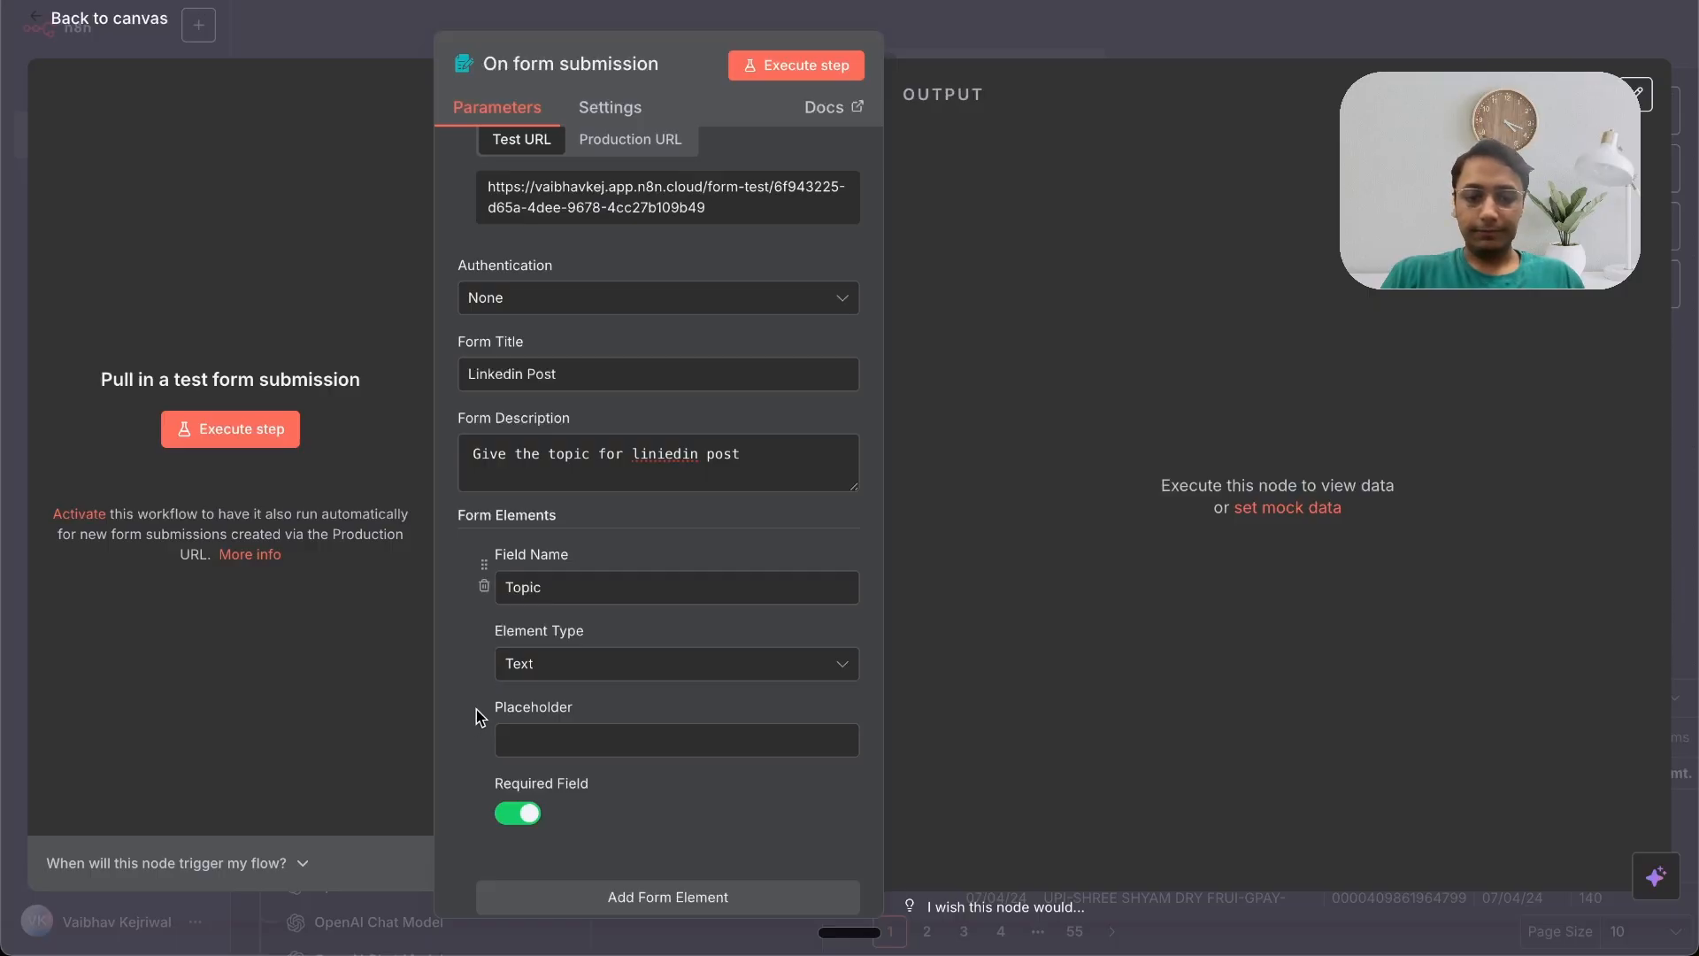
scroll(476, 709, "up", 2)
left_click(1058, 24)
Step: Connect a new AI Agent node after the form trigger
left_click_drag(1227, 494, 684, 469)
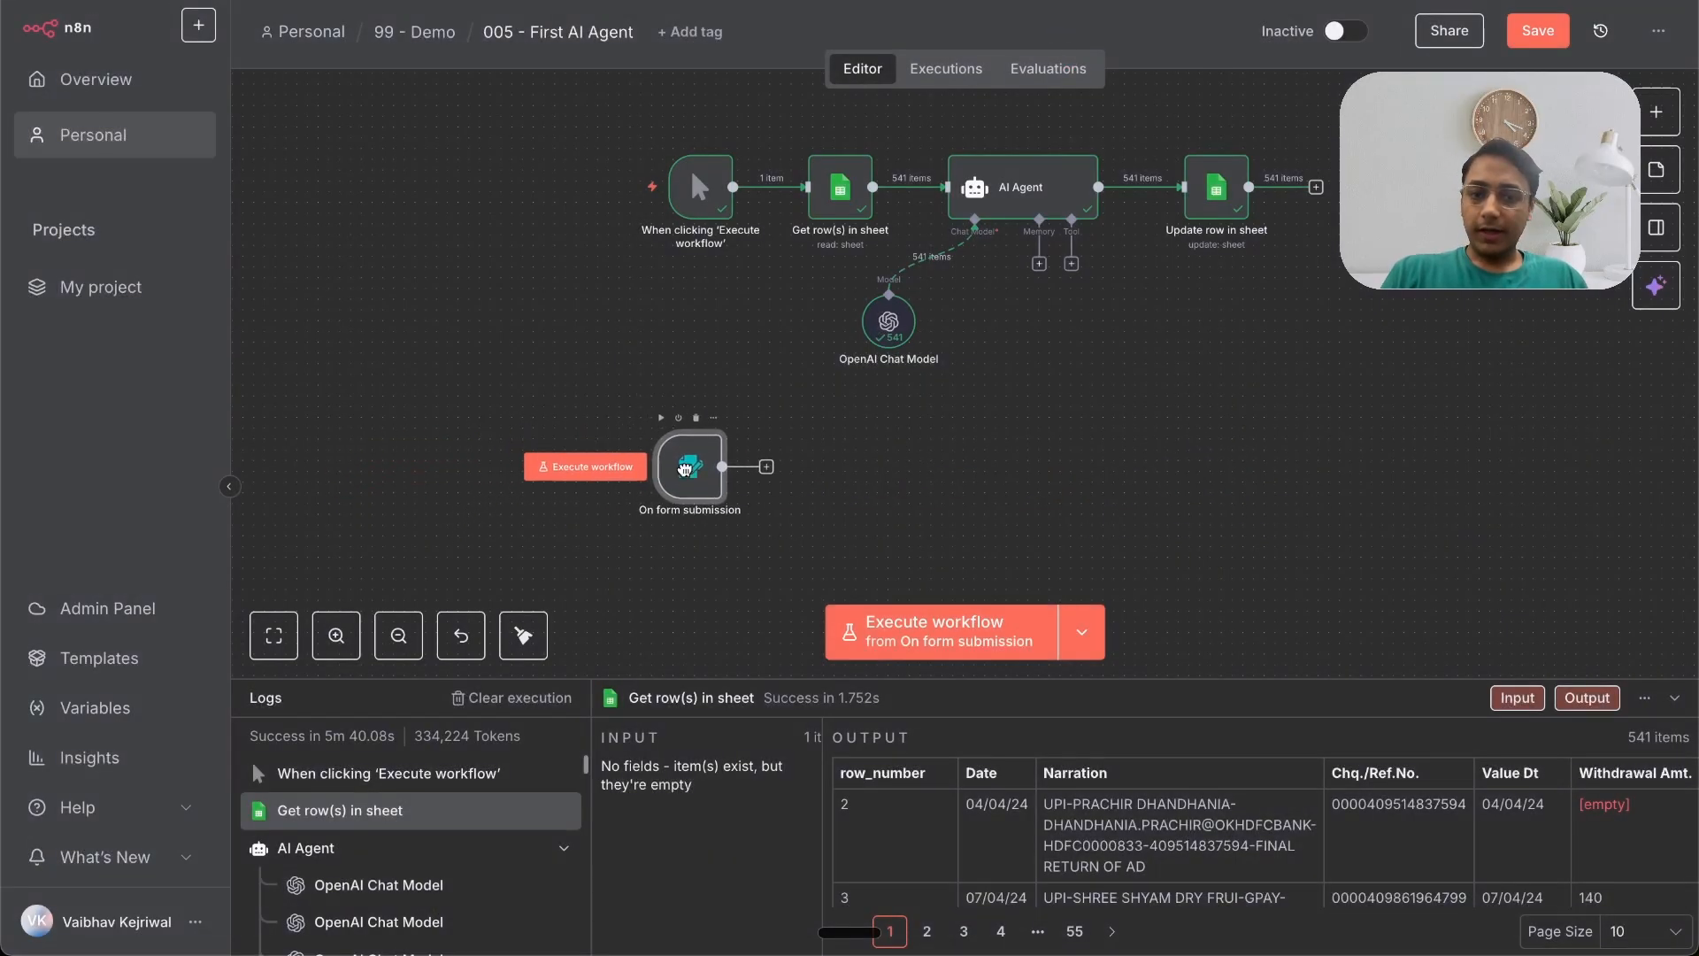
left_click(766, 467)
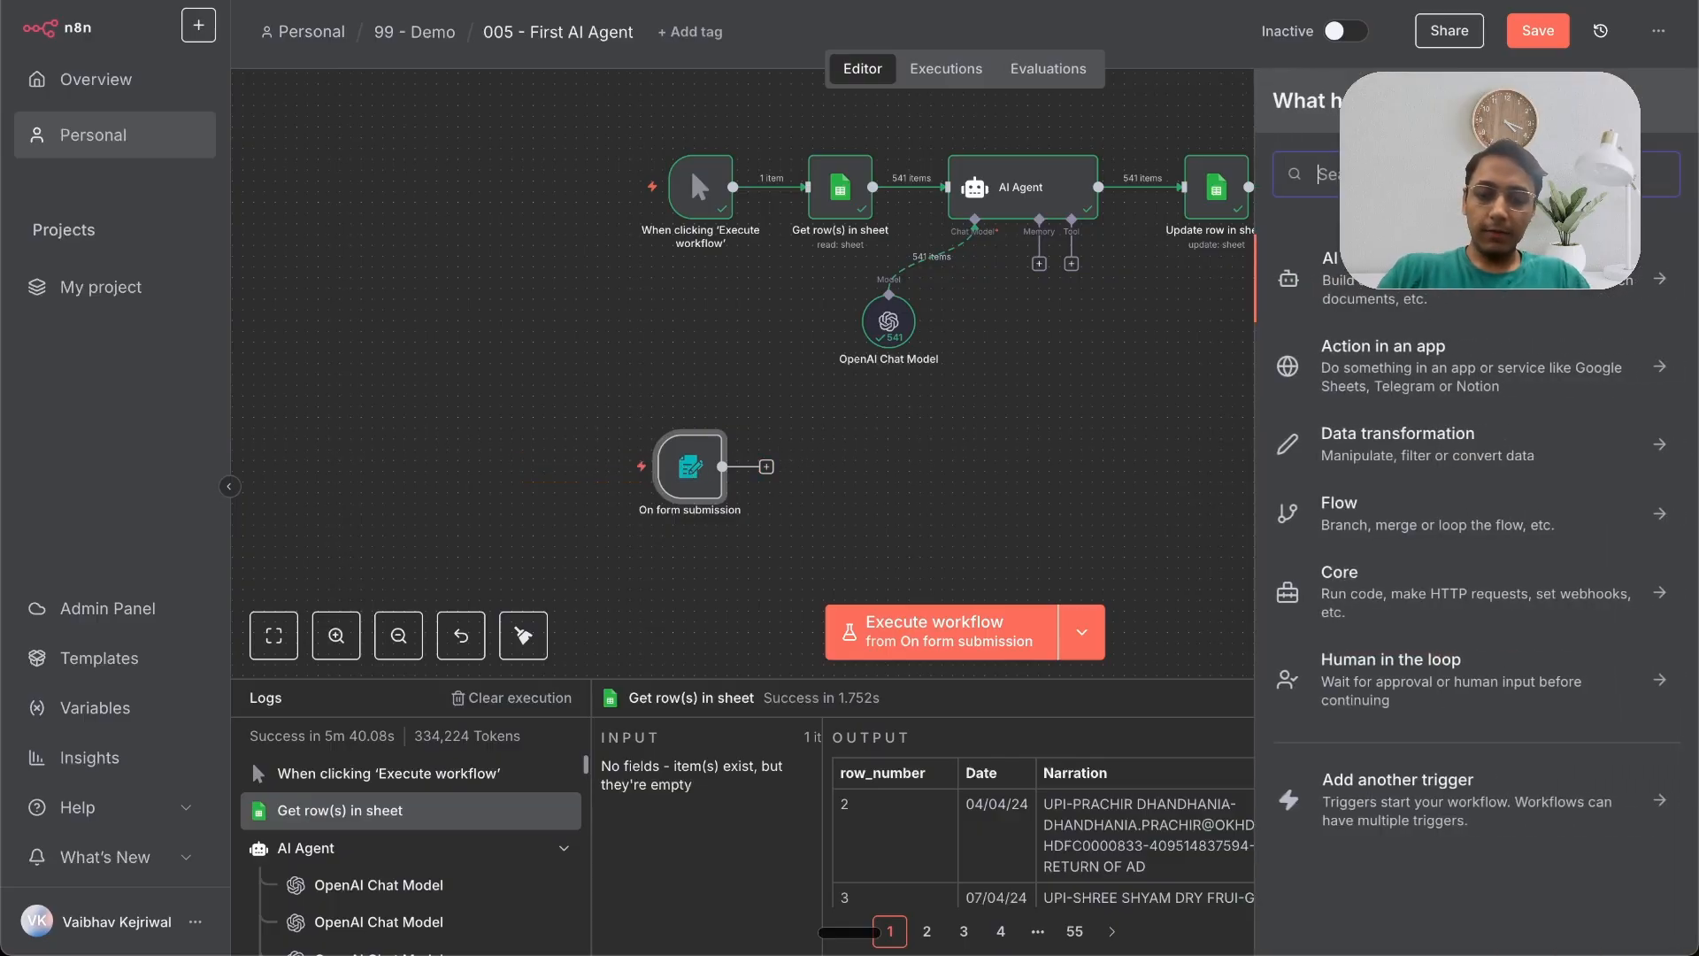
type("ai ag")
key("Down")
key("Return")
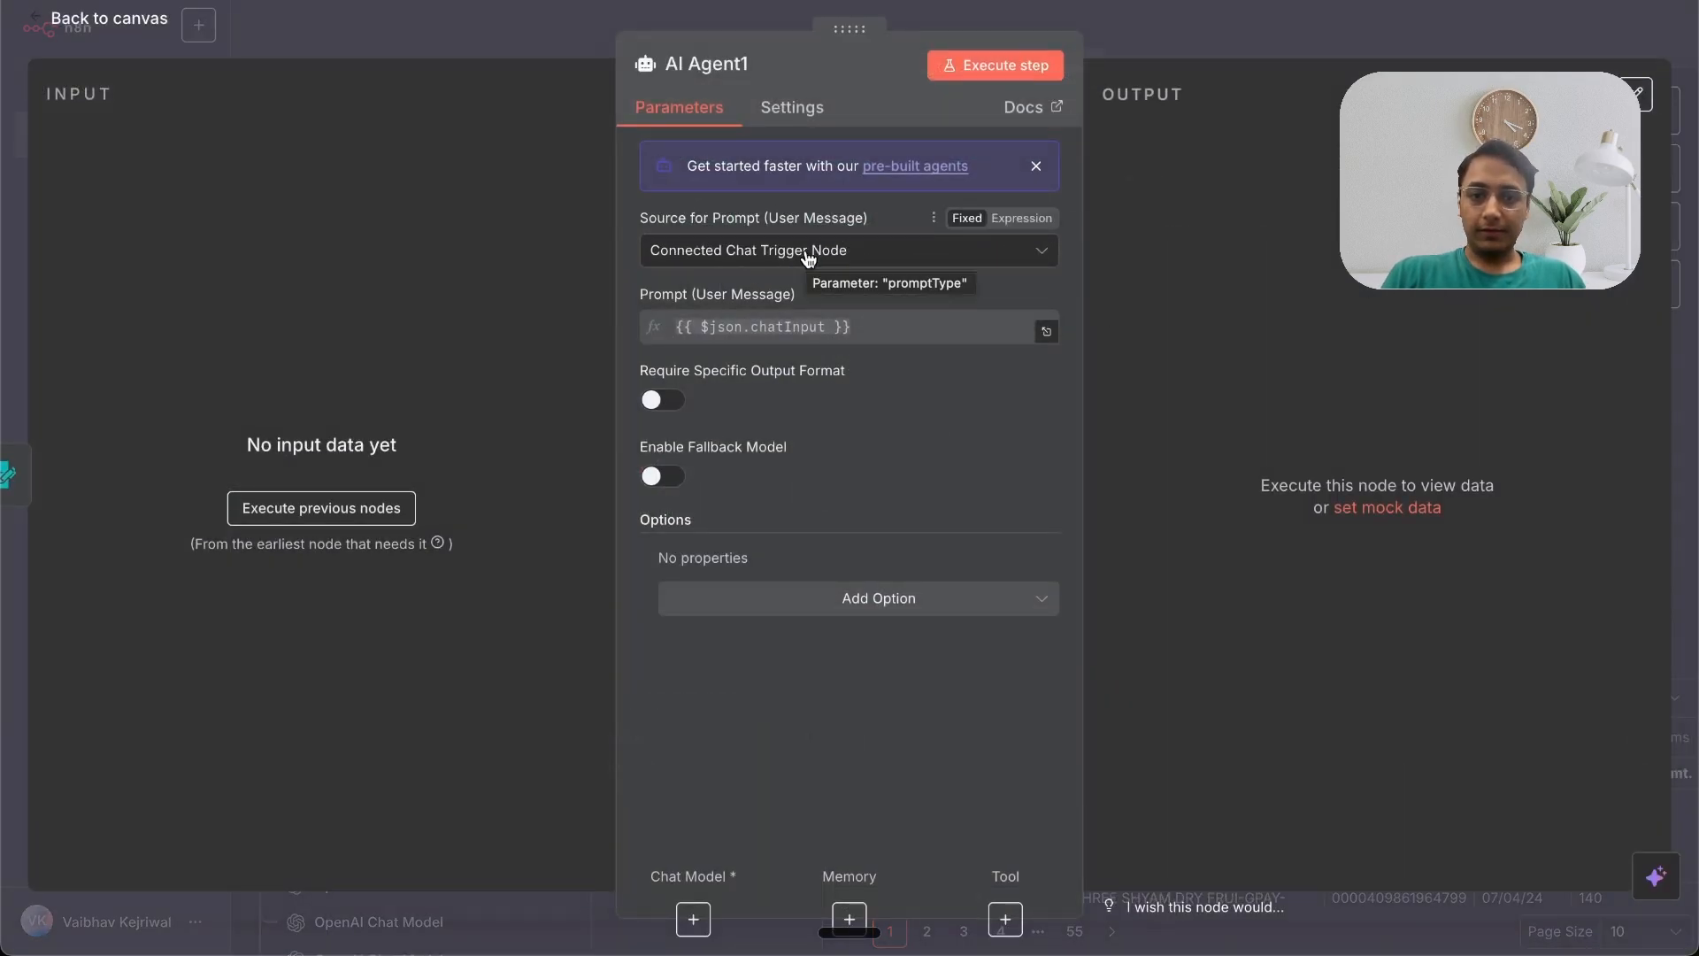
Step: Set the agent's prompt source to Define below and close the node
left_click(807, 253)
left_click(758, 396)
left_click(1156, 24)
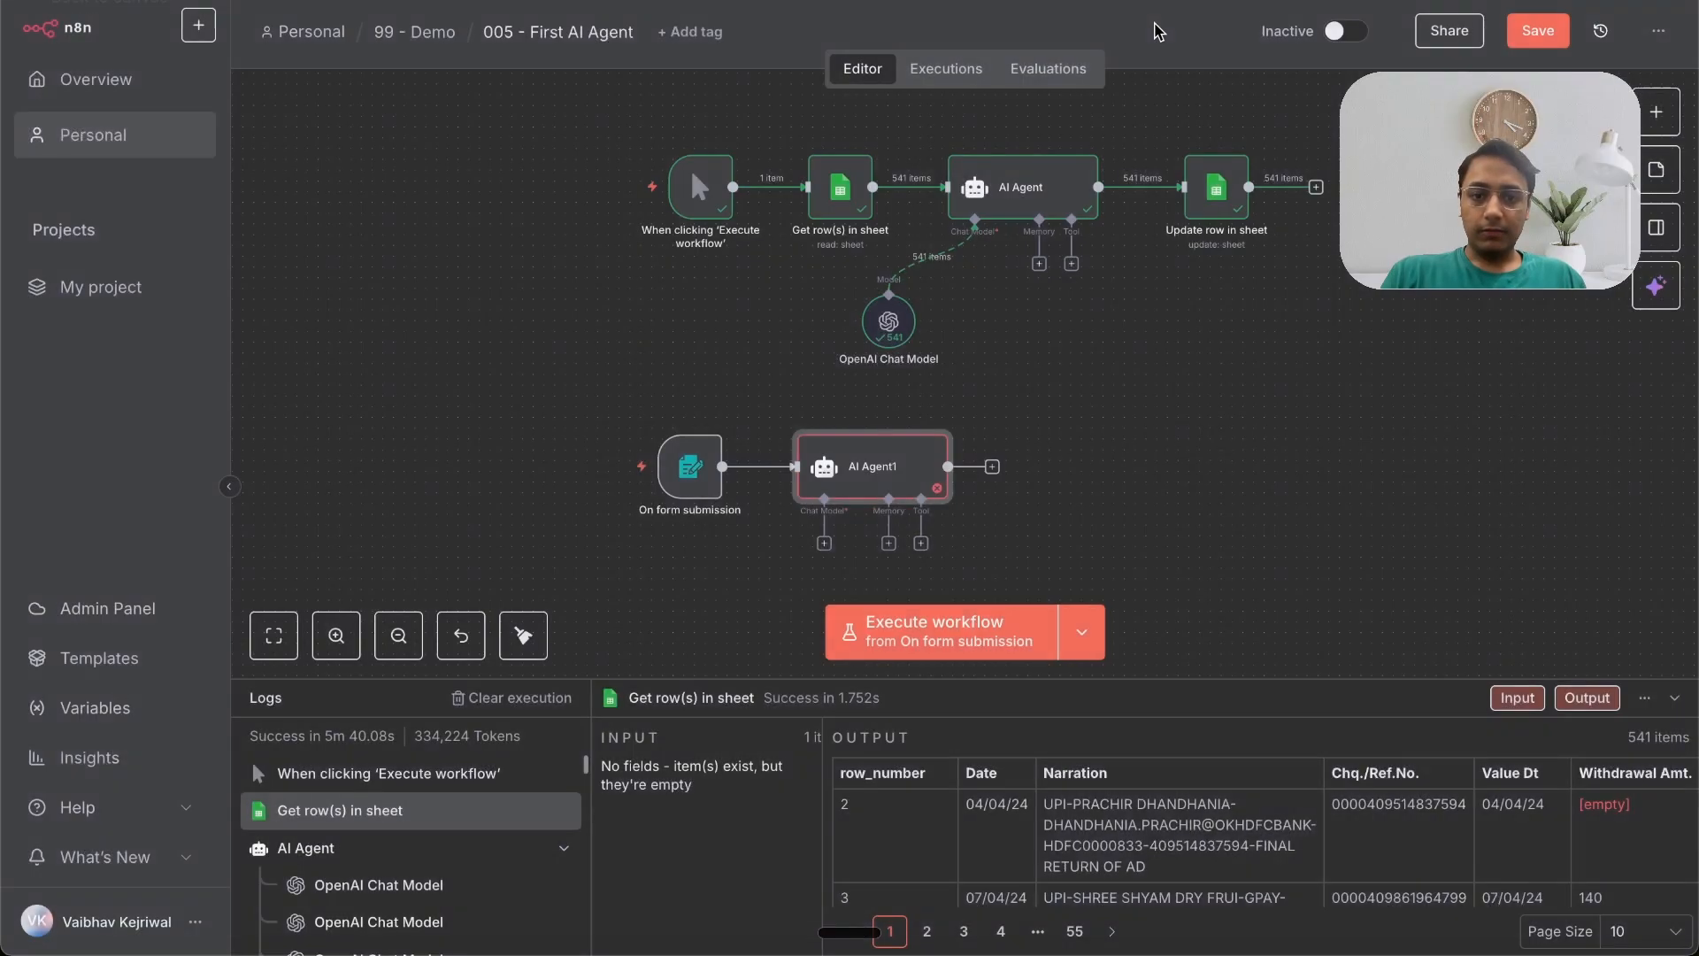
Step: Deactivate AI Agent1, run the form trigger and submit the test form with topic 'post AI Job market'
mouse_move(896, 450)
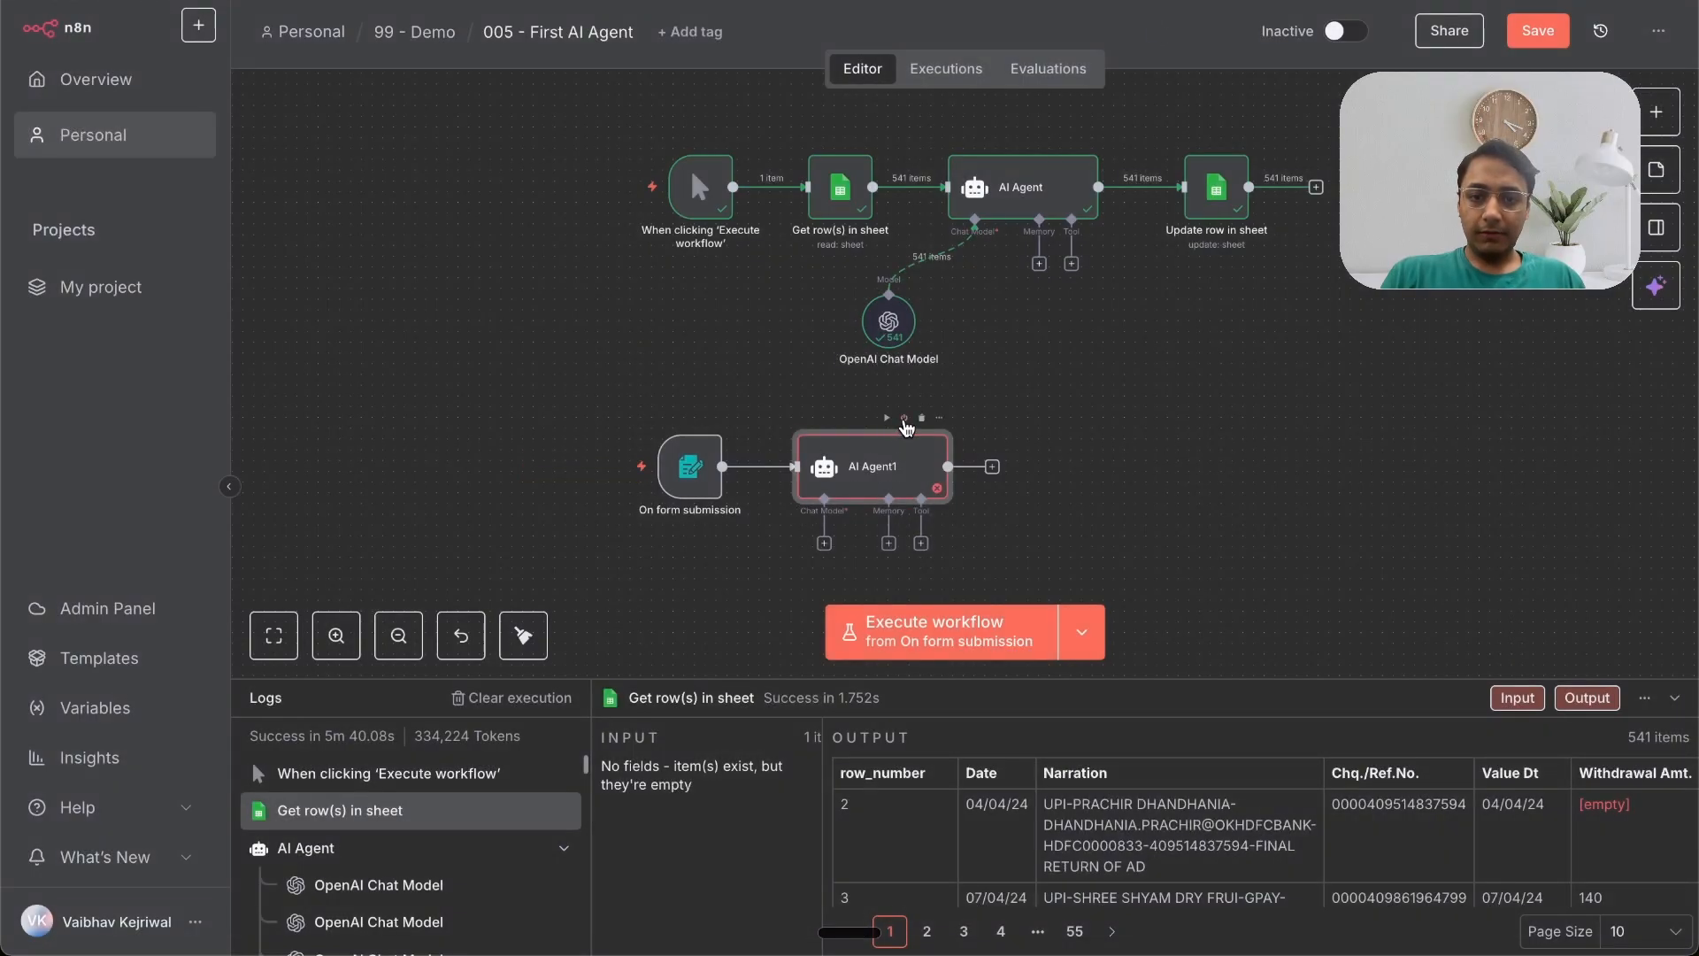
left_click(904, 418)
left_click(630, 474)
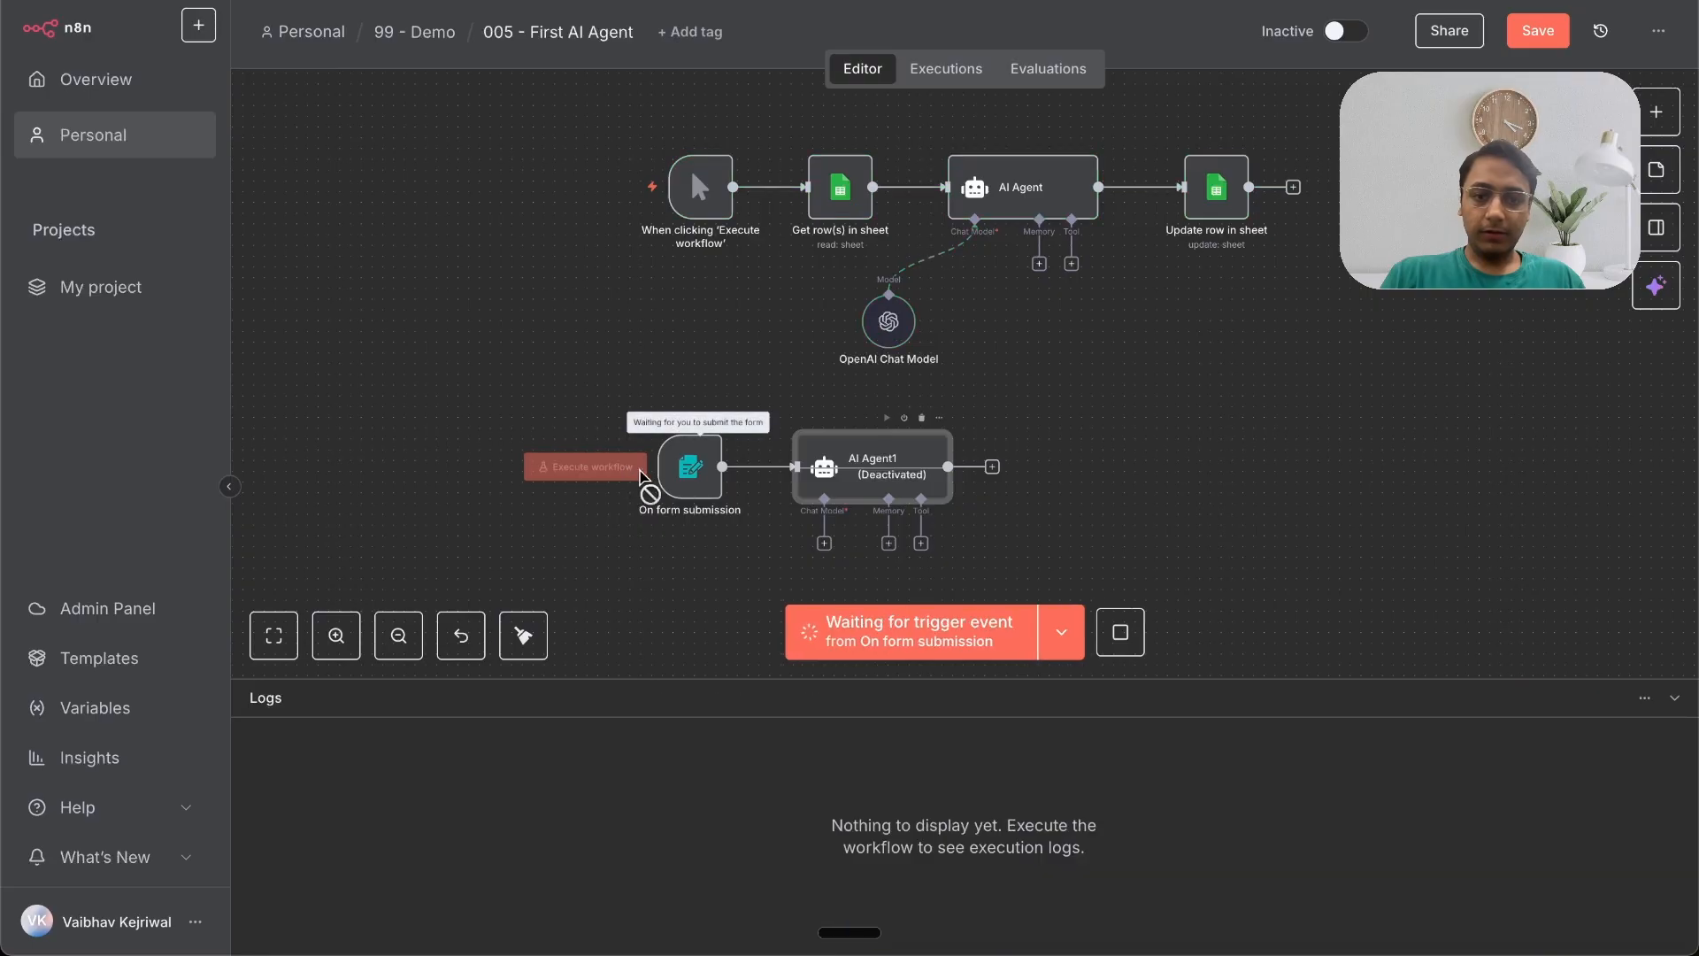
left_click(772, 251)
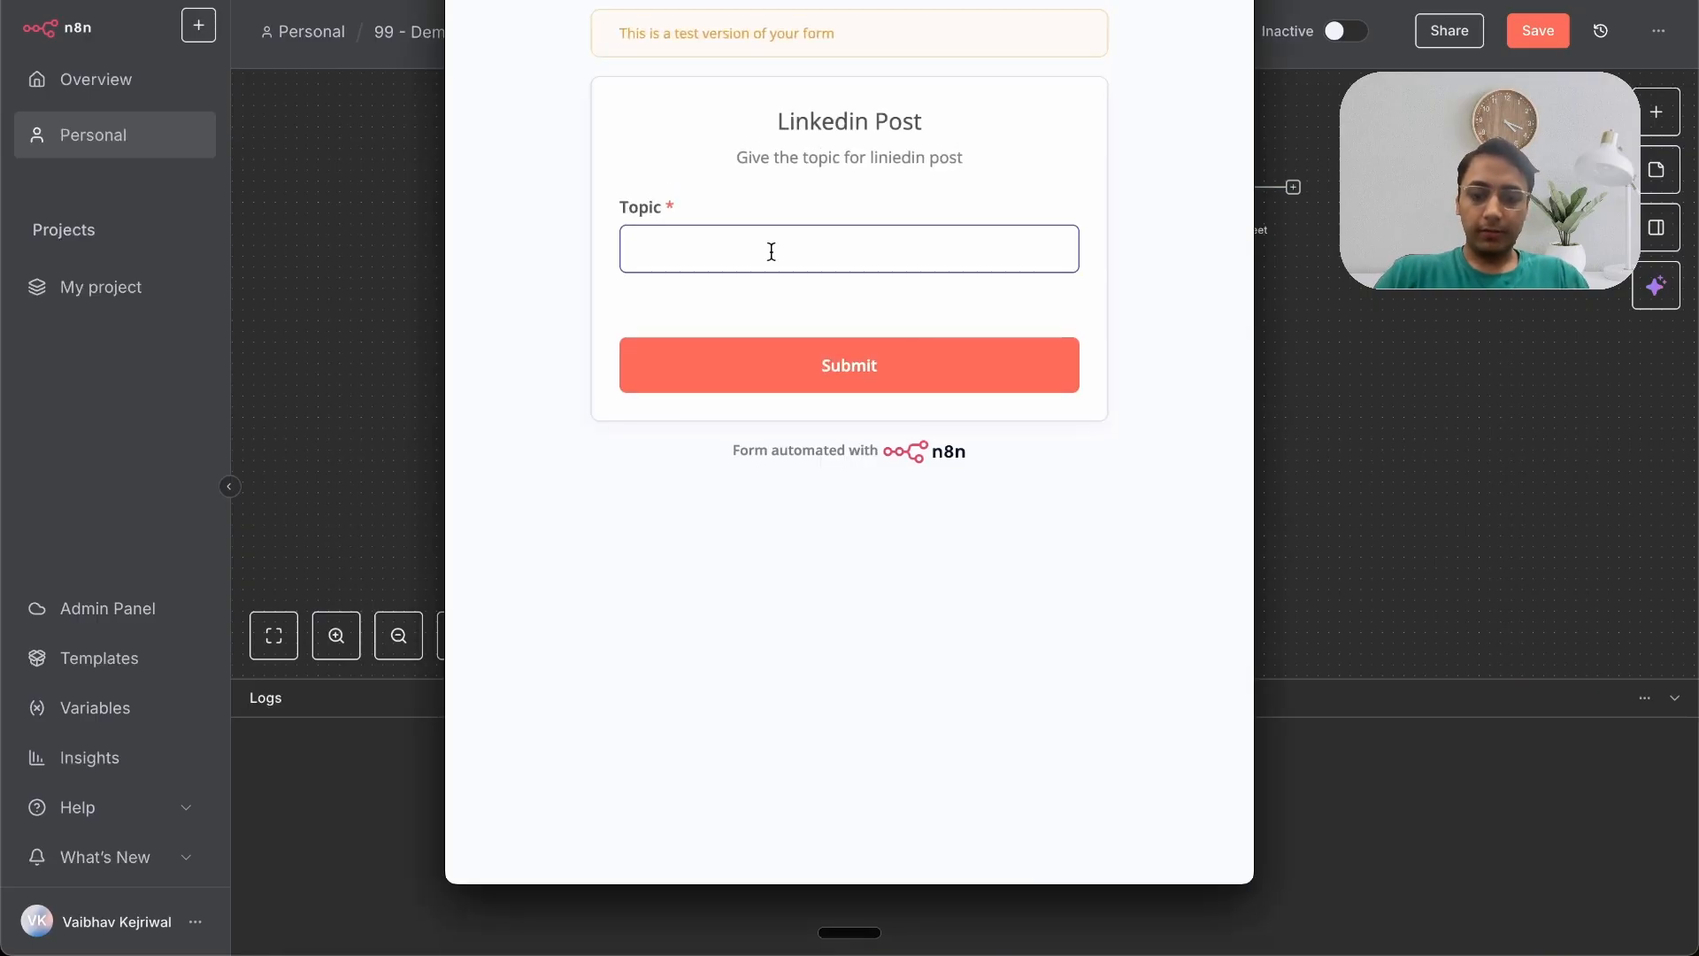
type("post AI")
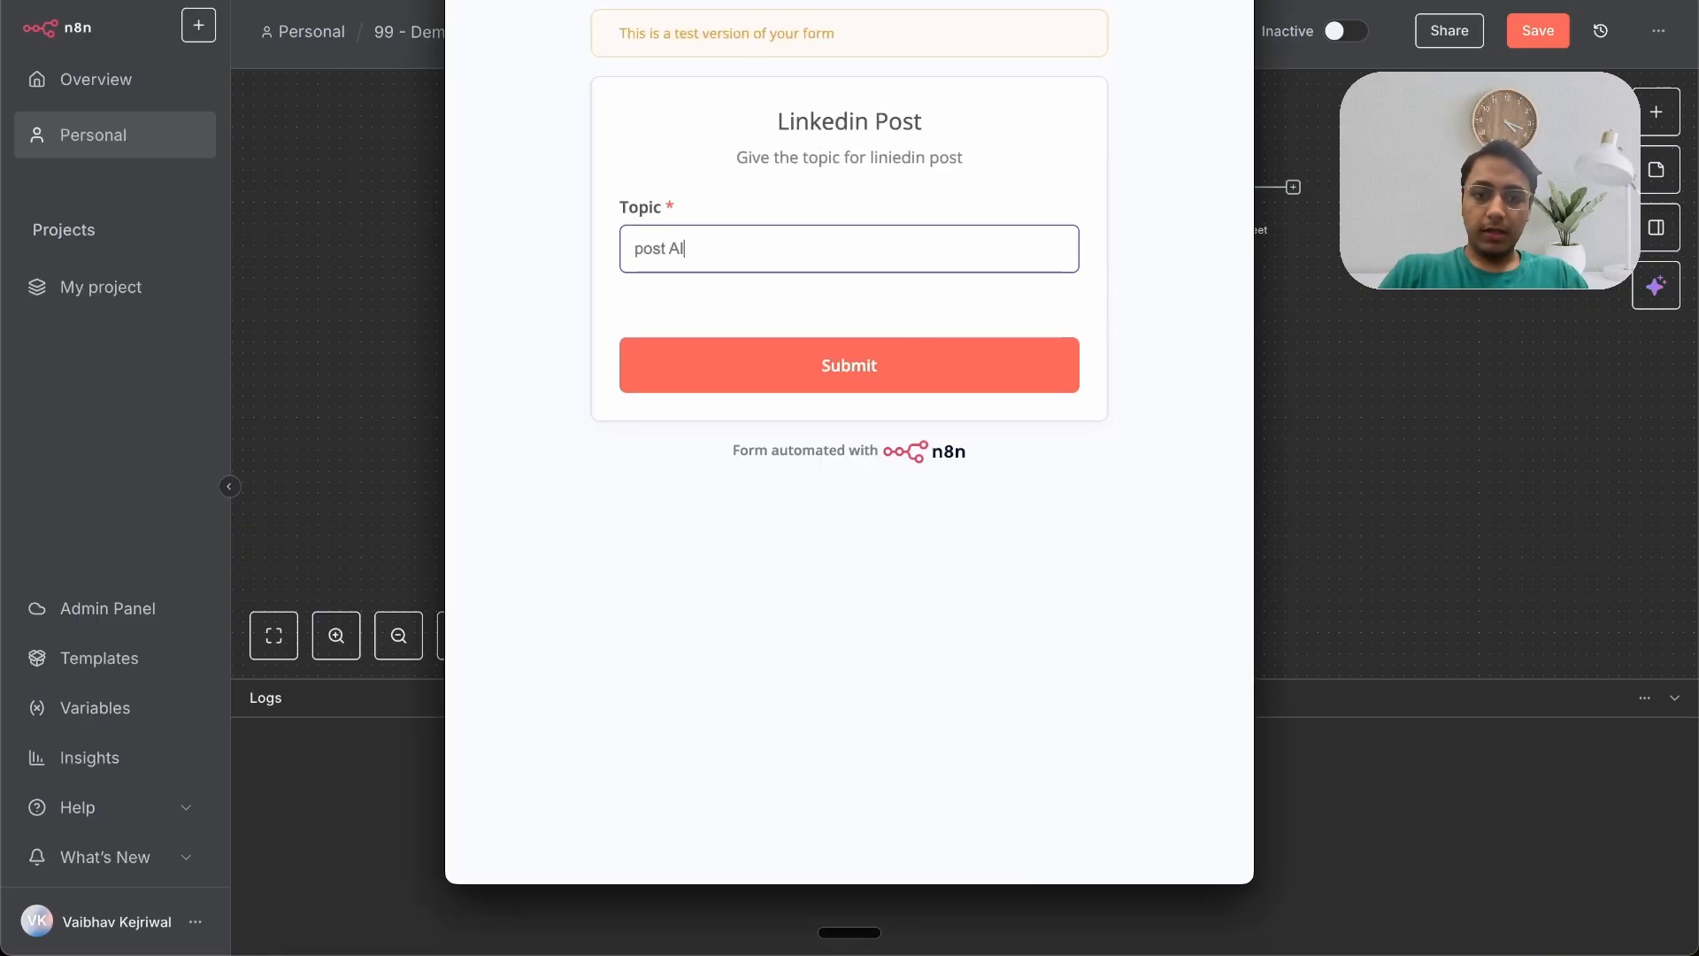
type(" Job market")
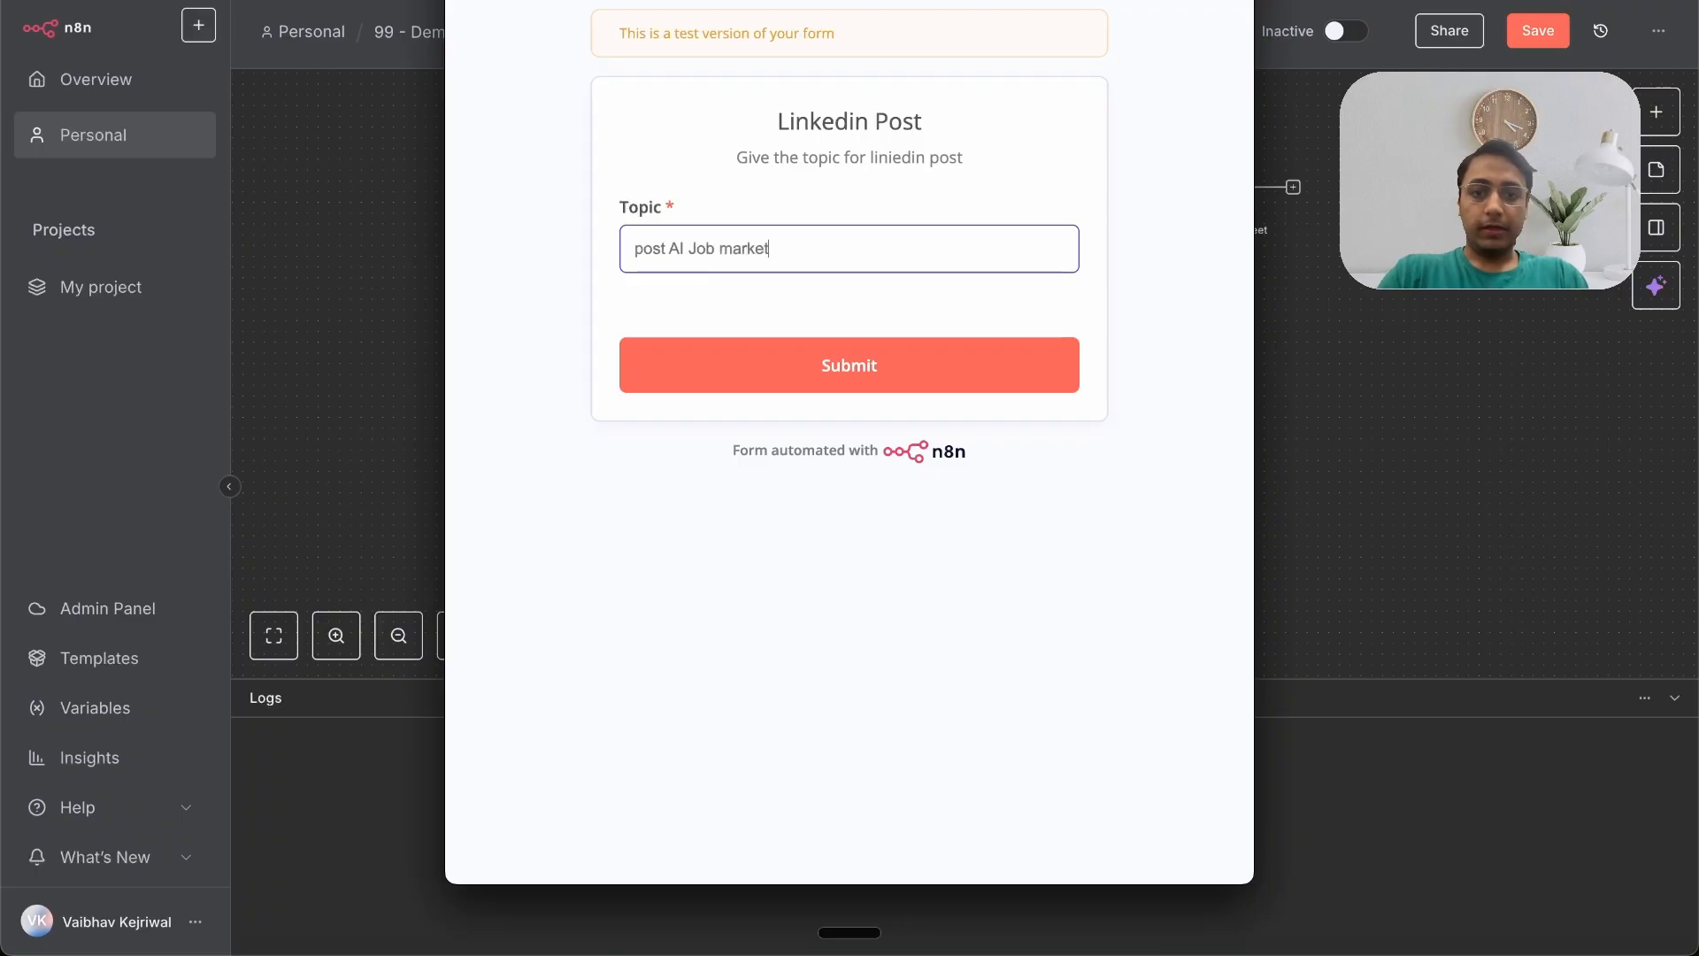
key("Return")
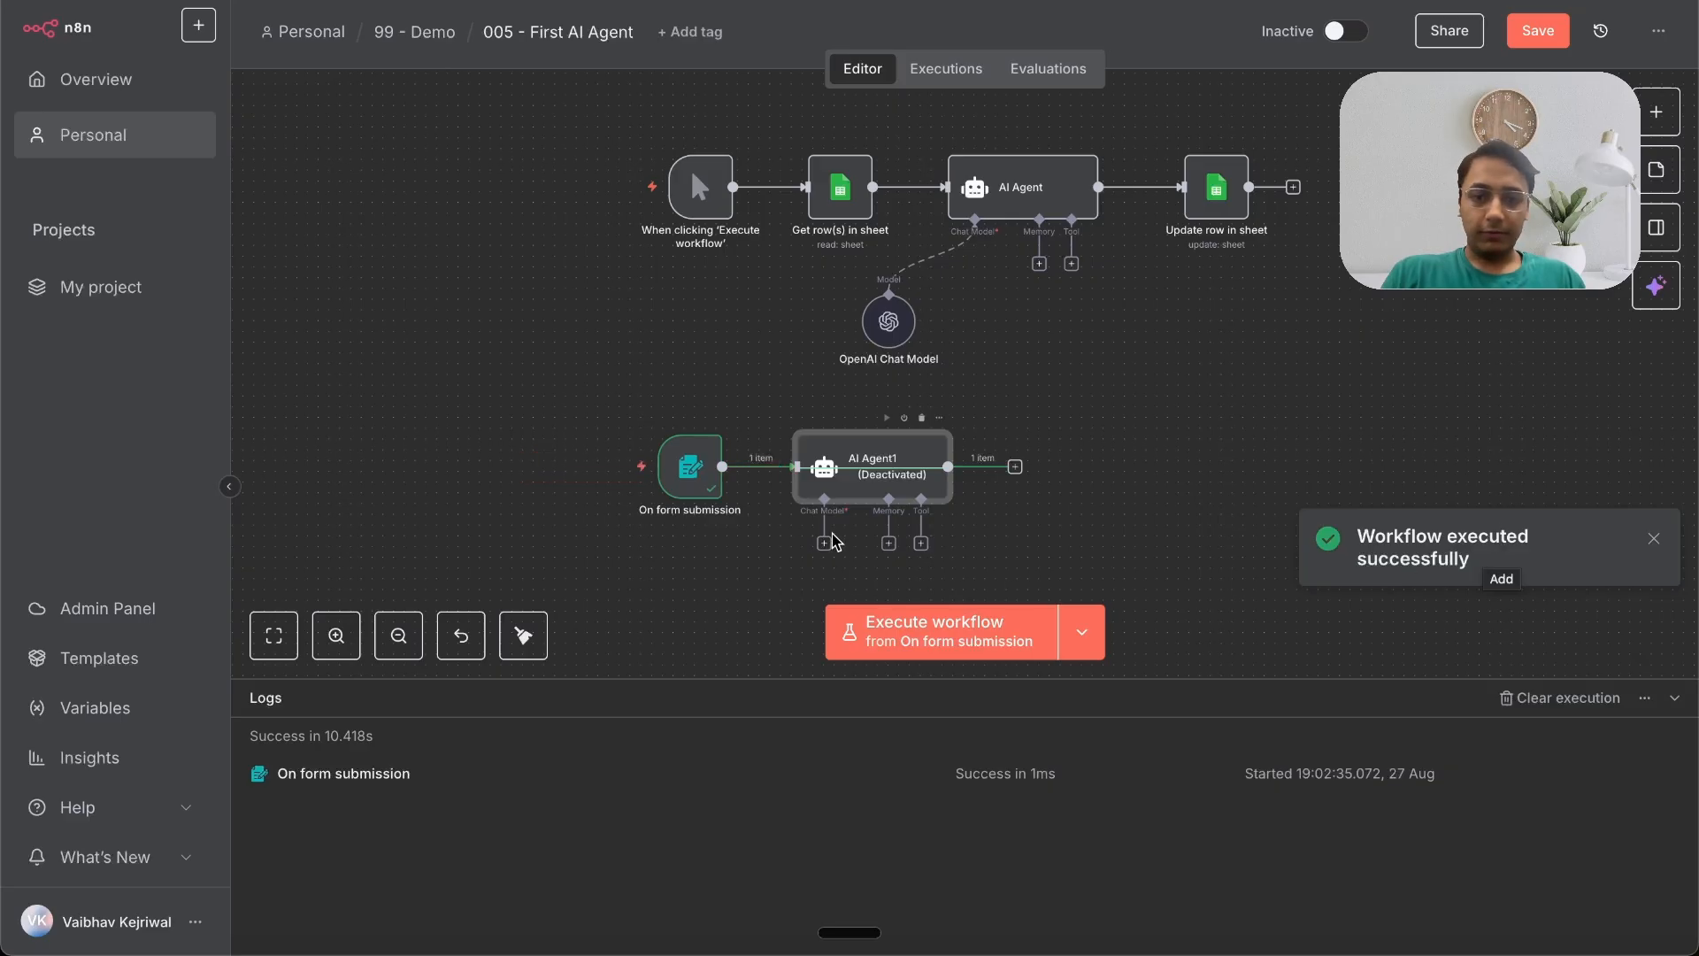
Step: Map the form's Topic field into the agent's Prompt (User Message)
double_click(863, 467)
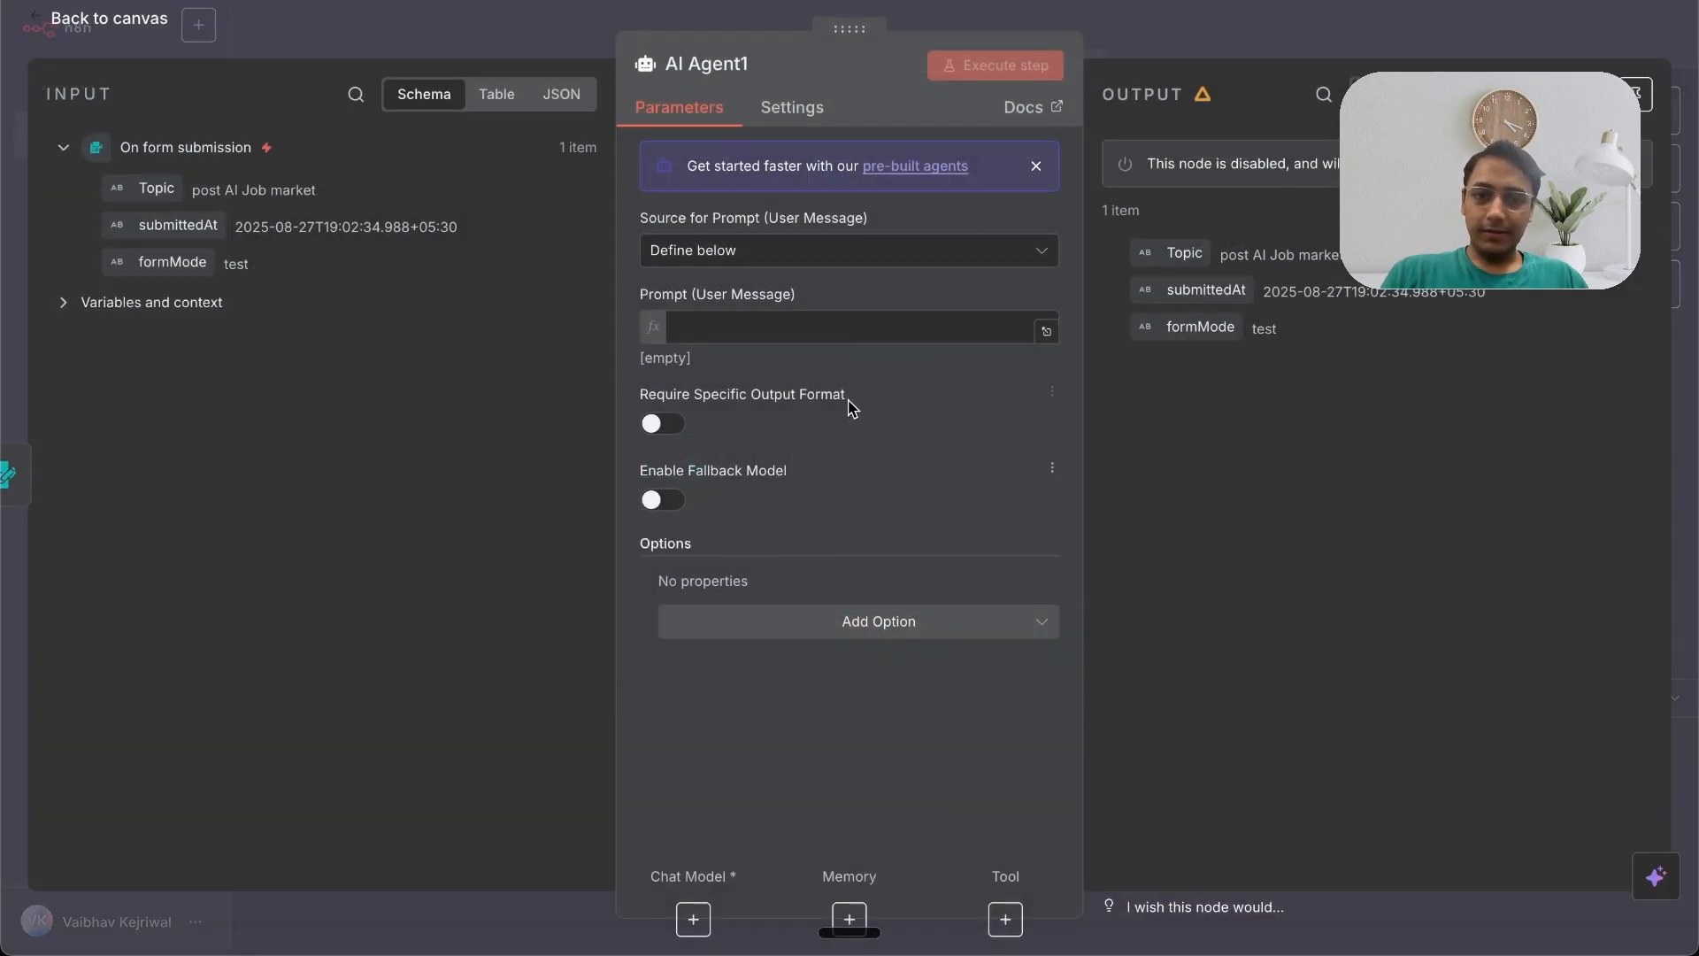
left_click(786, 333)
left_click_drag(159, 186, 722, 337)
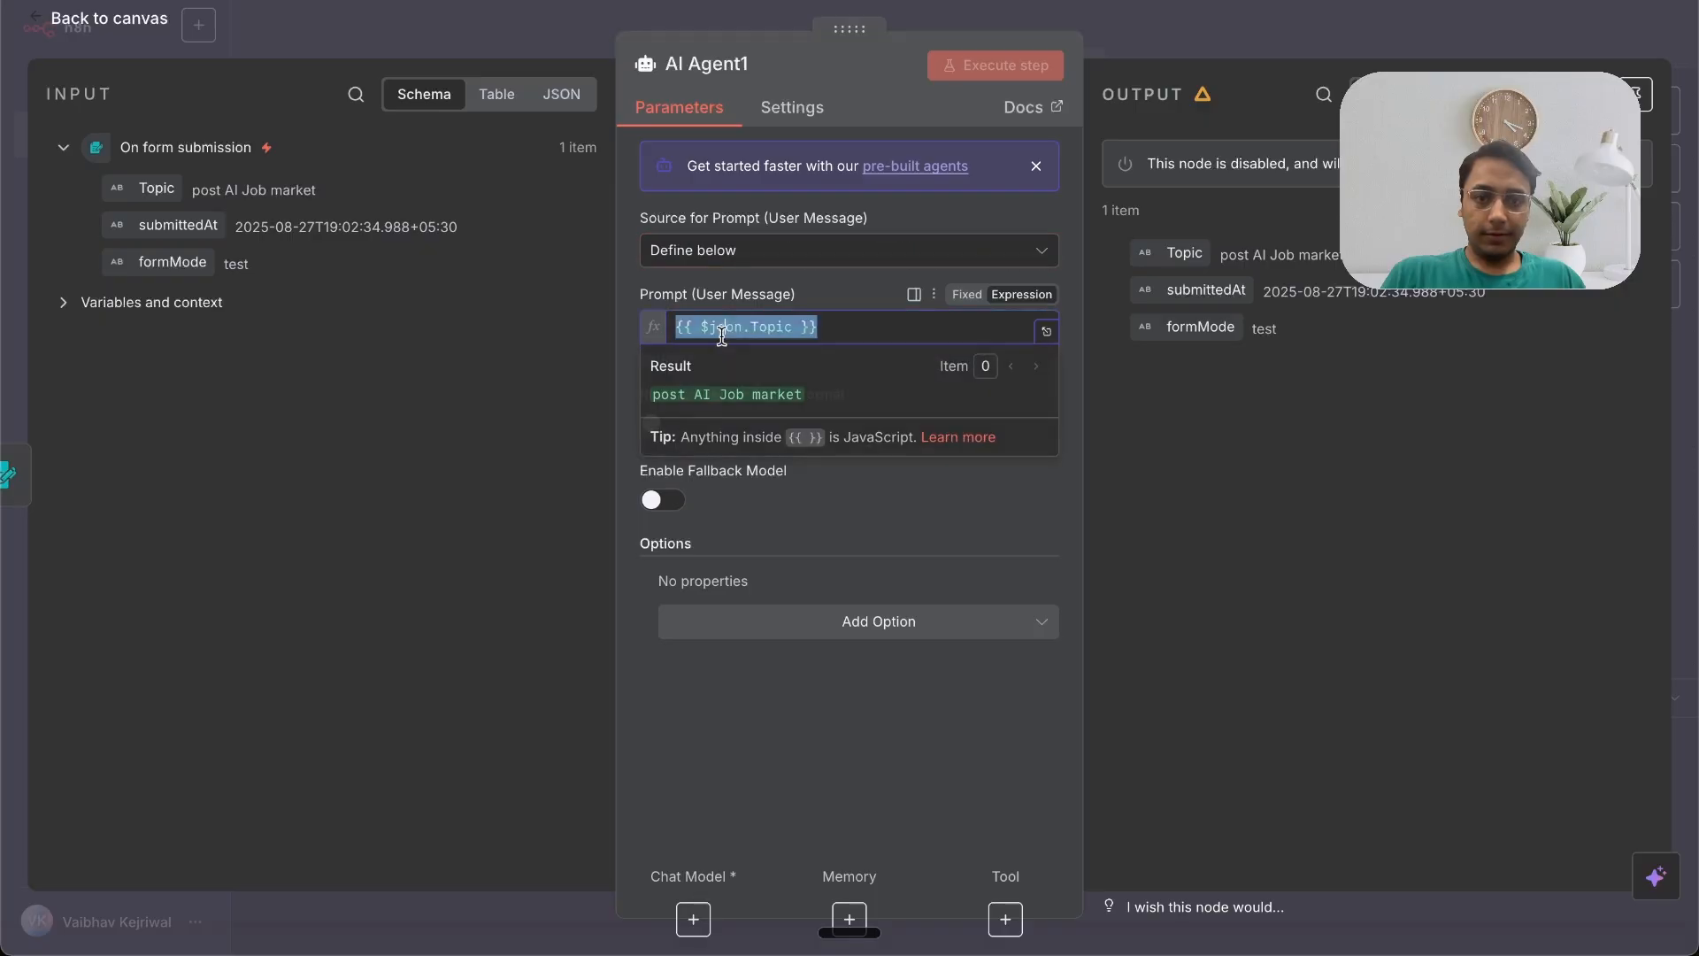
Step: Add a System Message option and enable Require Specific Output Format on the agent
left_click(828, 625)
left_click(793, 683)
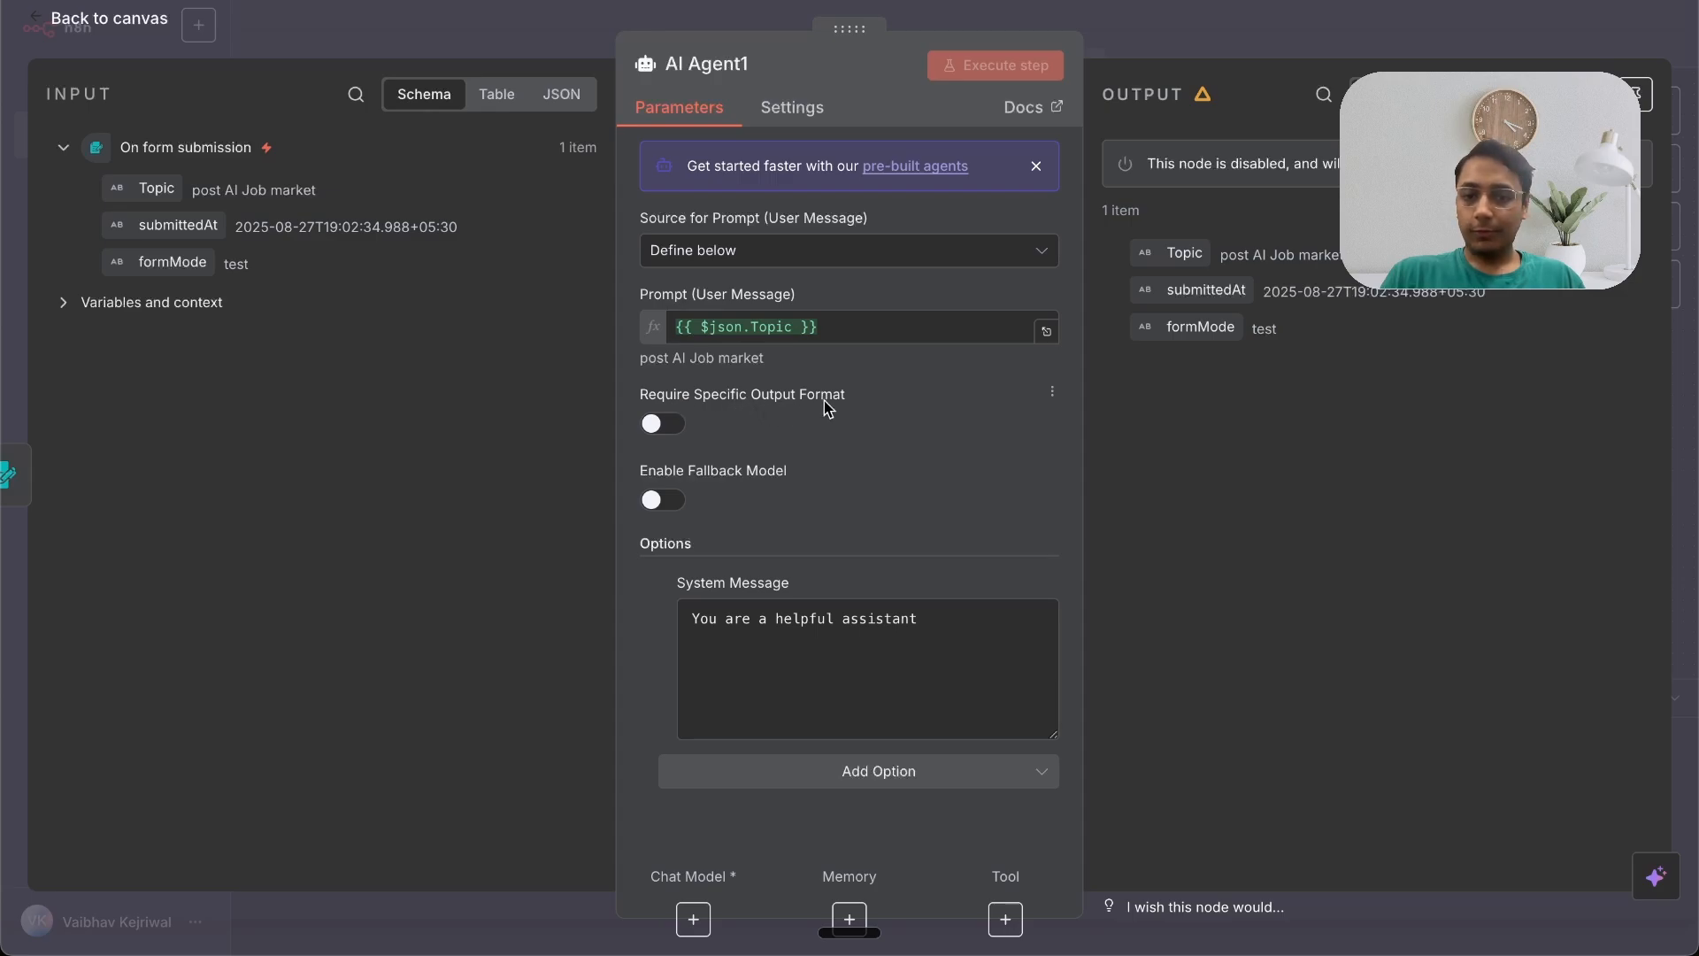
left_click(662, 425)
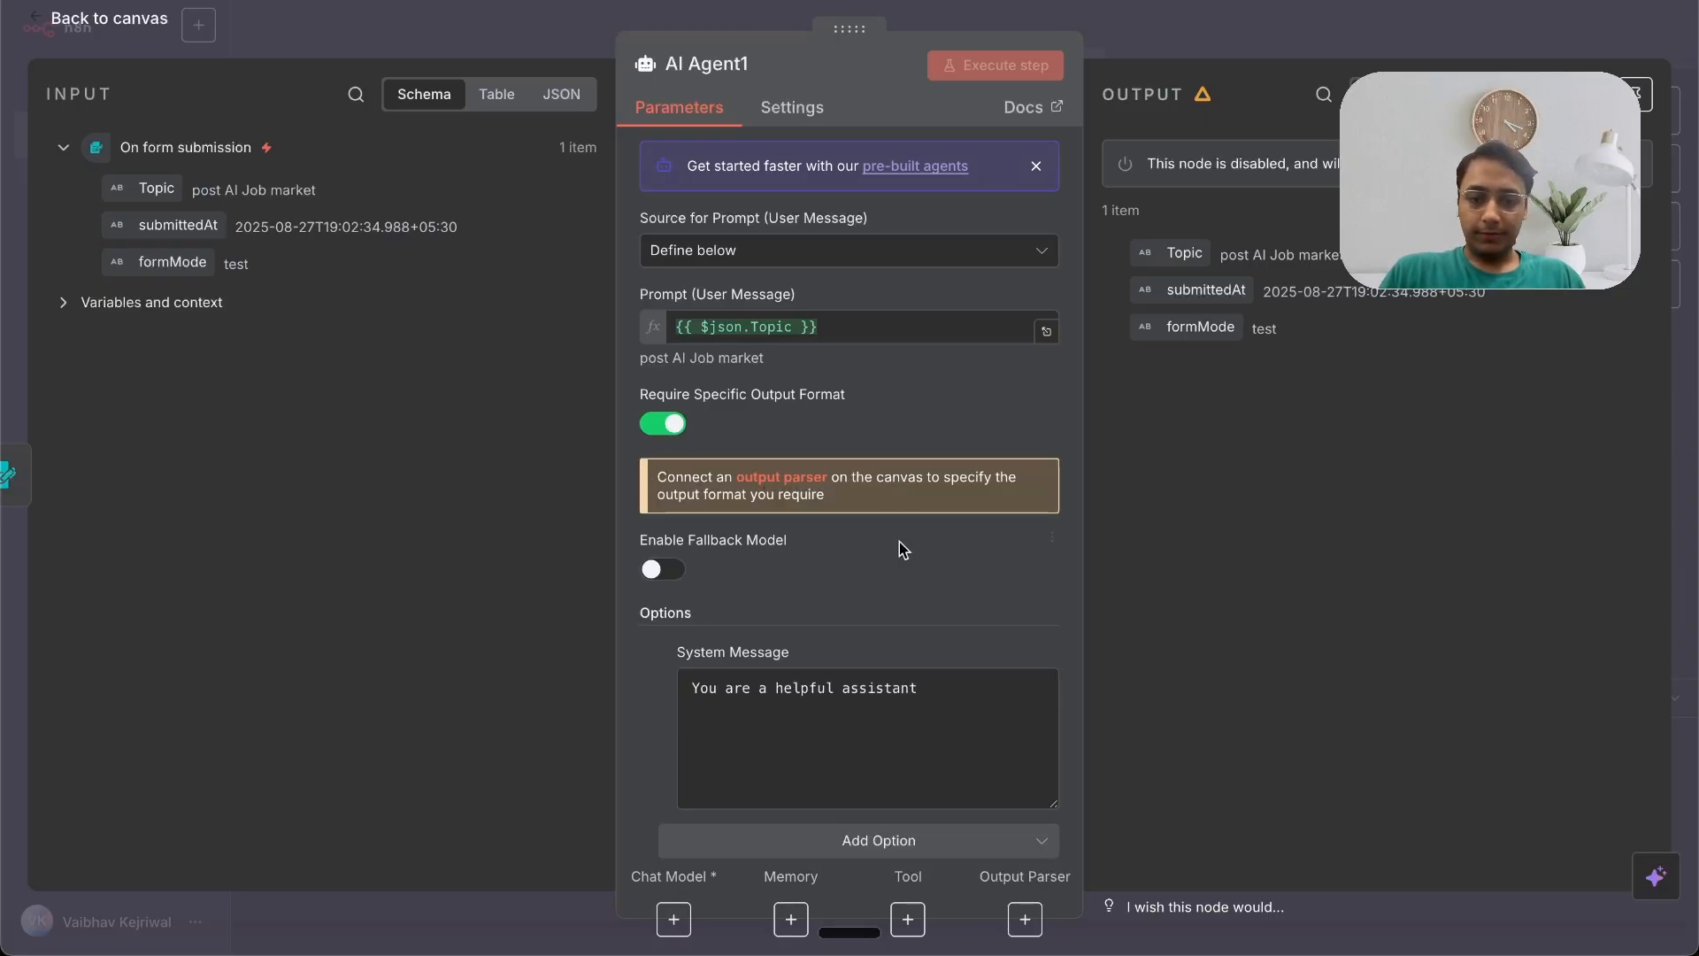
scroll(873, 576, "down", 1)
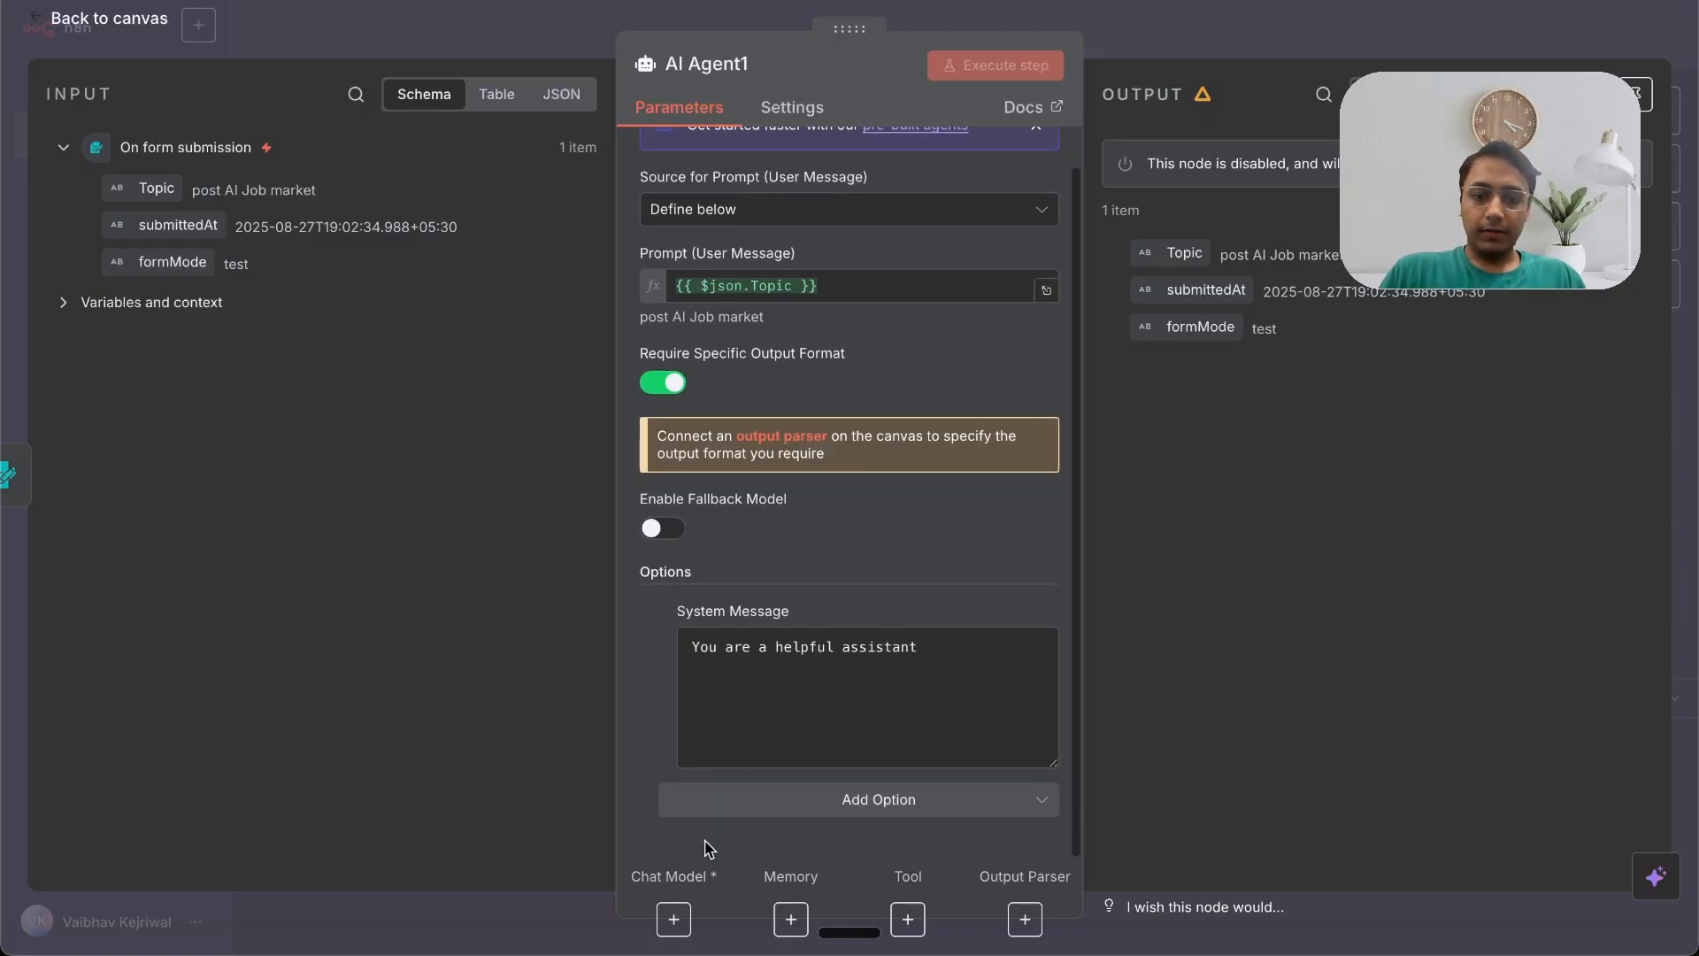
Step: Attach an OpenAI Chat Model to the agent using the gpt-5 model
left_click(674, 919)
type("open")
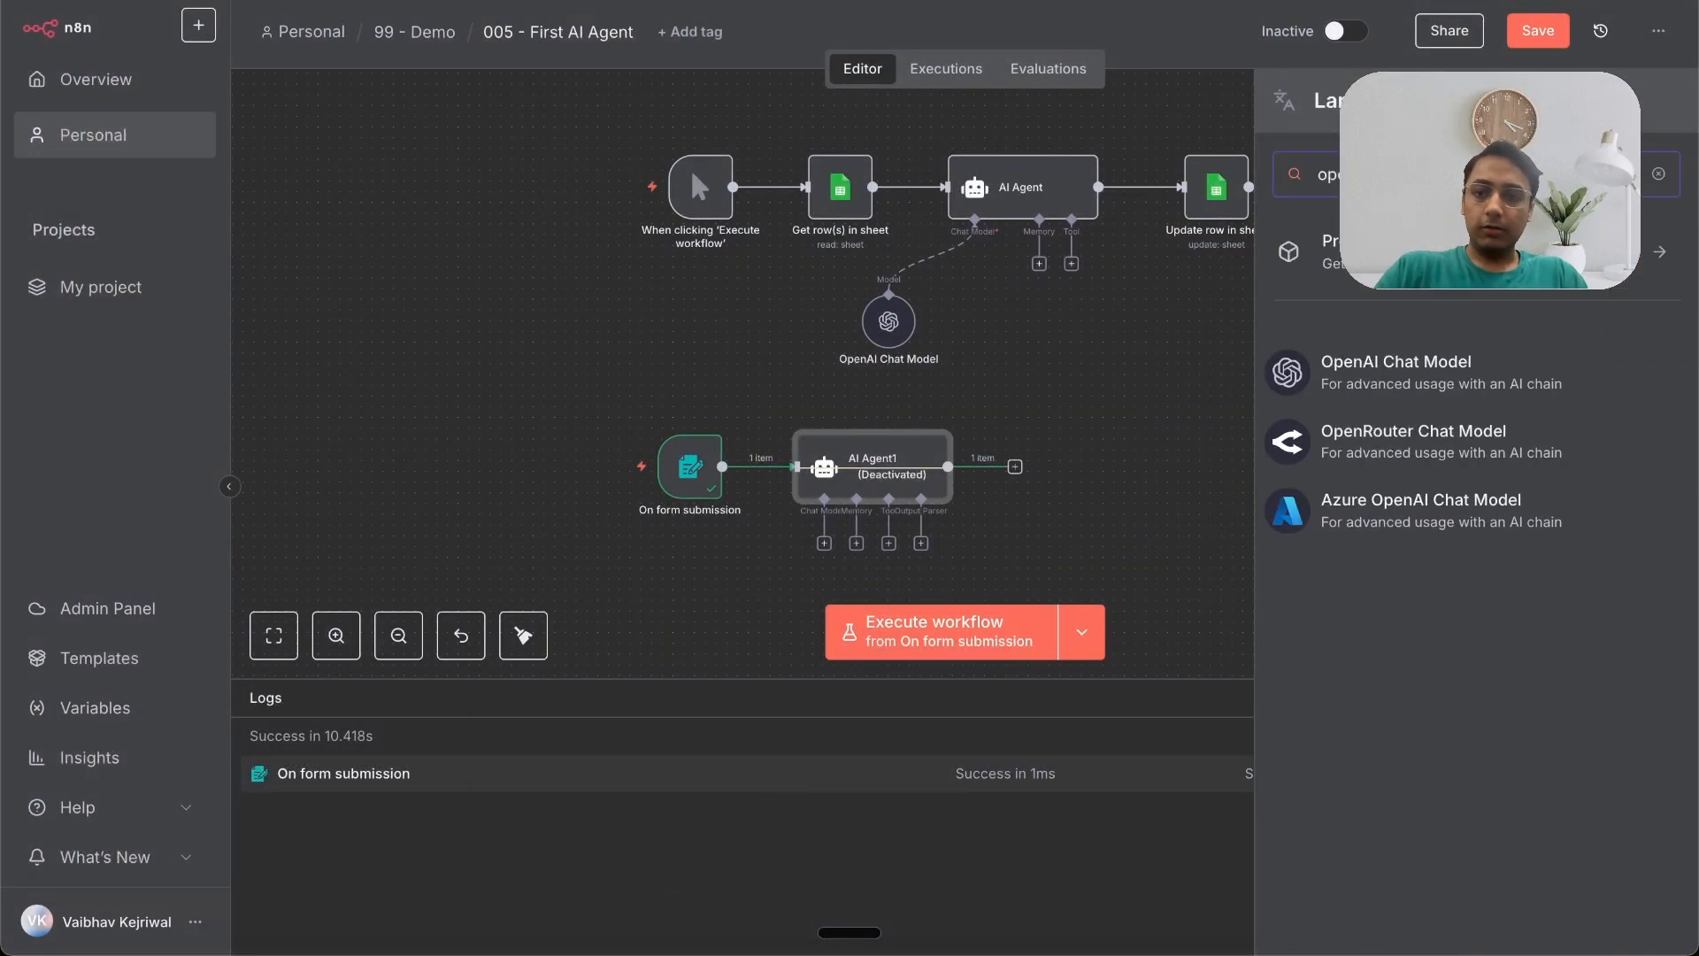
left_click(1354, 372)
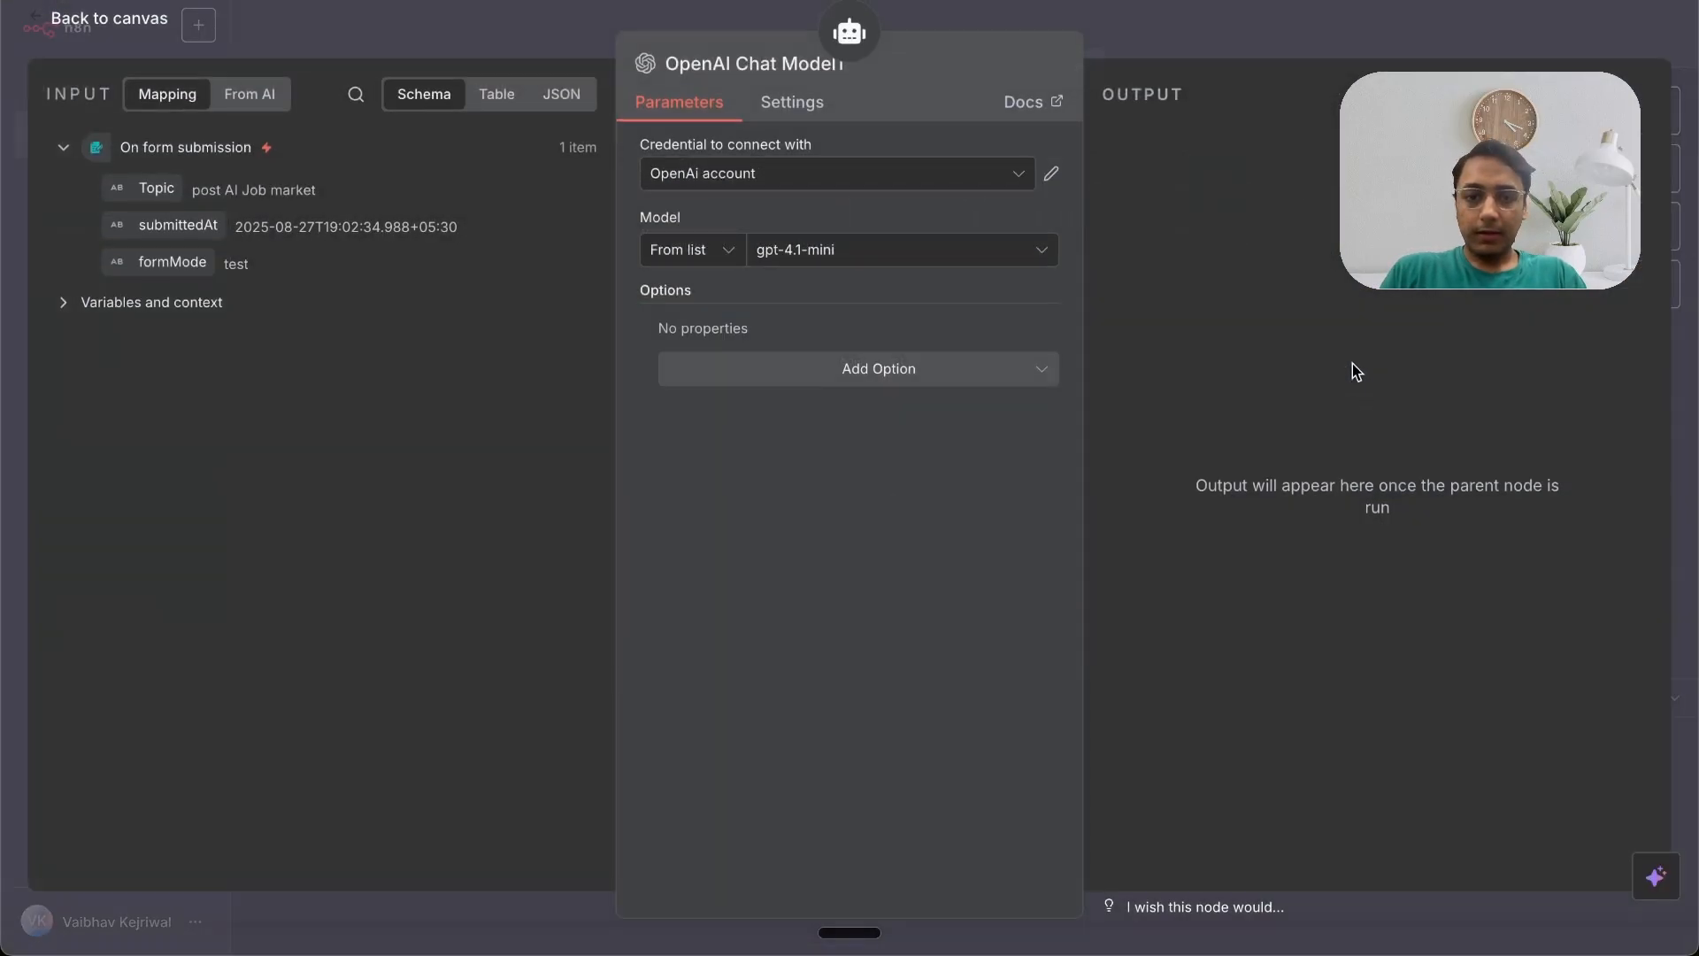
left_click(875, 262)
type("g")
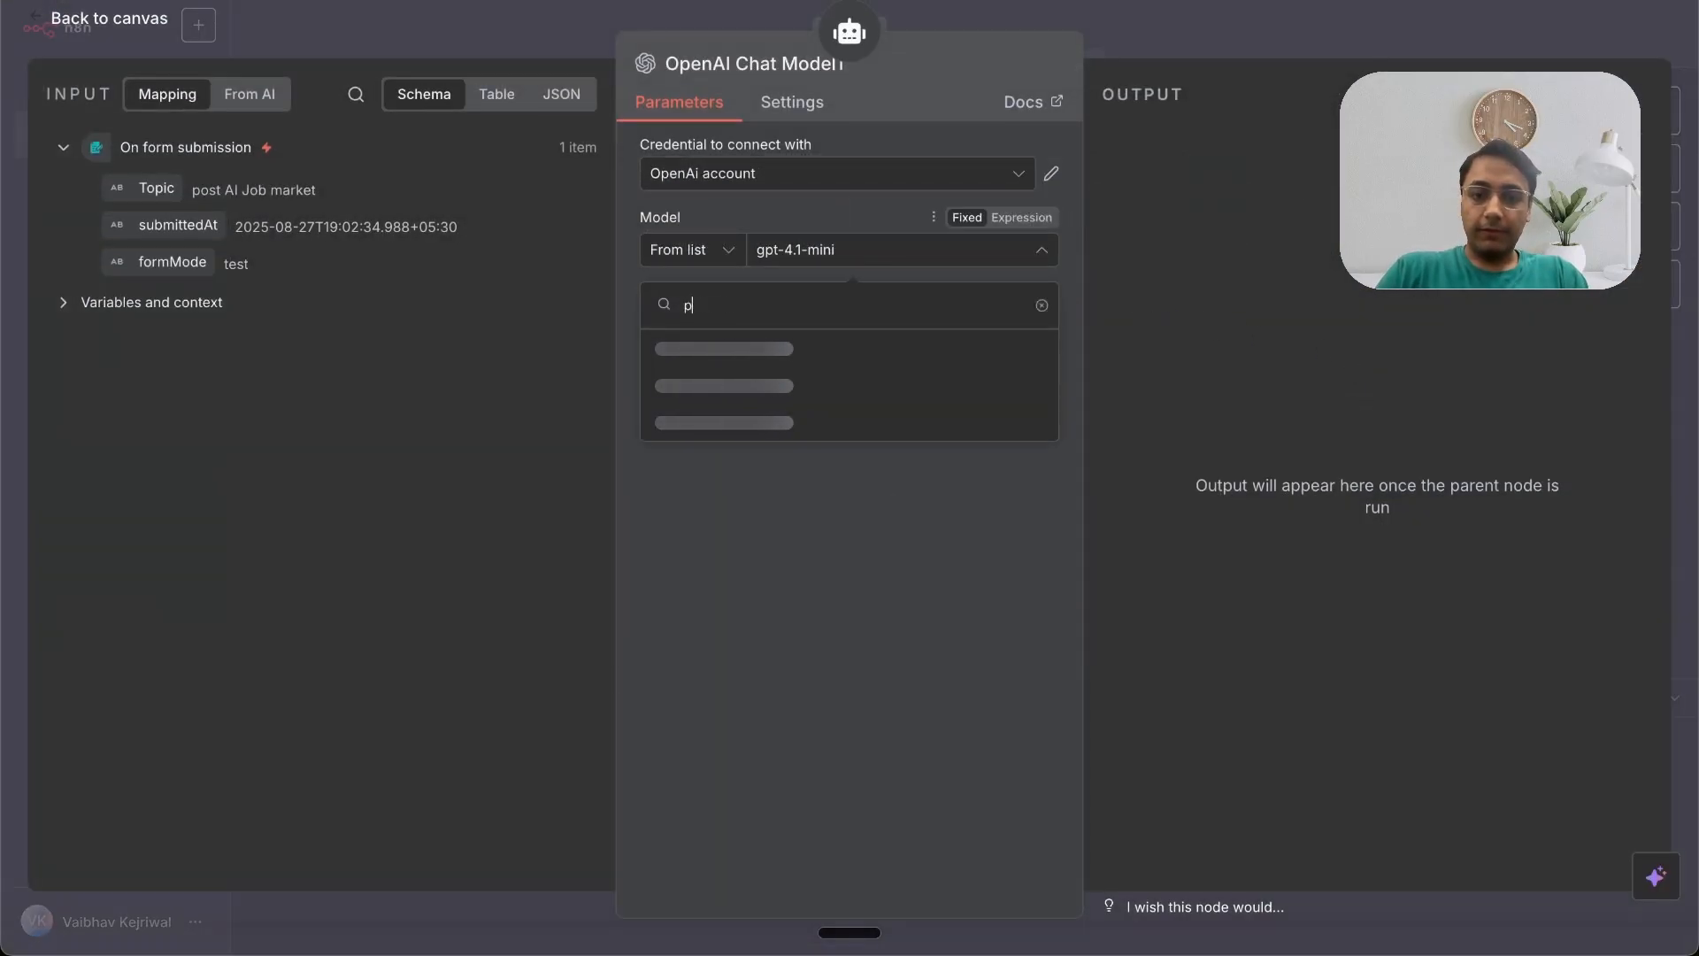
type("pt-5")
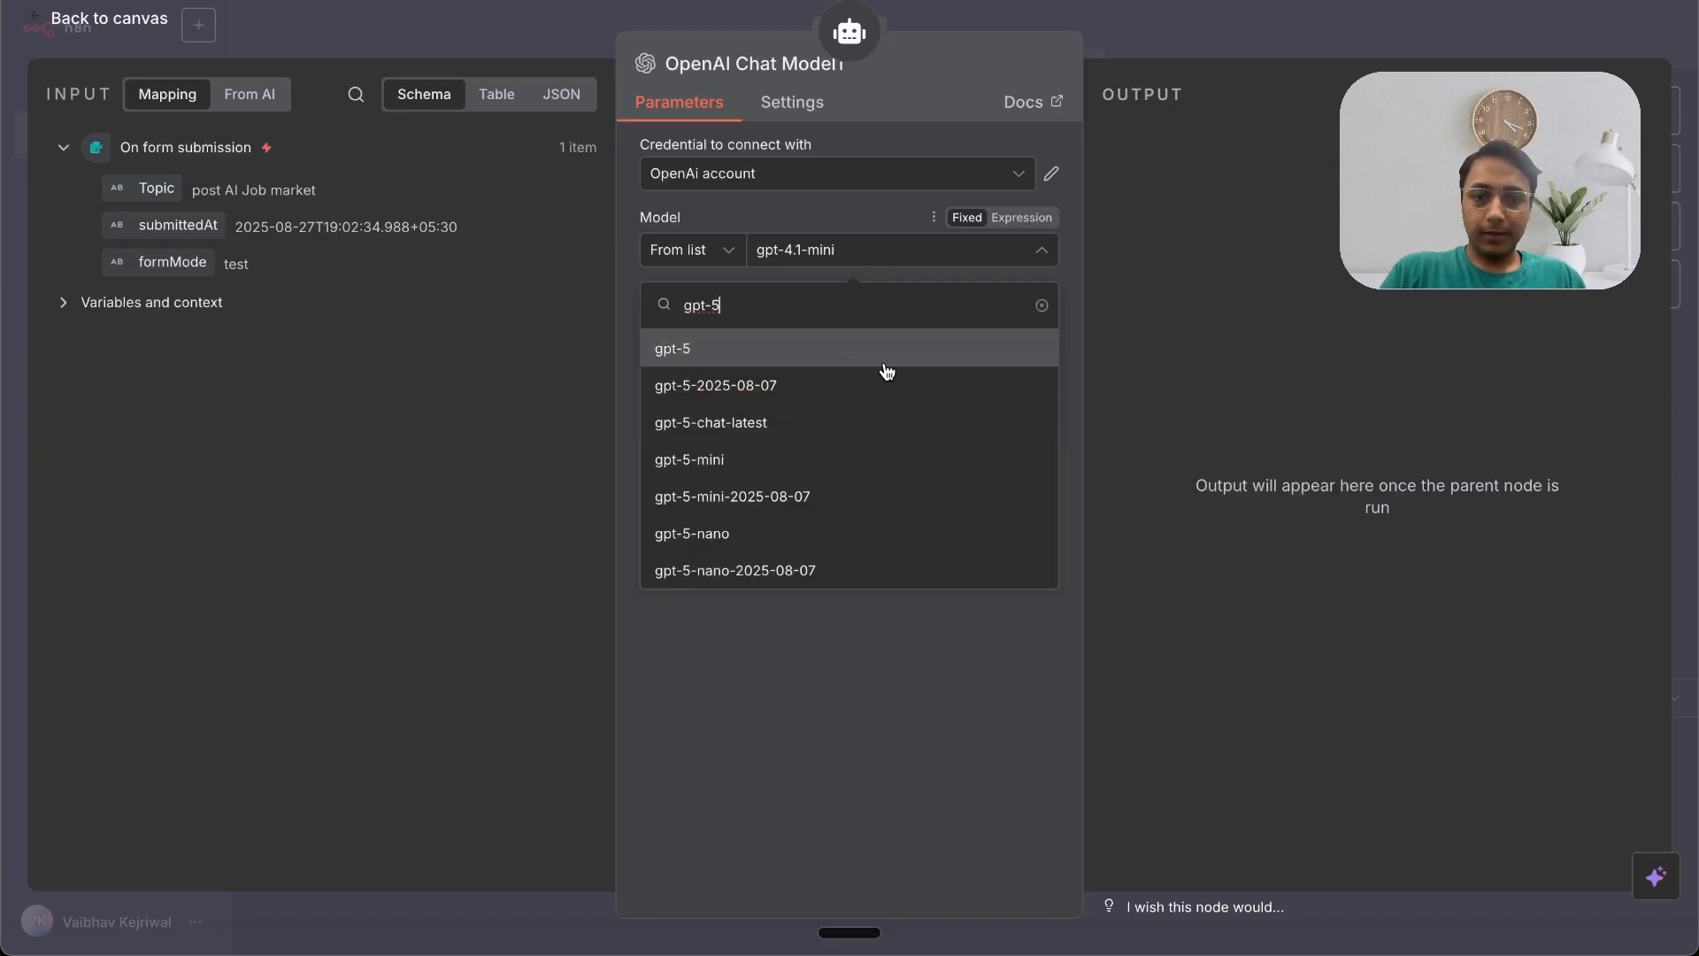
left_click(831, 350)
left_click(1157, 41)
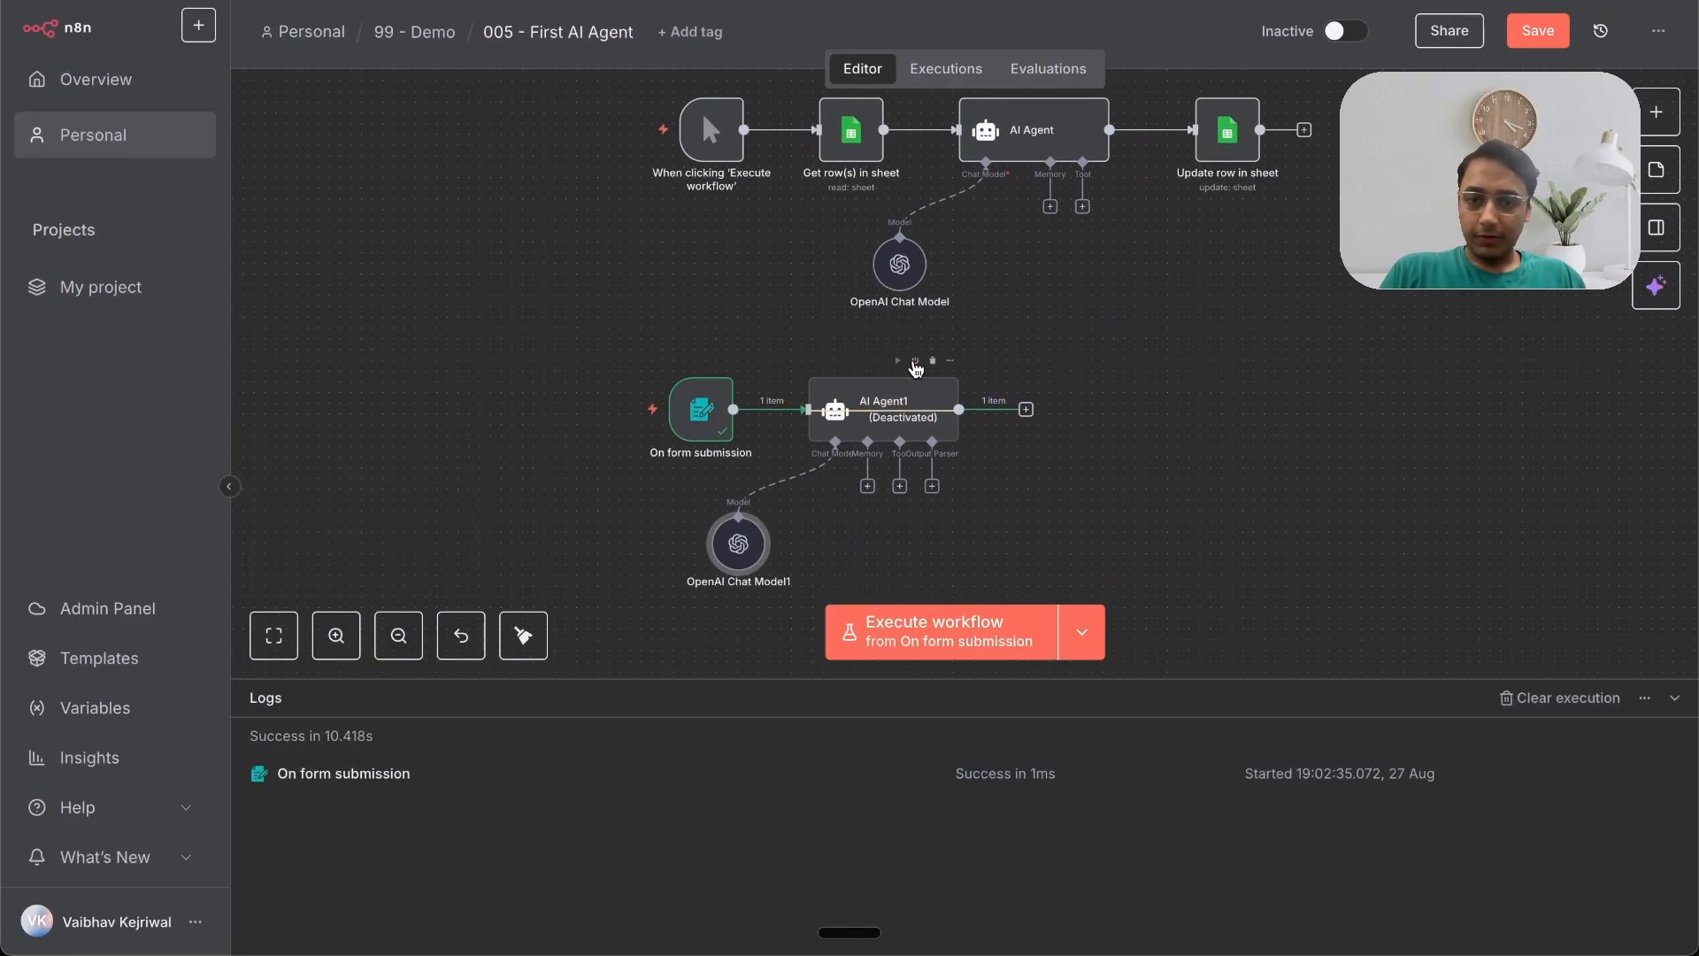
Step: Reactivate AI Agent1 and attach a Structured Output Parser to it
left_click(915, 360)
left_click(932, 486)
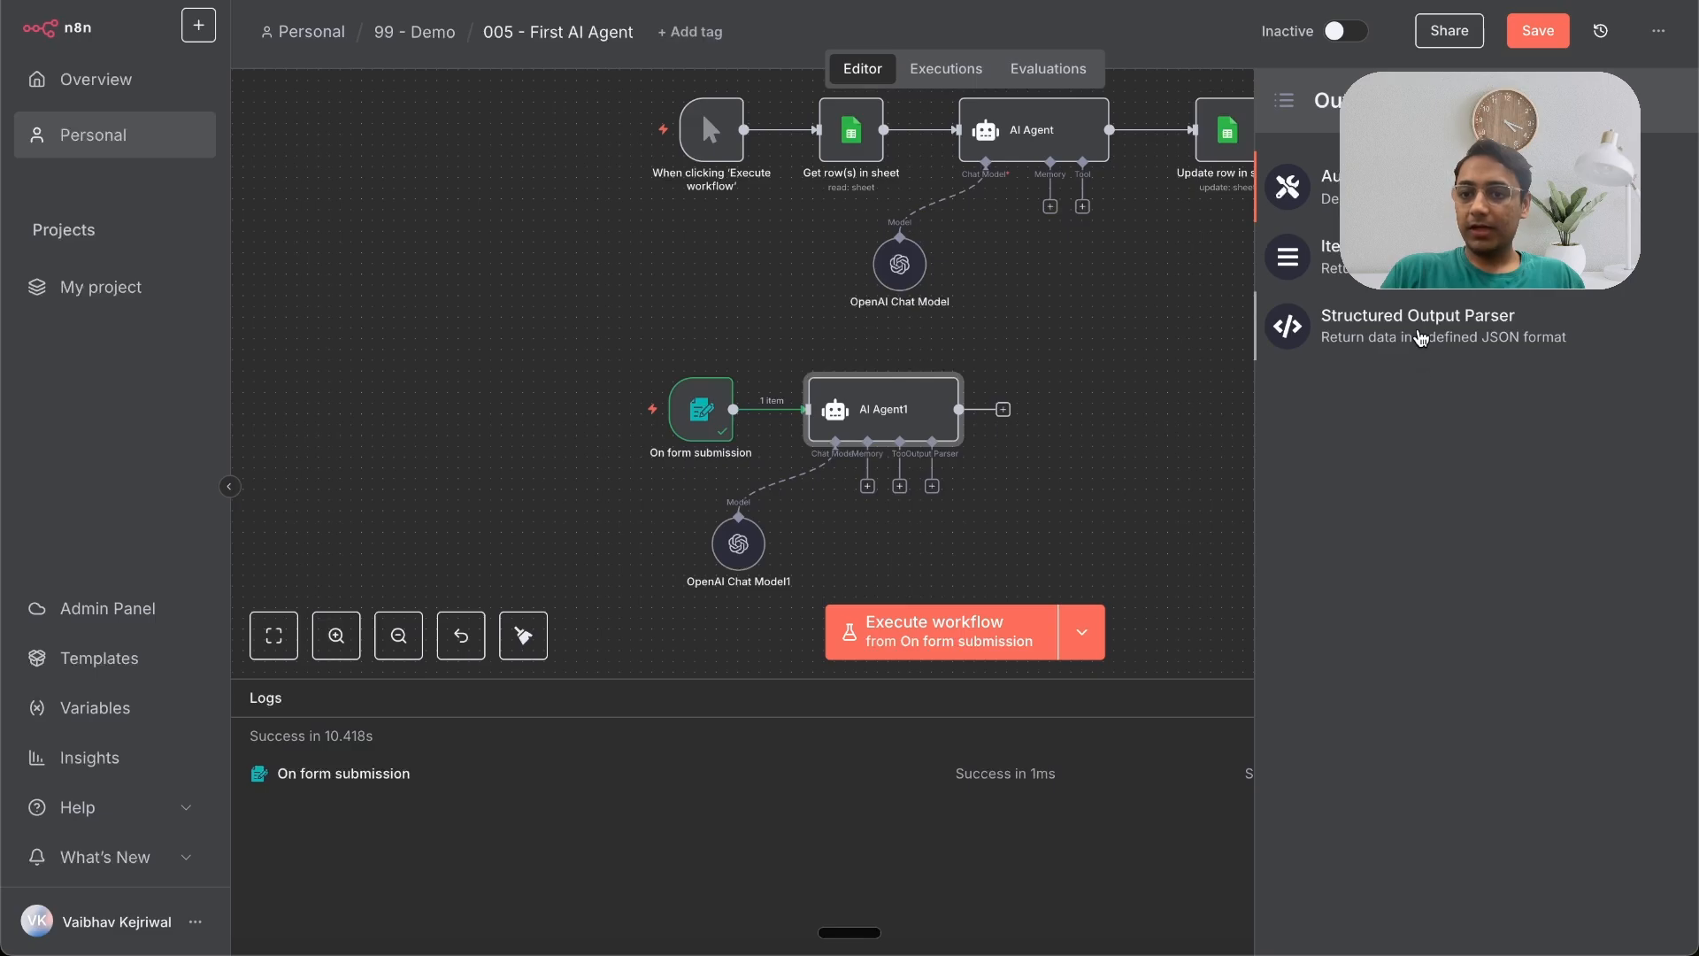
left_click(1420, 338)
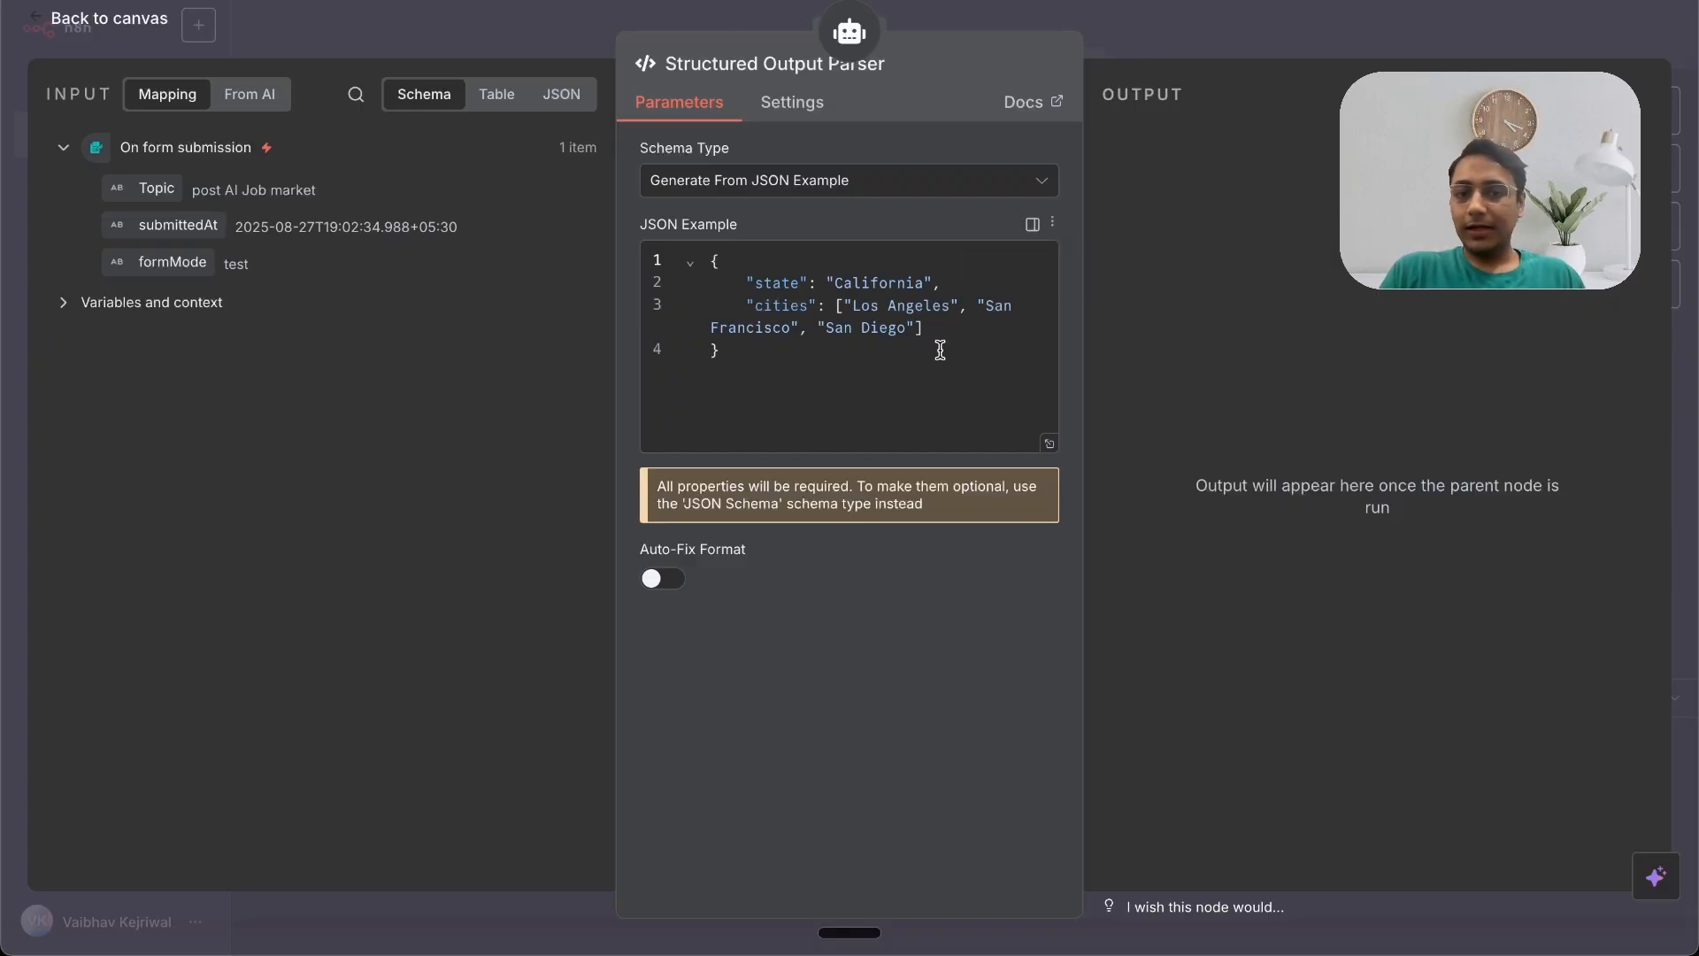
left_click(1182, 36)
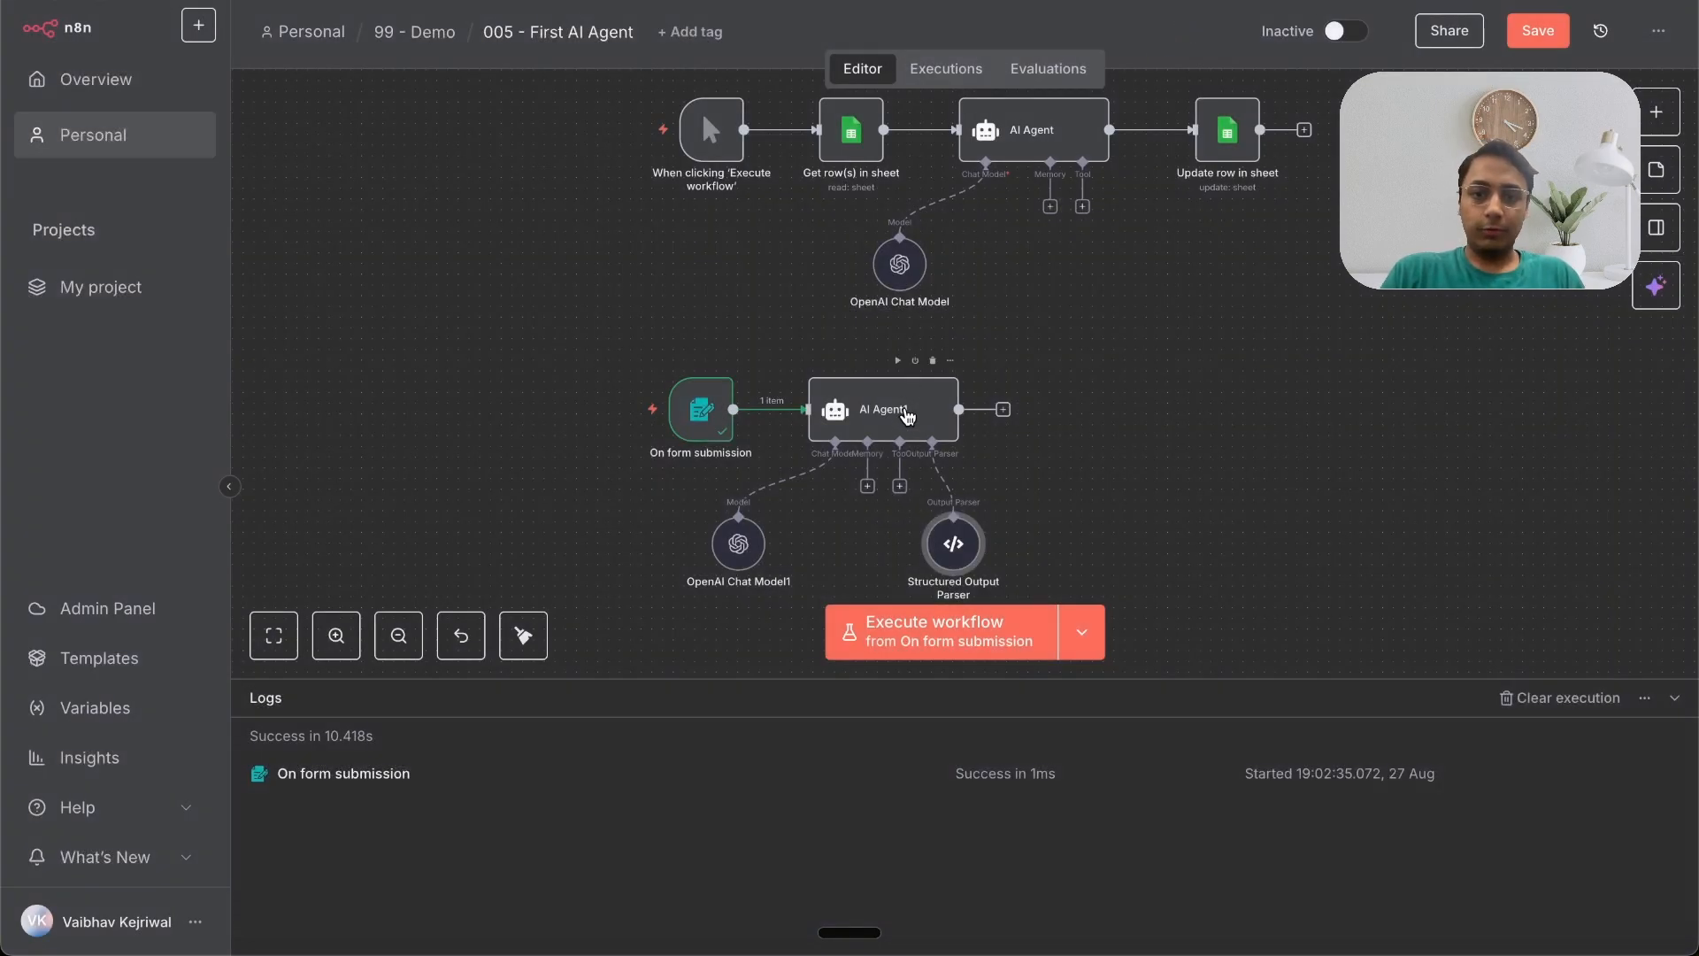
Step: Switch the agent's system message, asking for three LinkedIn content angles as separate fields, to an expression
double_click(896, 421)
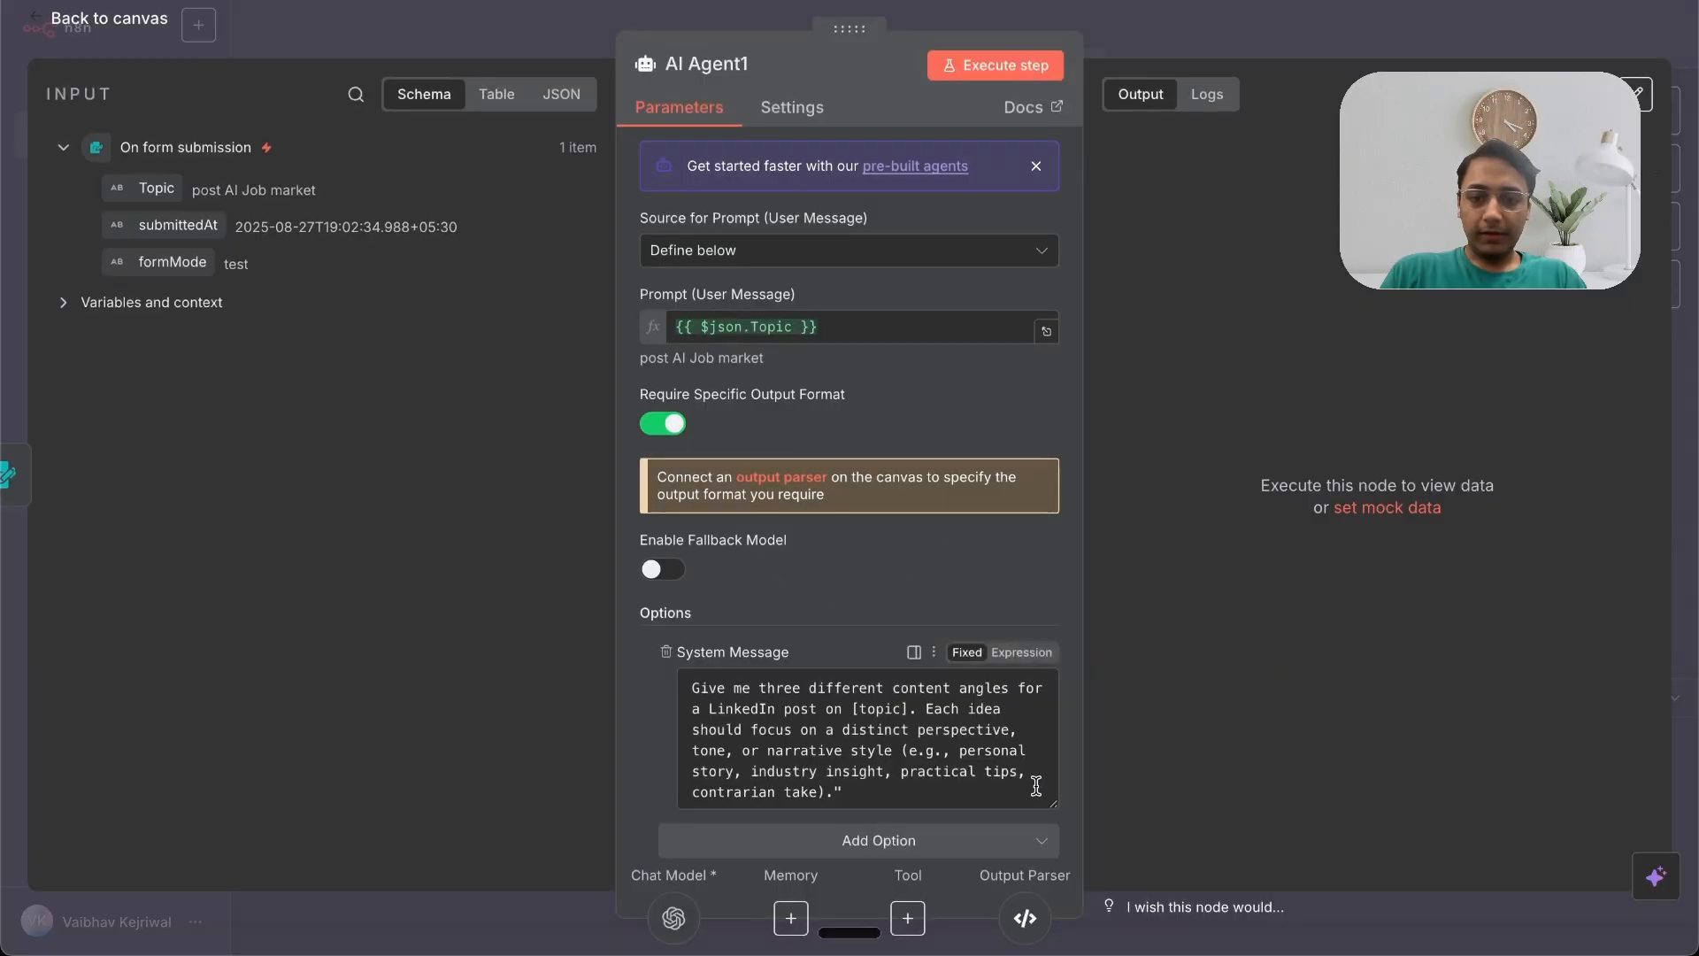
left_click(1022, 653)
left_click(1041, 786)
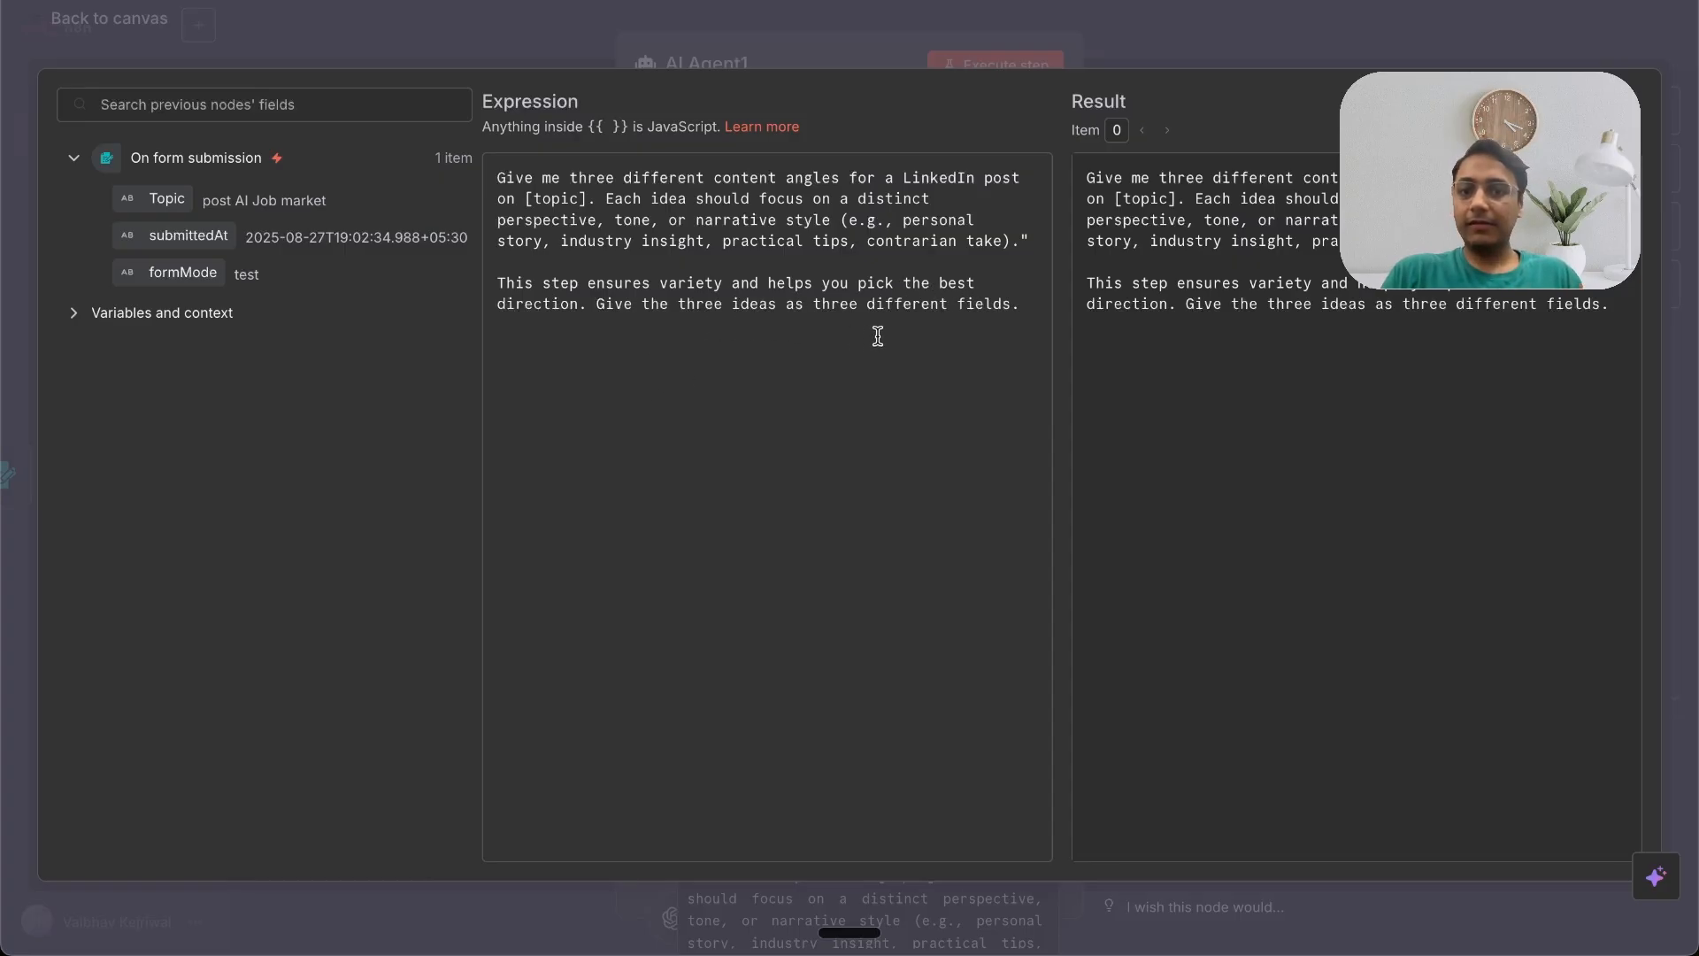
left_click(1127, 35)
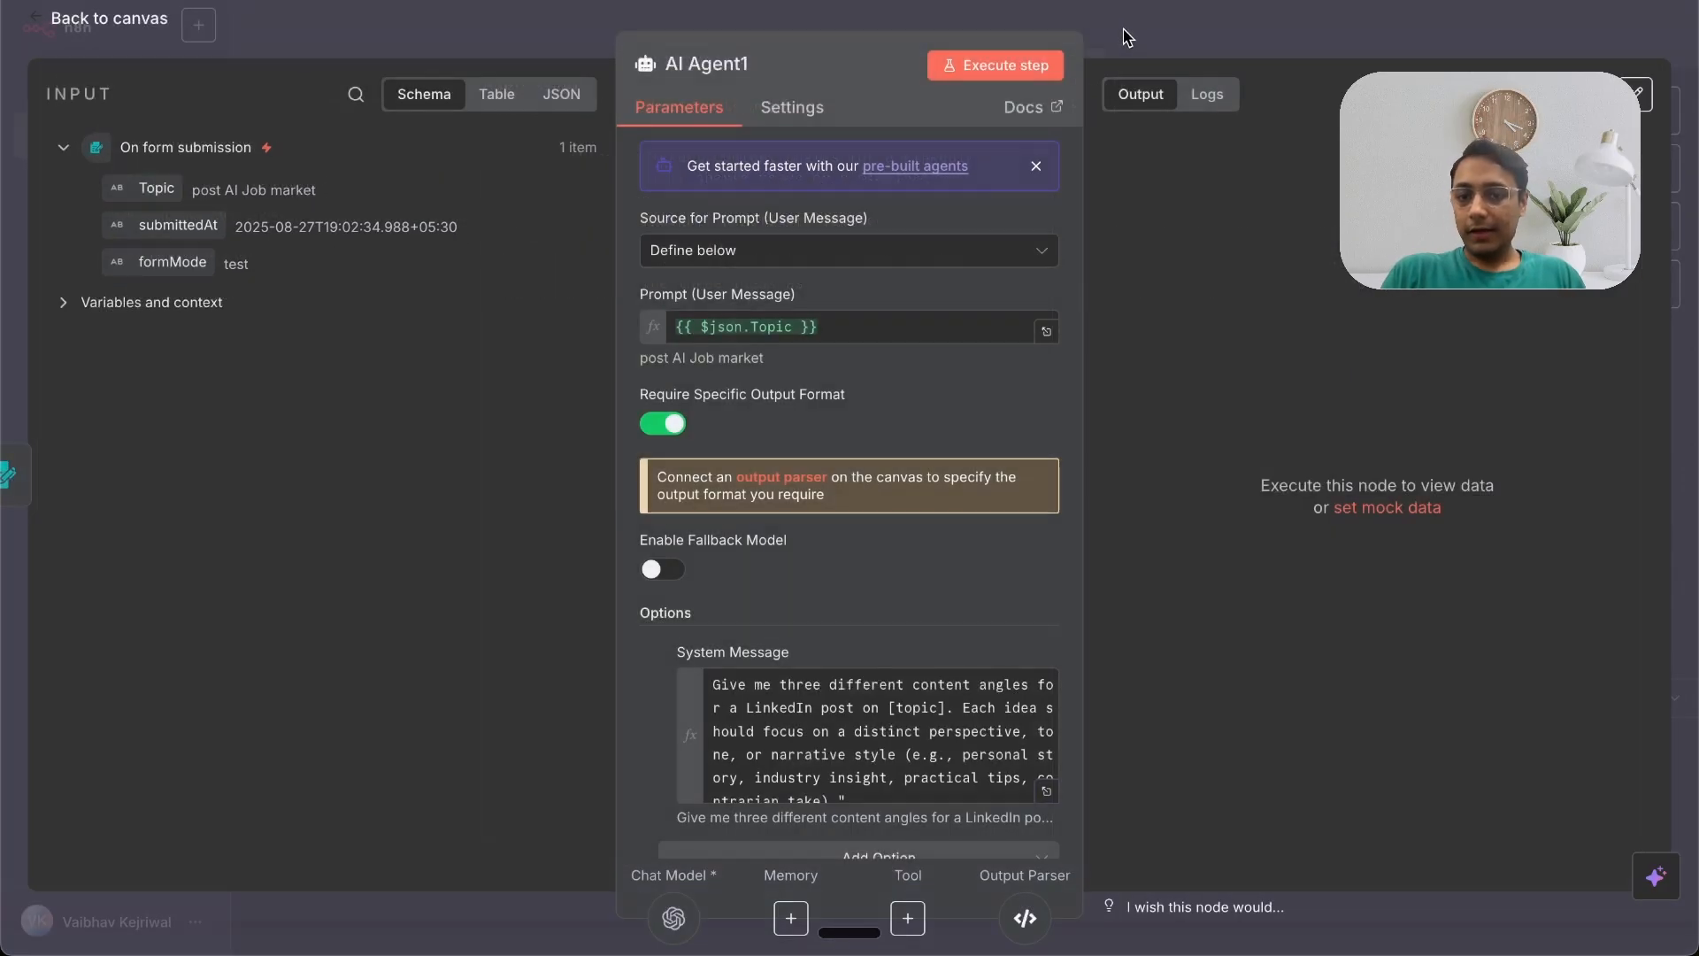
left_click(1133, 60)
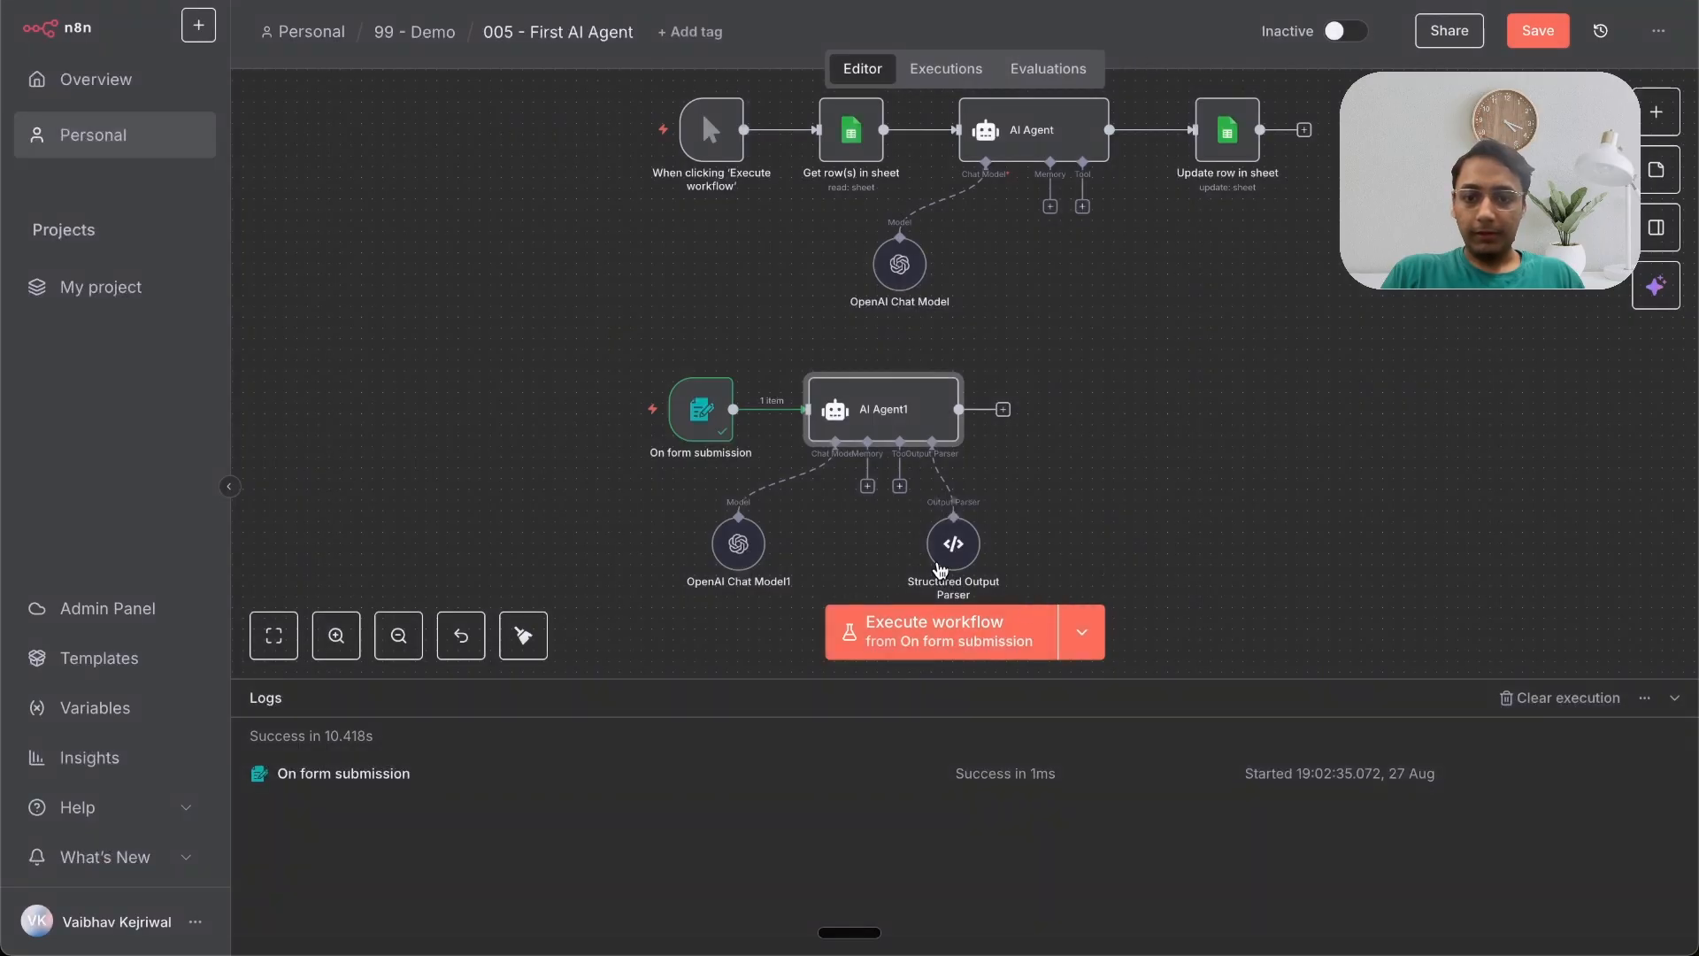
Step: Check the output parser's JSON example, then pin the form submission node's test output data
double_click(953, 544)
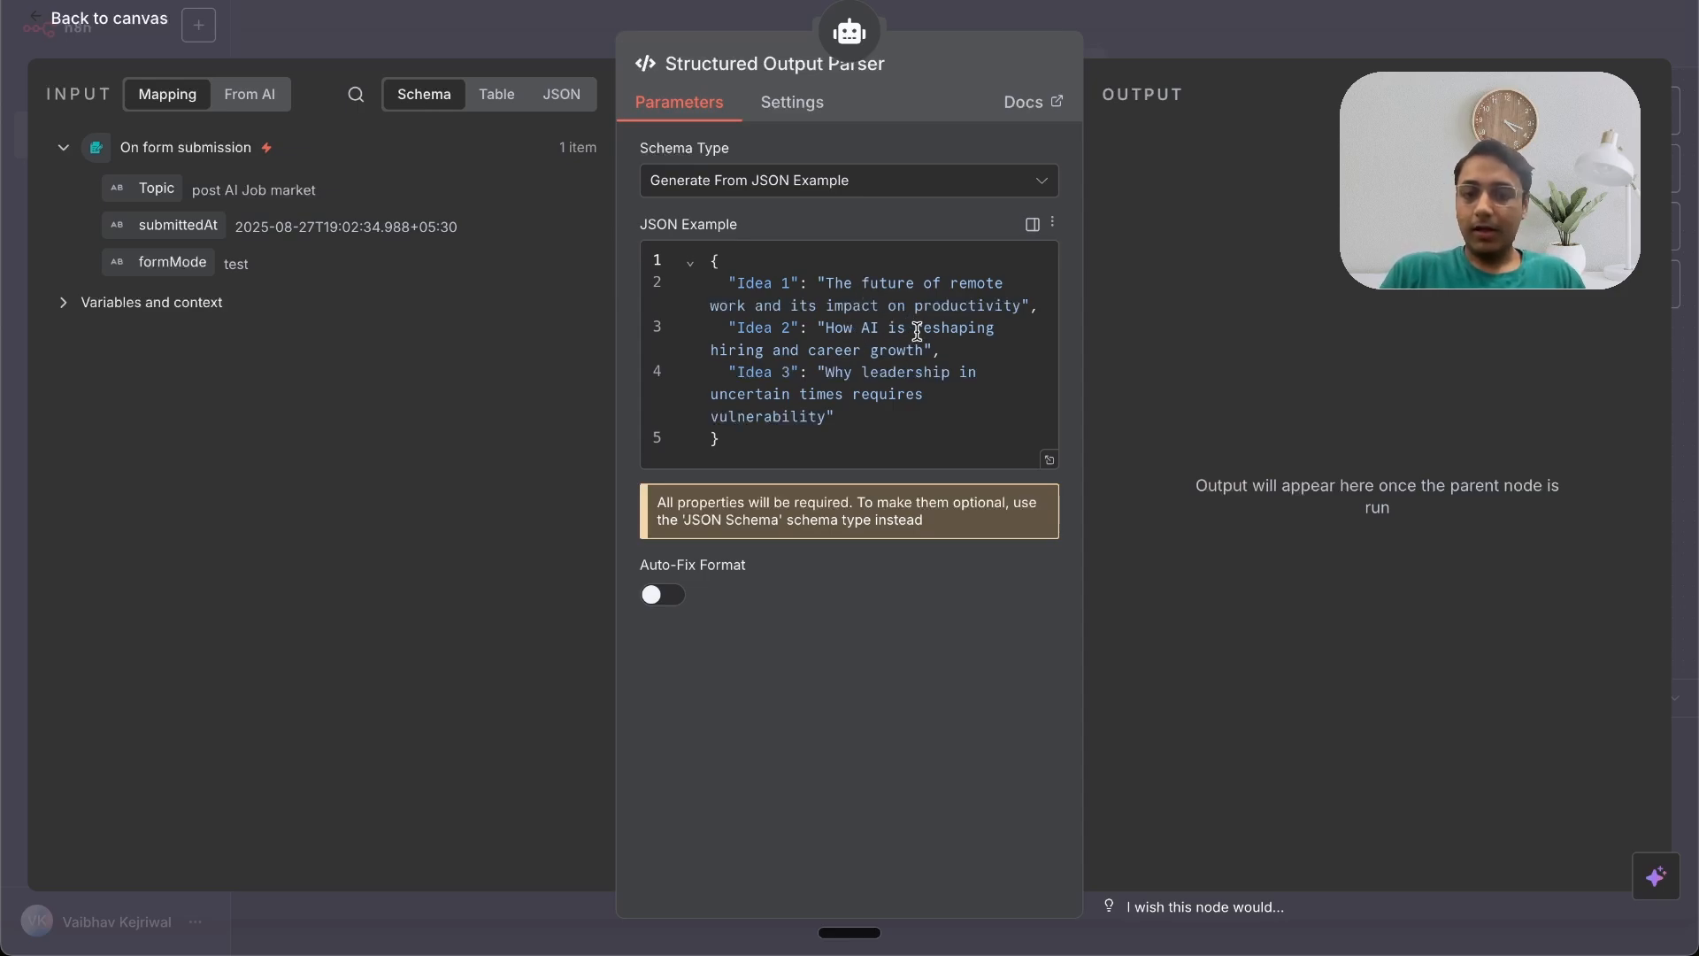
key("Escape")
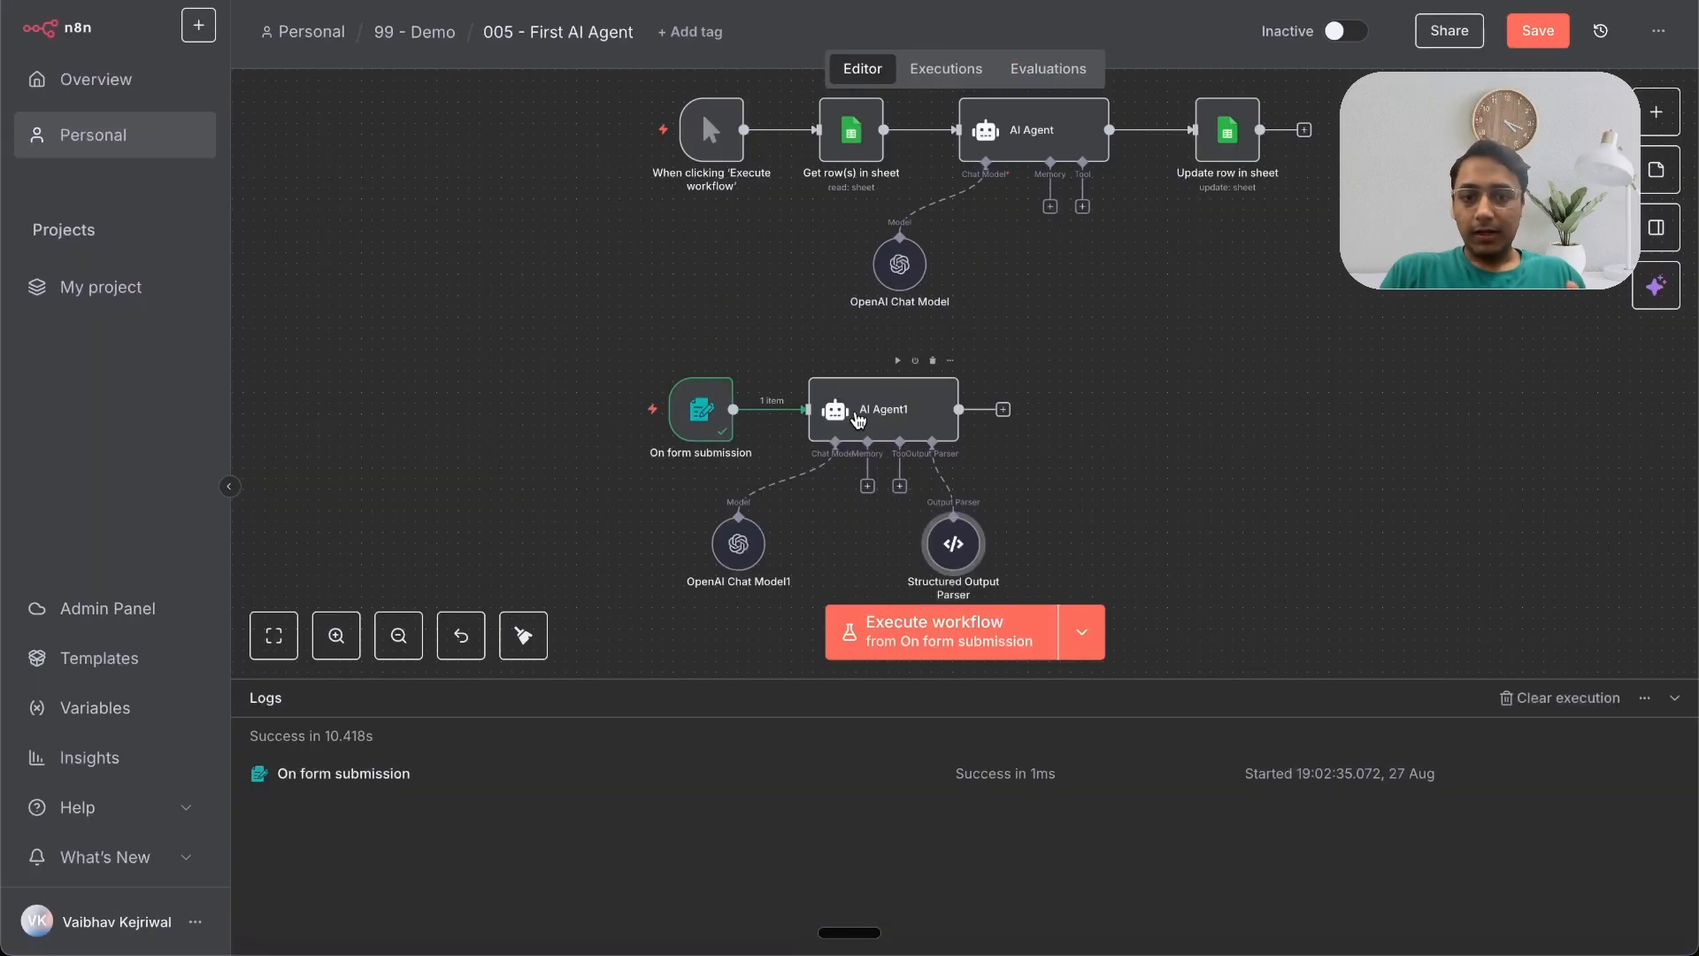
double_click(704, 408)
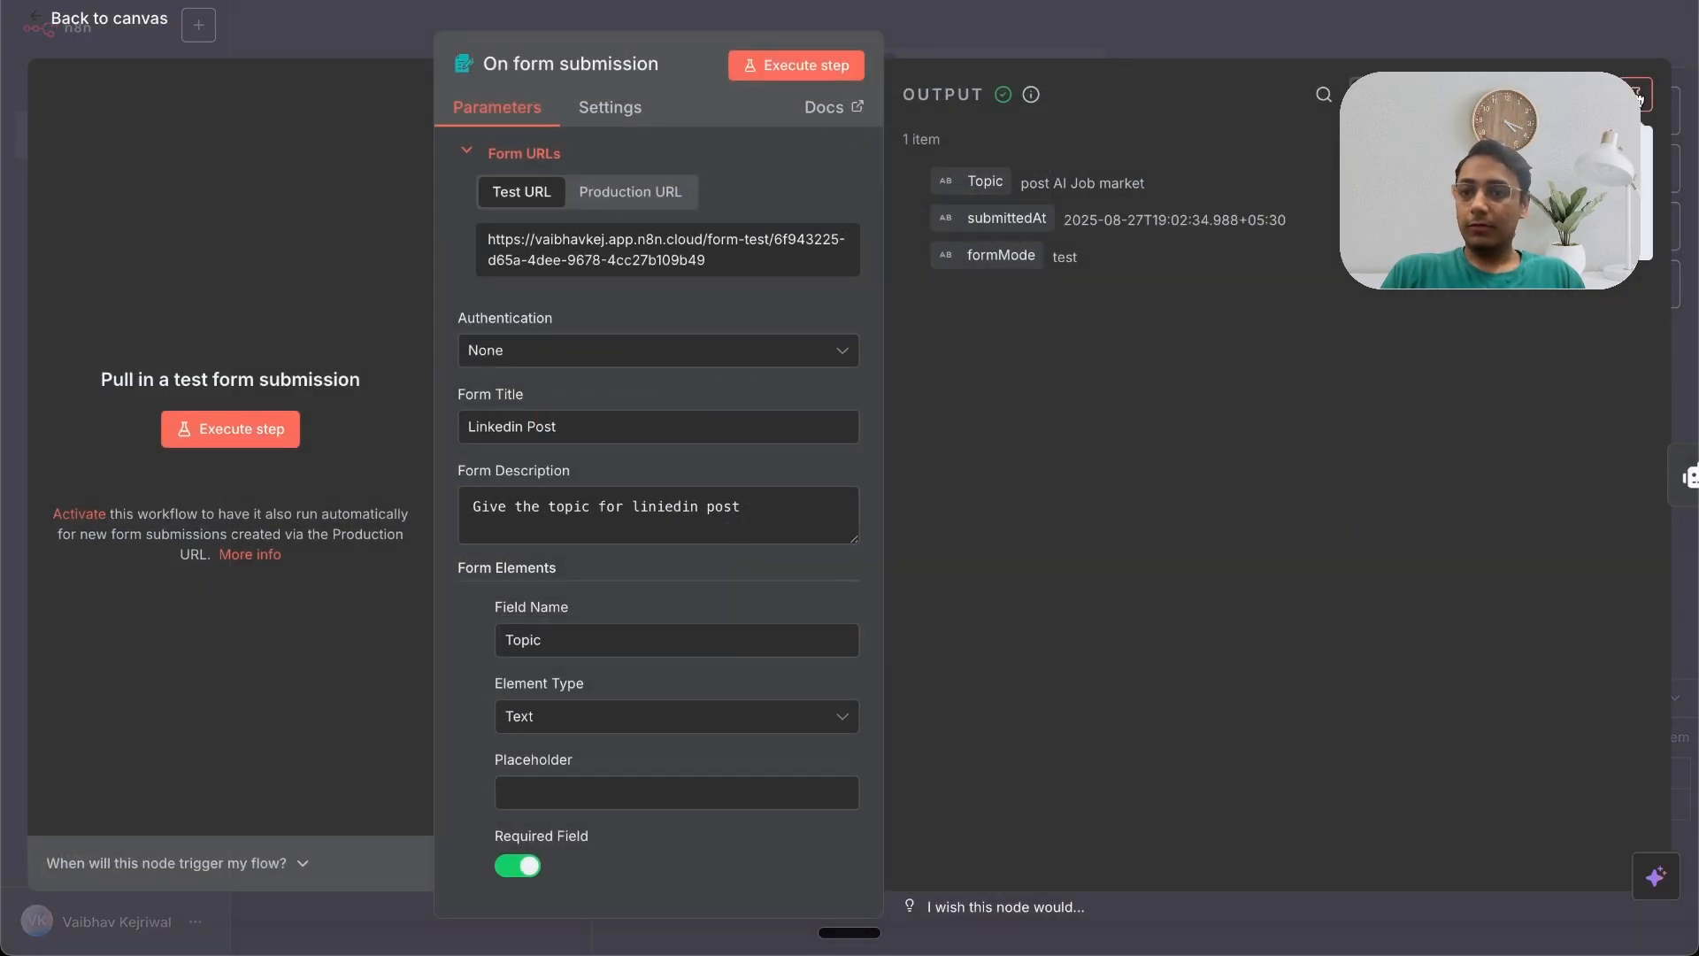
left_click(1636, 95)
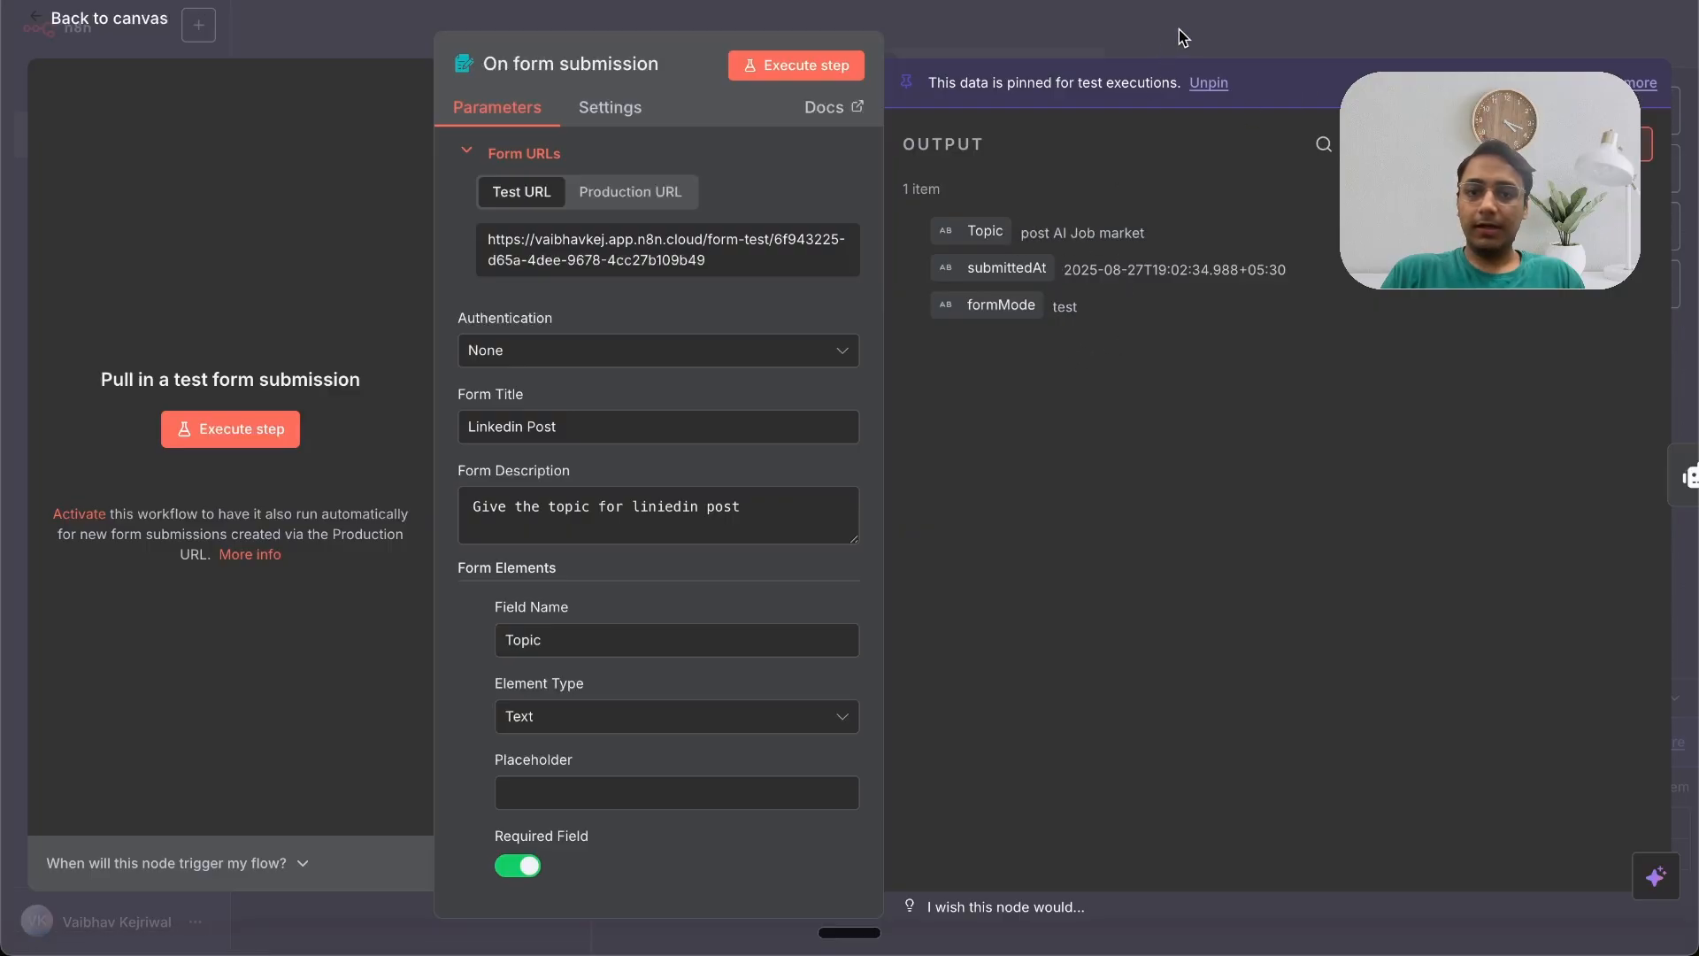
left_click(1179, 29)
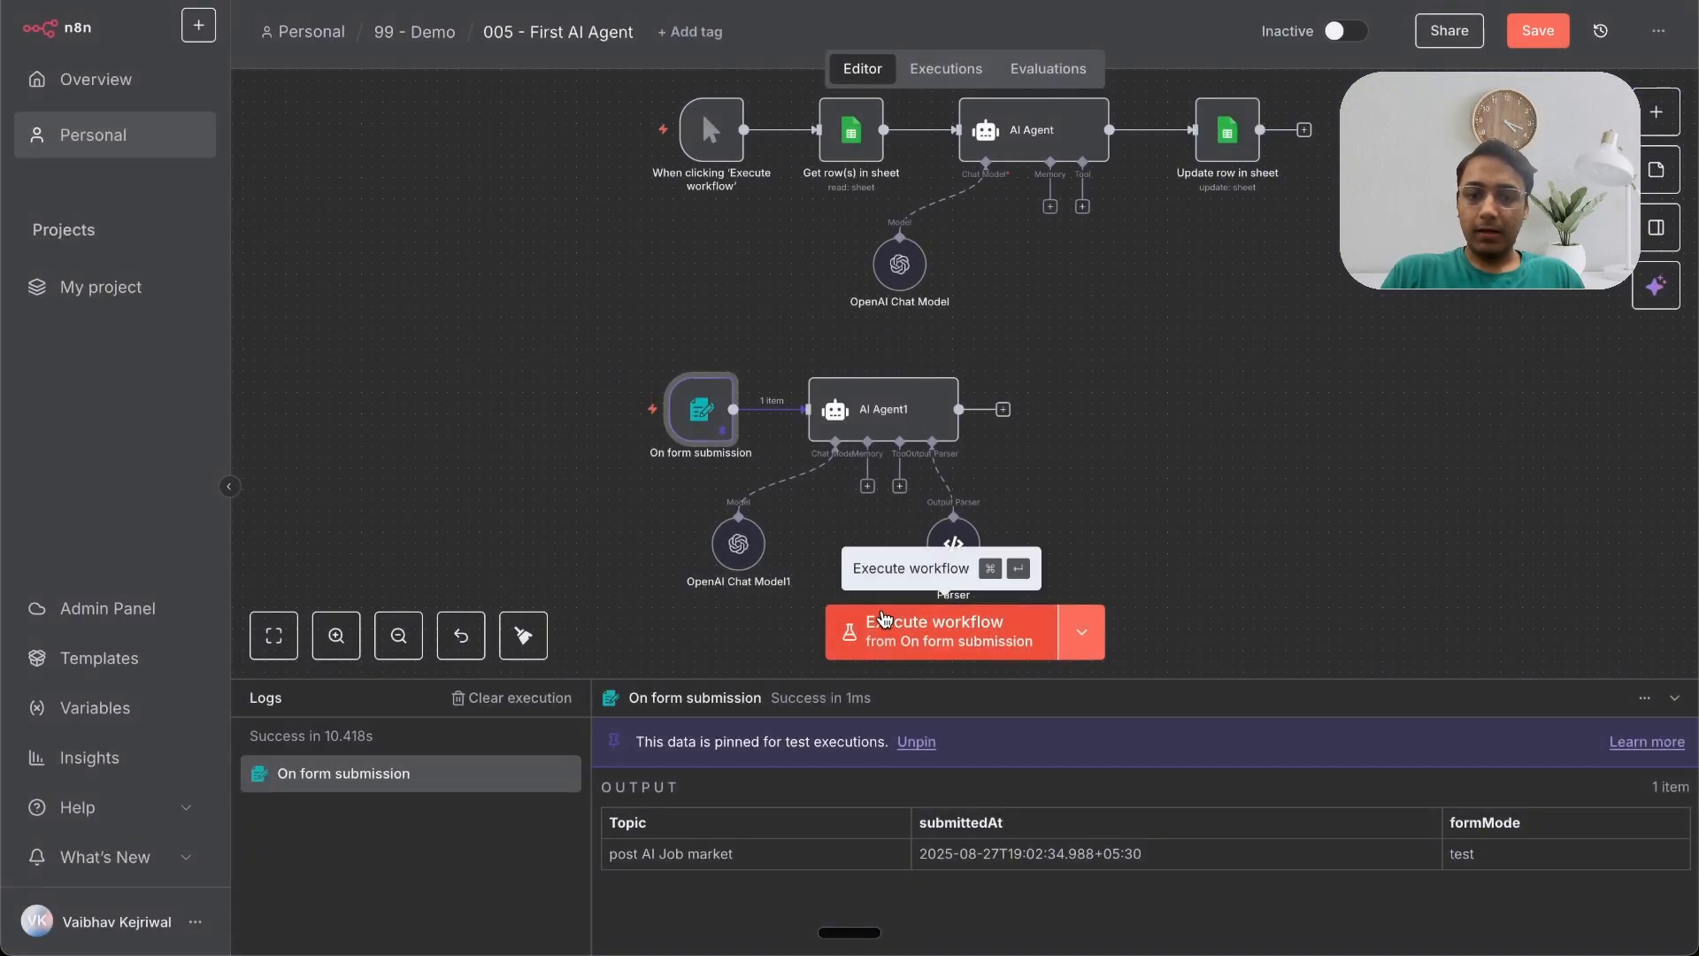
Step: Run the form-triggered workflow and inspect the Structured Output Parser's result
left_click(637, 418)
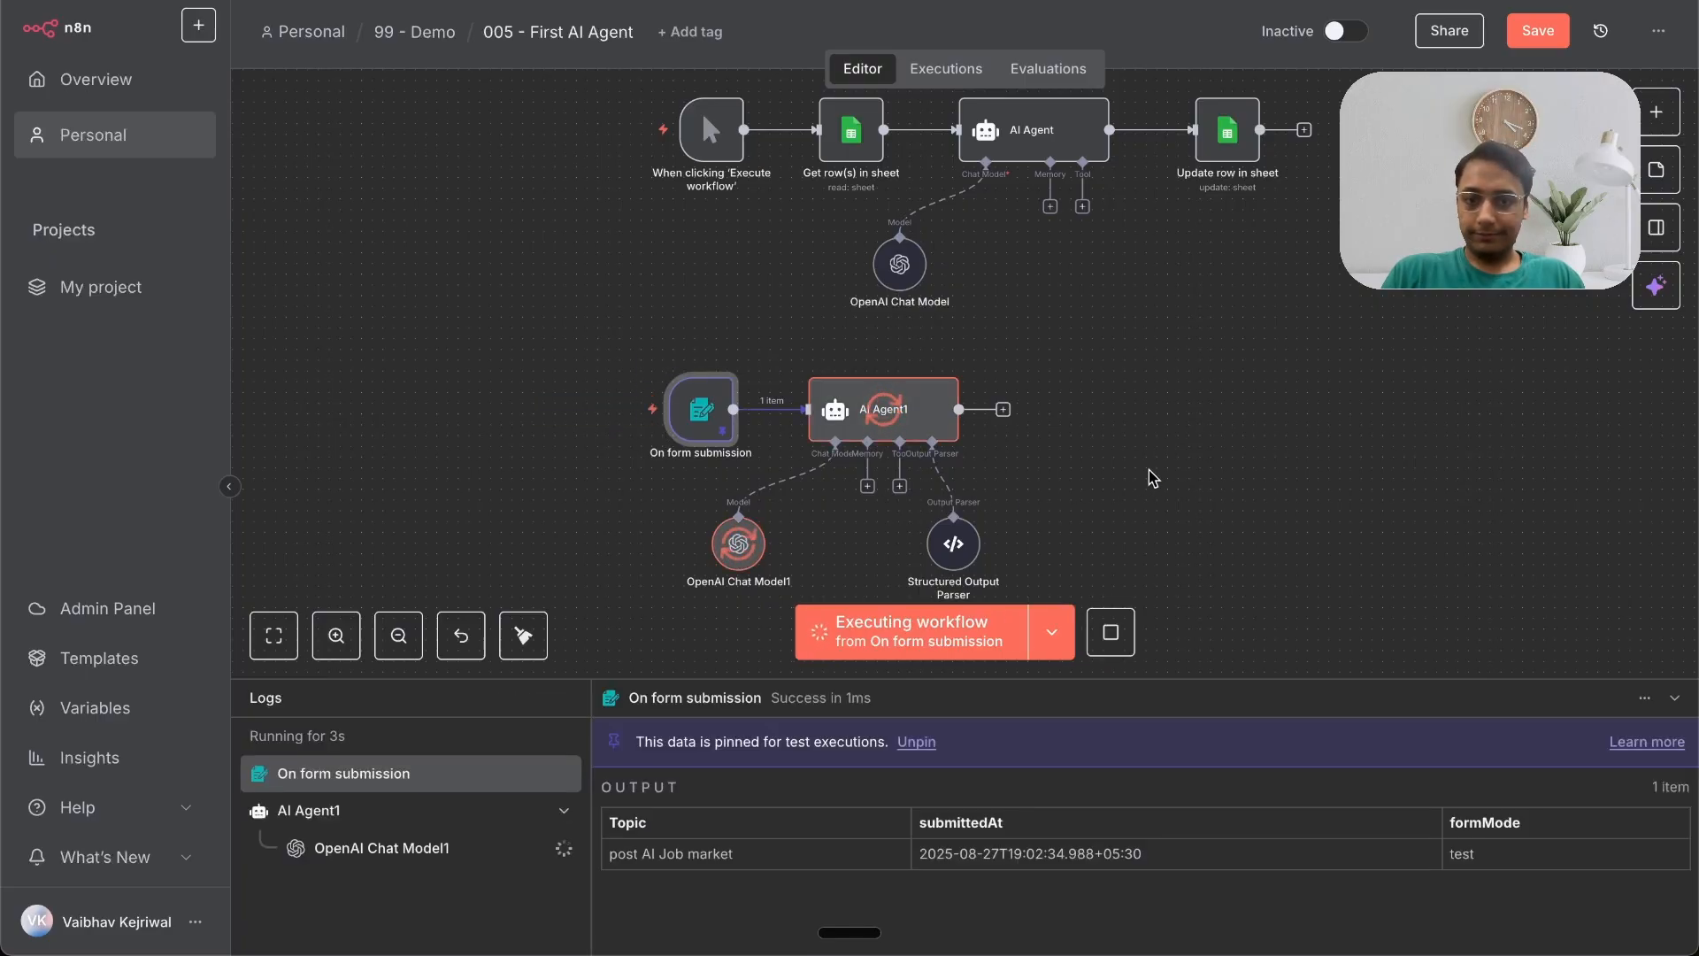
double_click(889, 423)
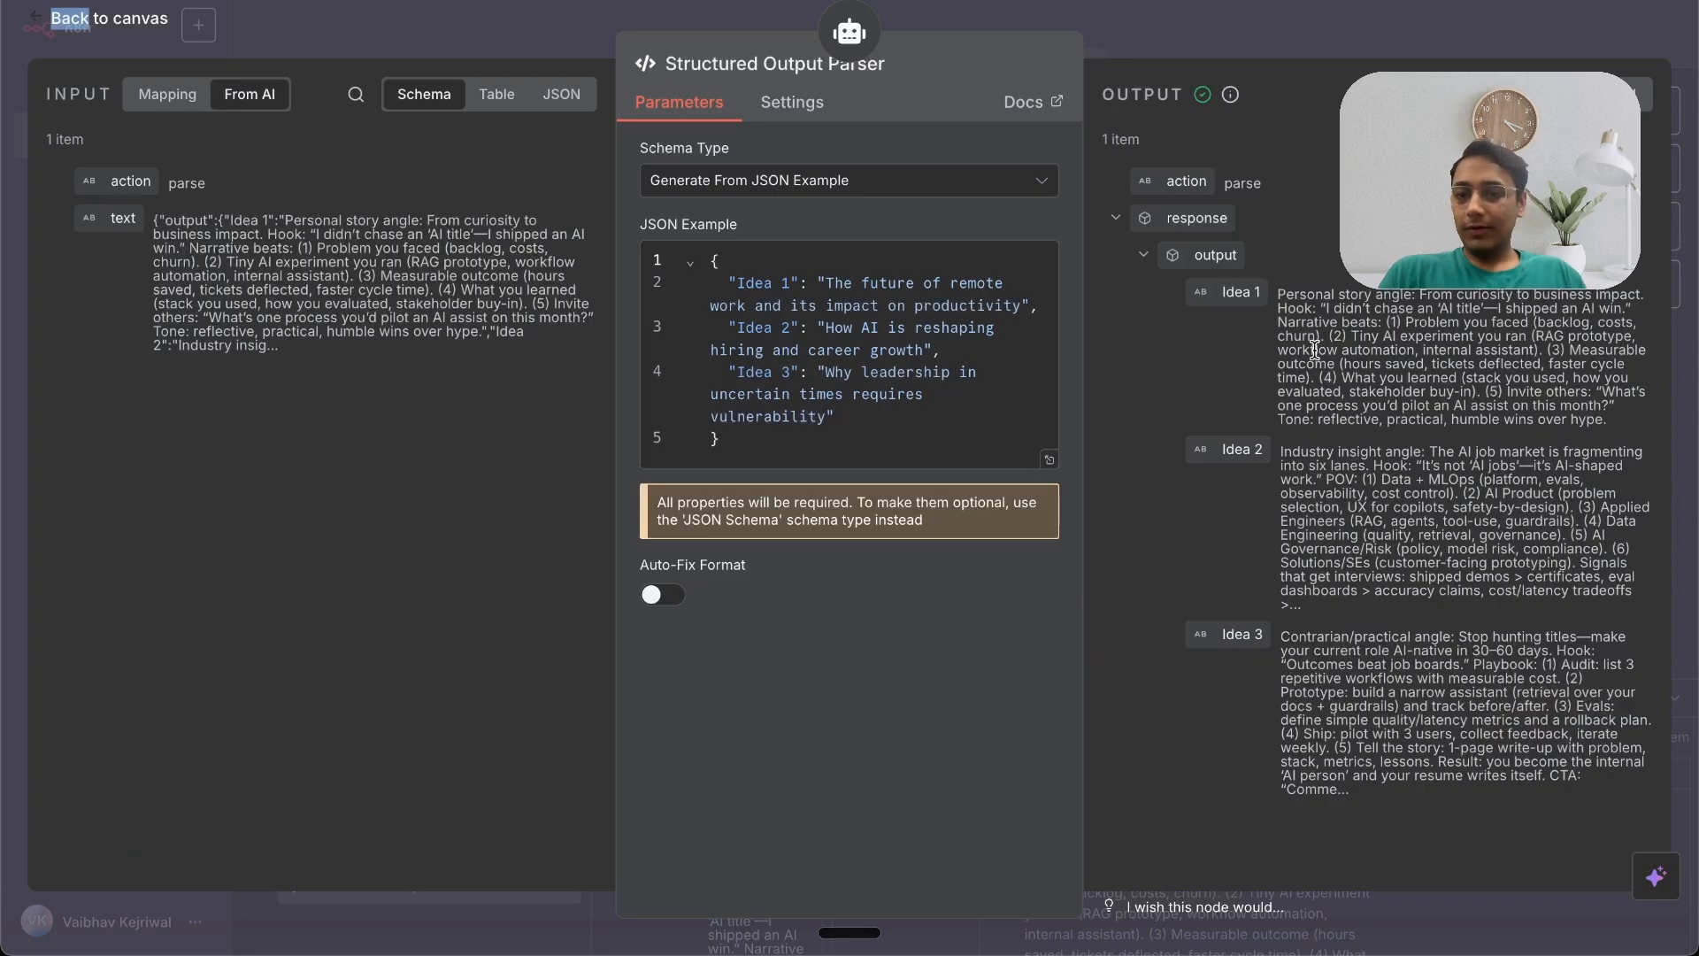
left_click(1252, 40)
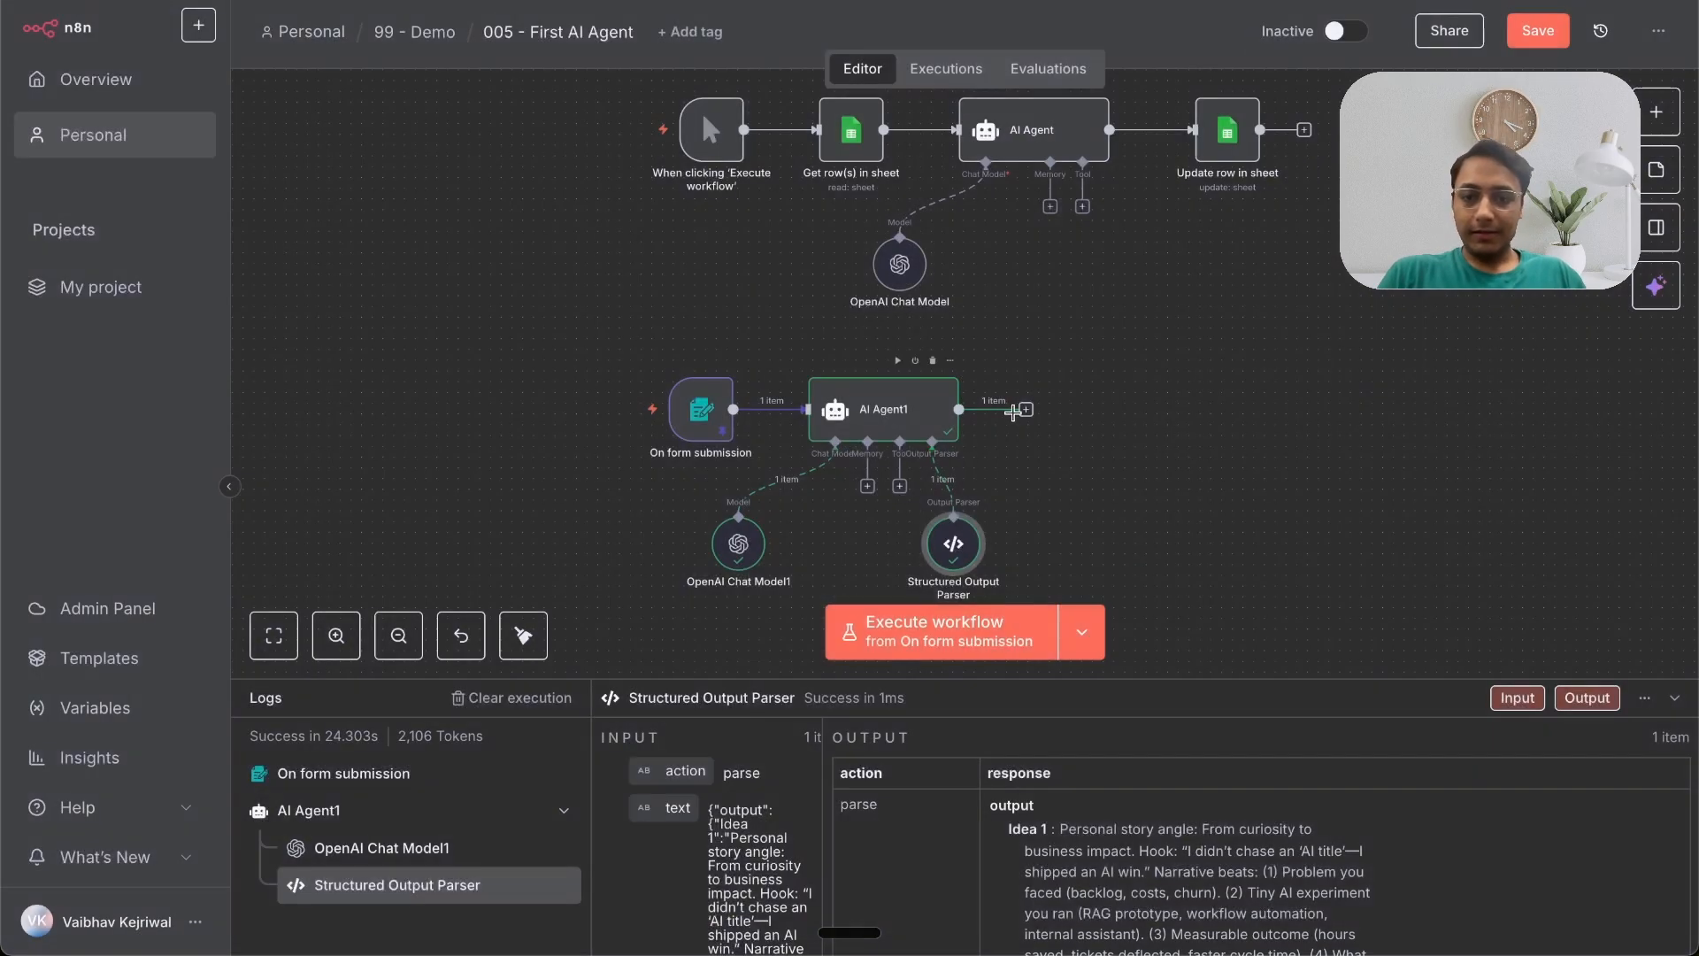
Step: Add a second AI Agent after AI Agent1 with its prompt defined below as AI Agent1's output field
left_click(1025, 409)
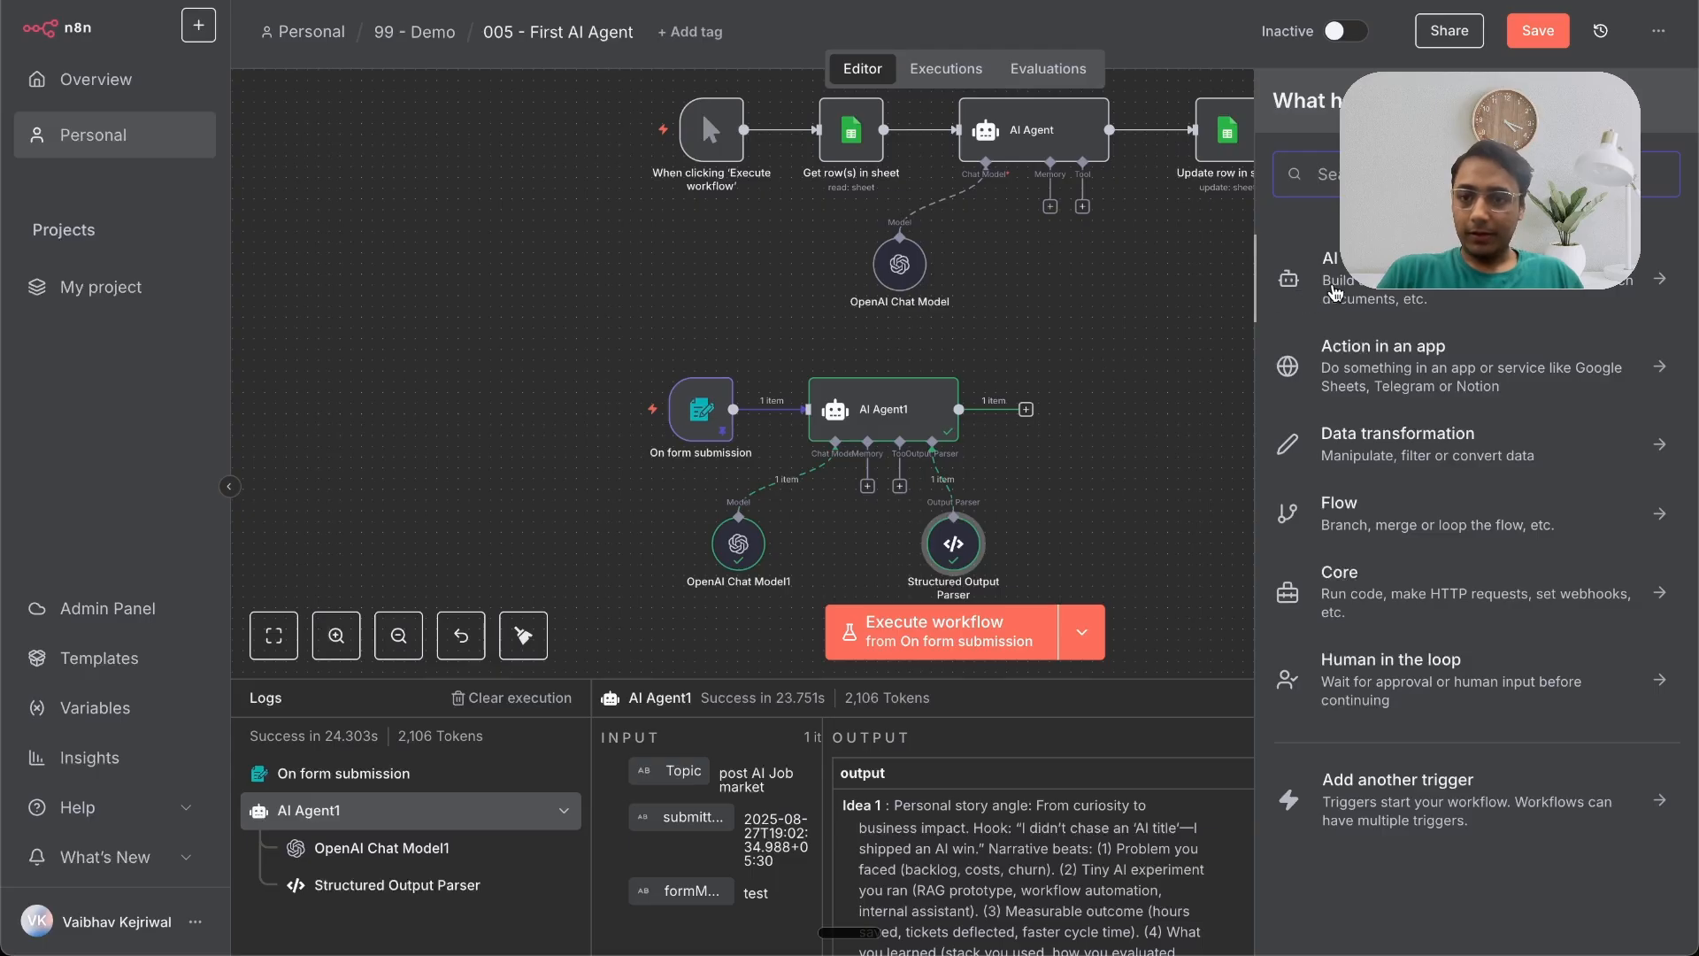
left_click(1338, 291)
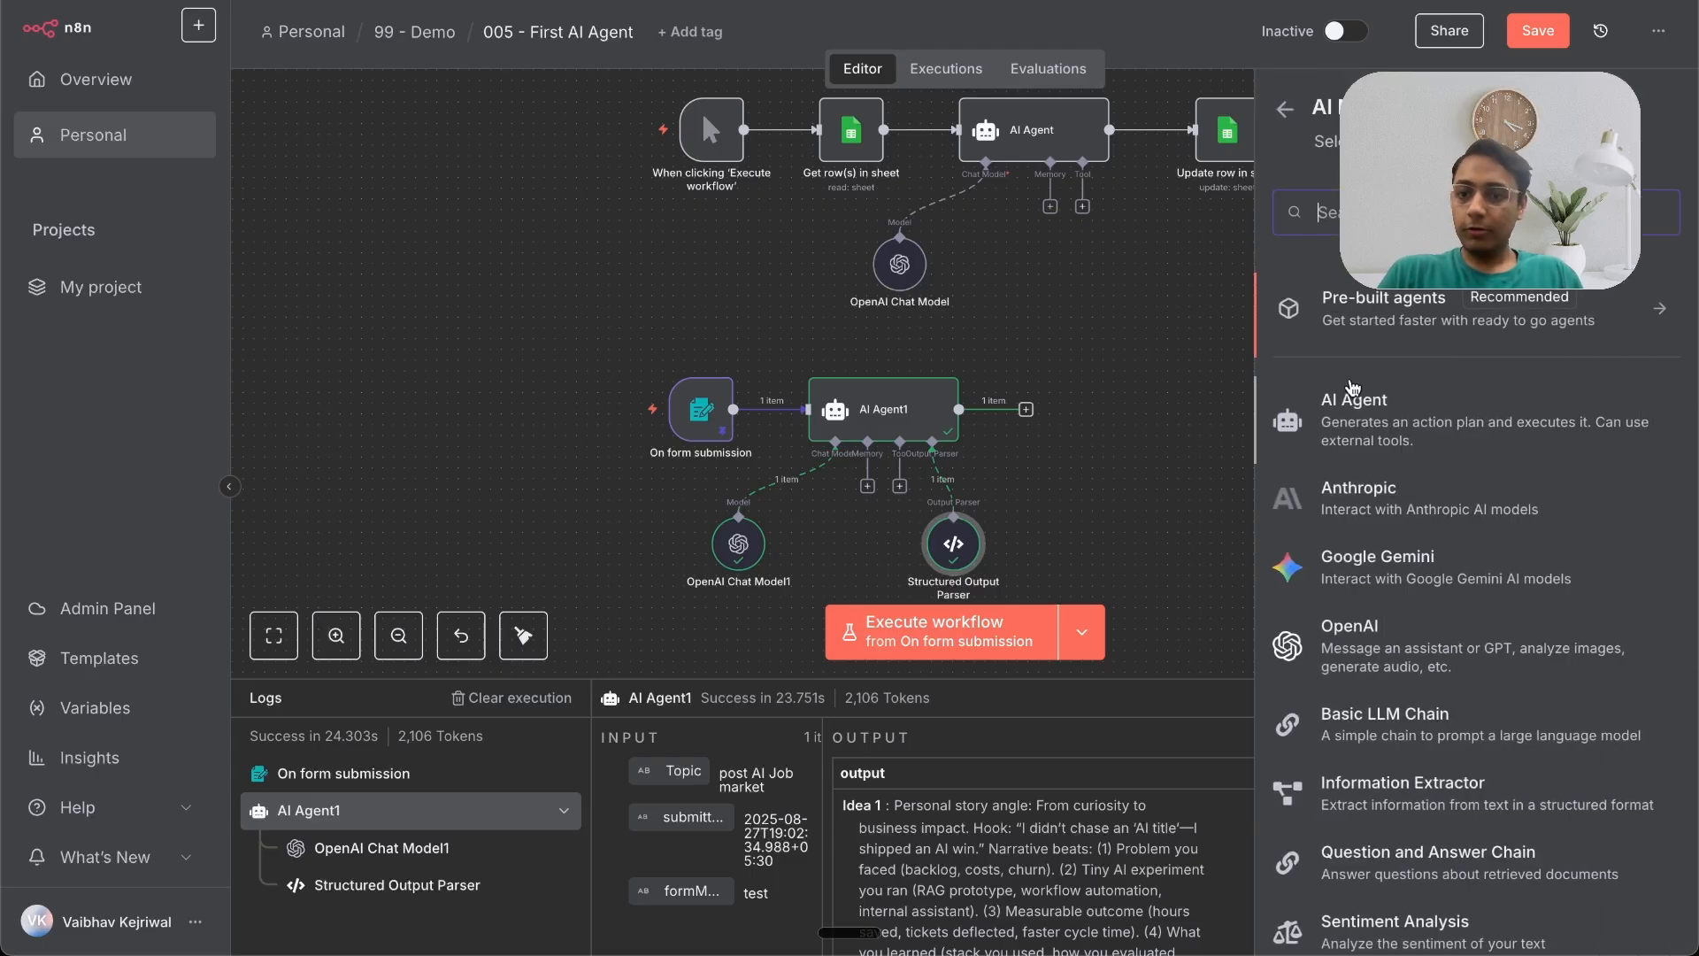
left_click(1363, 414)
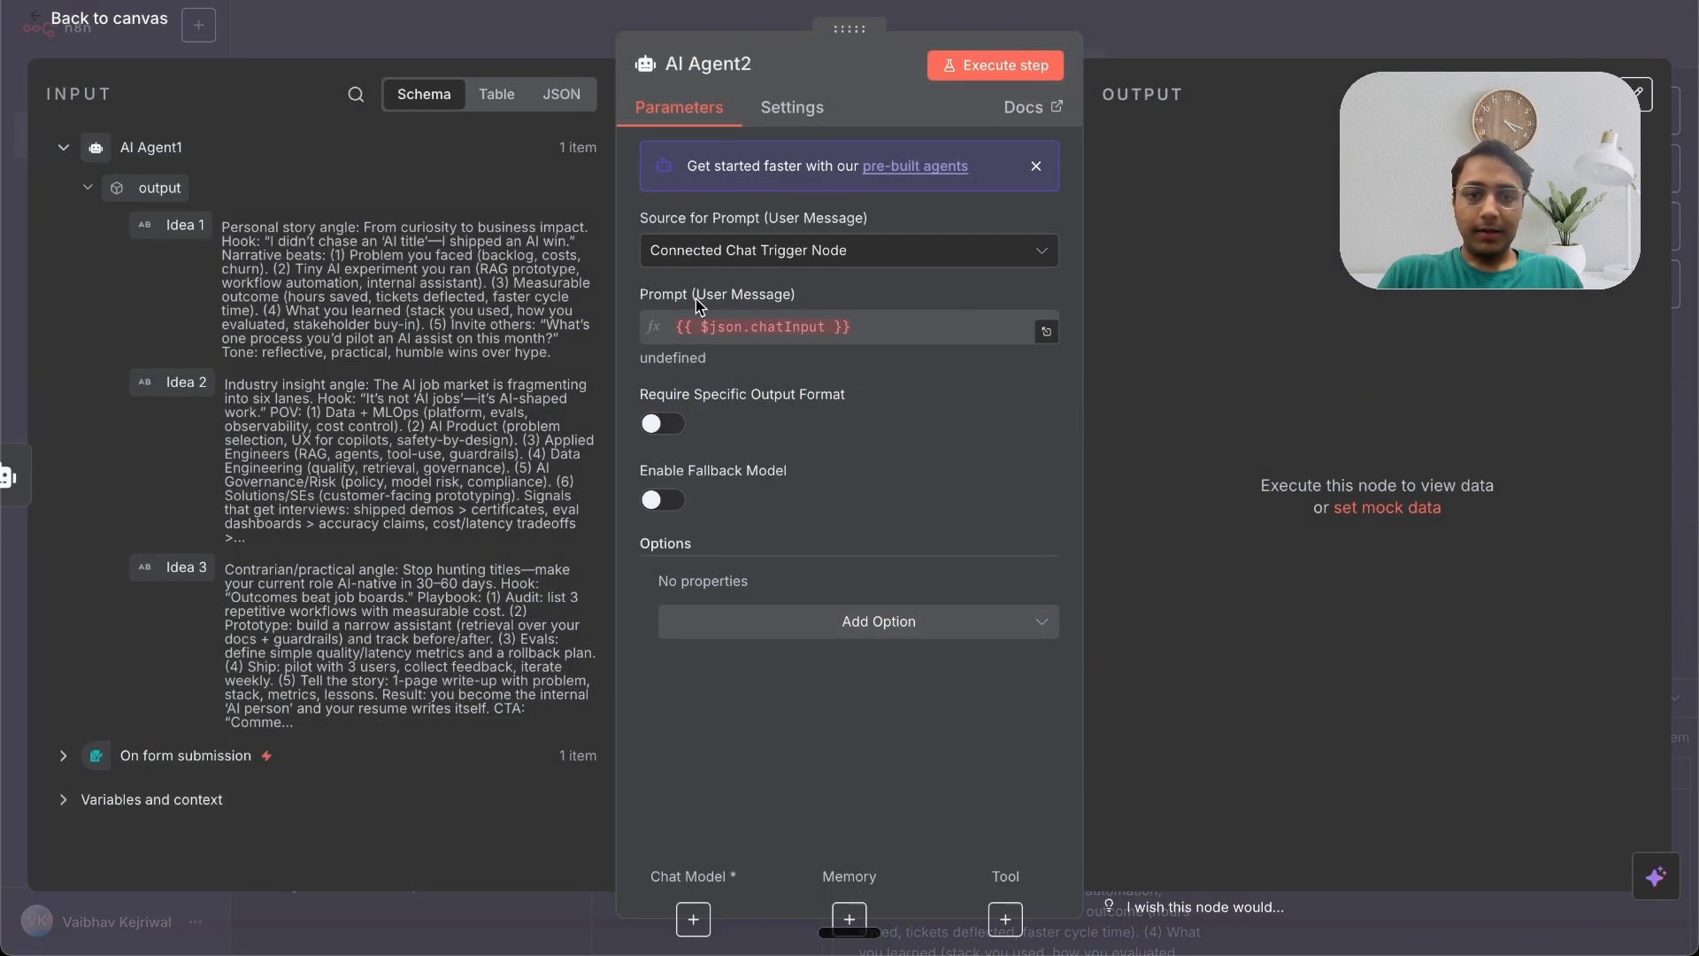
left_click(870, 255)
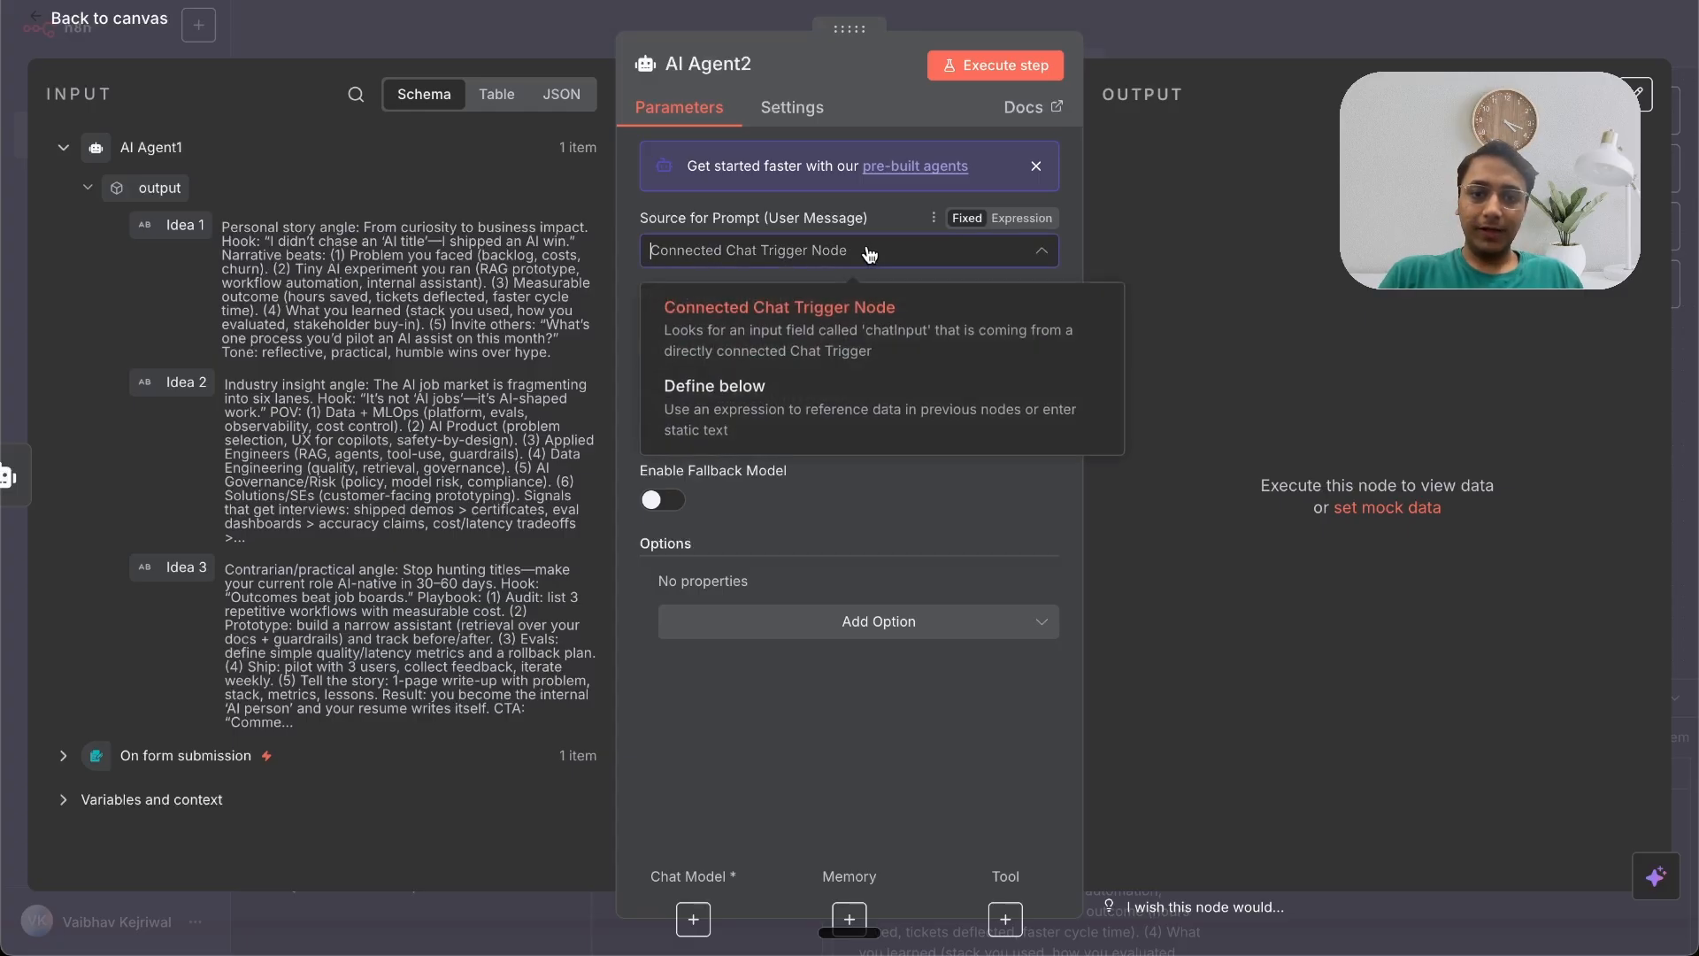
left_click(772, 430)
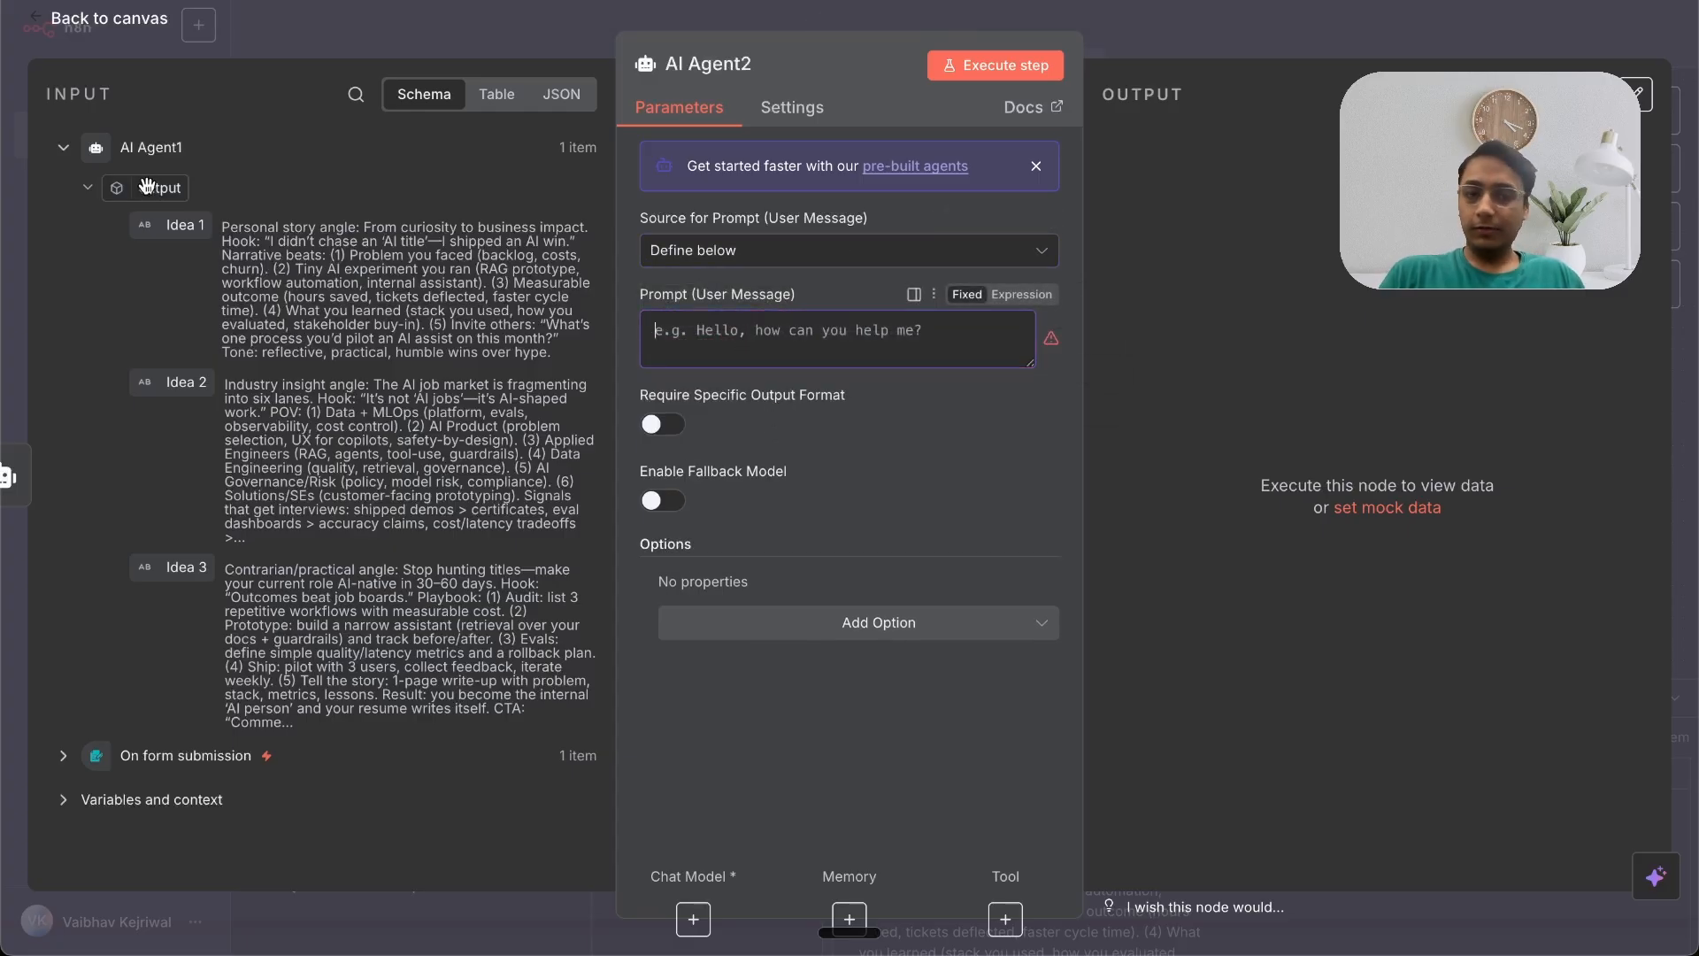
left_click_drag(147, 185, 680, 328)
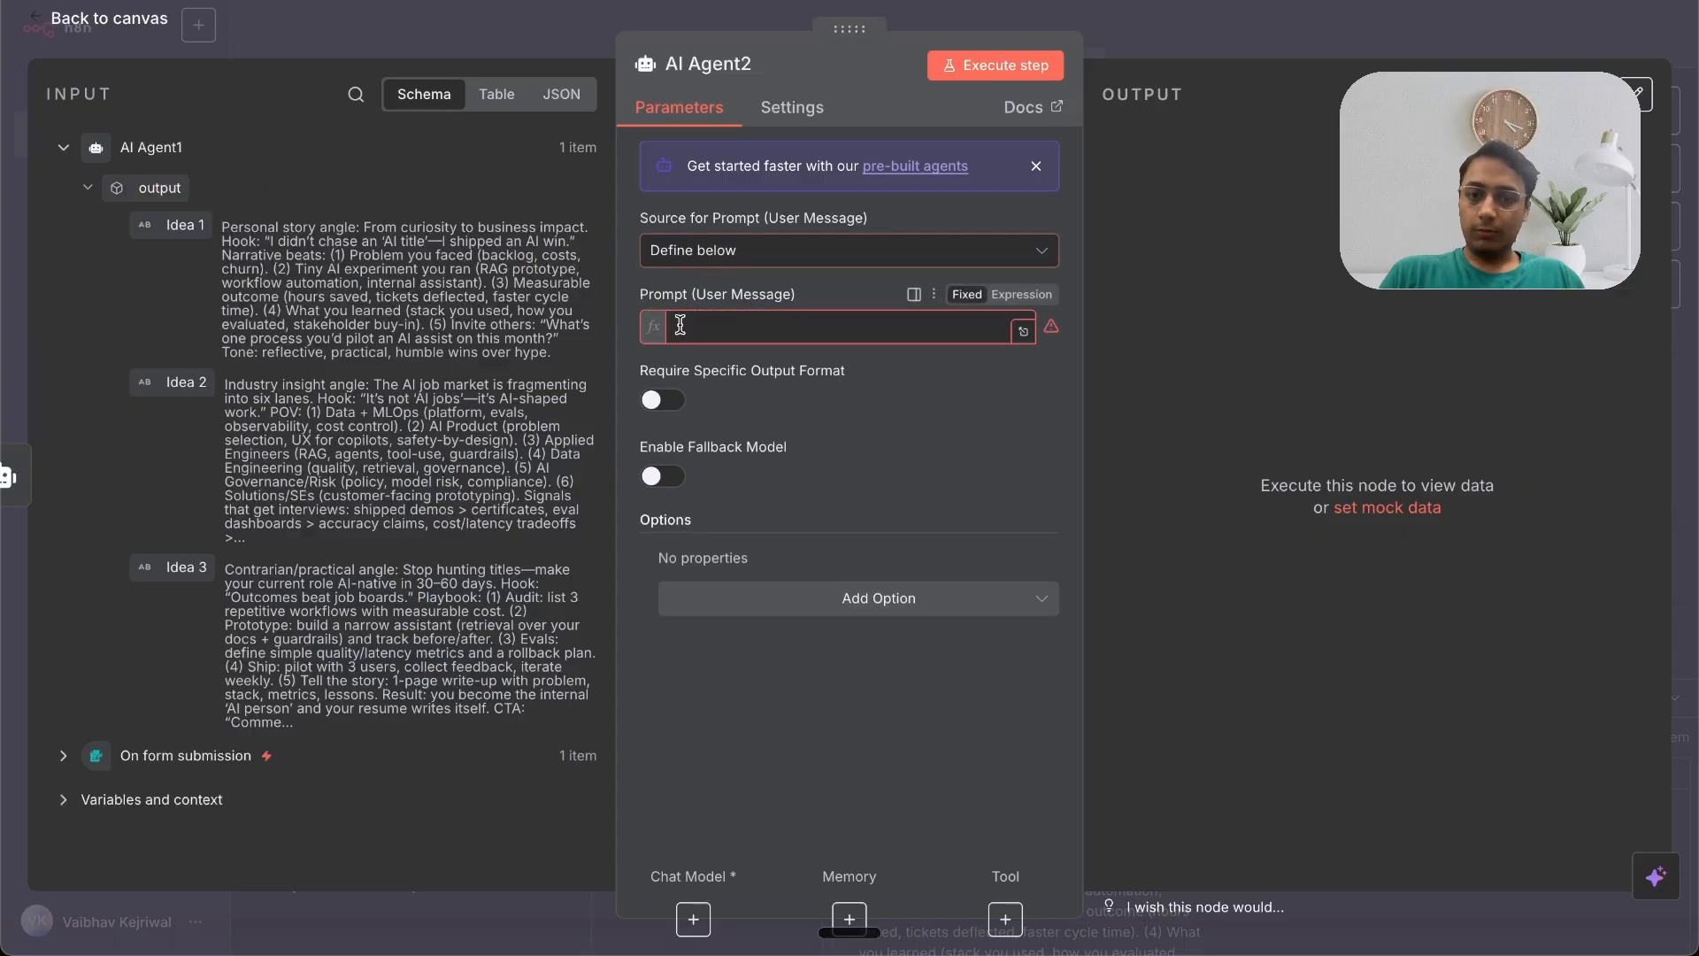
scroll(772, 431, "down", 3)
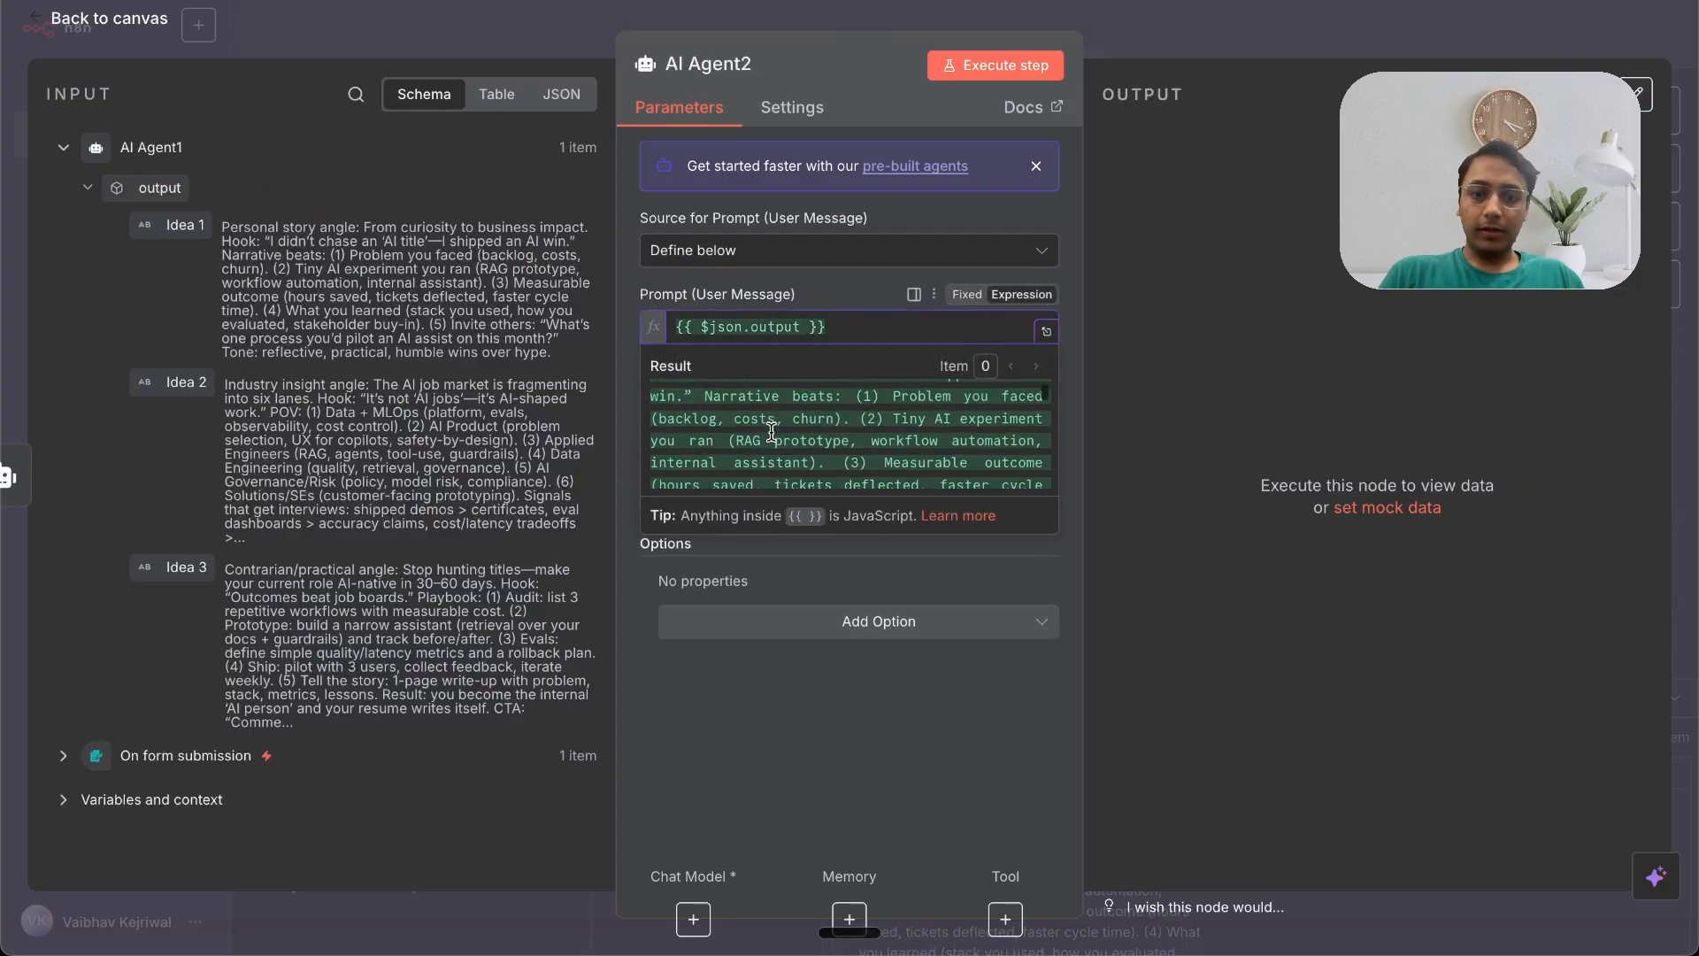
scroll(772, 431, "down", 3)
left_click(1197, 446)
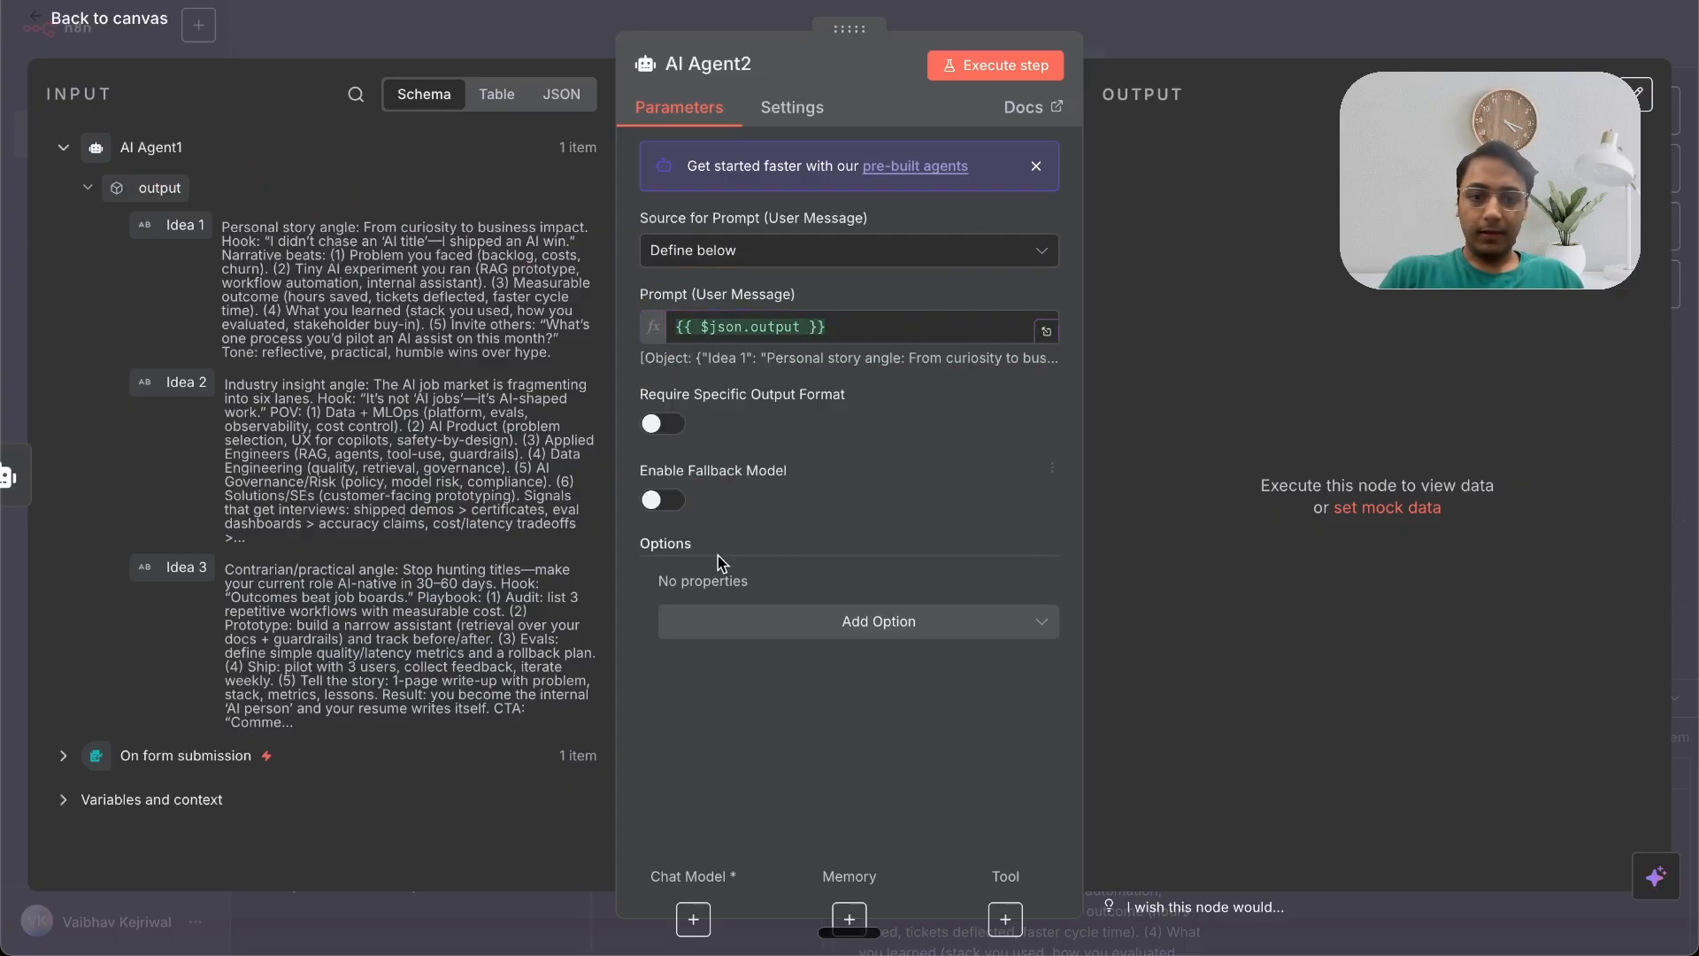
Step: Add a System Message option to AI Agent2 and enable Require Specific Output Format
left_click(821, 631)
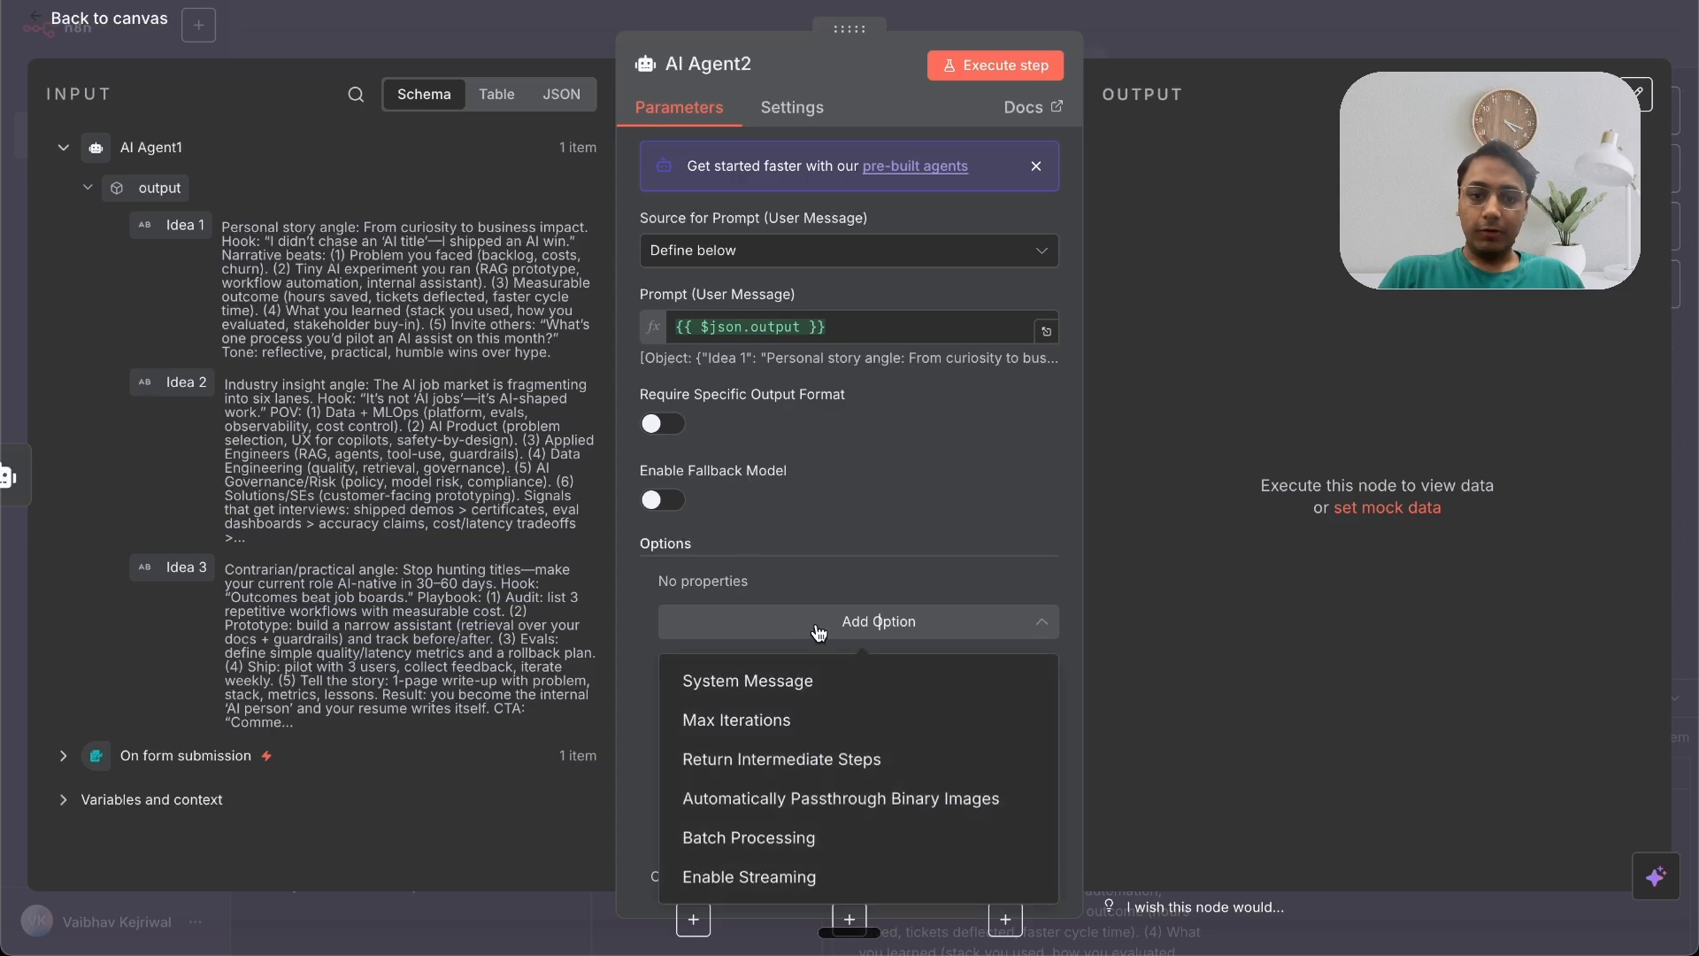
left_click(775, 682)
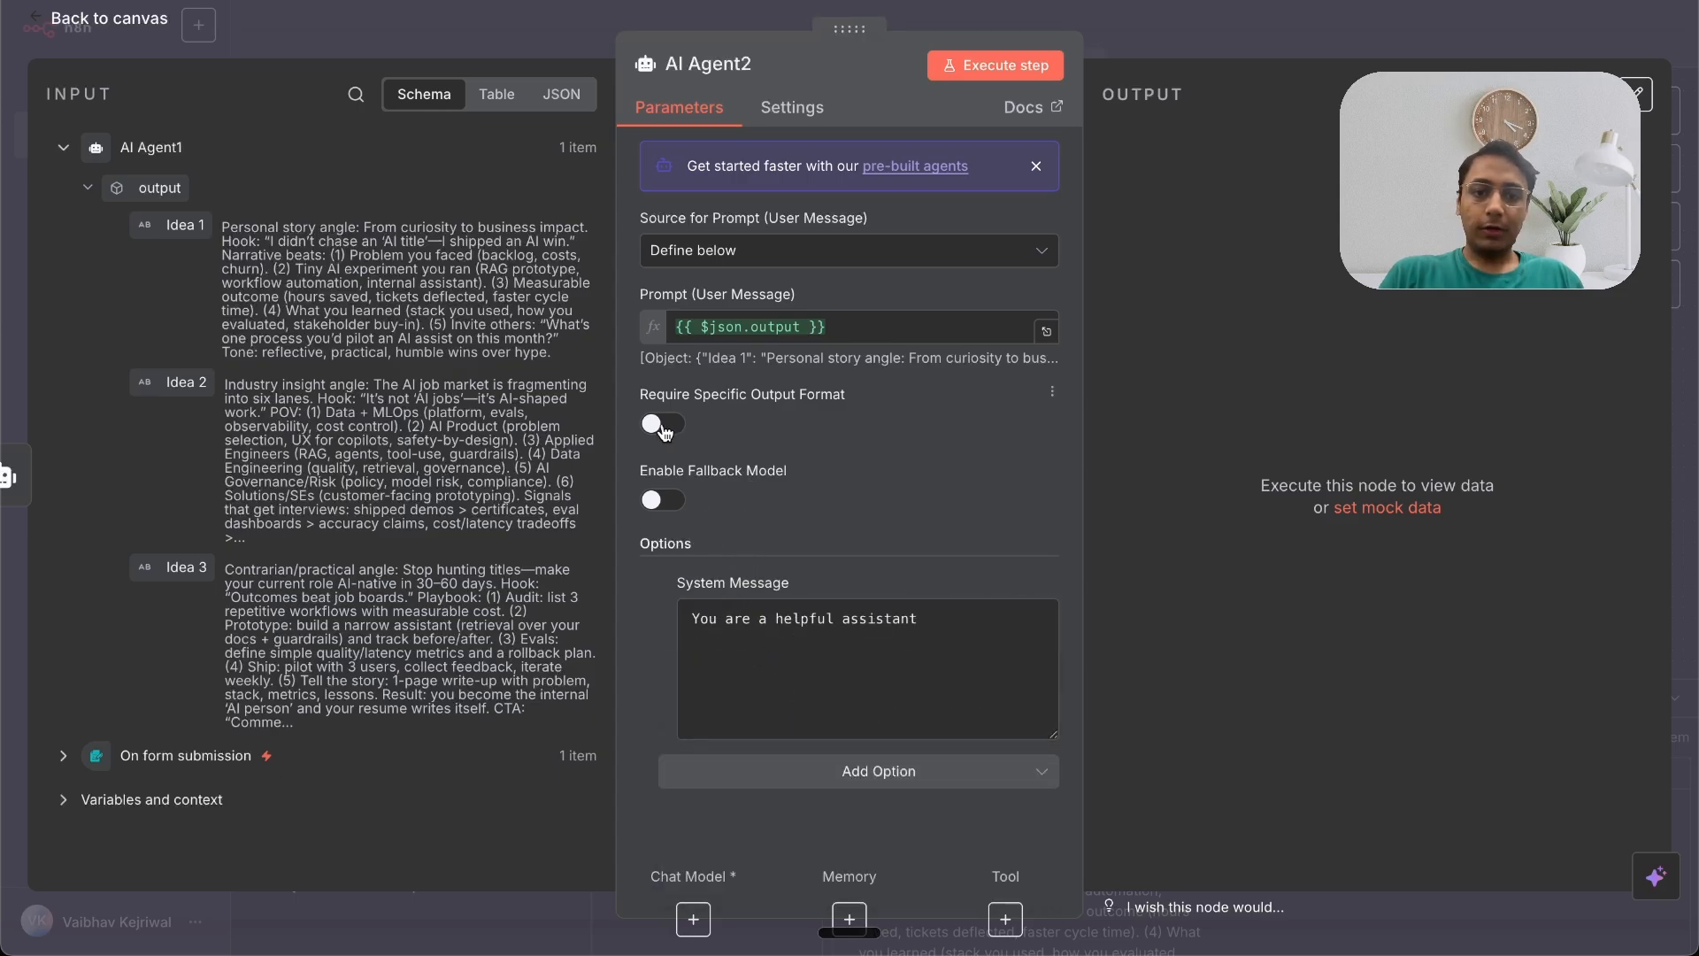
left_click(662, 424)
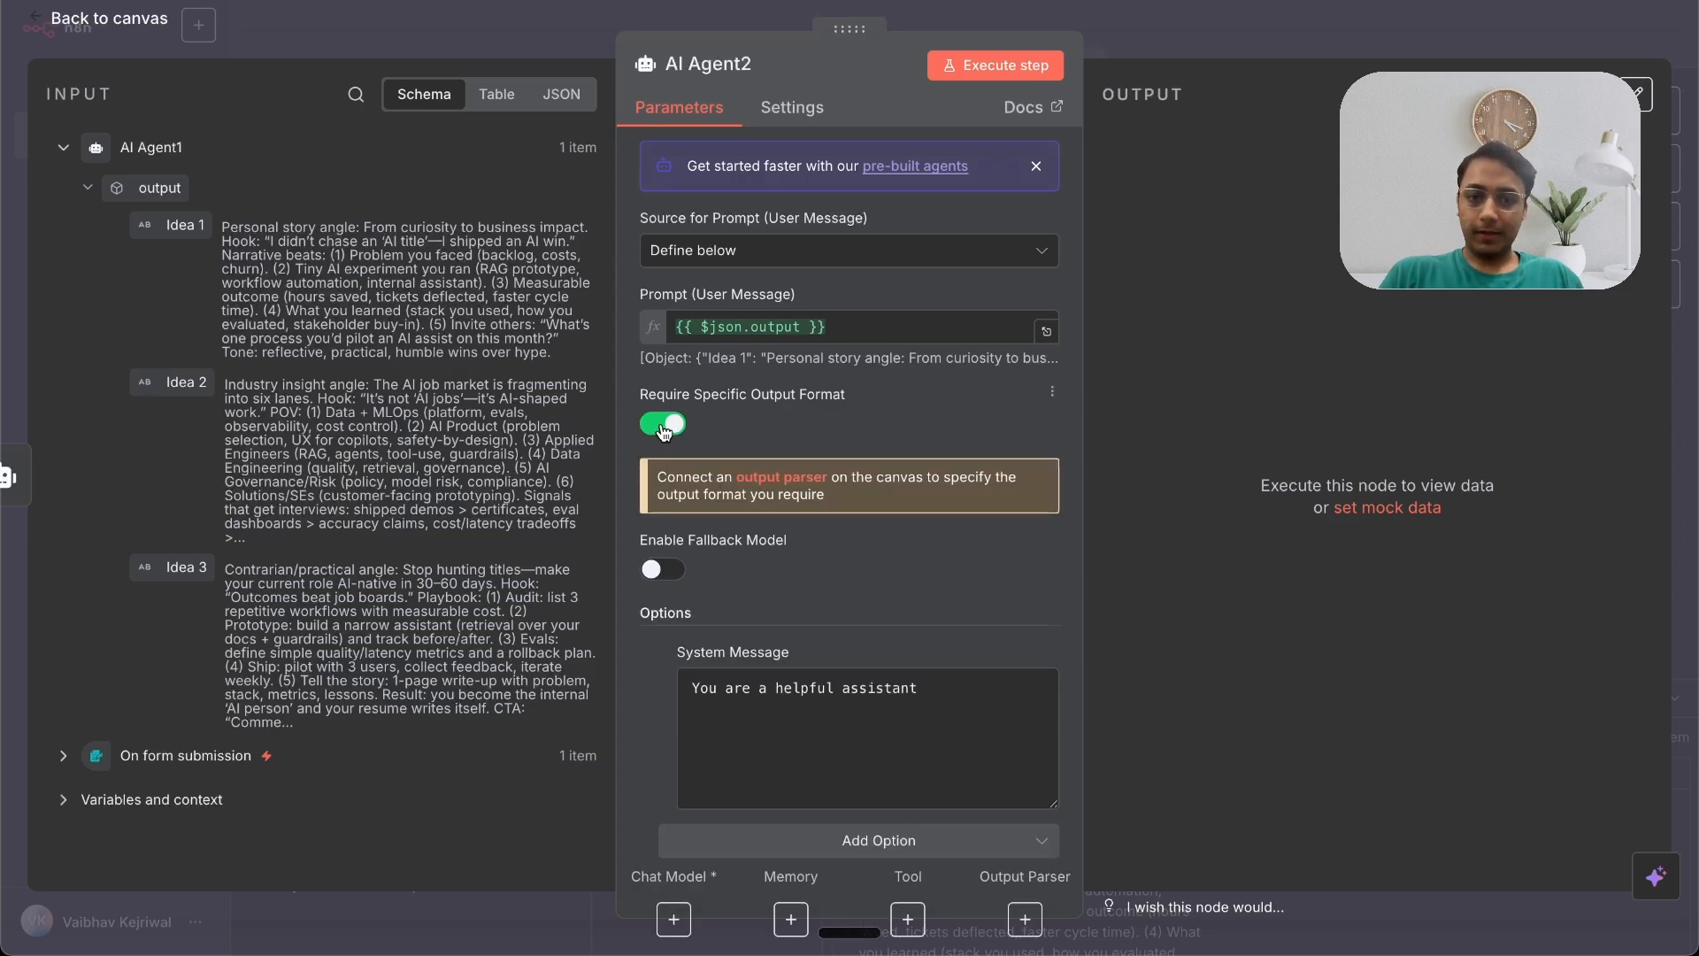
Step: Attach an OpenAI Chat Model to AI Agent2 using the gpt-5 model
left_click(674, 918)
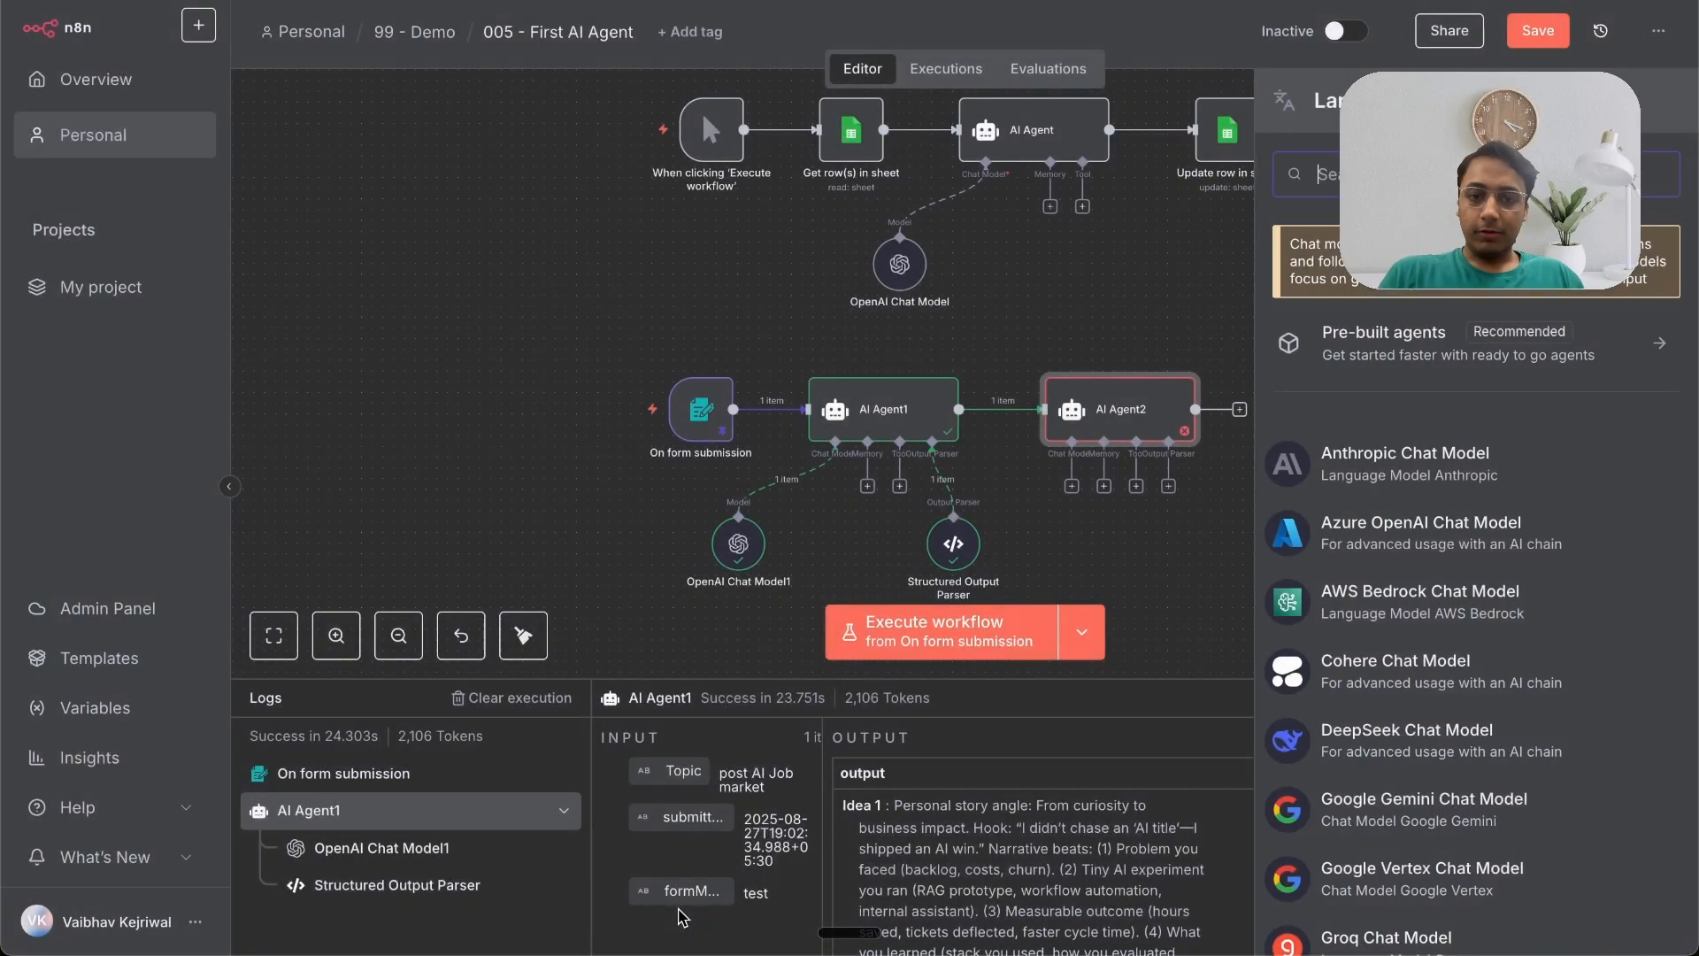
type("open")
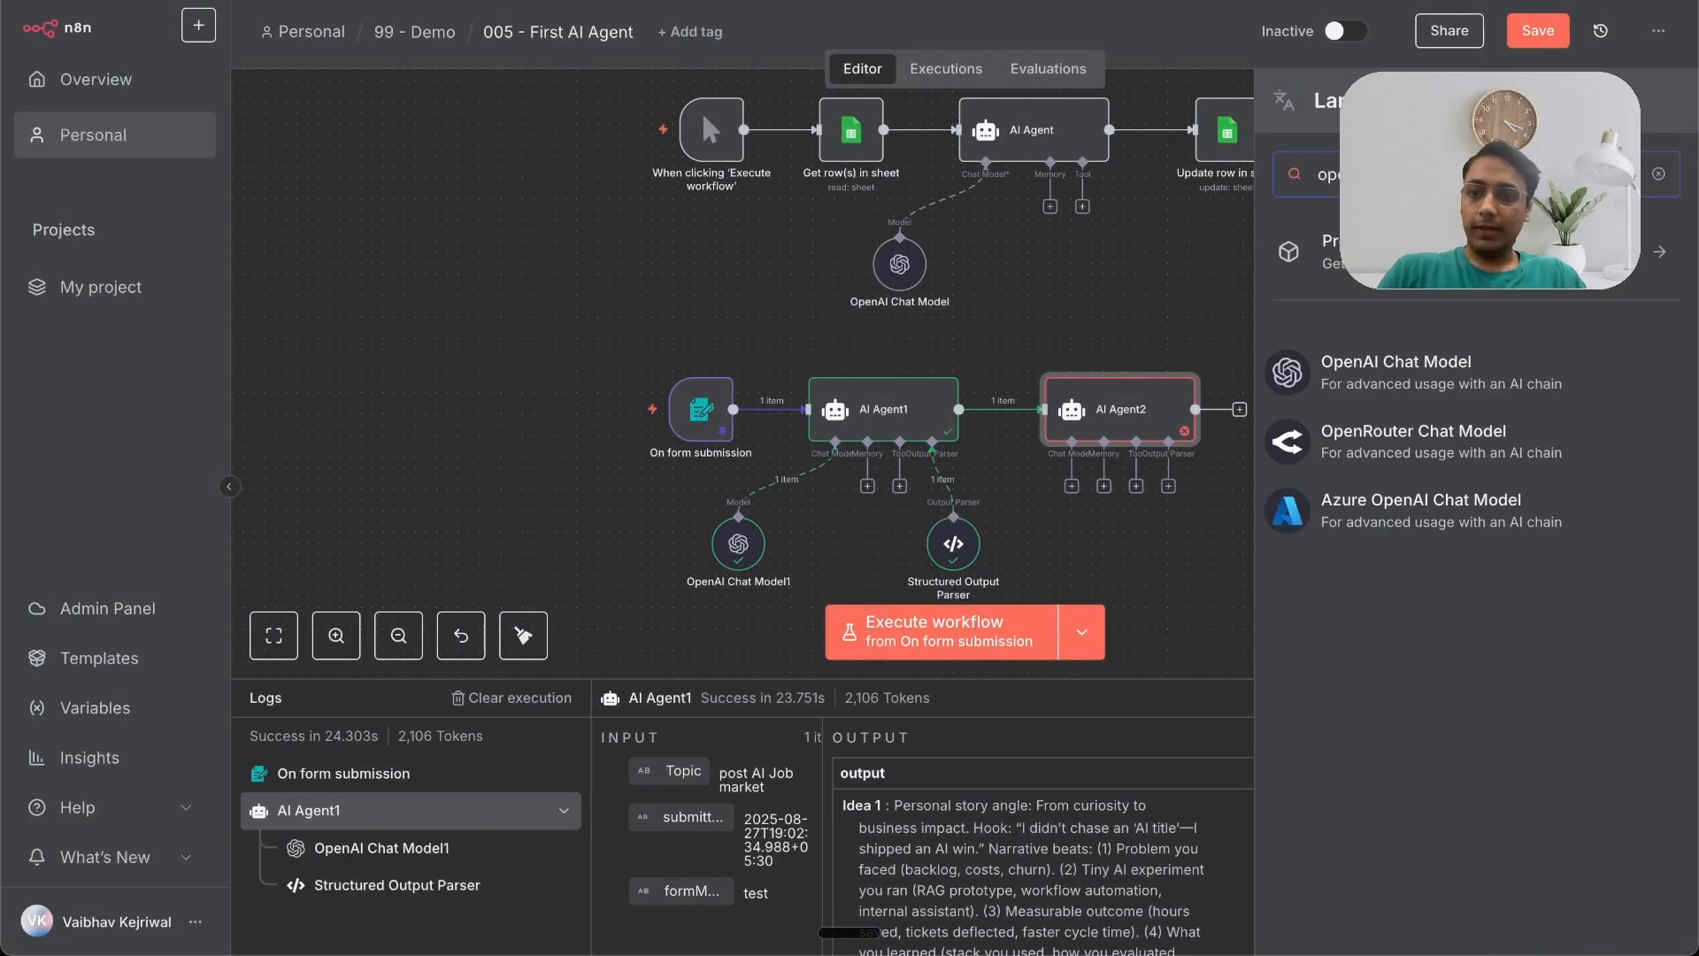
left_click(1376, 365)
left_click(951, 258)
type("gpt-5")
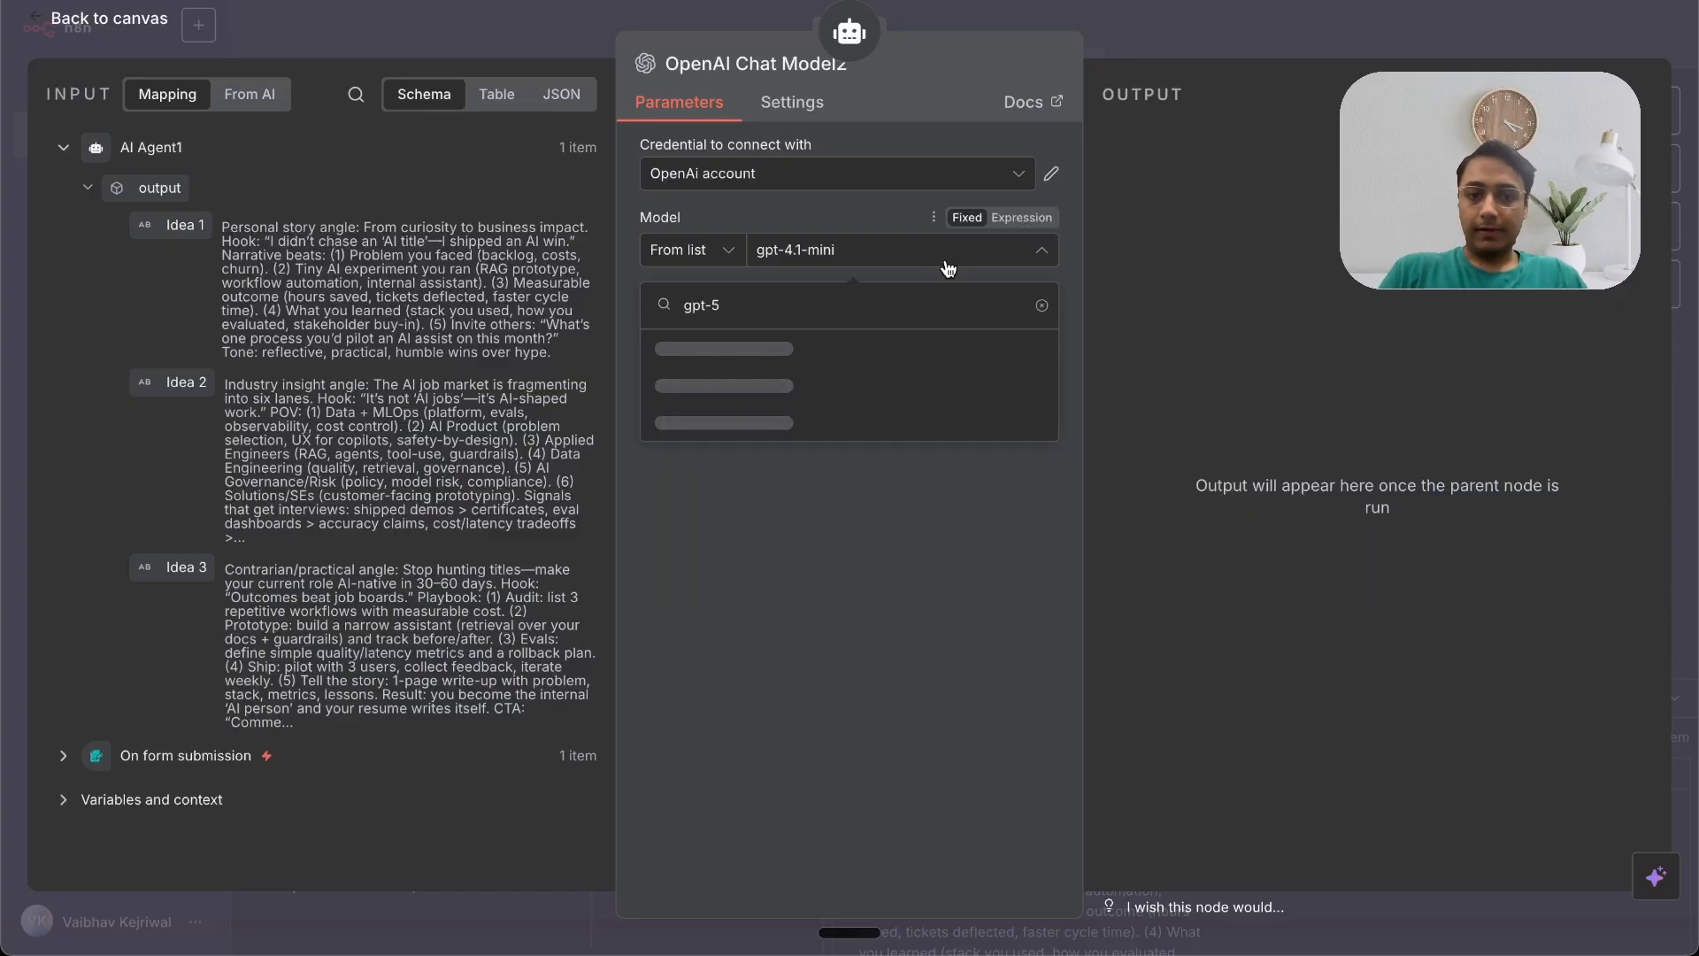
left_click(849, 355)
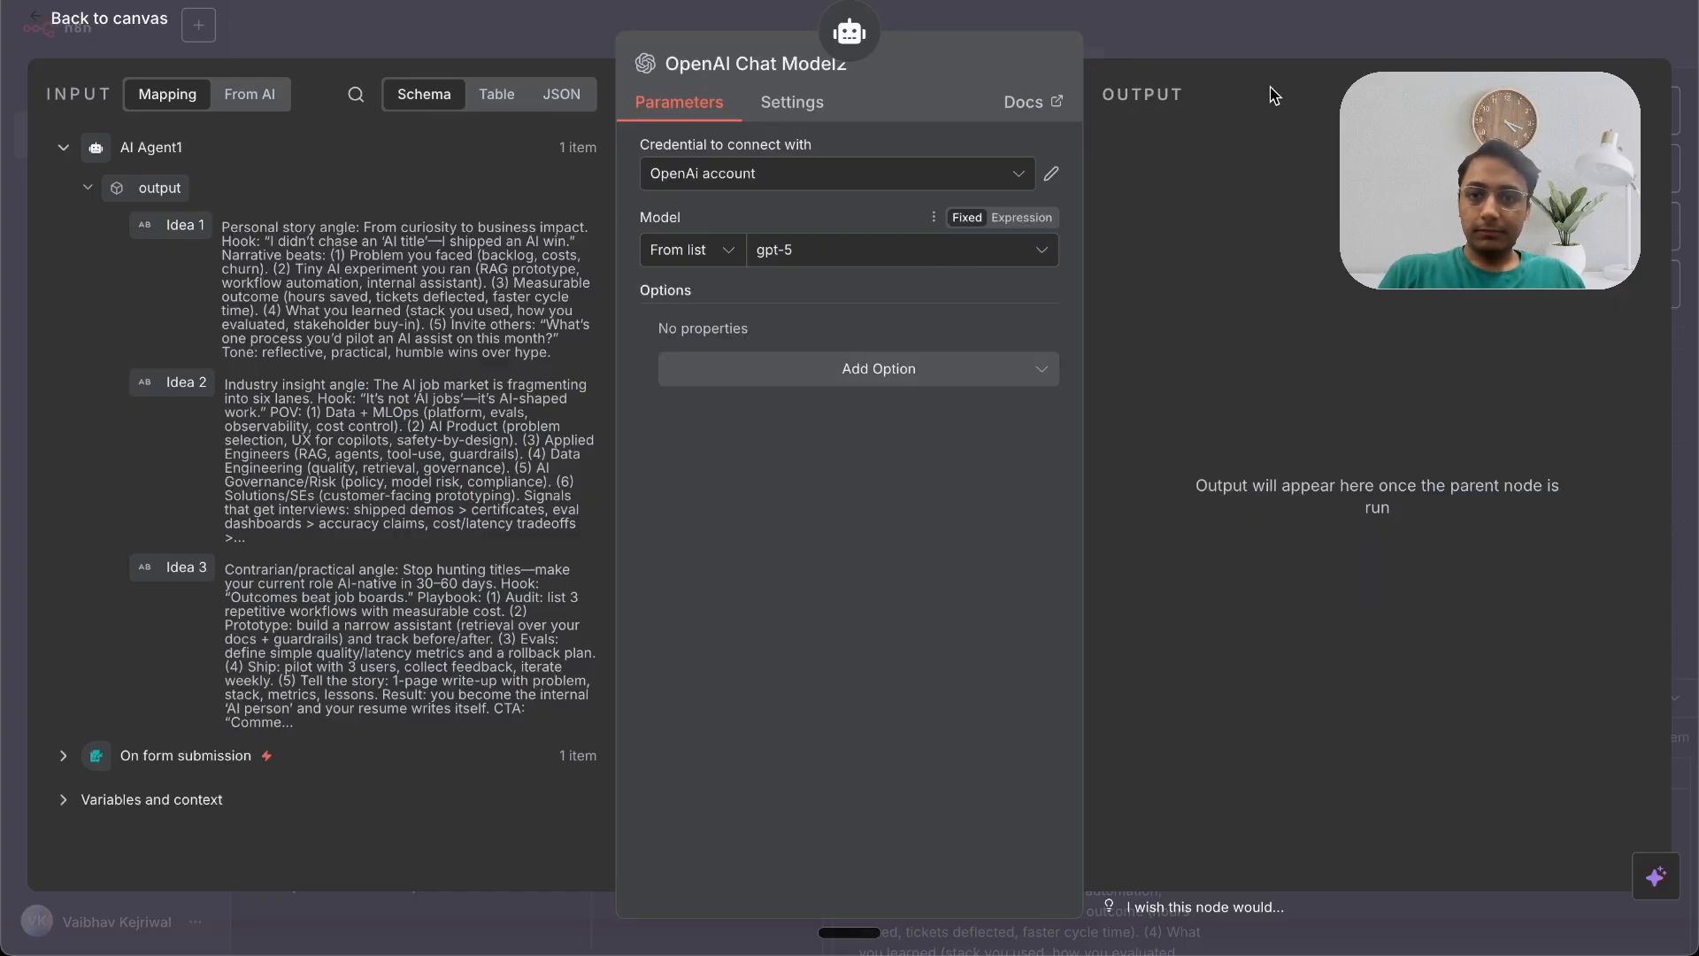
key("Escape")
Step: Attach a Structured Output Parser to AI Agent2
scroll(1124, 522, "down", 1)
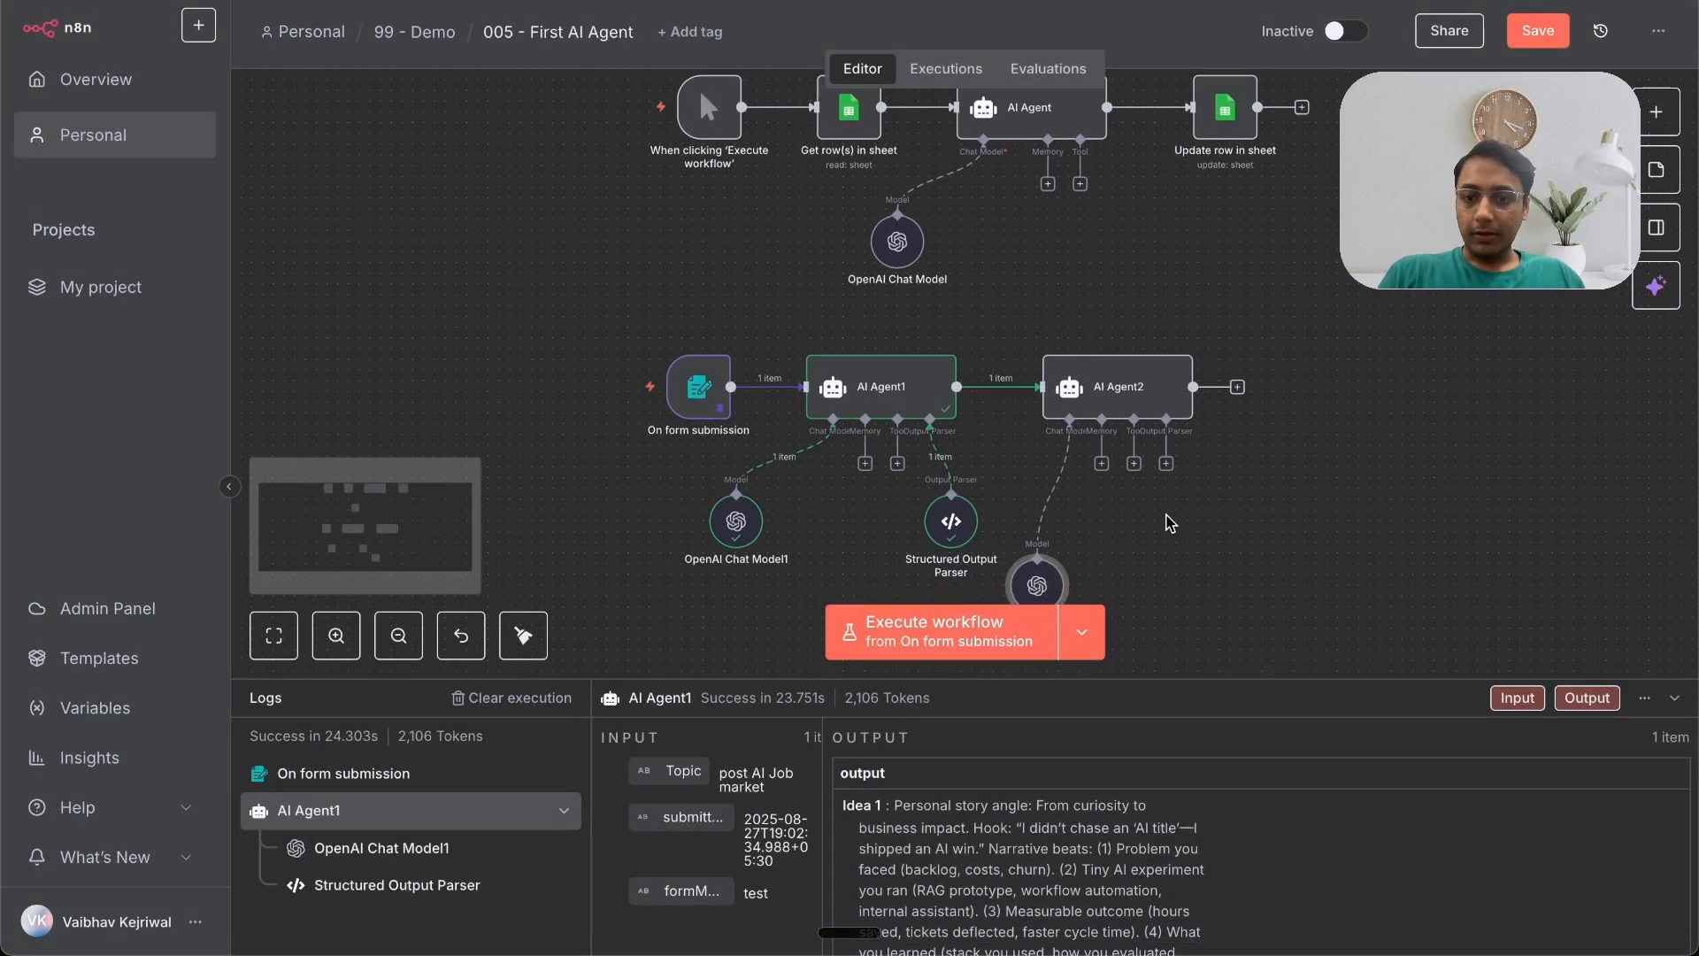
left_click(1168, 452)
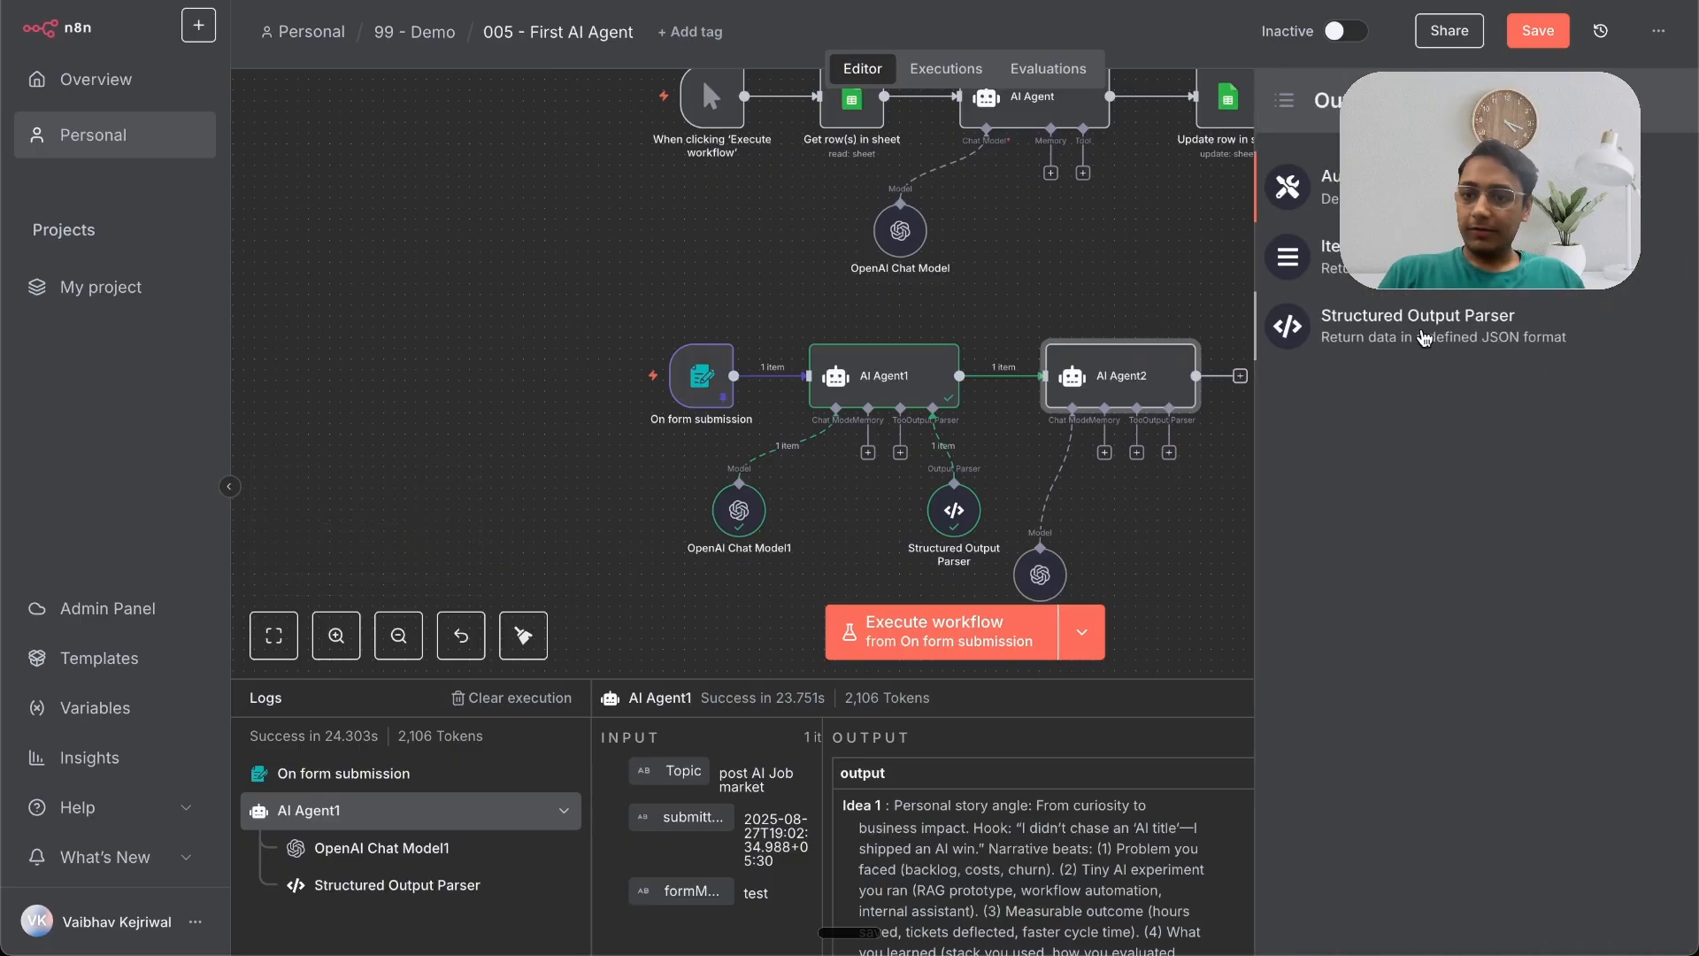
left_click(1424, 335)
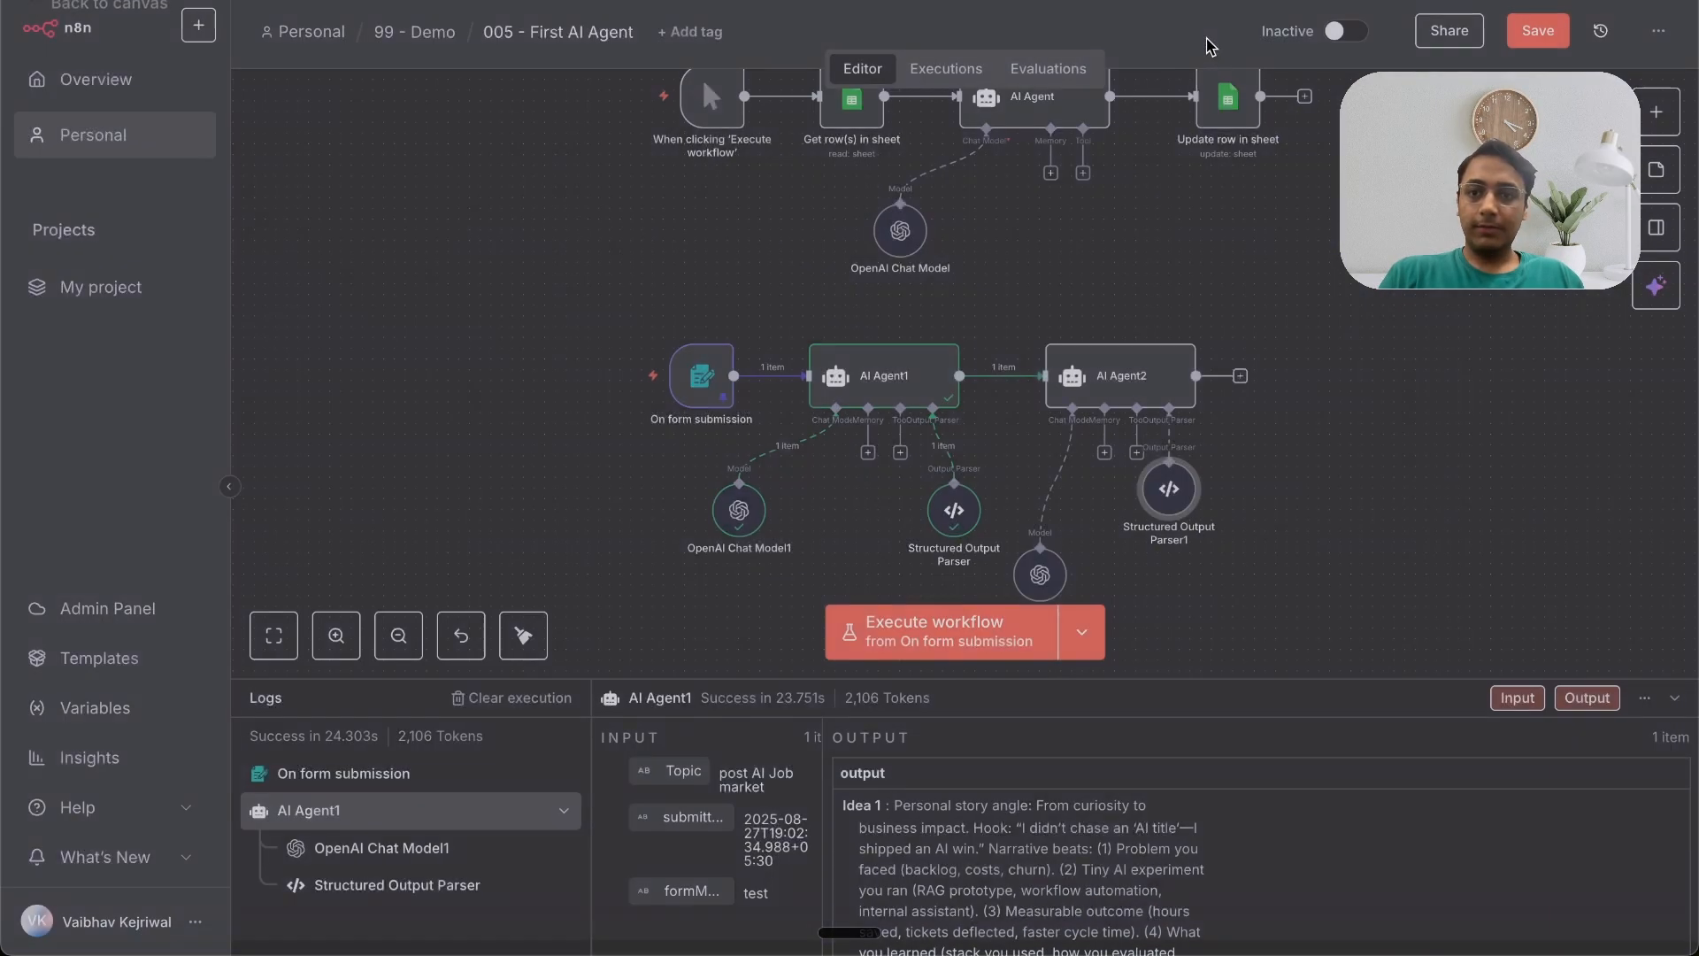
Step: Write AI Agent2's system message as an expression asking for three 150–250 word LinkedIn posts as separate fields
left_click(1211, 46)
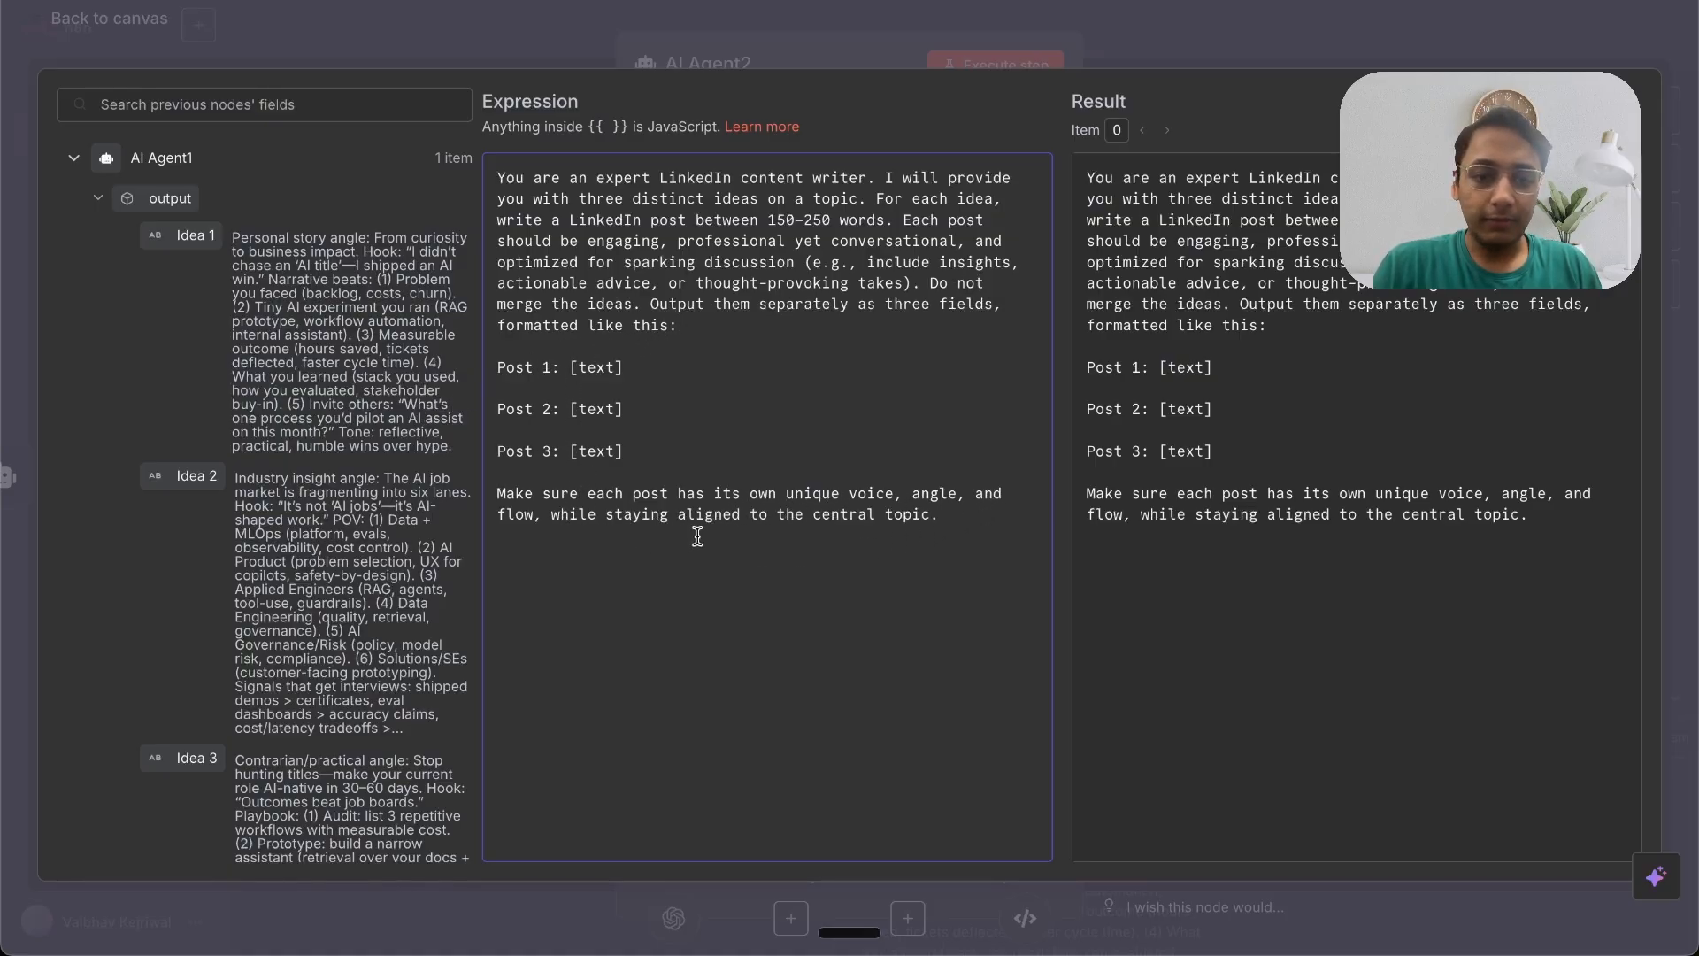
left_click(1117, 39)
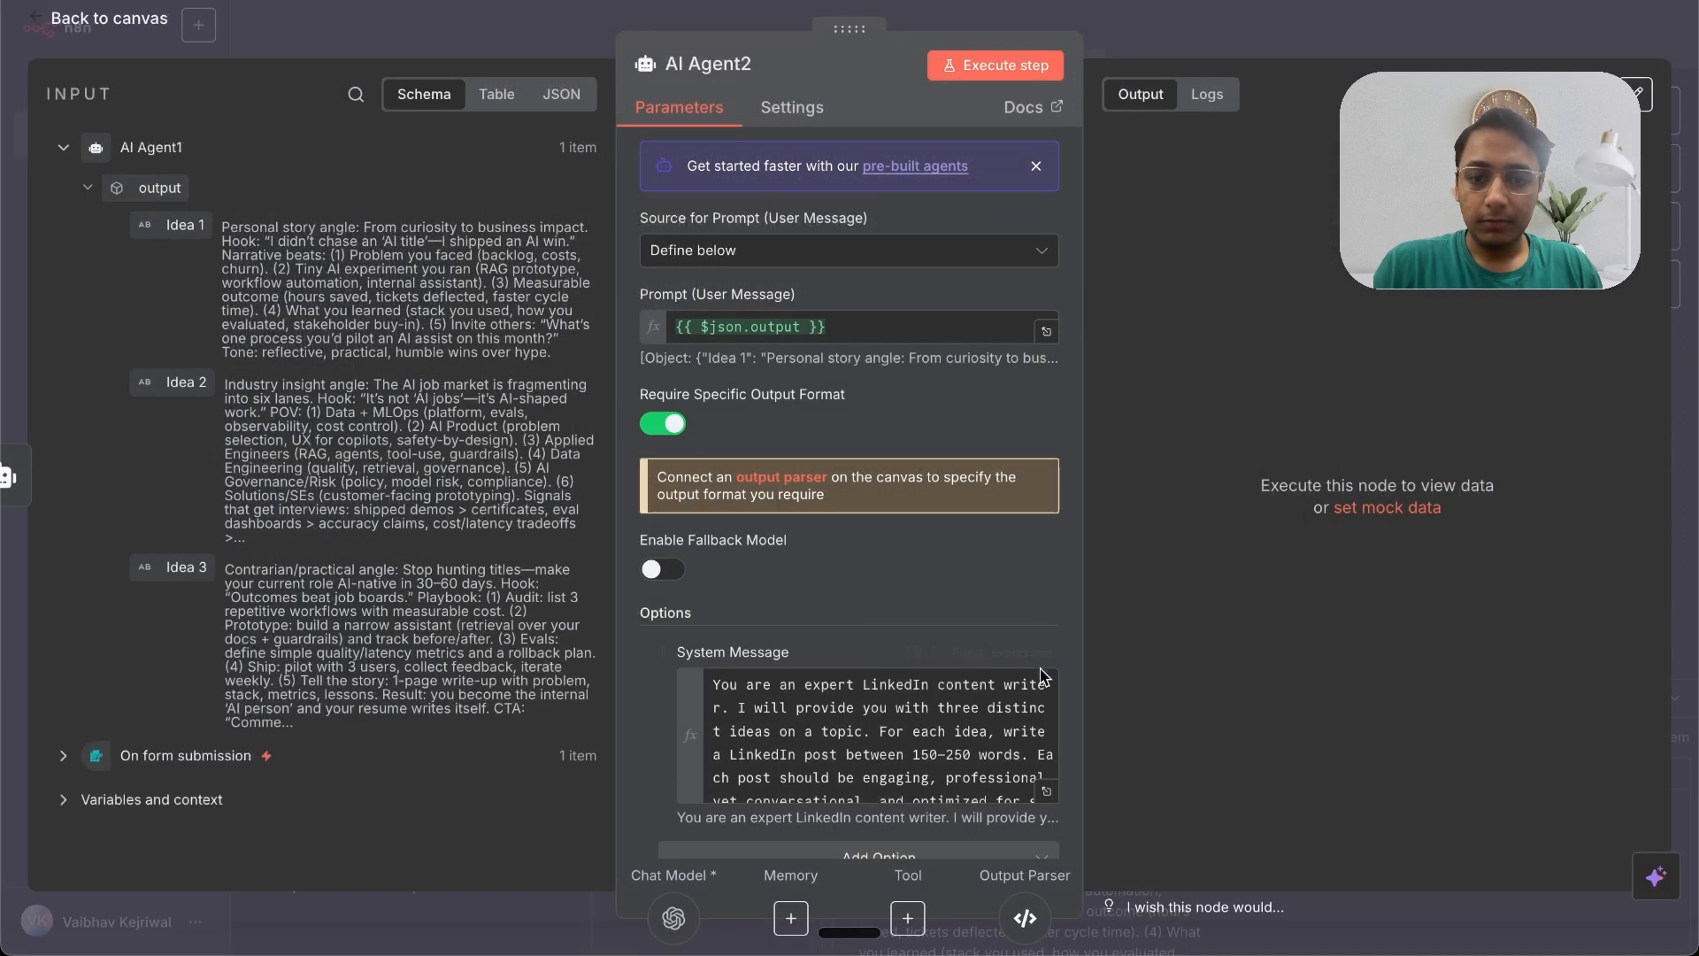
key("Escape")
Step: Review the second output parser's Post 1 to Post 3 JSON example and AI Agent1's settings
double_click(1168, 488)
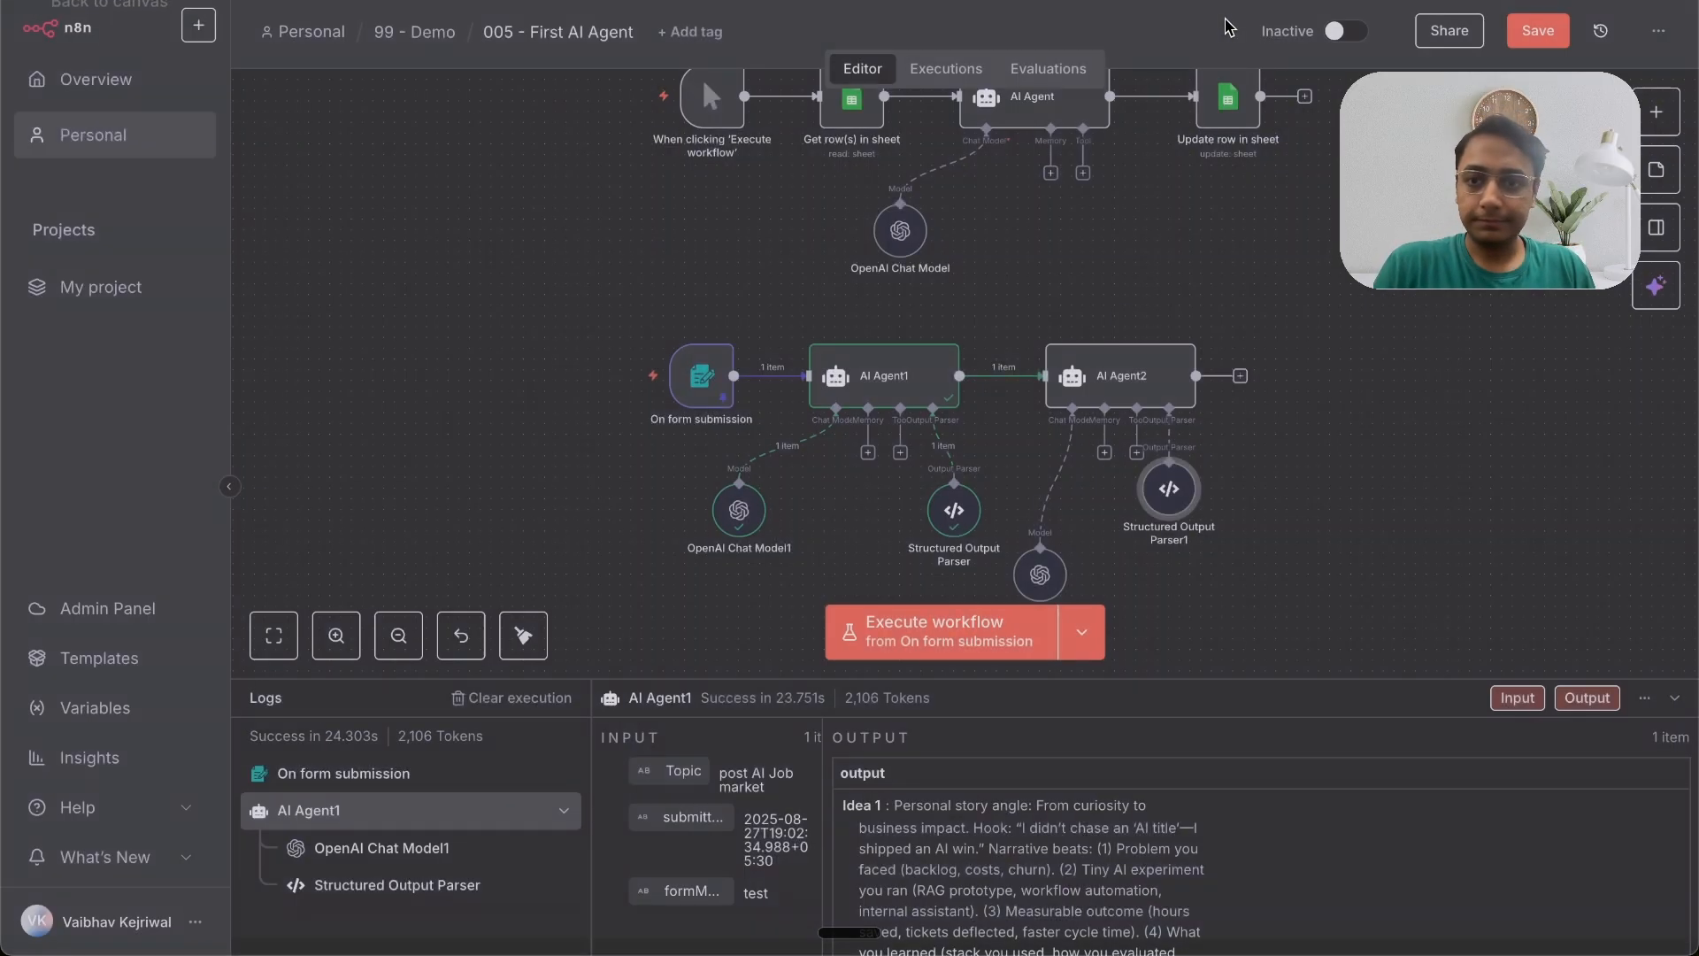
key("Escape")
double_click(885, 380)
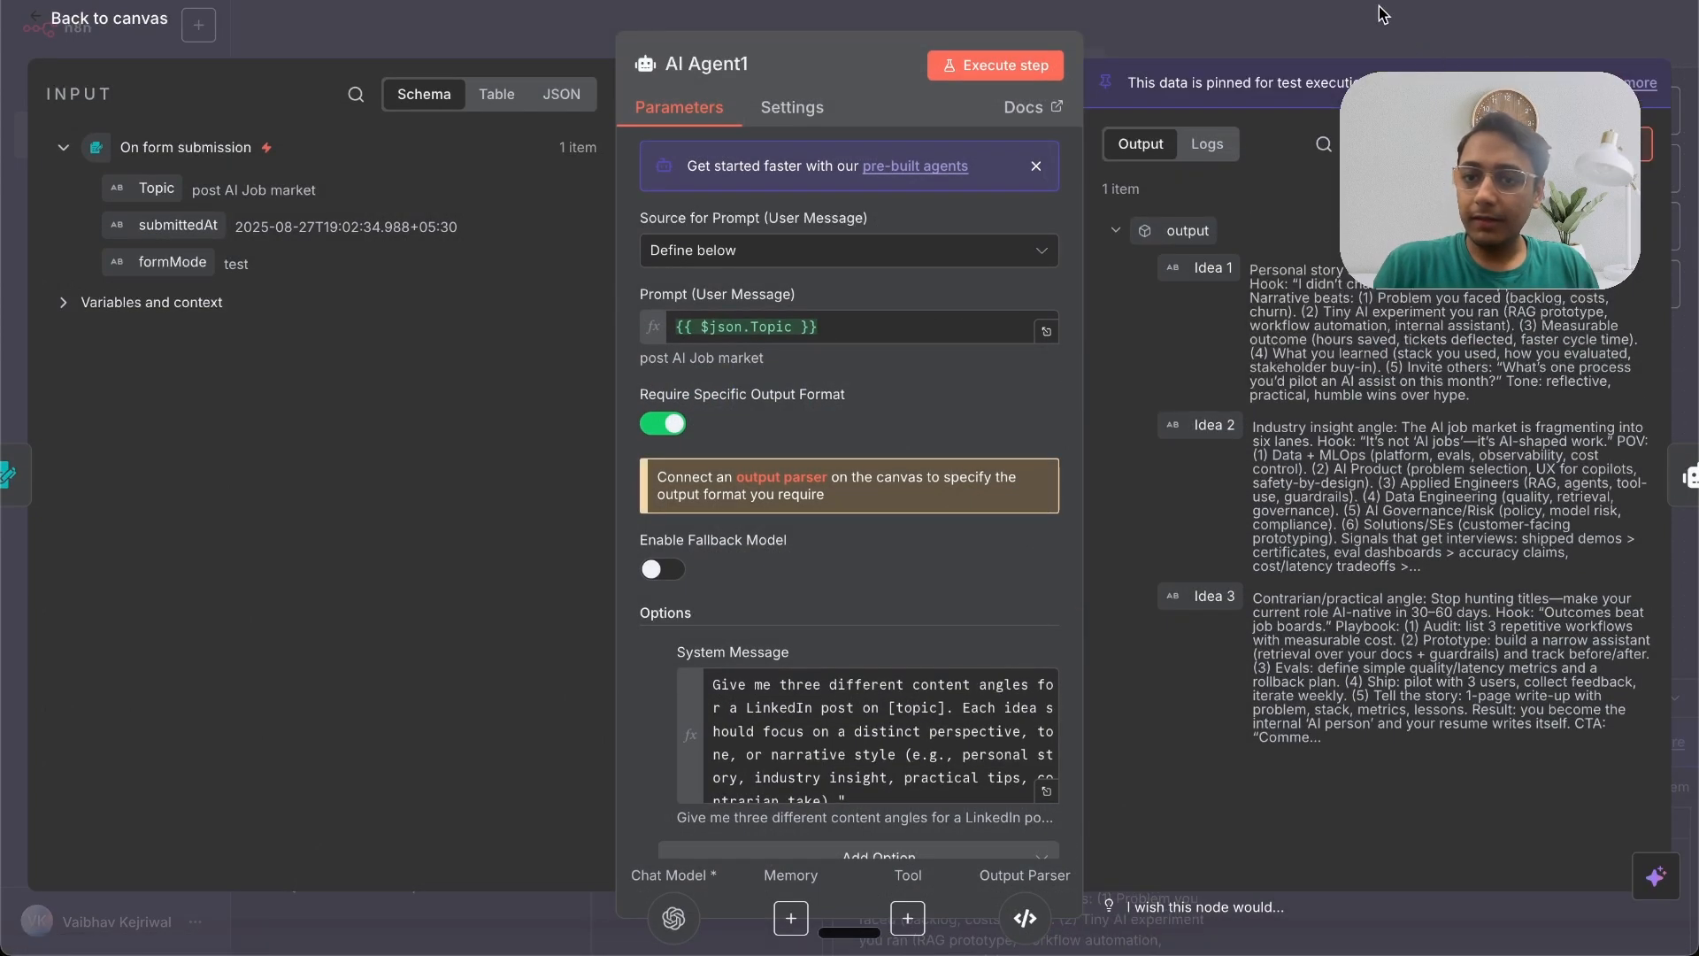
key("Escape")
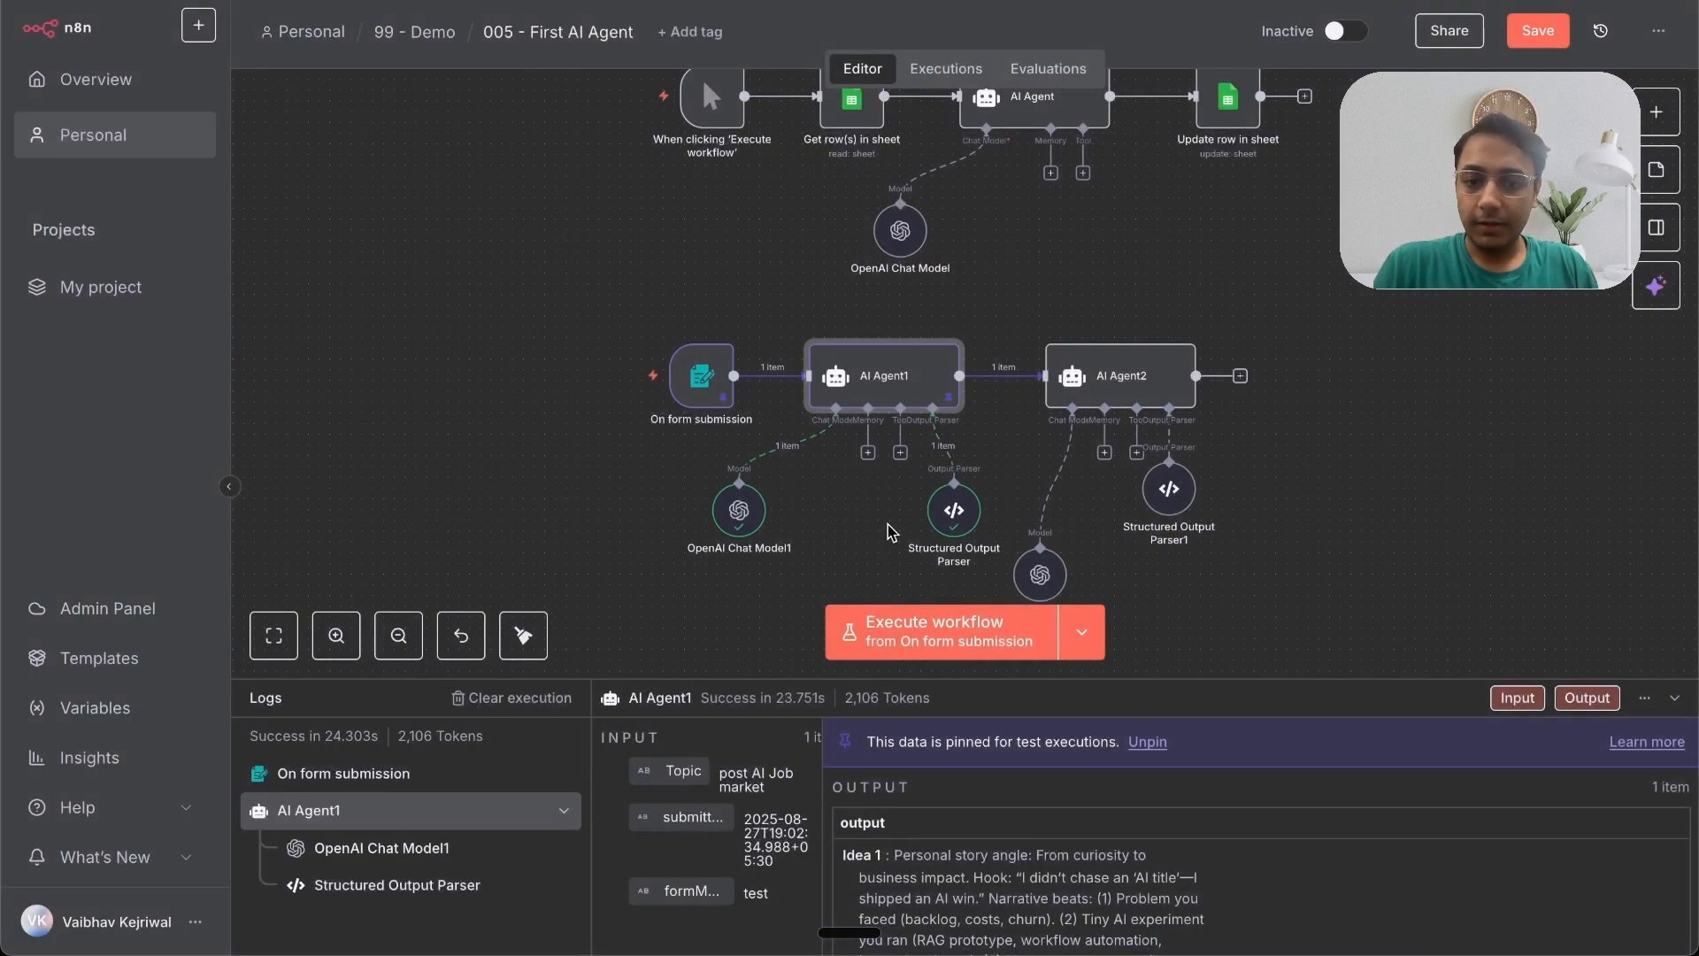
Step: Execute AI Agent2 to generate the posts from the three ideas
left_click(1135, 327)
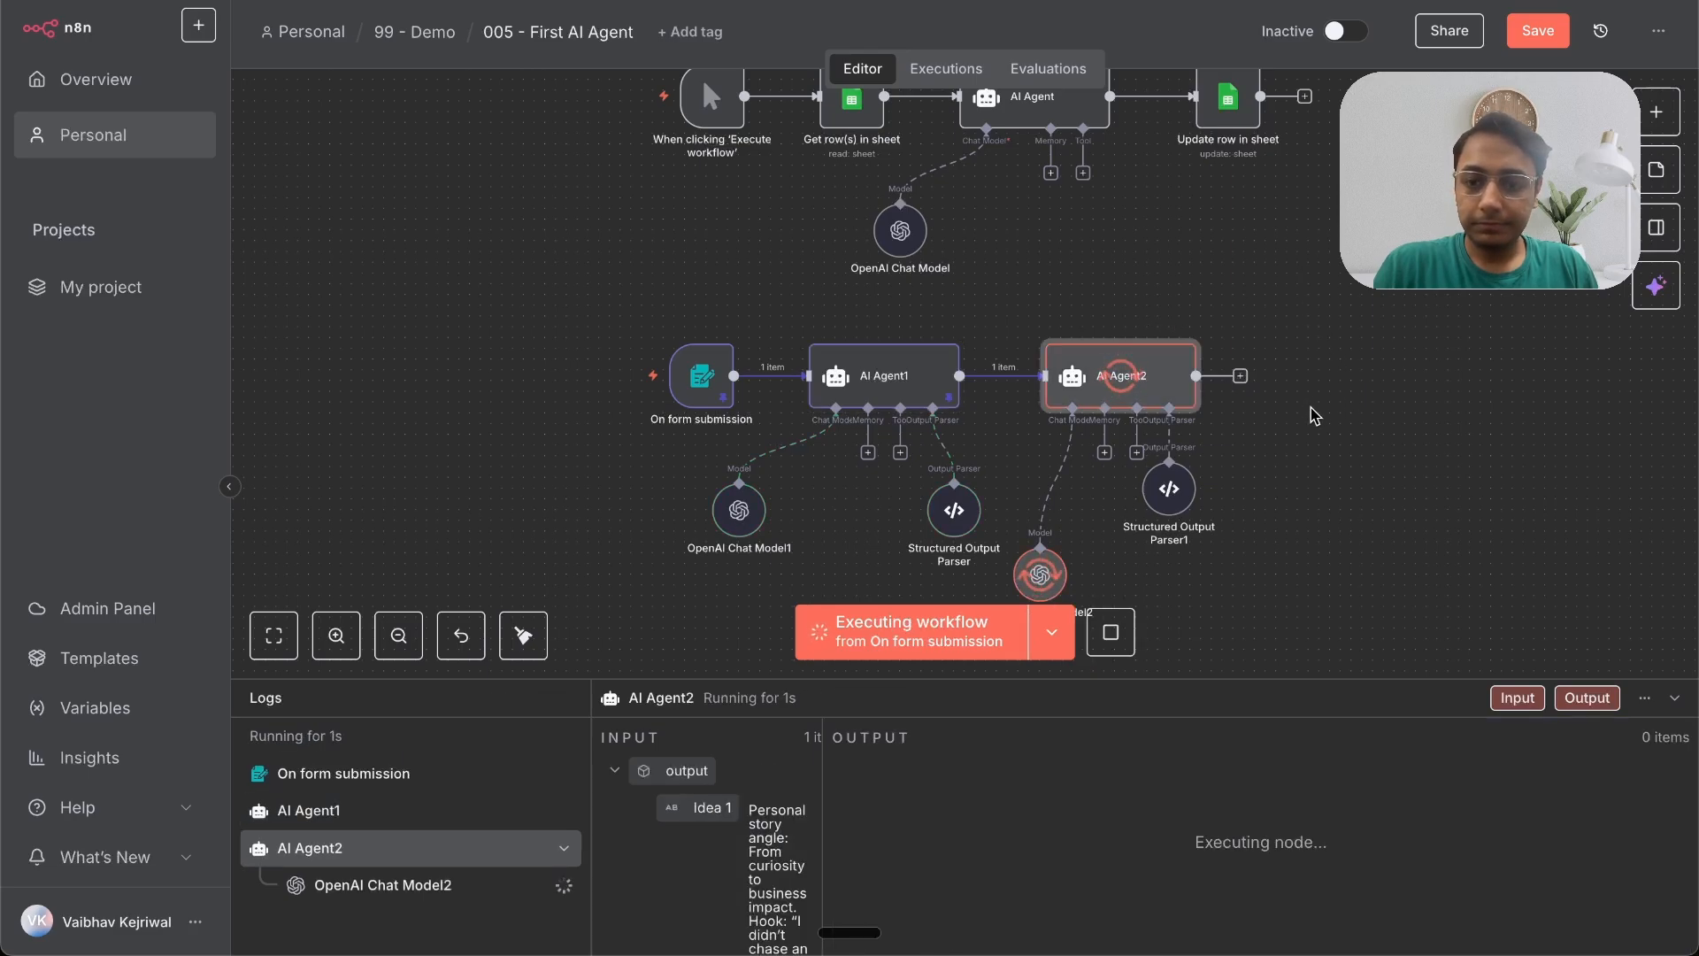
scroll(1328, 407, "right", 3)
scroll(1315, 414, "right", 3)
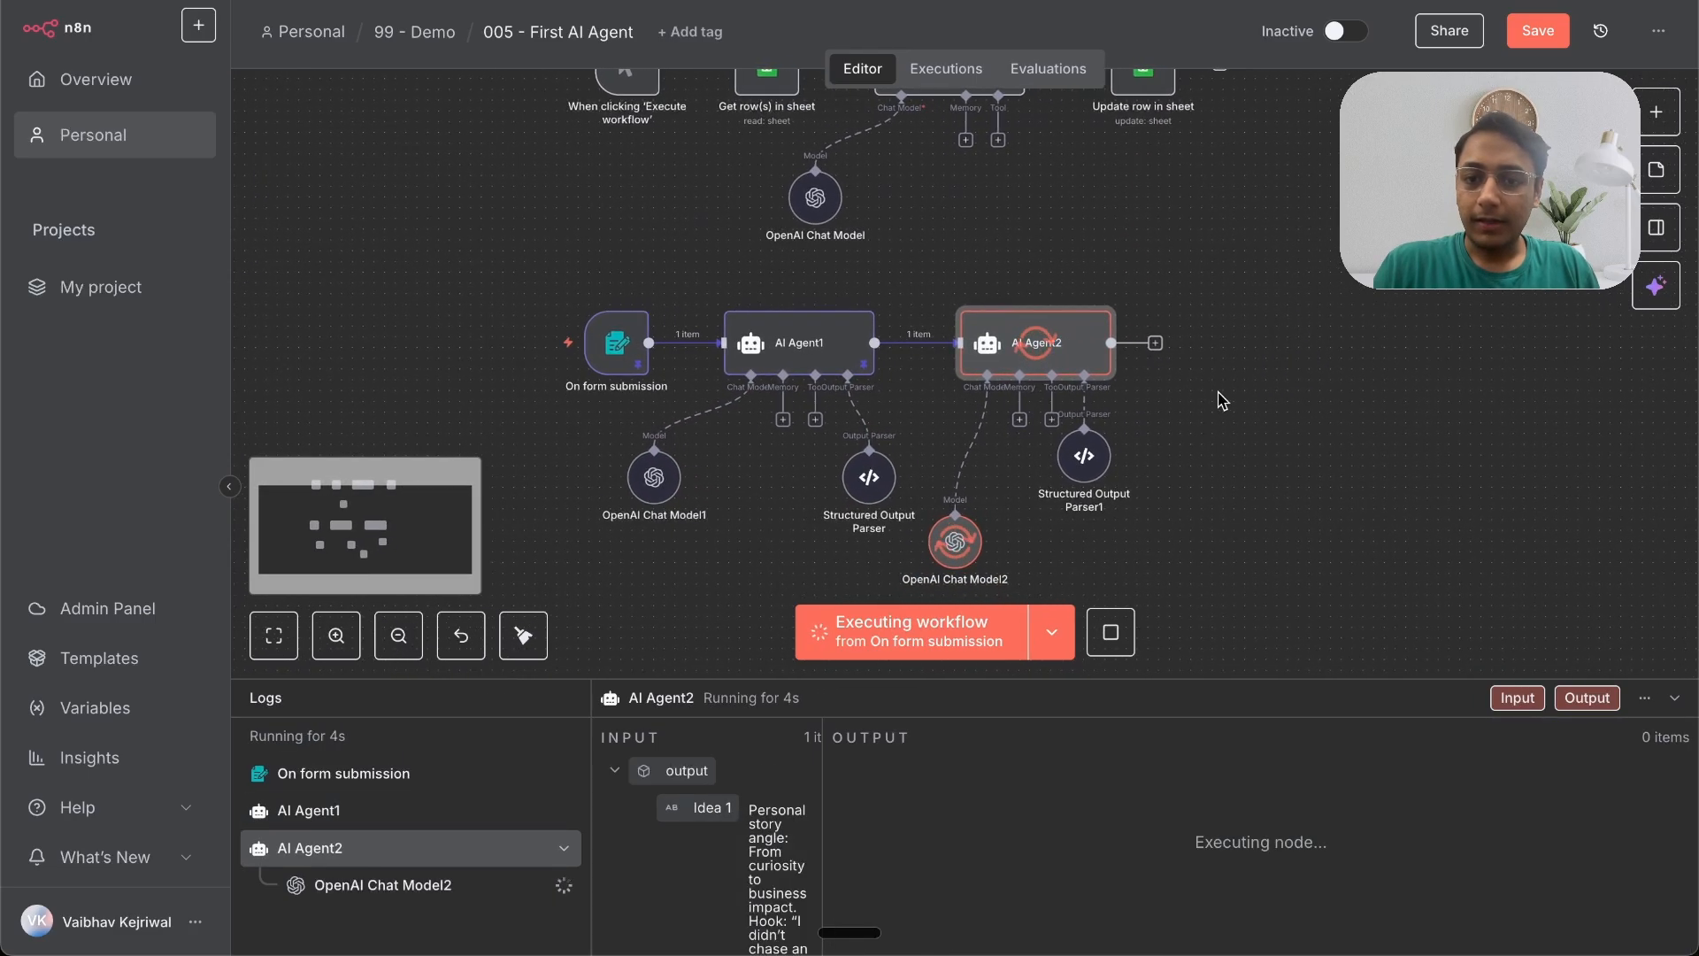
Step: Add a Google Sheets Append row in sheet node after AI Agent2, then briefly reopen AI Agent2
left_click(1155, 342)
type("sheet")
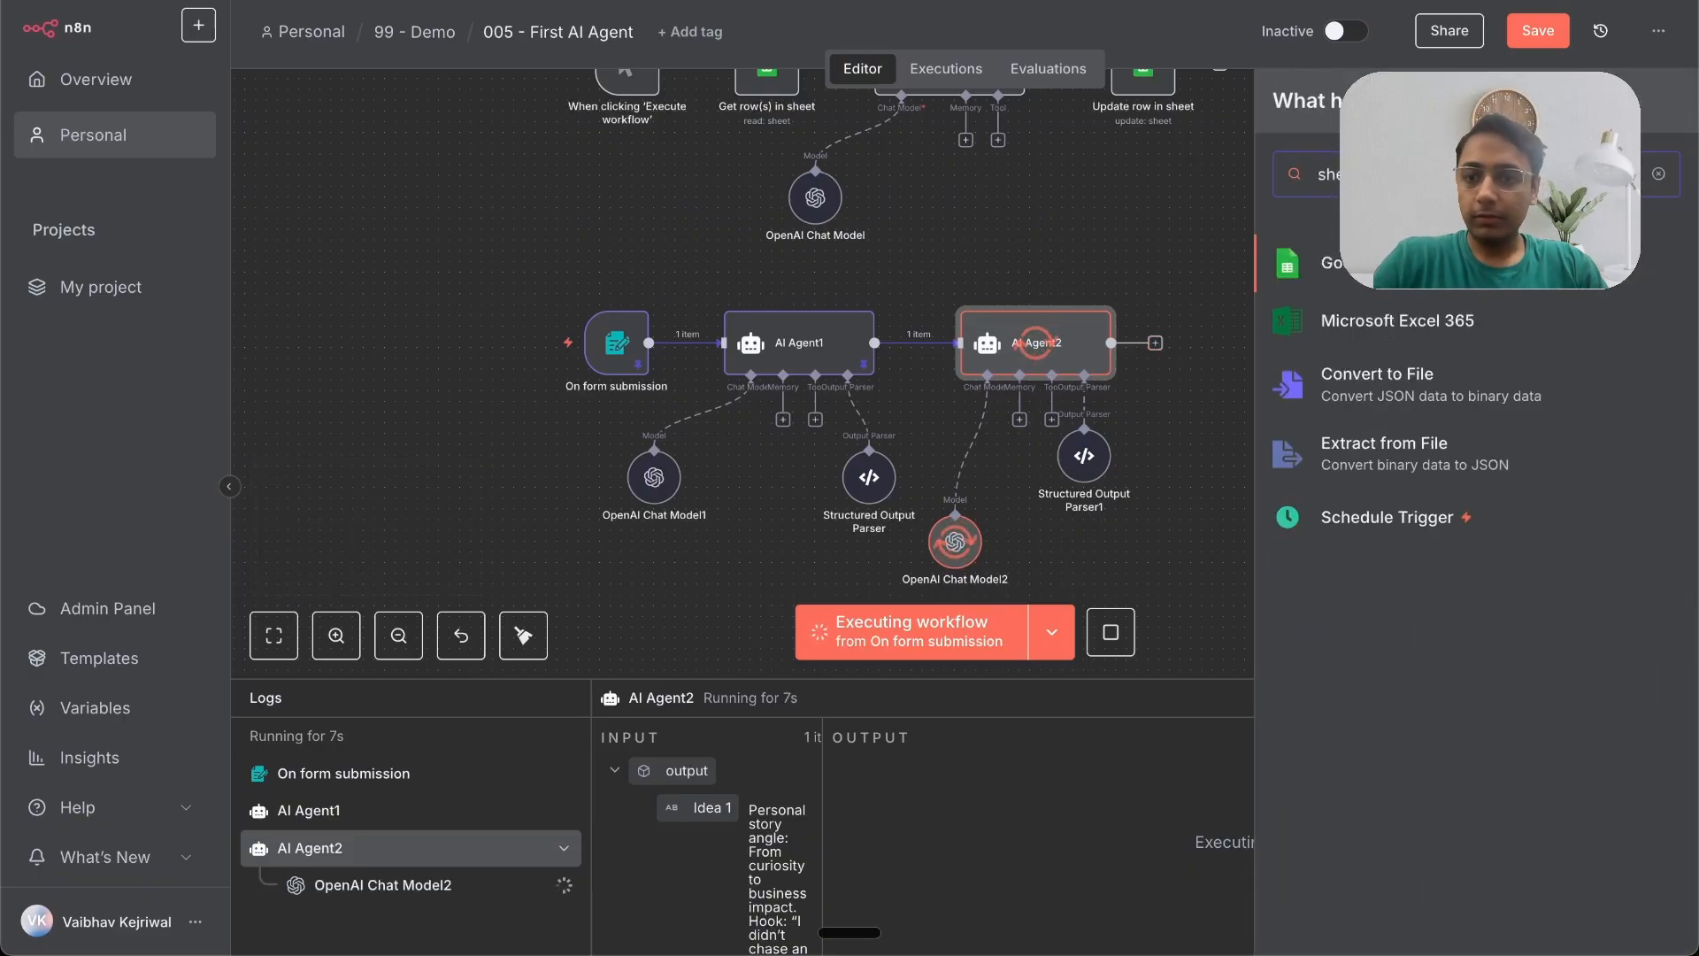
key("Return")
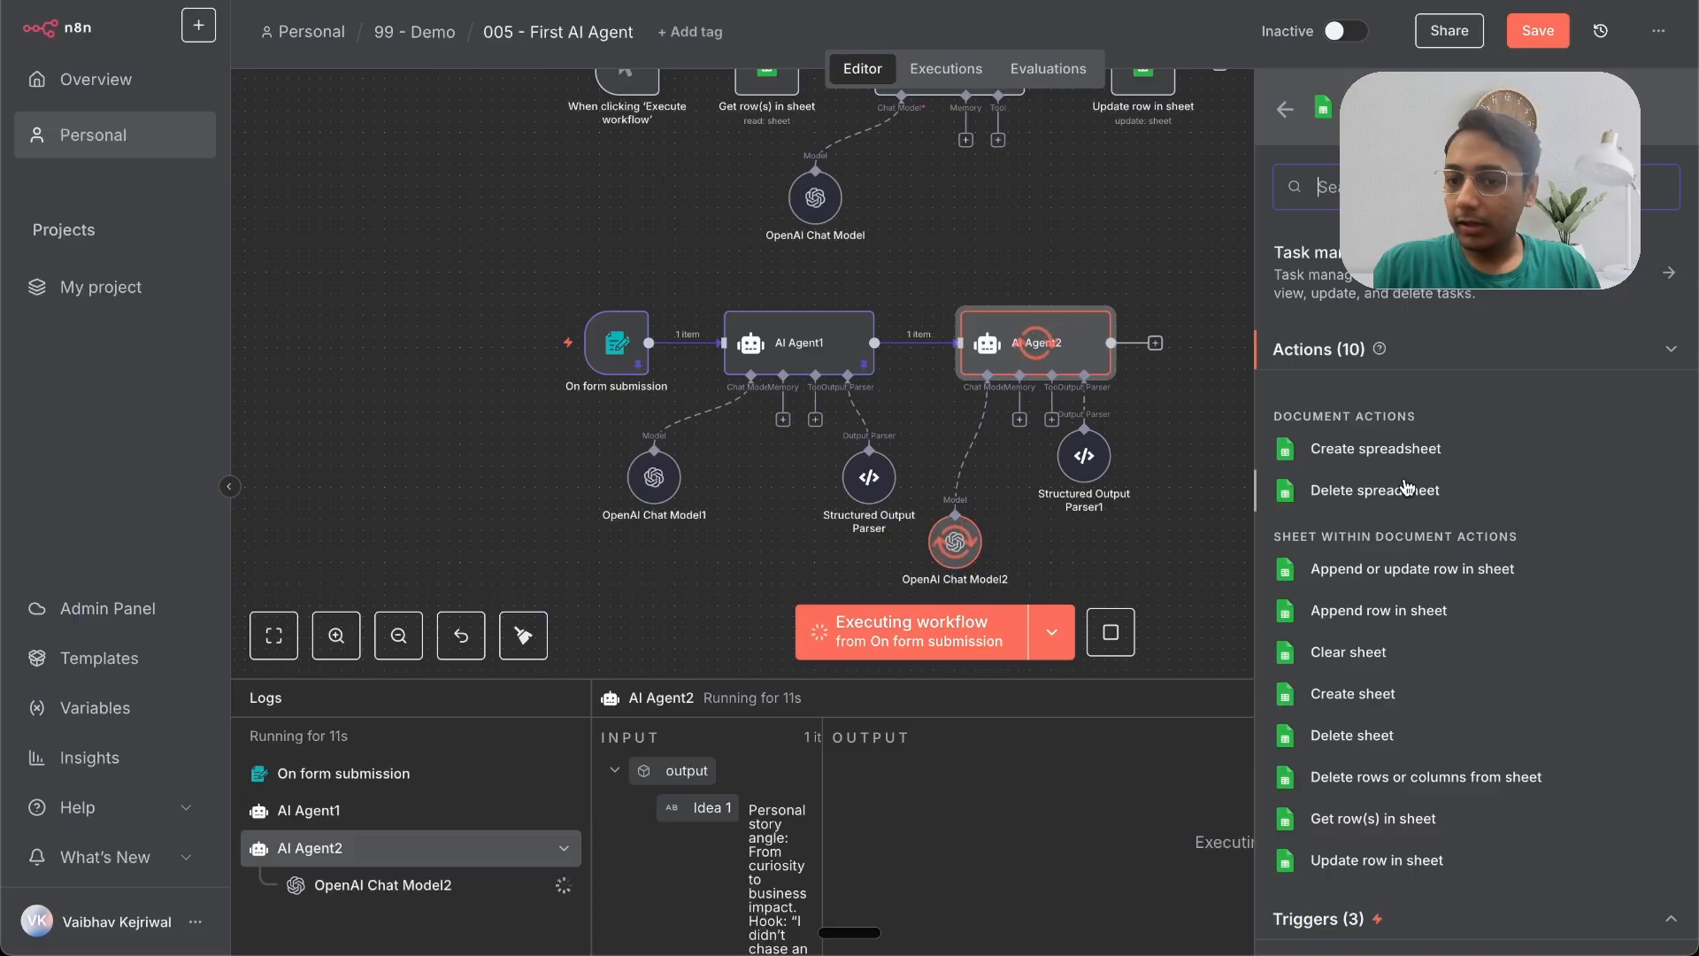
left_click(1371, 619)
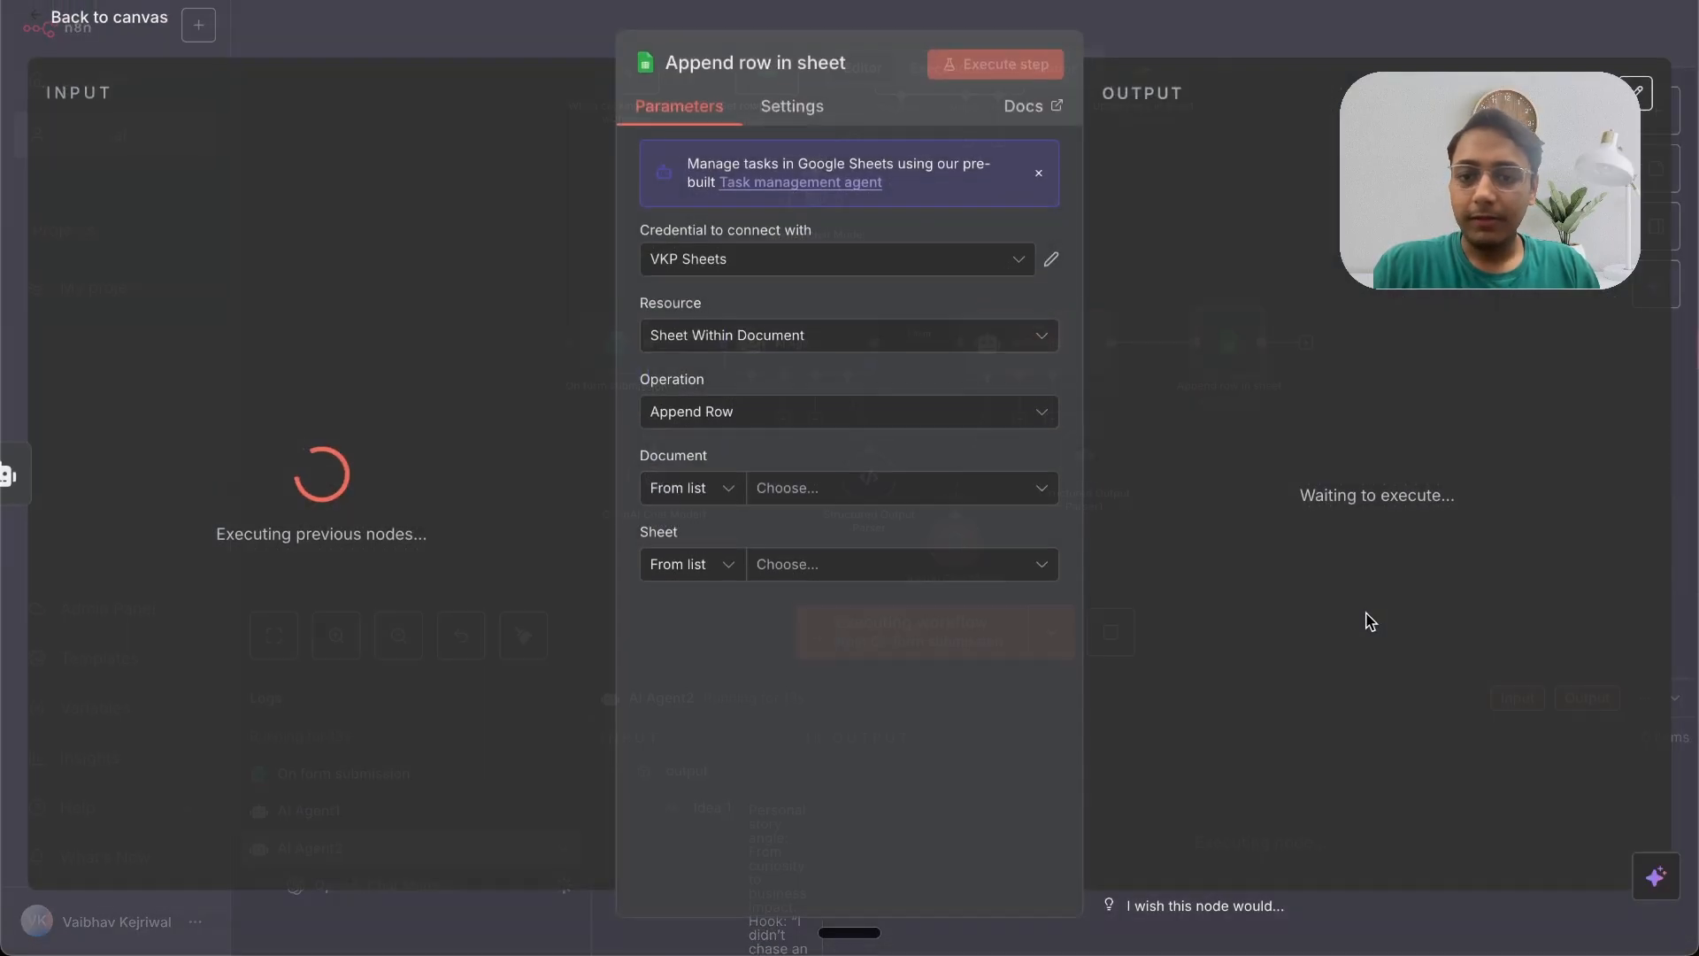
left_click(1200, 17)
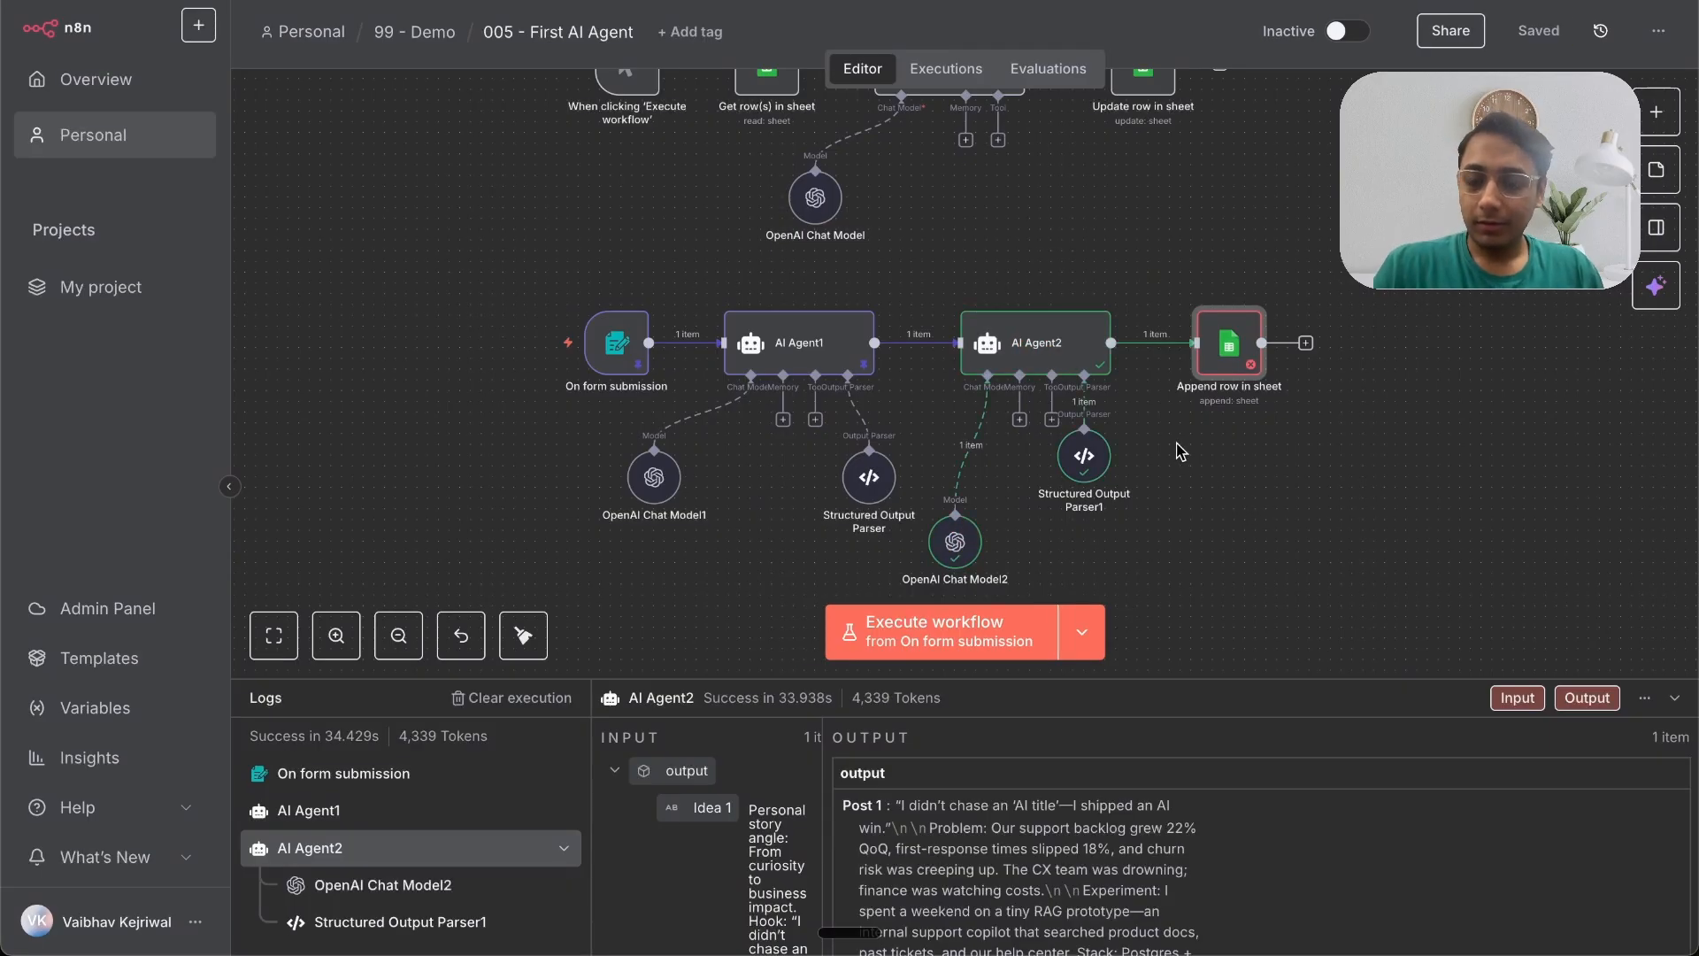
double_click(1062, 349)
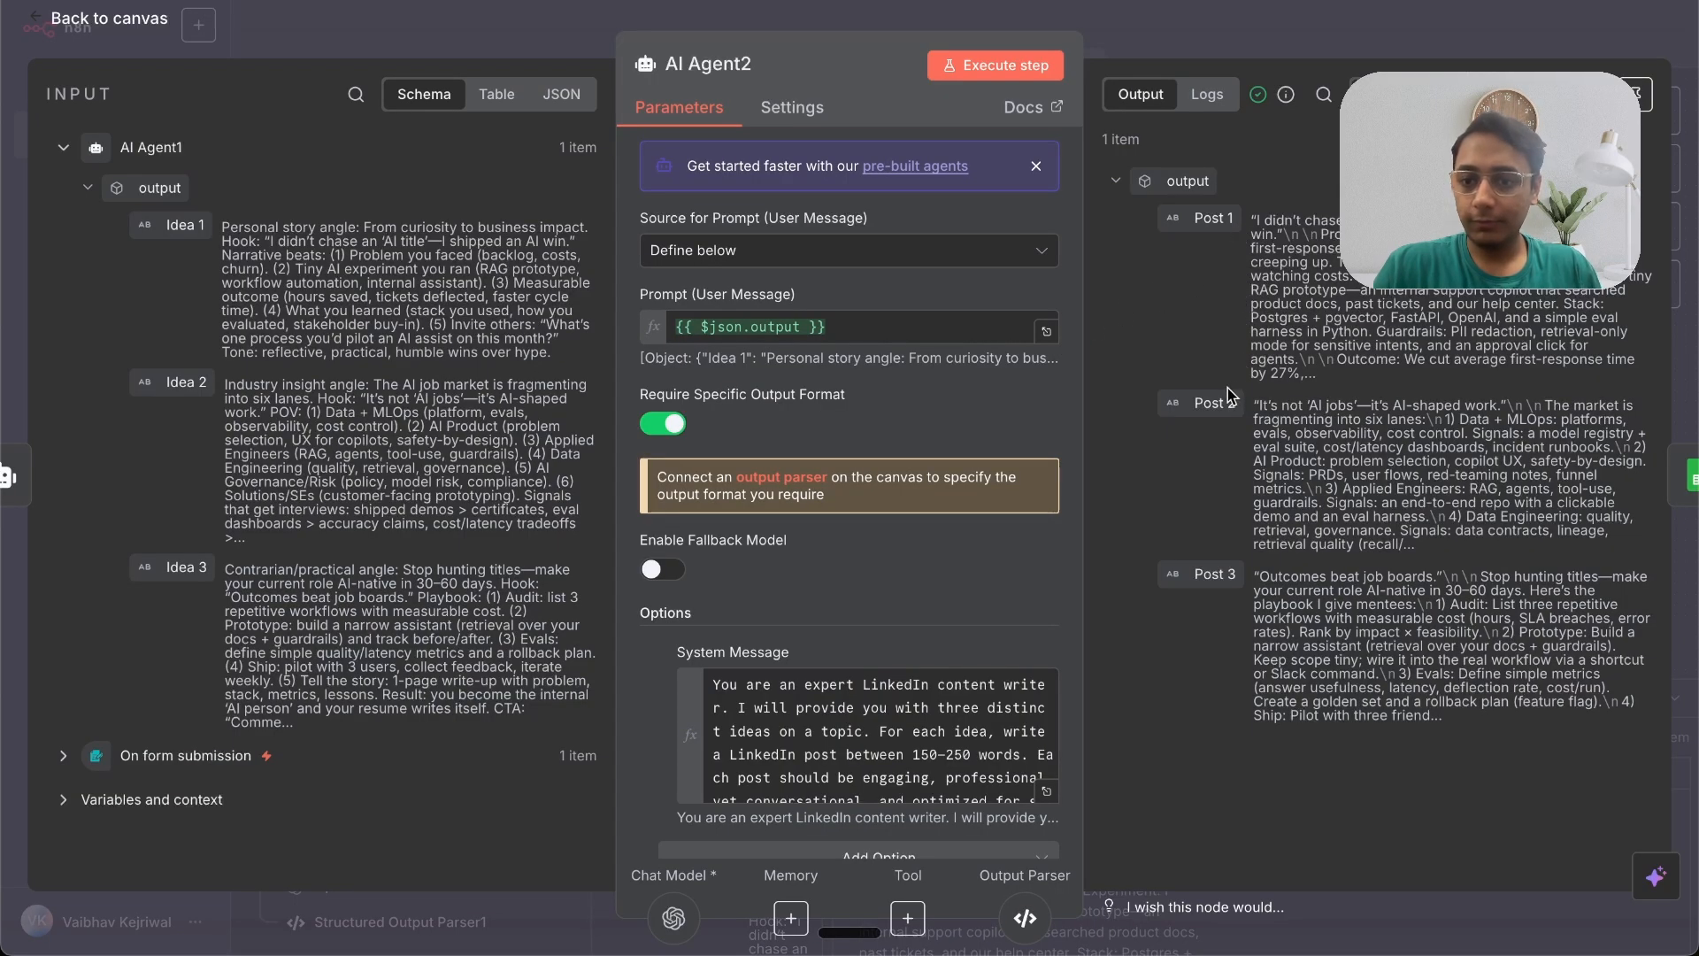
key("Escape")
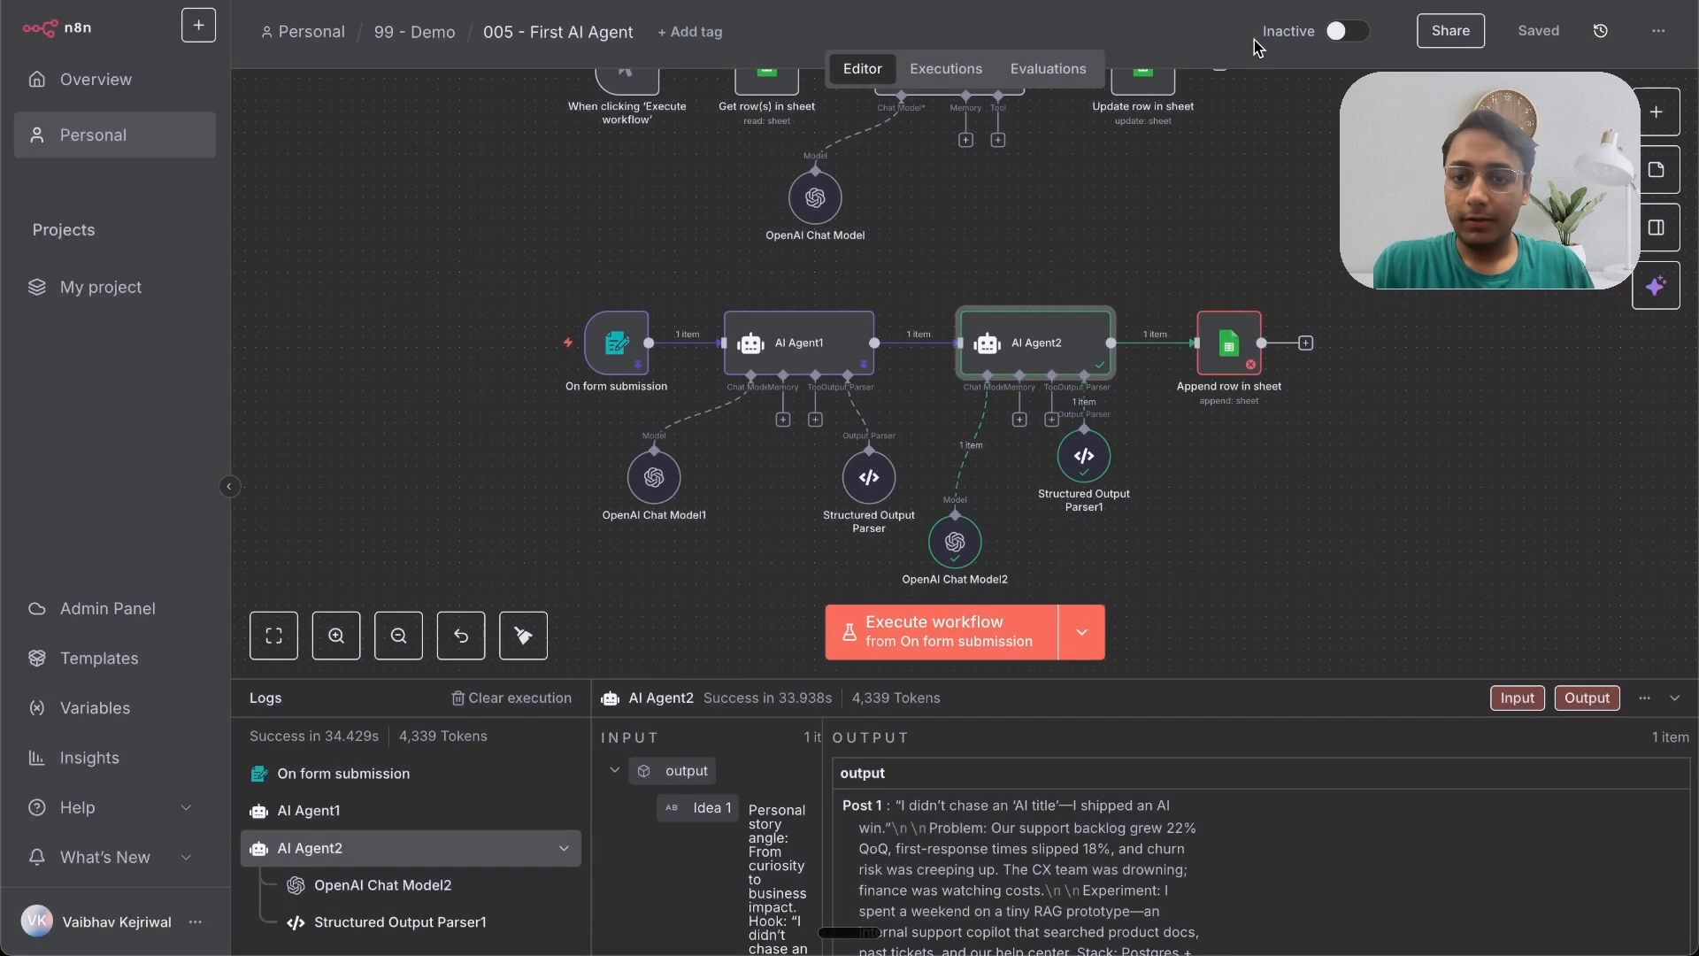
Step: In the Append row node, pick the First AI Agent document and its Linkedin Post sheet
double_click(1230, 343)
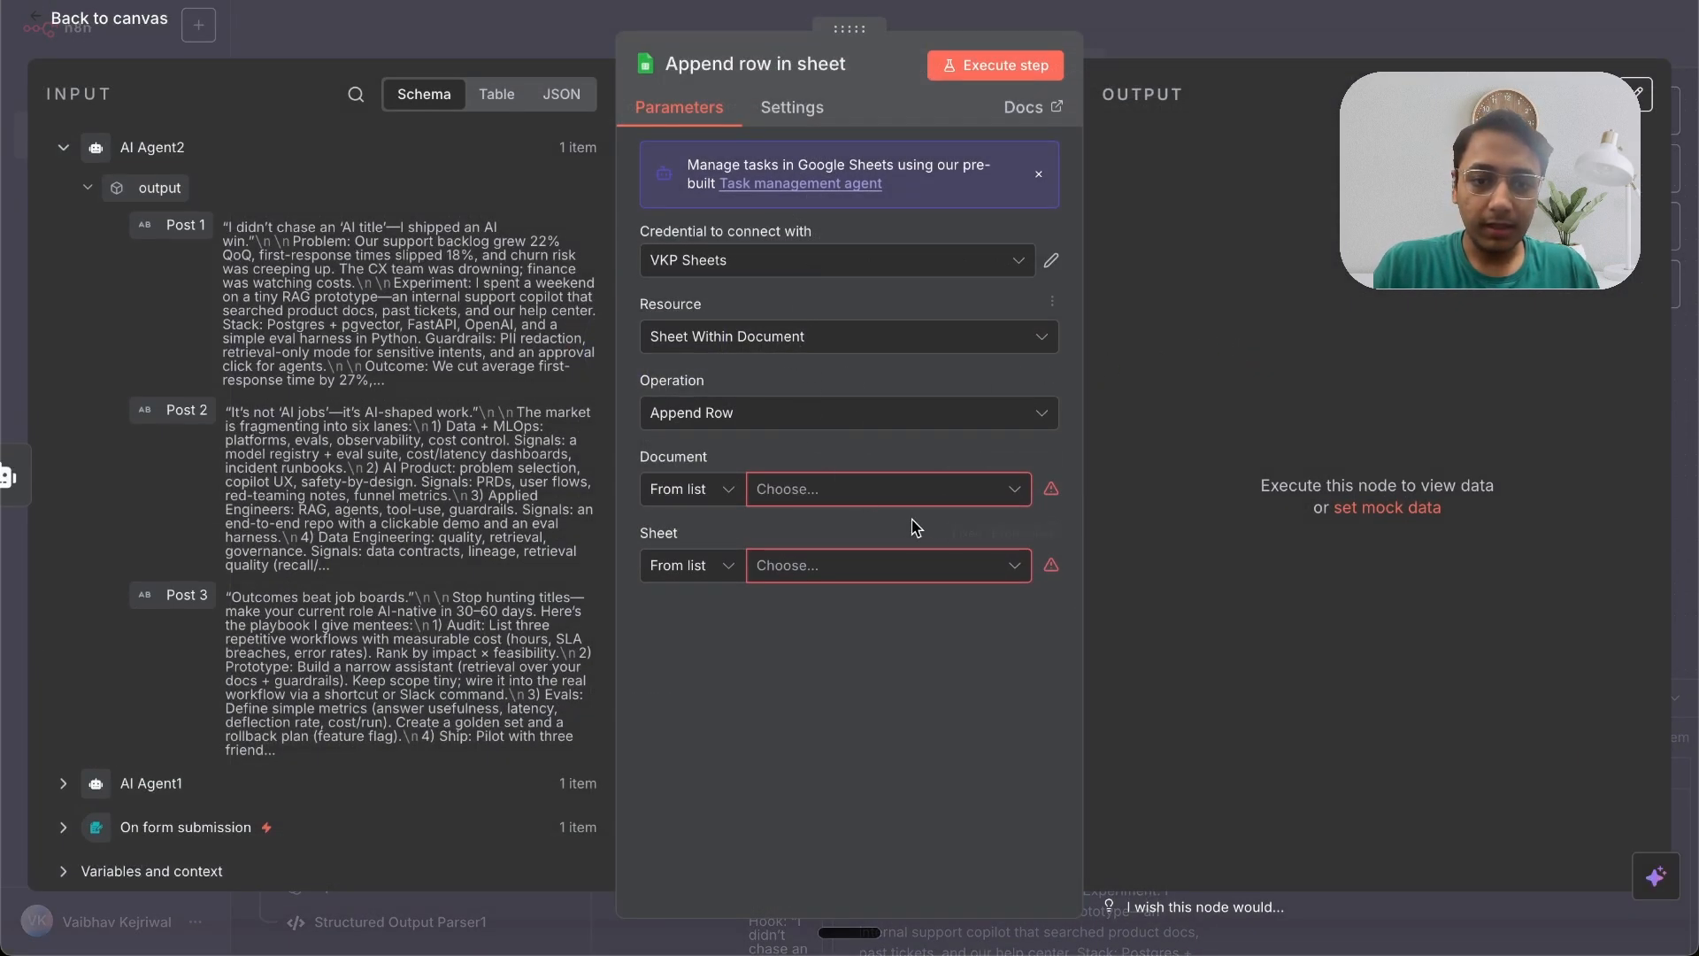
left_click(923, 492)
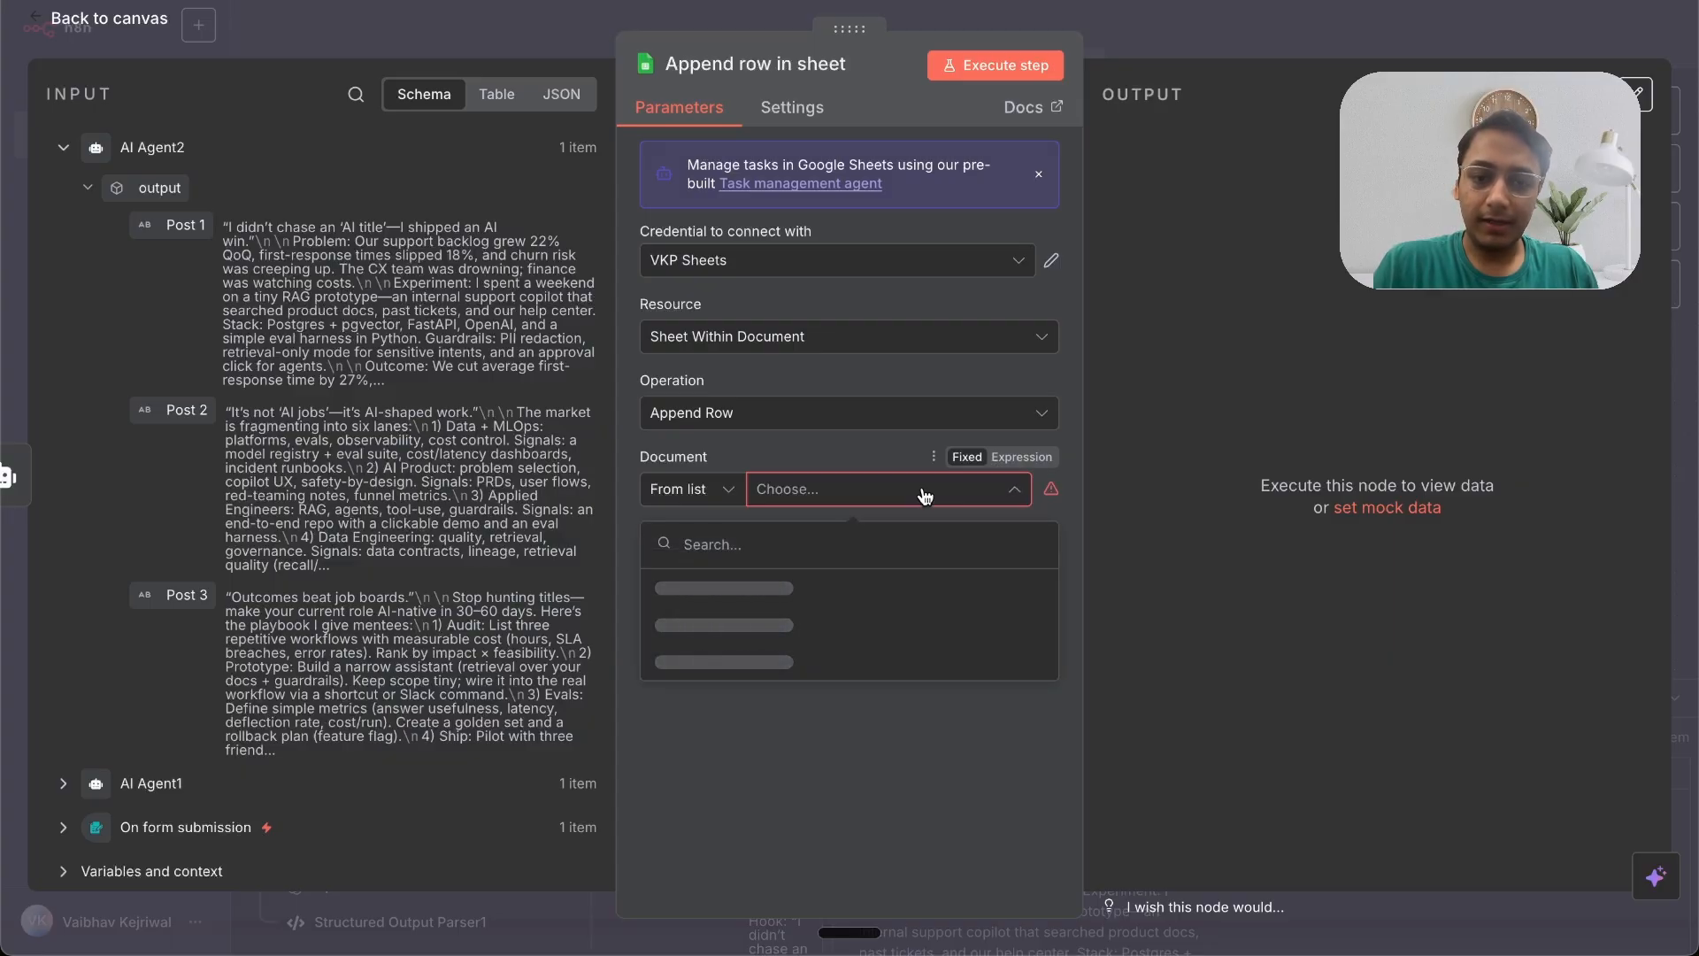
left_click(872, 590)
left_click(892, 568)
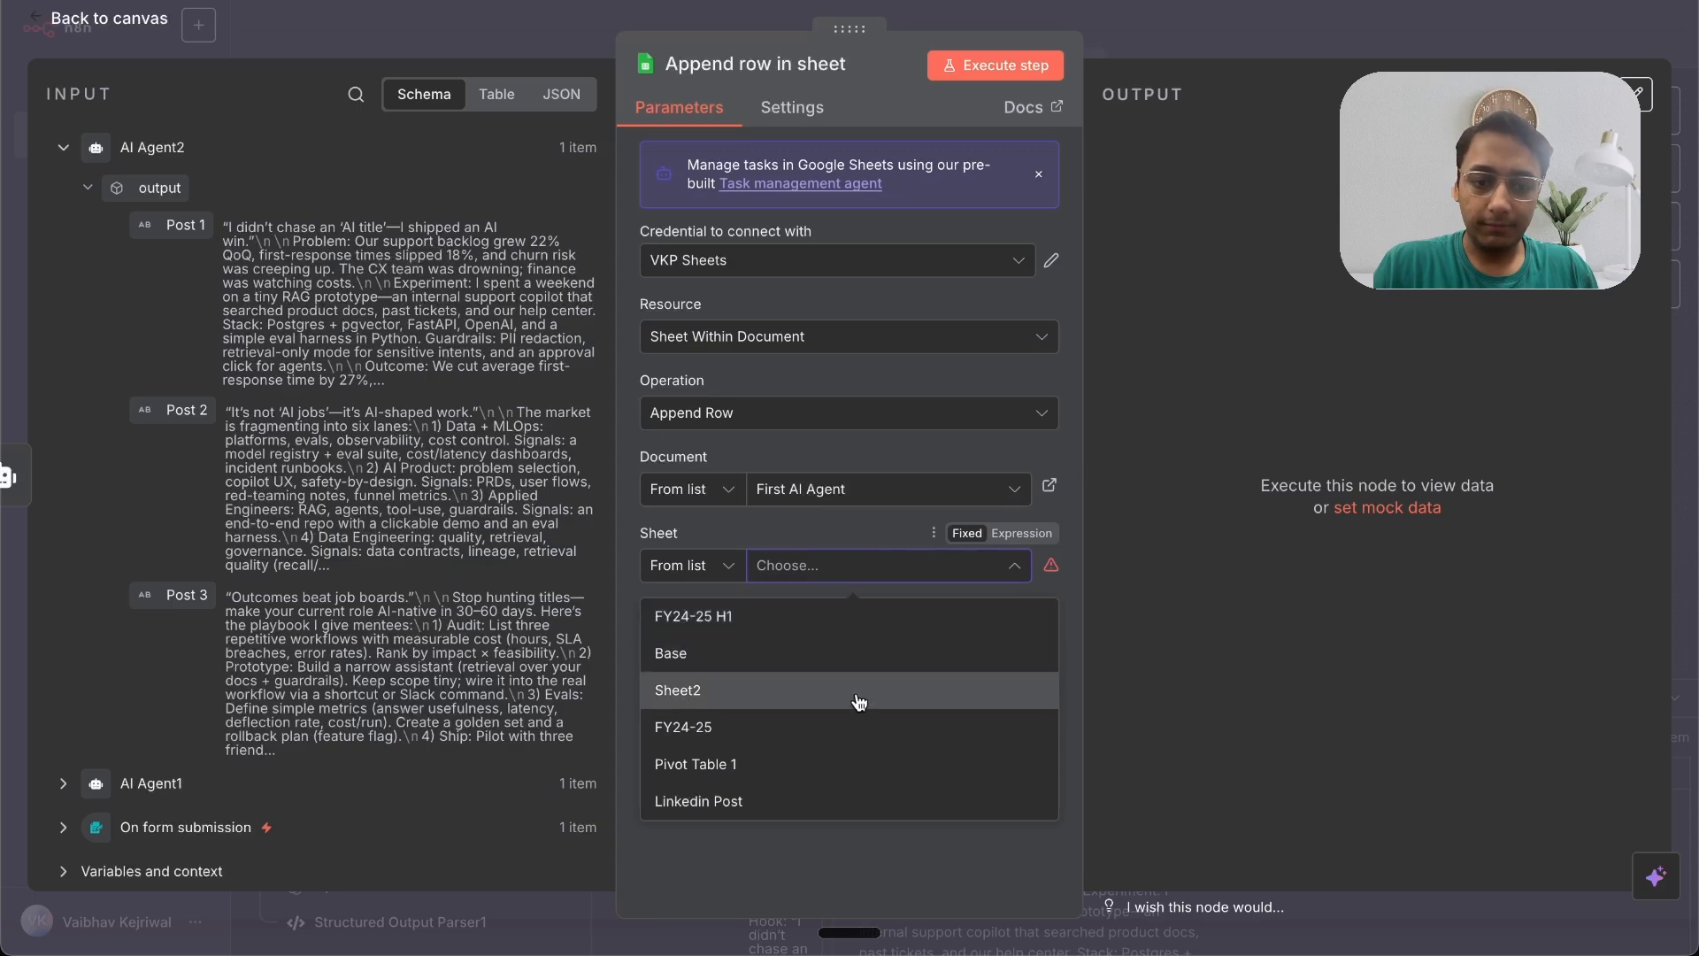
left_click(832, 802)
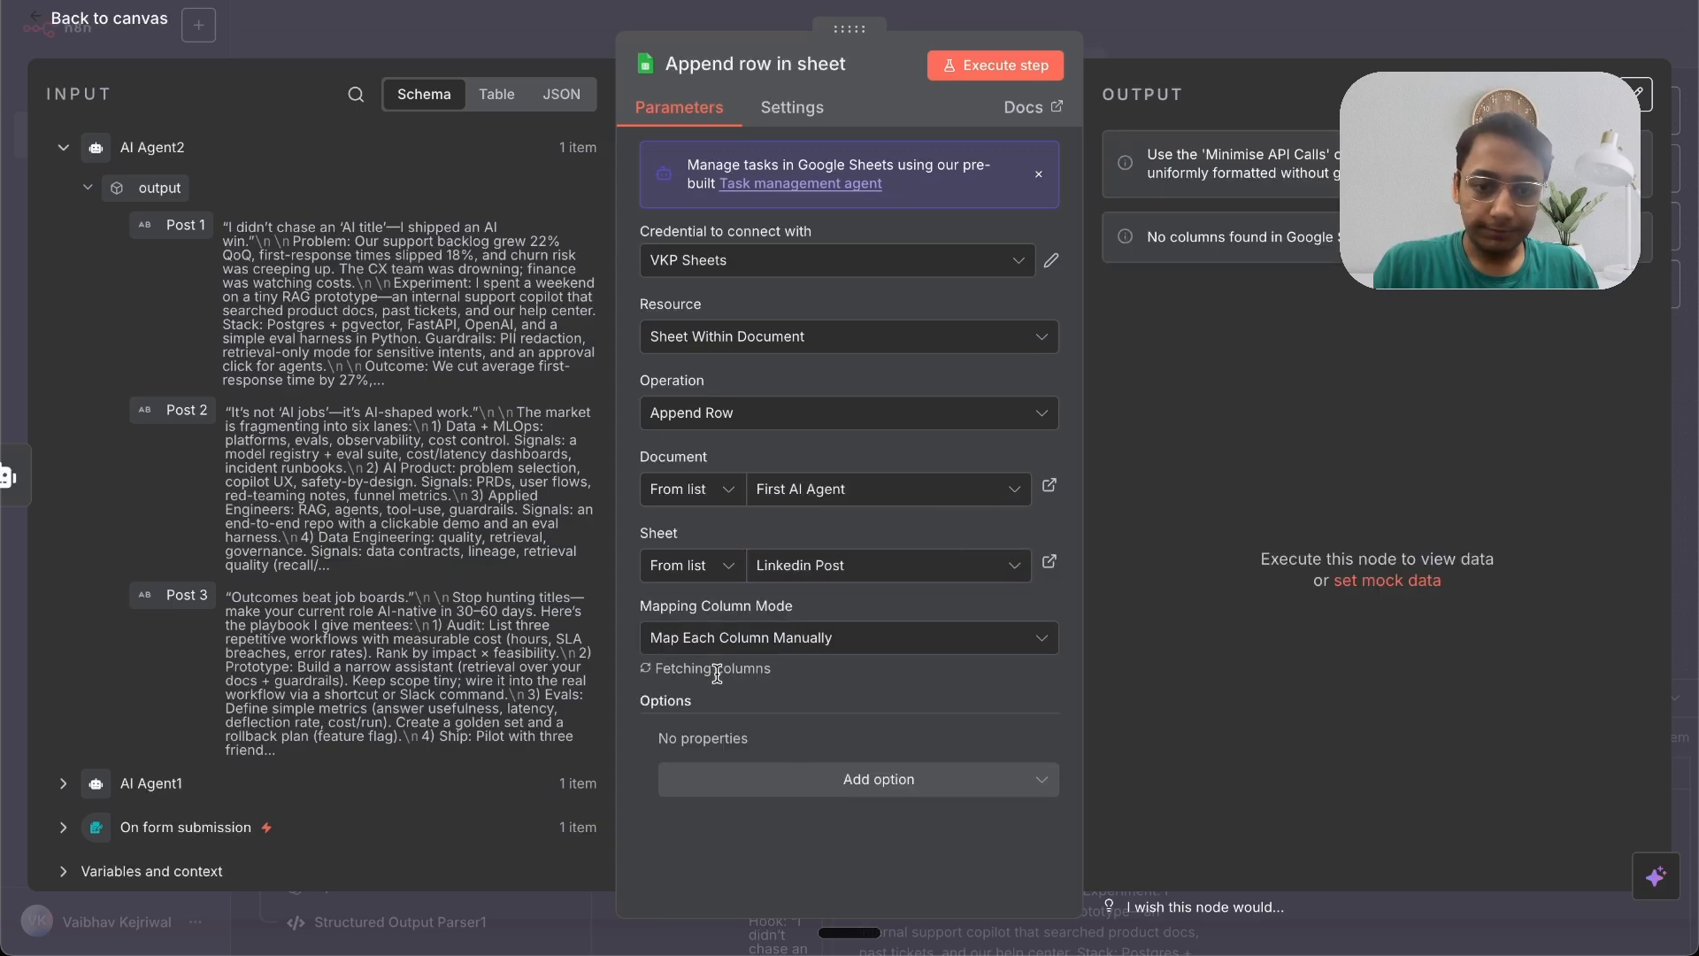
Step: Map Topic Name to the form's Topic and Idea 1, Idea 2, Idea 3 to AI Agent1's matching idea outputs
scroll(714, 672, "down", 5)
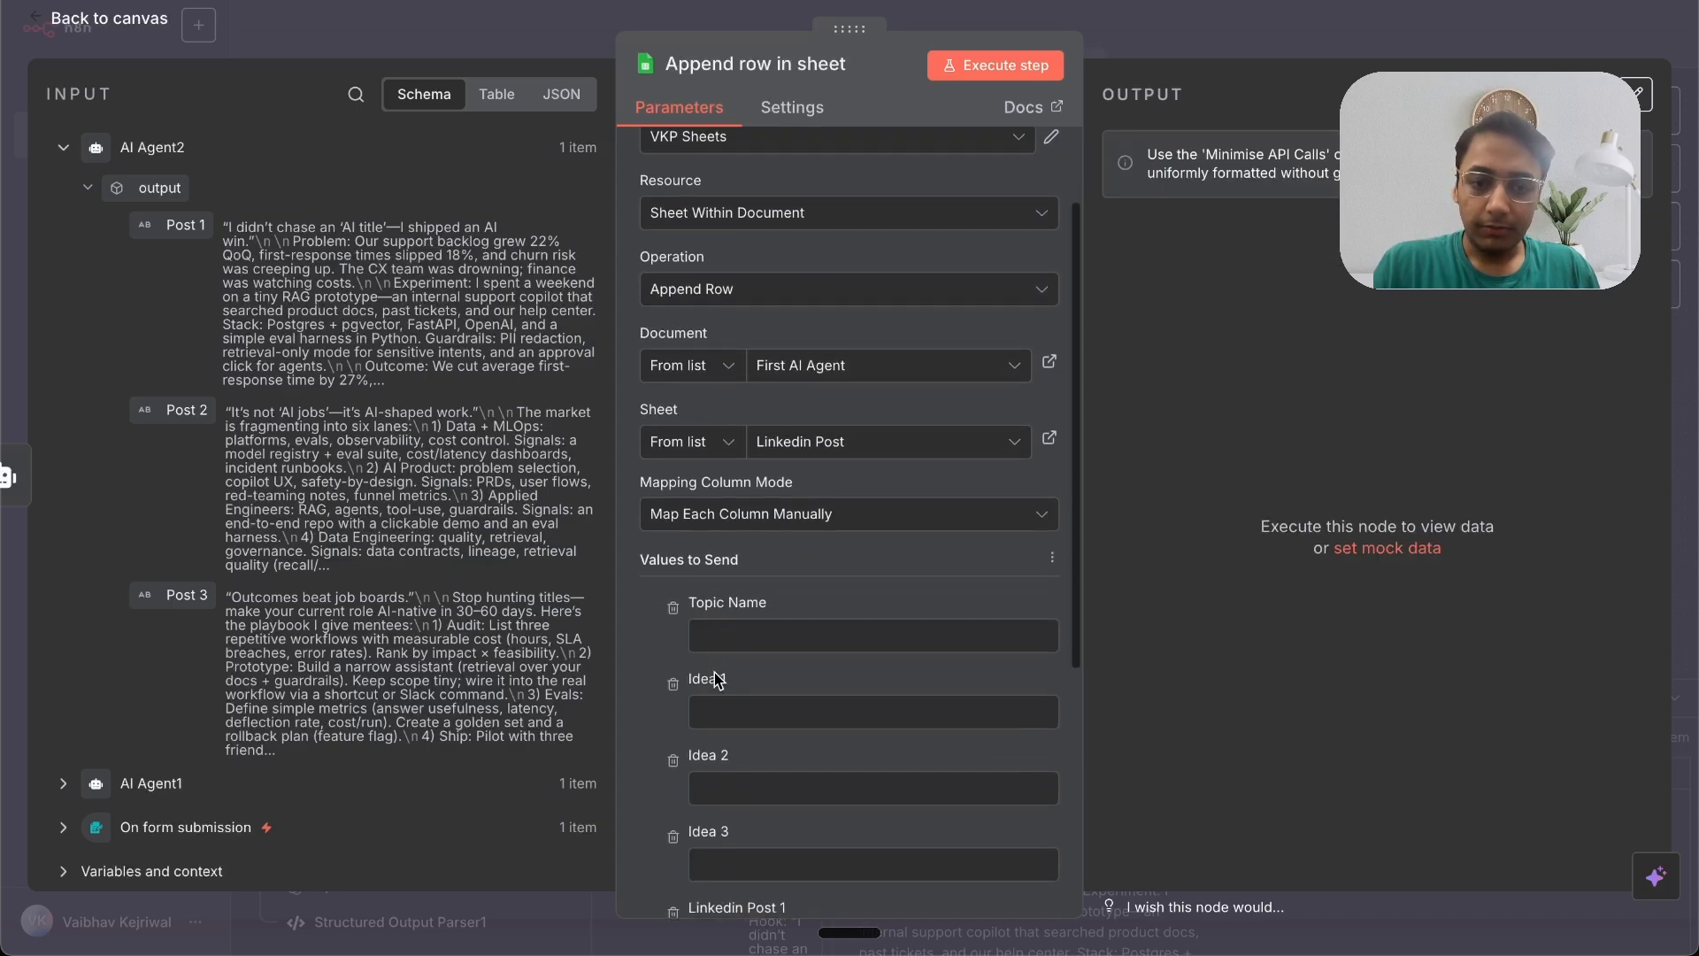
scroll(714, 672, "down", 1)
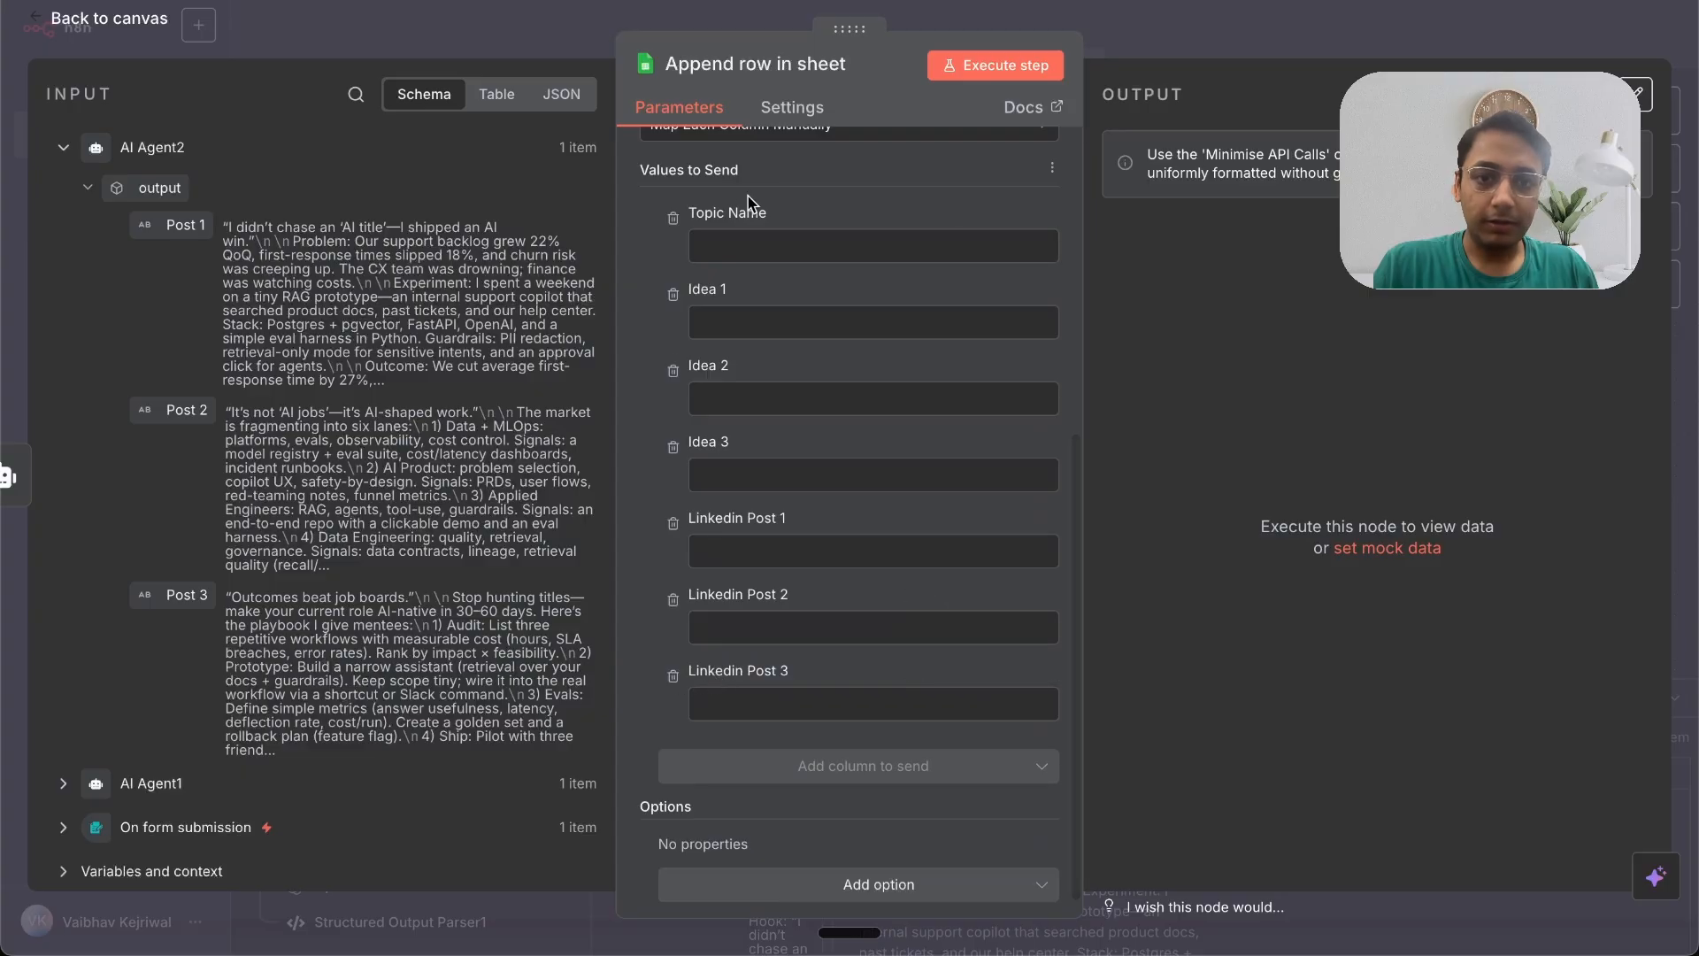
left_click(64, 832)
scroll(133, 797, "down", 2)
left_click_drag(151, 718, 721, 248)
left_click_drag(161, 718, 727, 251)
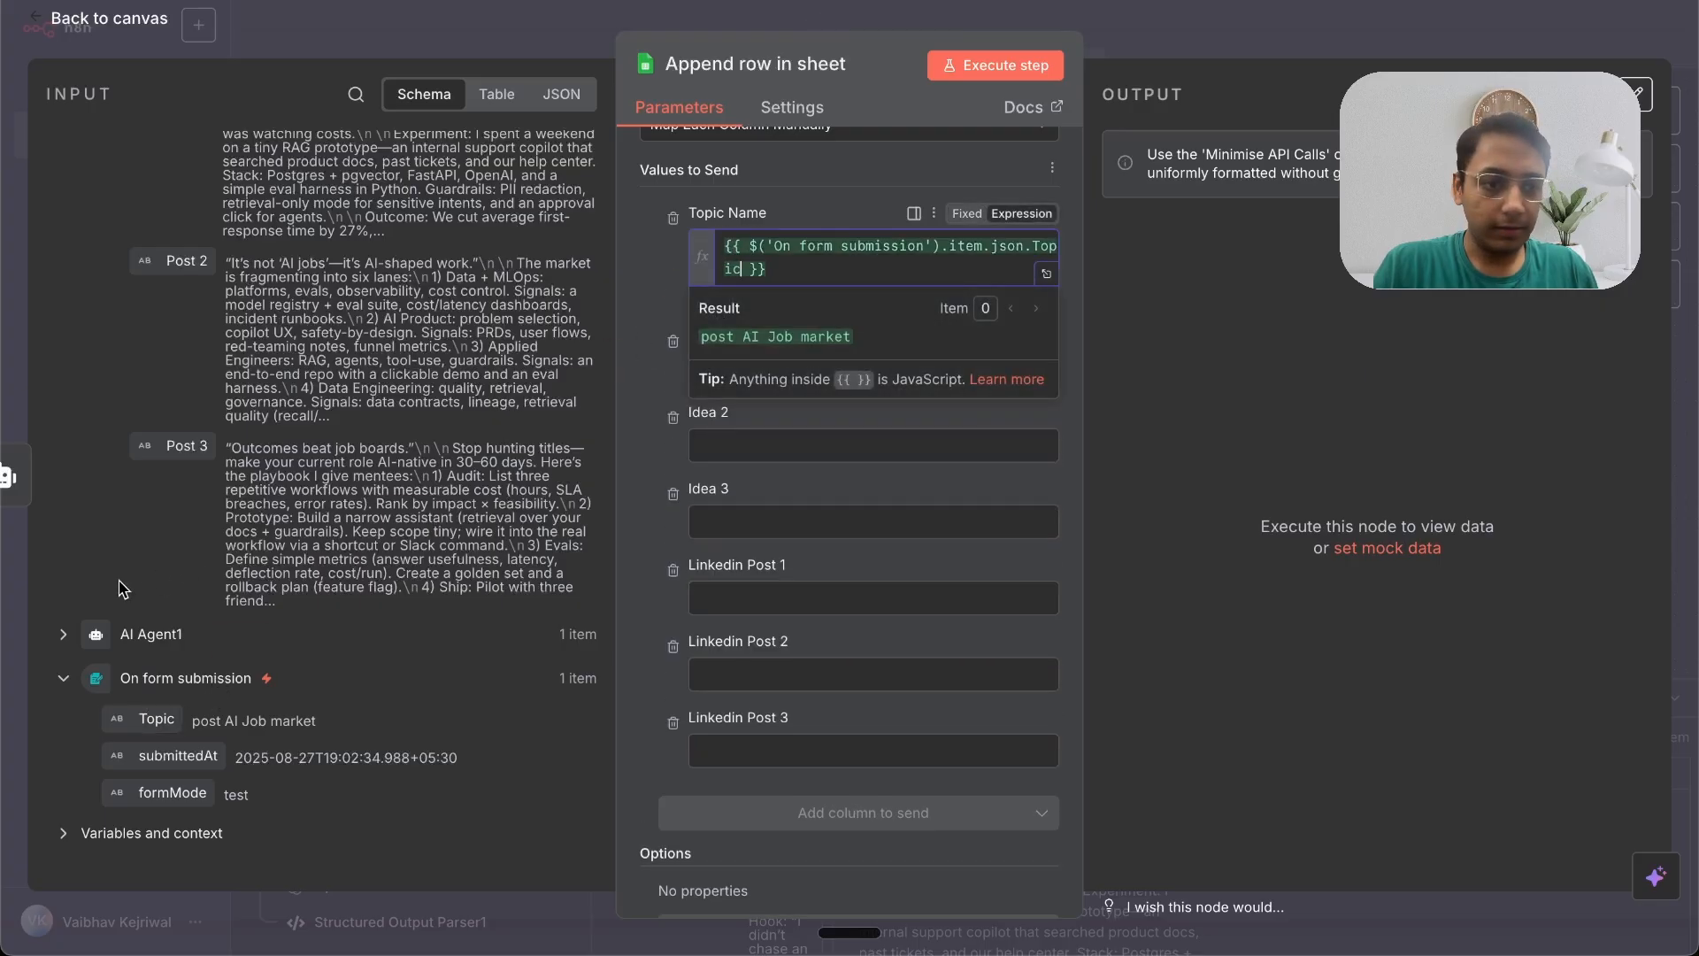
left_click(63, 635)
scroll(270, 577, "down", 5)
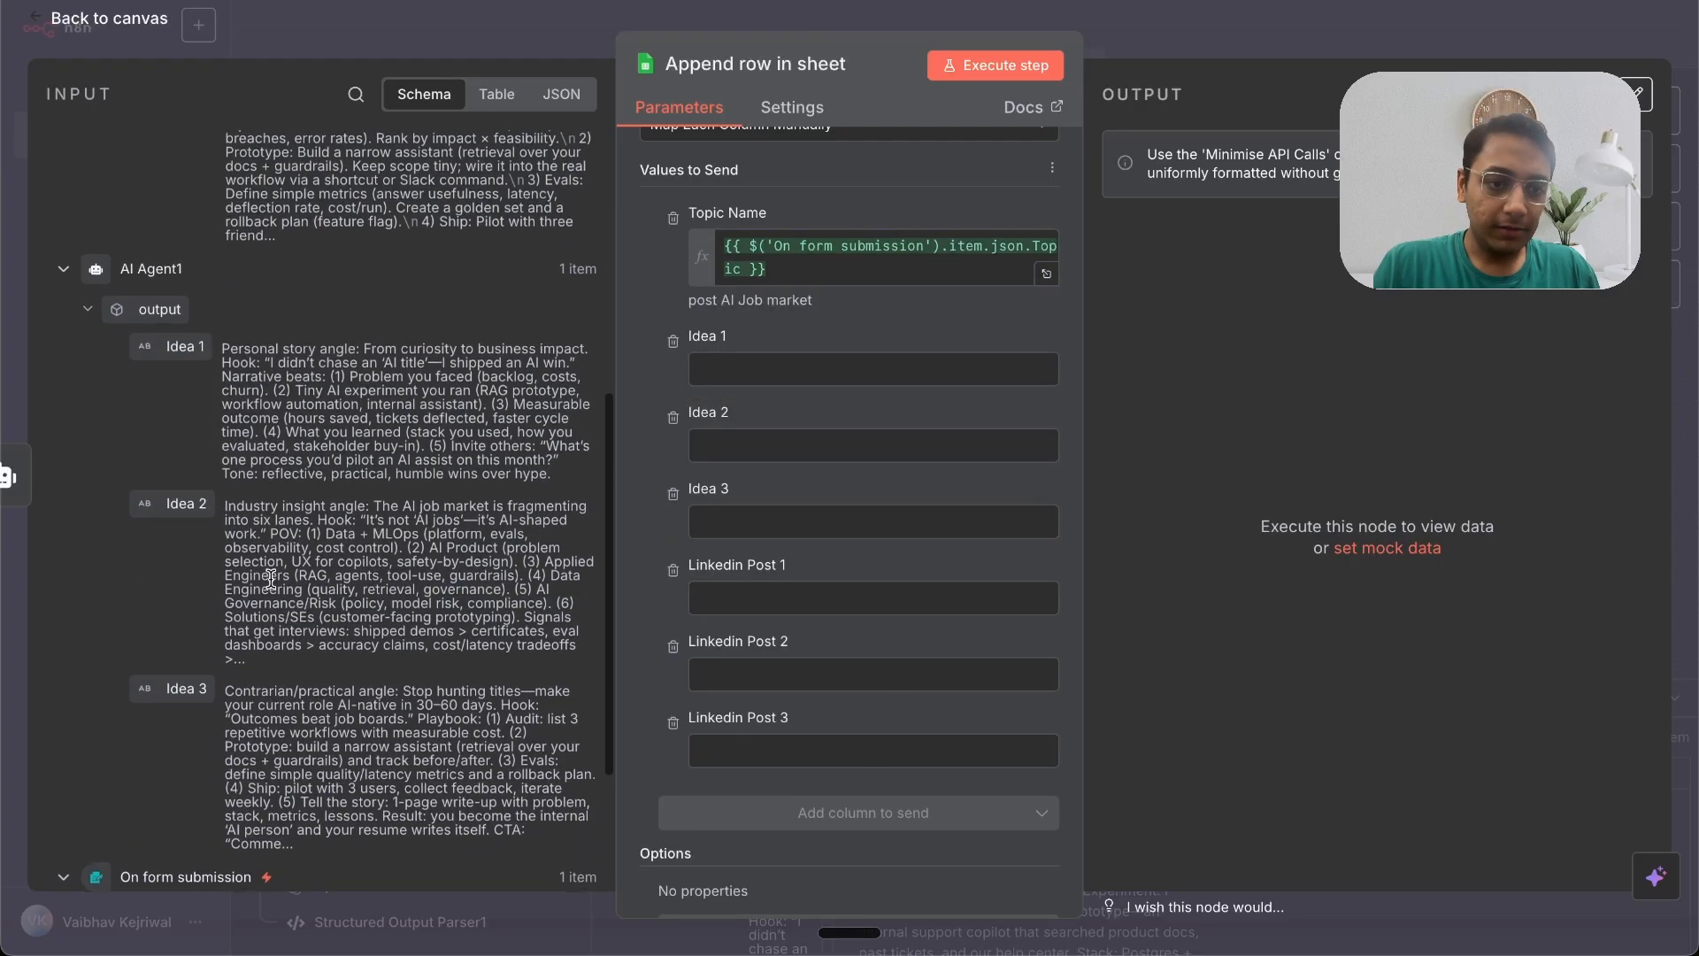
scroll(270, 577, "down", 1)
left_click_drag(172, 312, 749, 368)
left_click_drag(186, 469, 752, 498)
left_click_drag(198, 643, 801, 615)
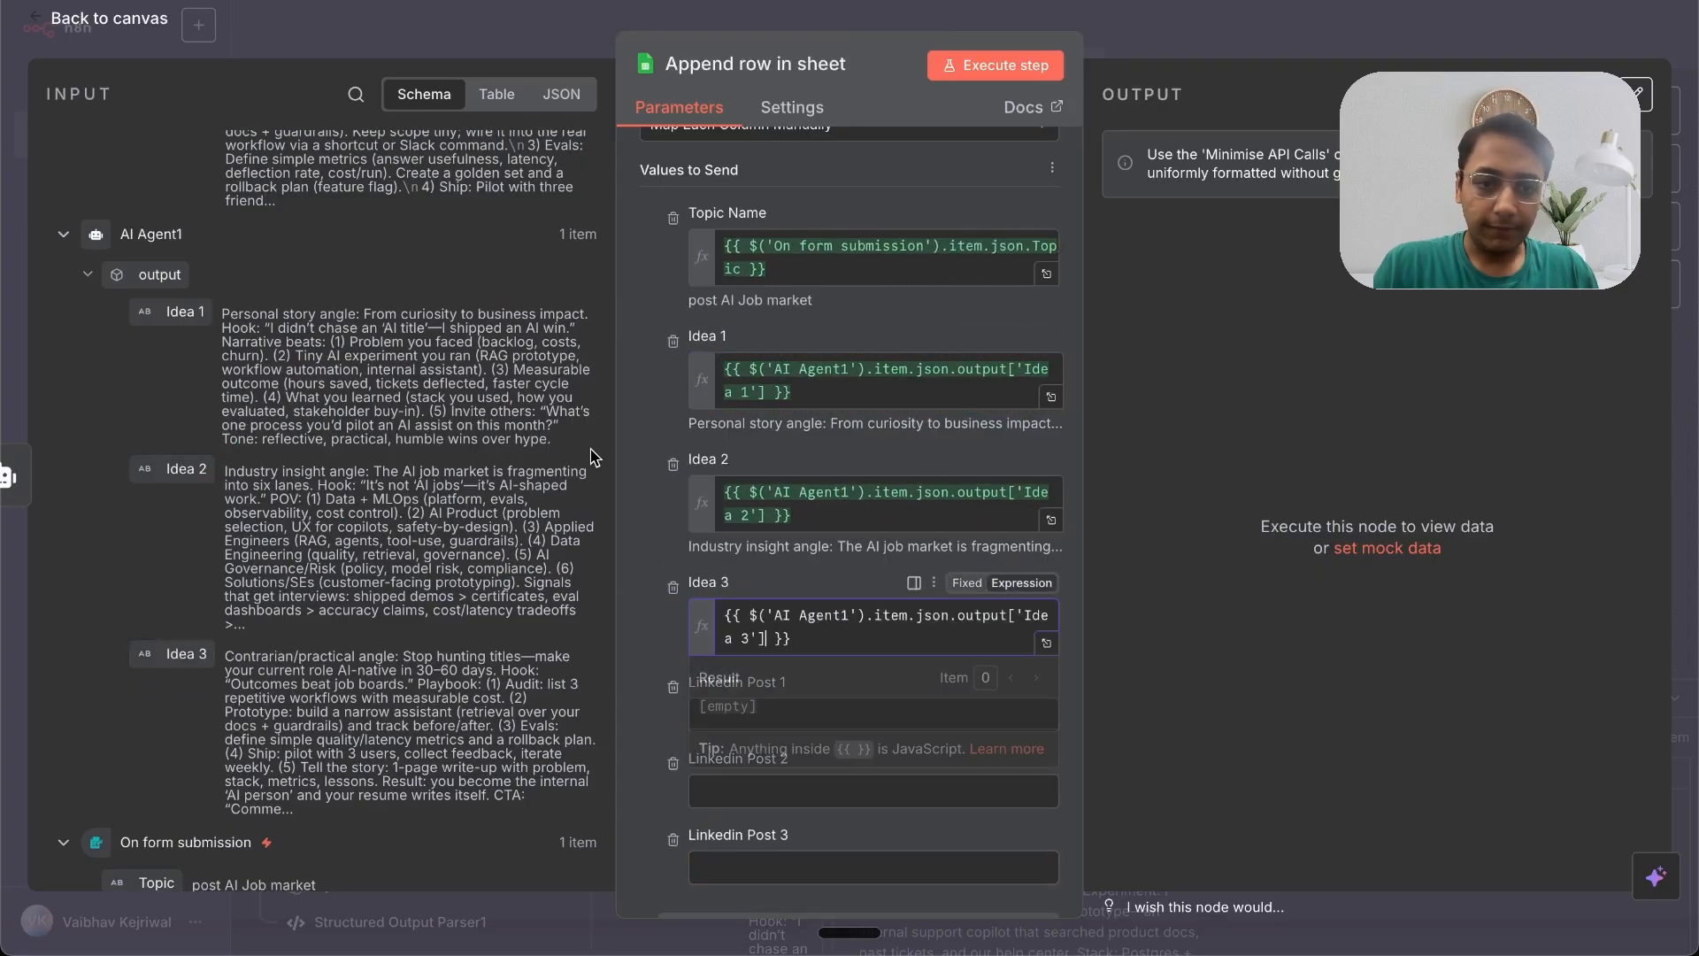
left_click(651, 431)
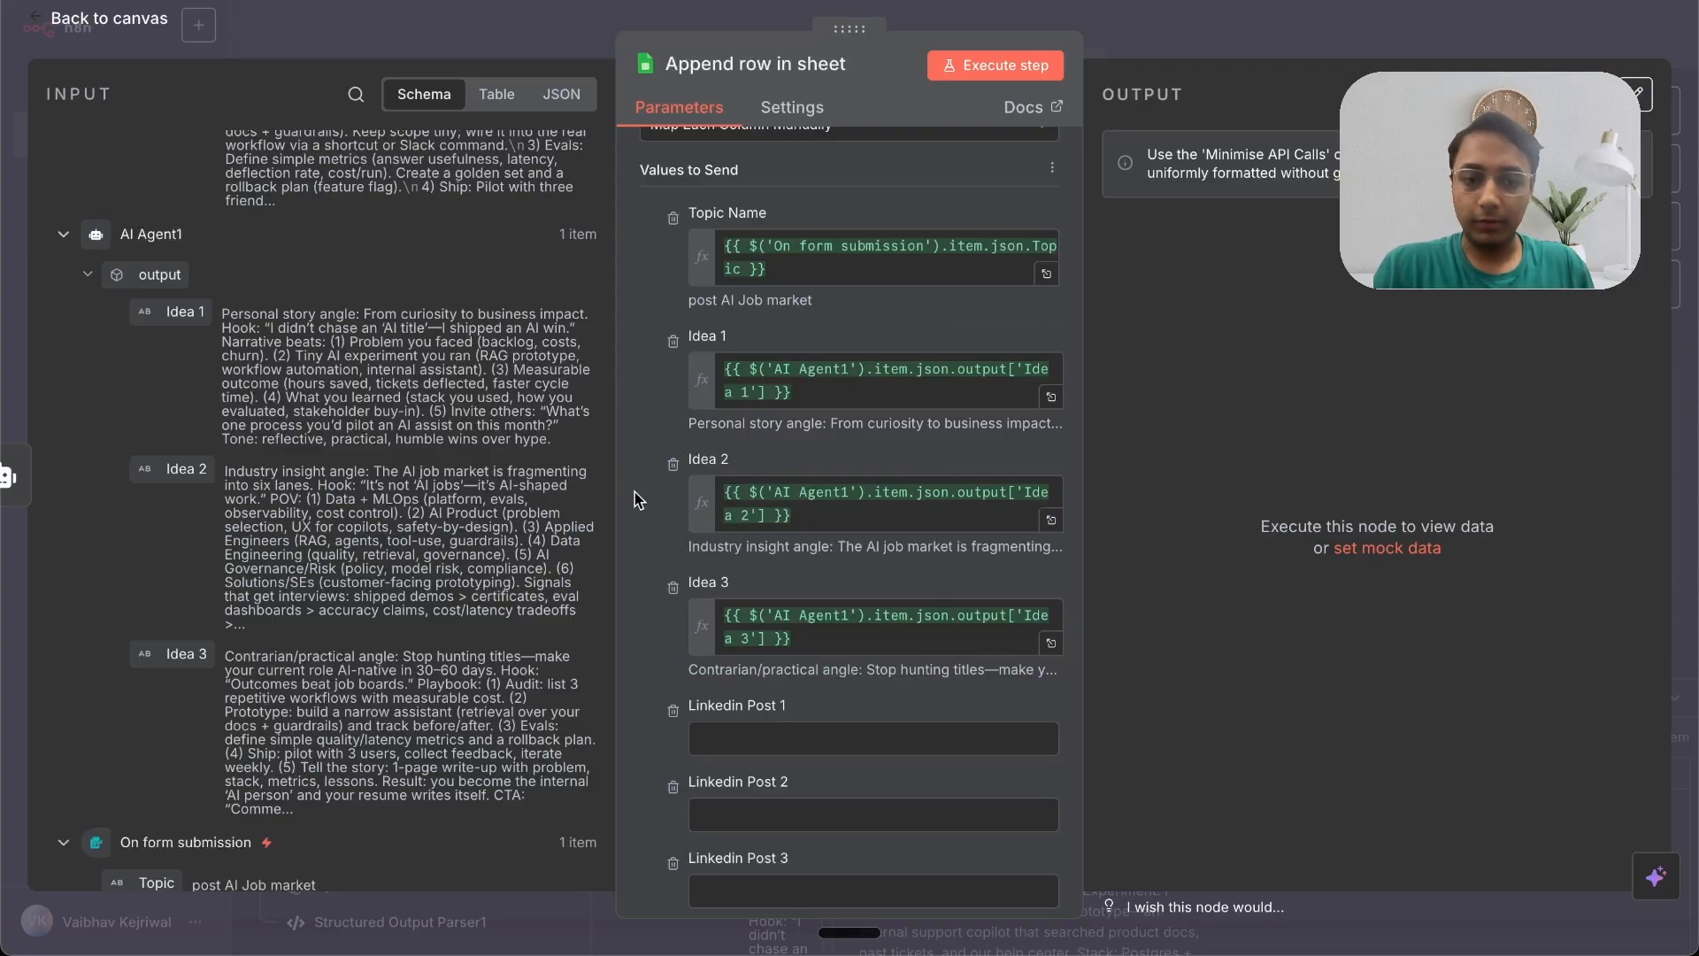
Step: Map Linkedin Post 1, 2 and 3 to AI Agent2's Post 1, Post 2 and Post 3 outputs
scroll(634, 492, "down", 5)
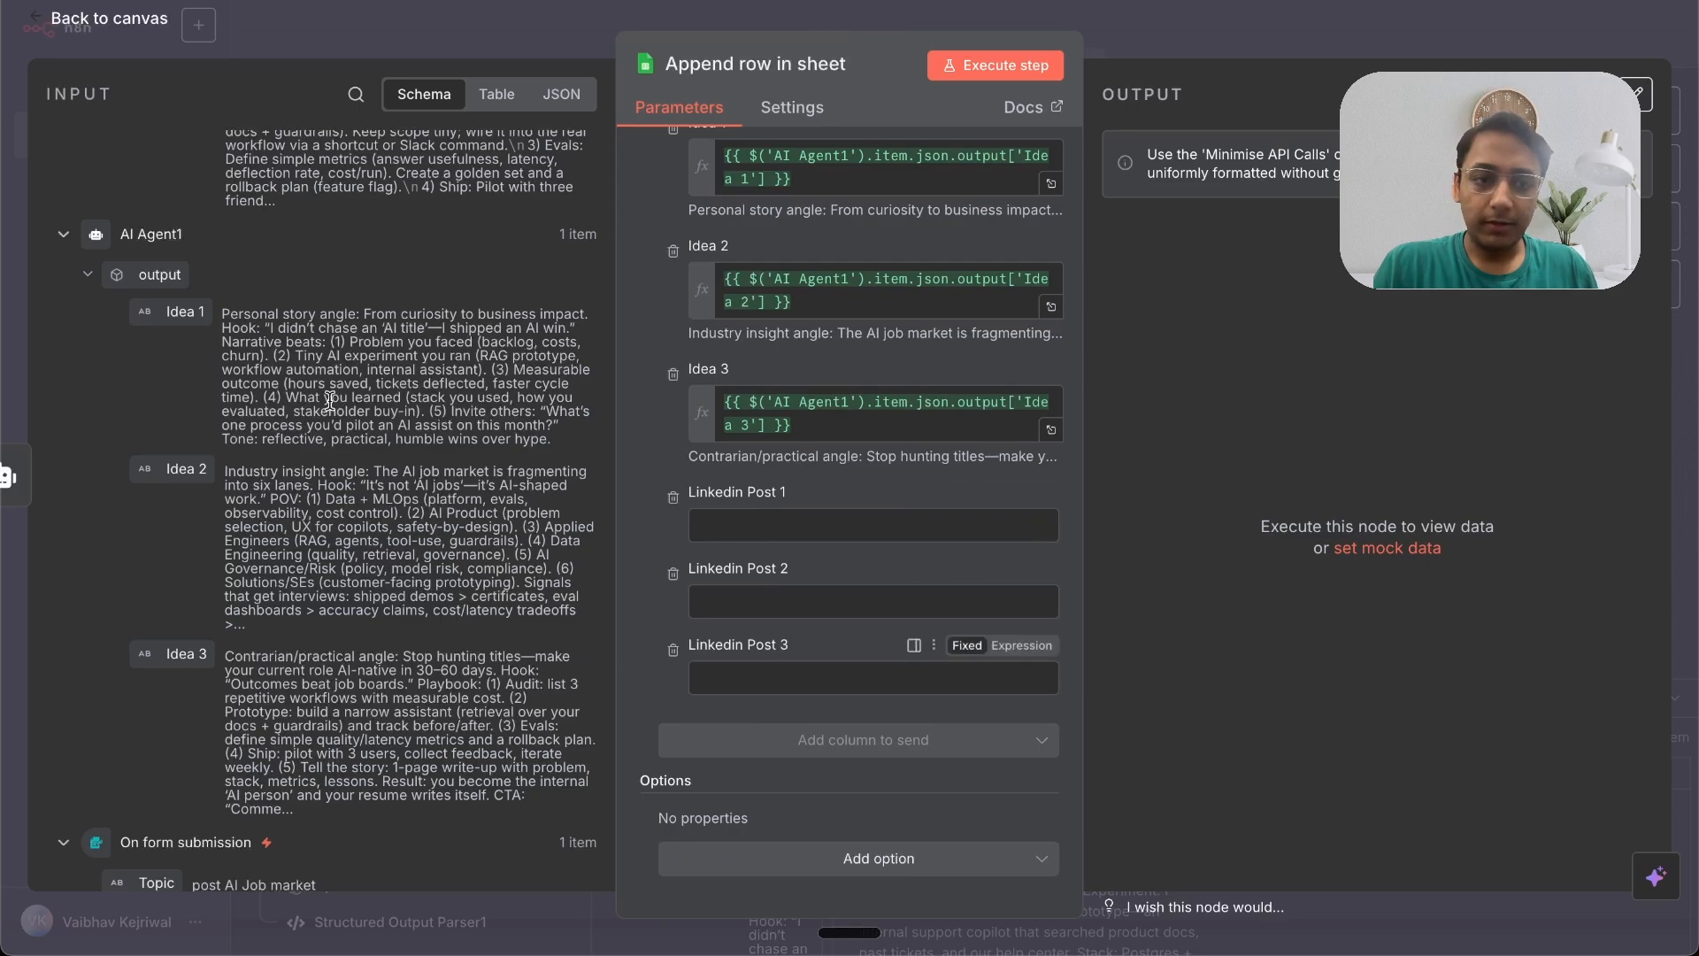
scroll(329, 400, "up", 5)
left_click_drag(184, 225, 690, 524)
left_click_drag(193, 402, 713, 625)
left_click_drag(183, 621, 715, 725)
left_click(650, 635)
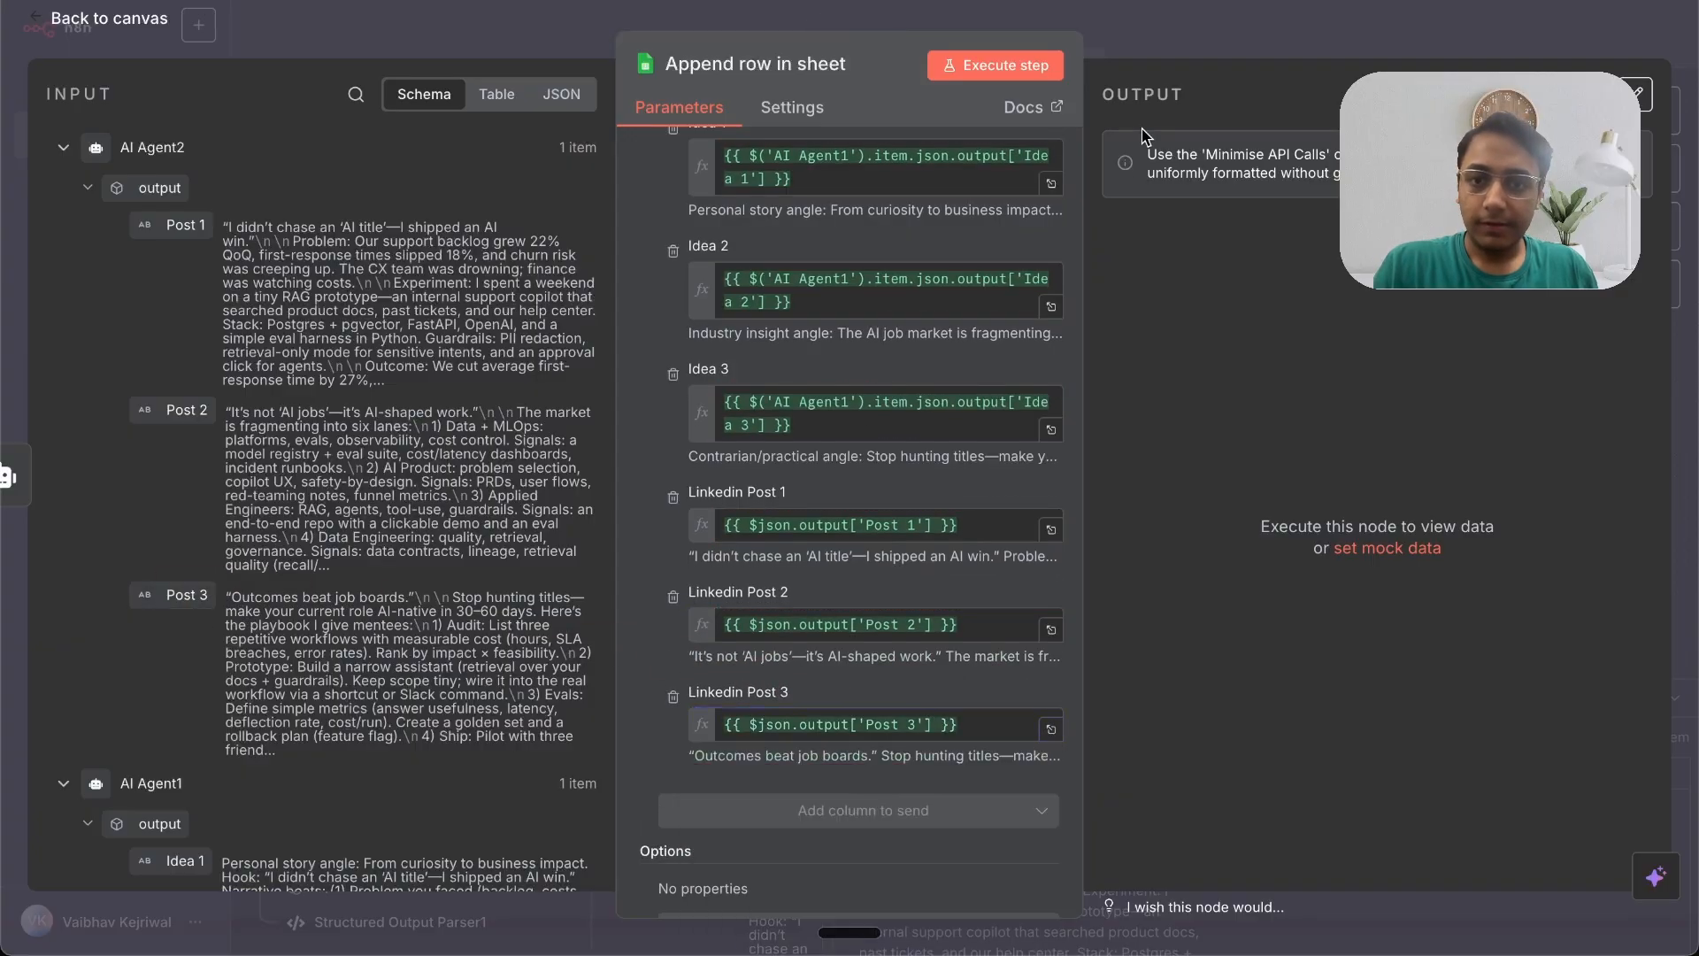
Step: Execute the sheet node and open the appended LinkedIn post cells in the Linkedin Post sheet
left_click(1022, 69)
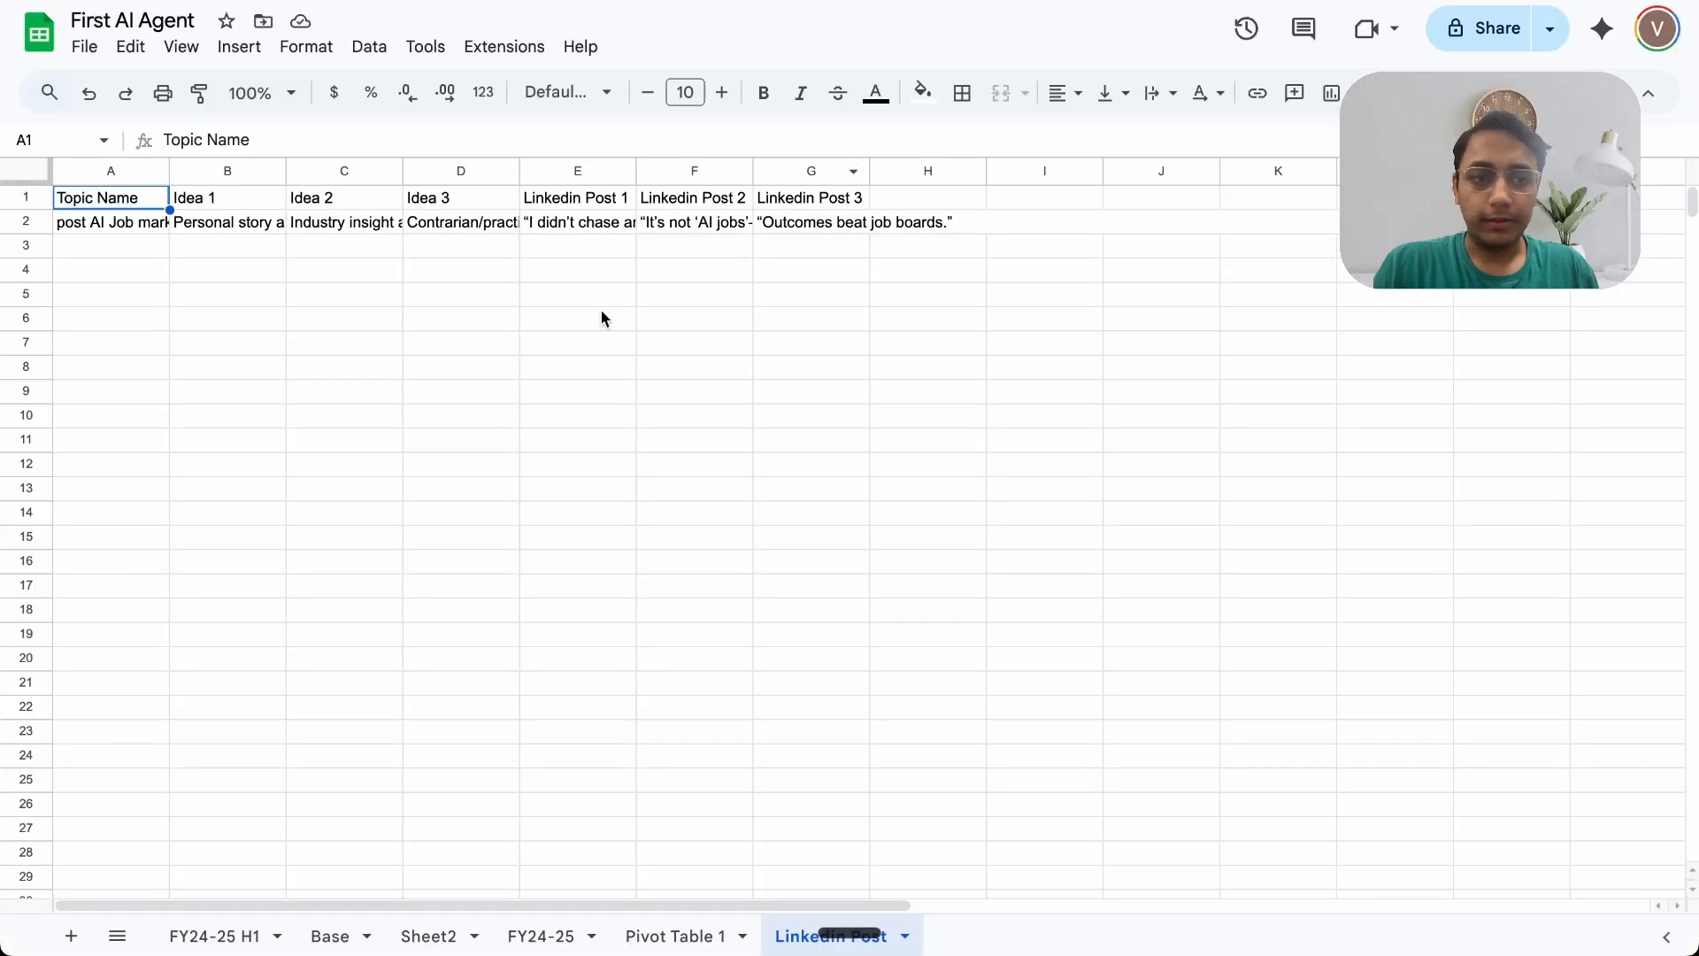
left_click(609, 226)
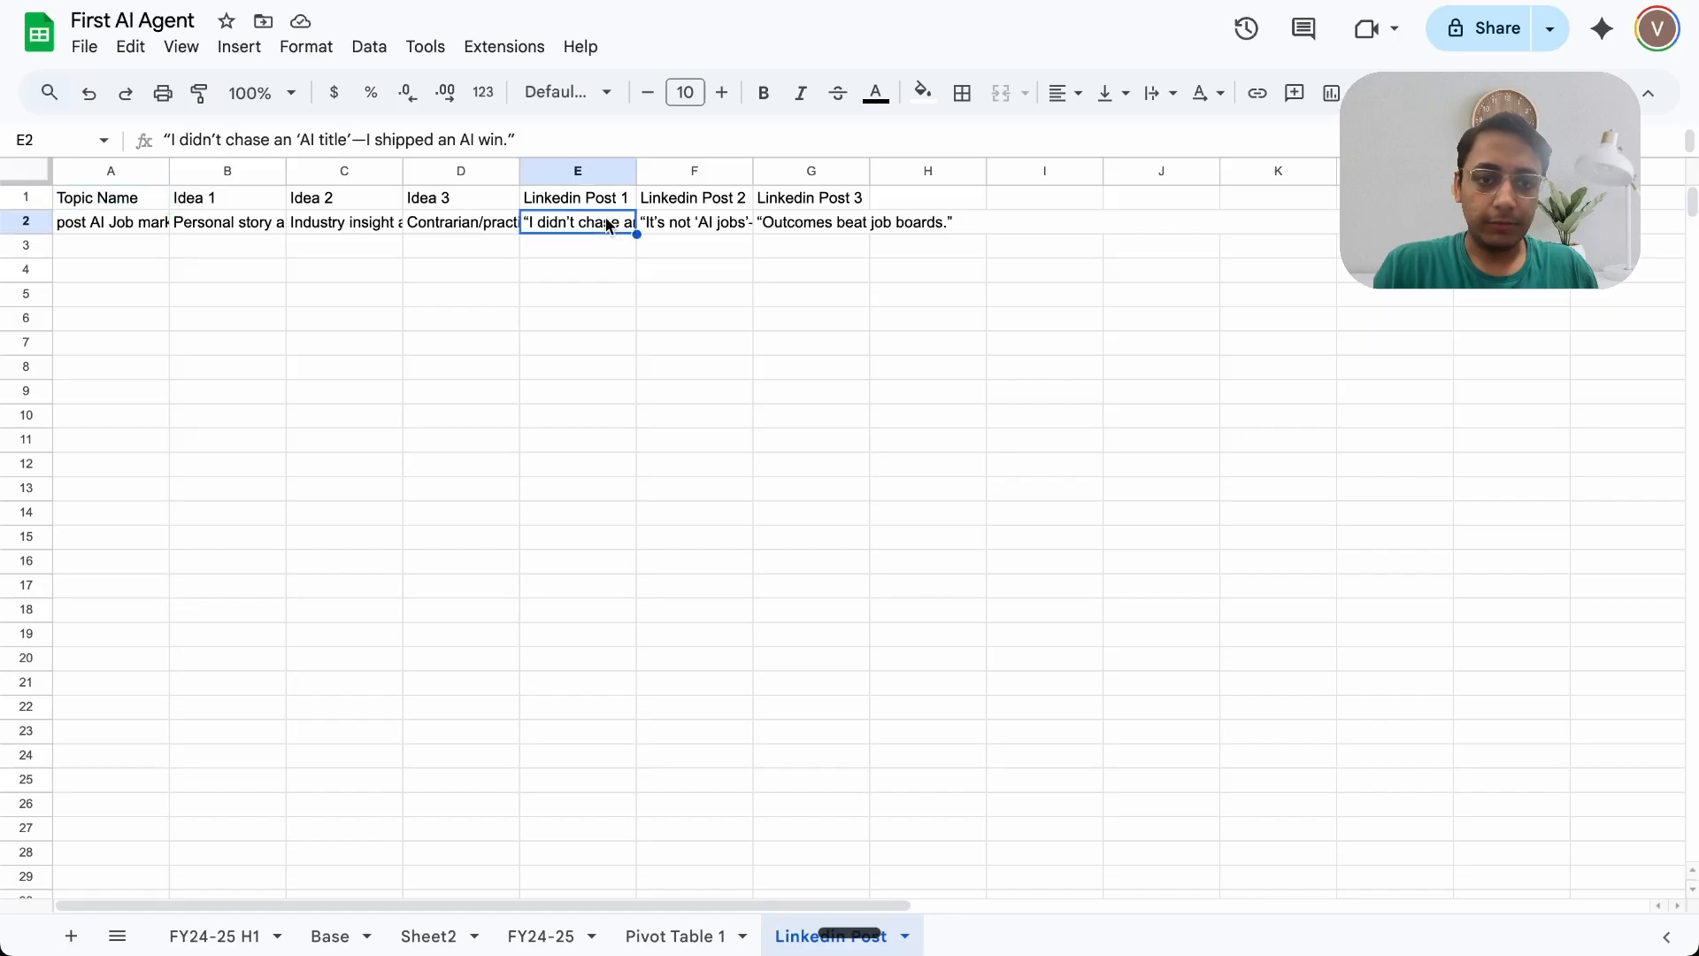
triple_click(606, 220)
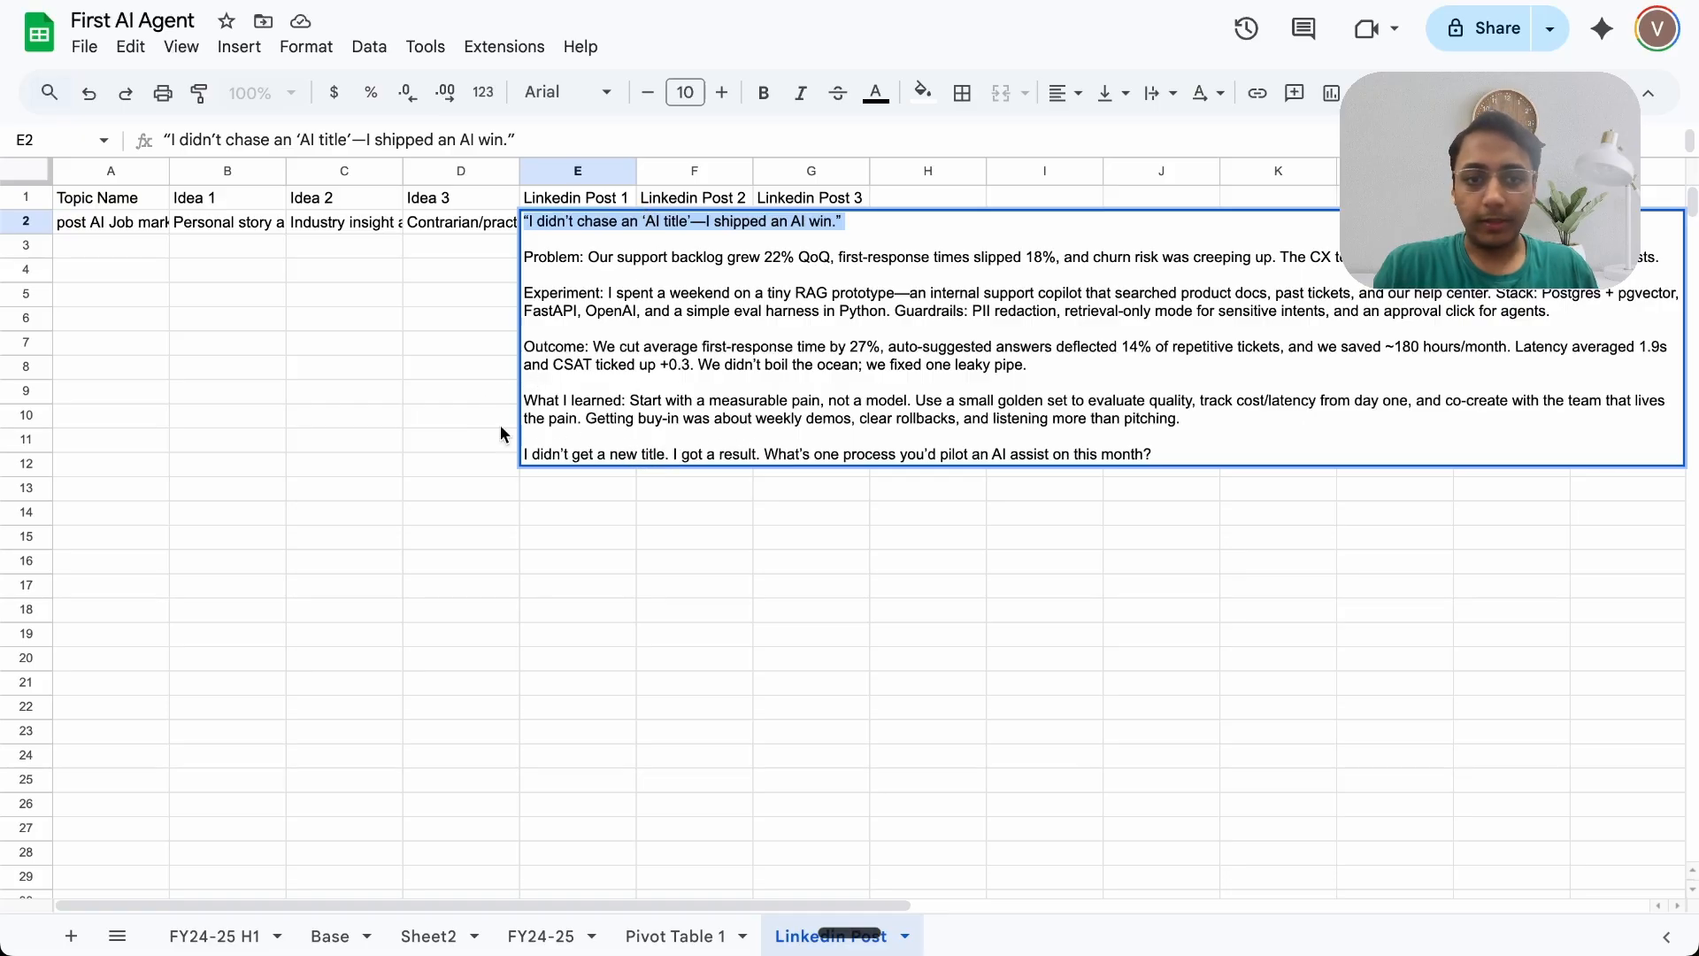
left_click(482, 316)
left_click(717, 224)
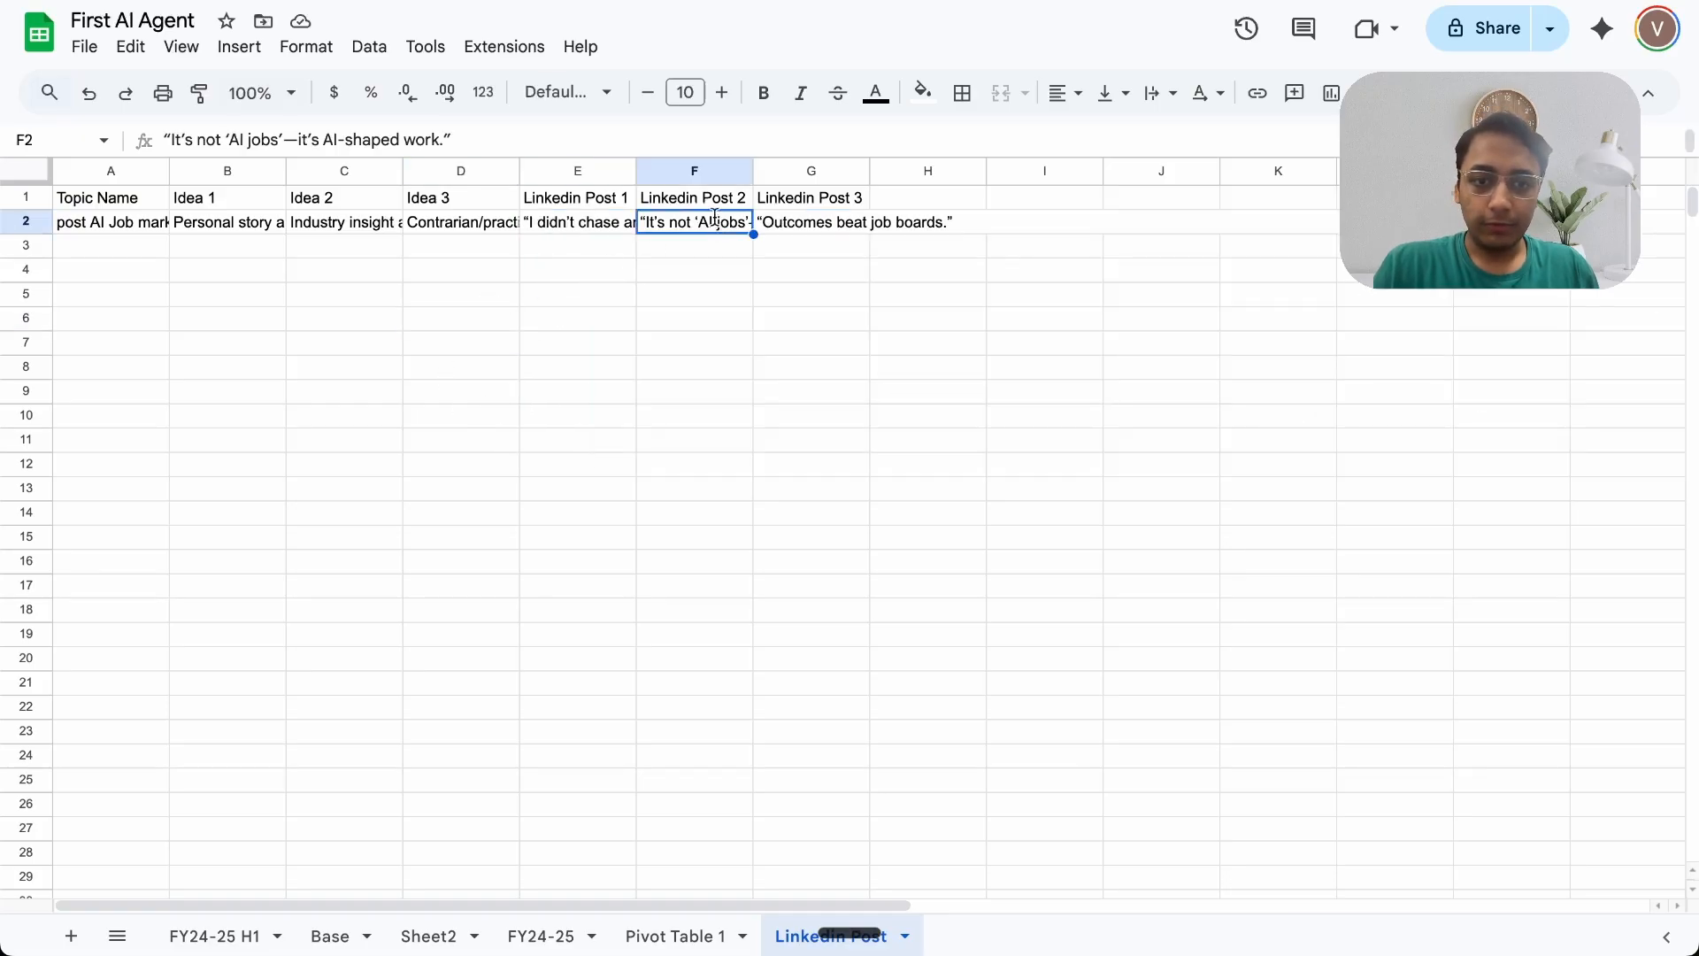
double_click(717, 223)
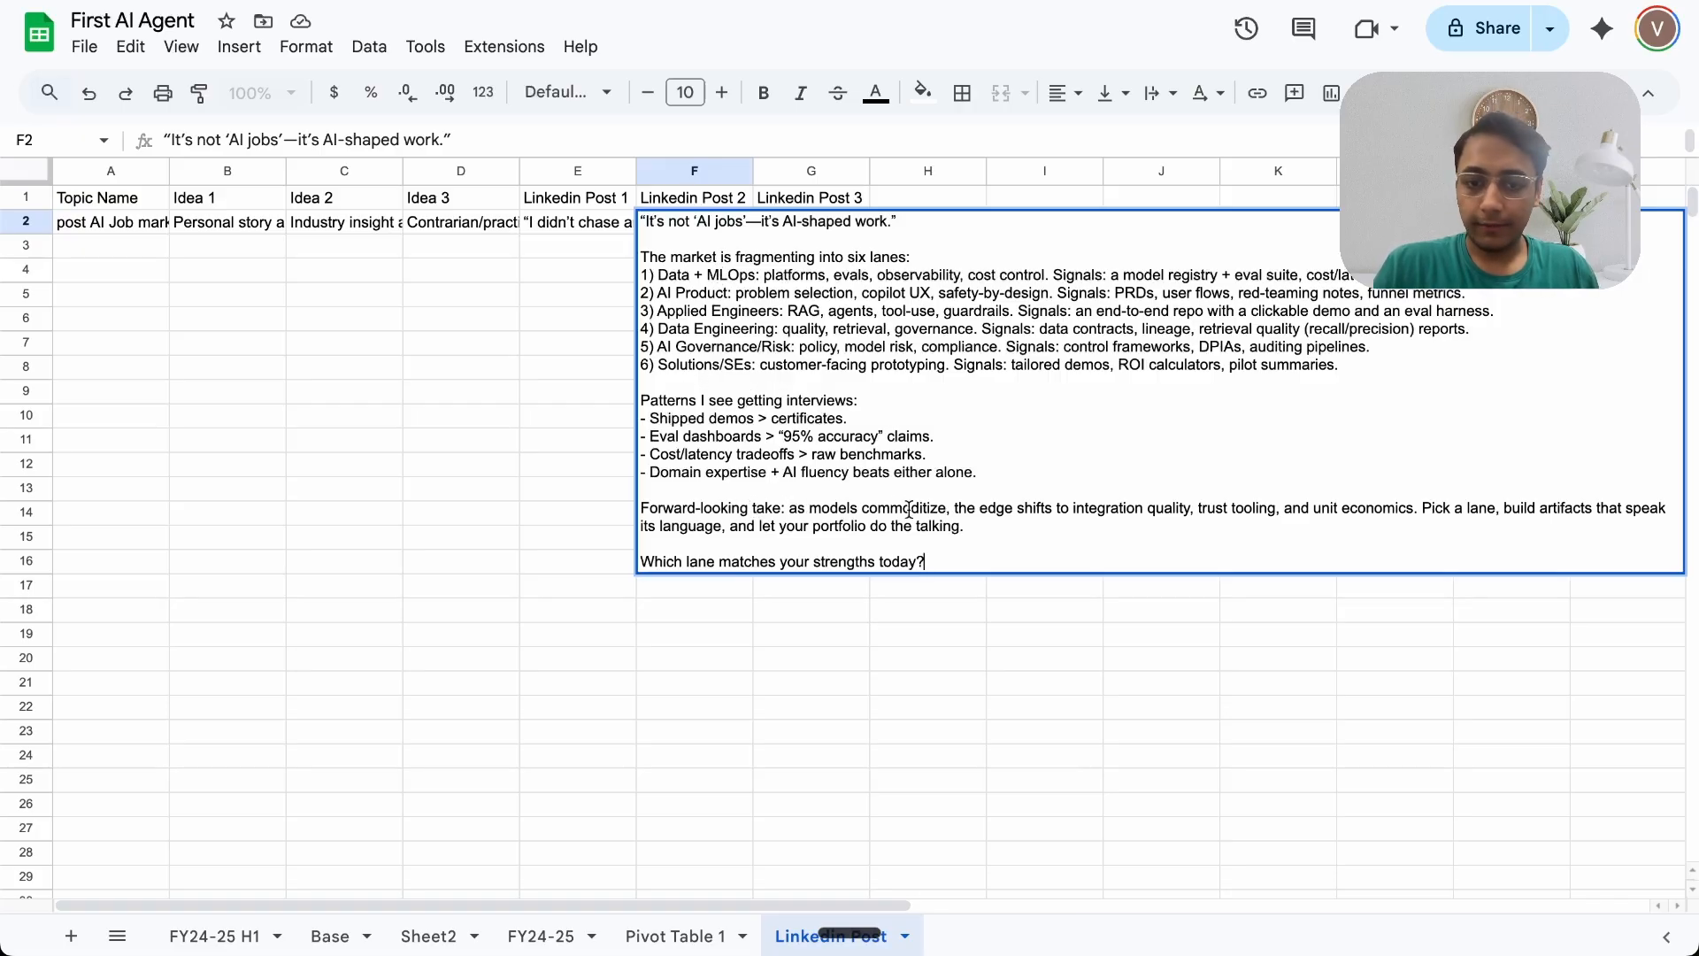
left_click(443, 370)
double_click(791, 225)
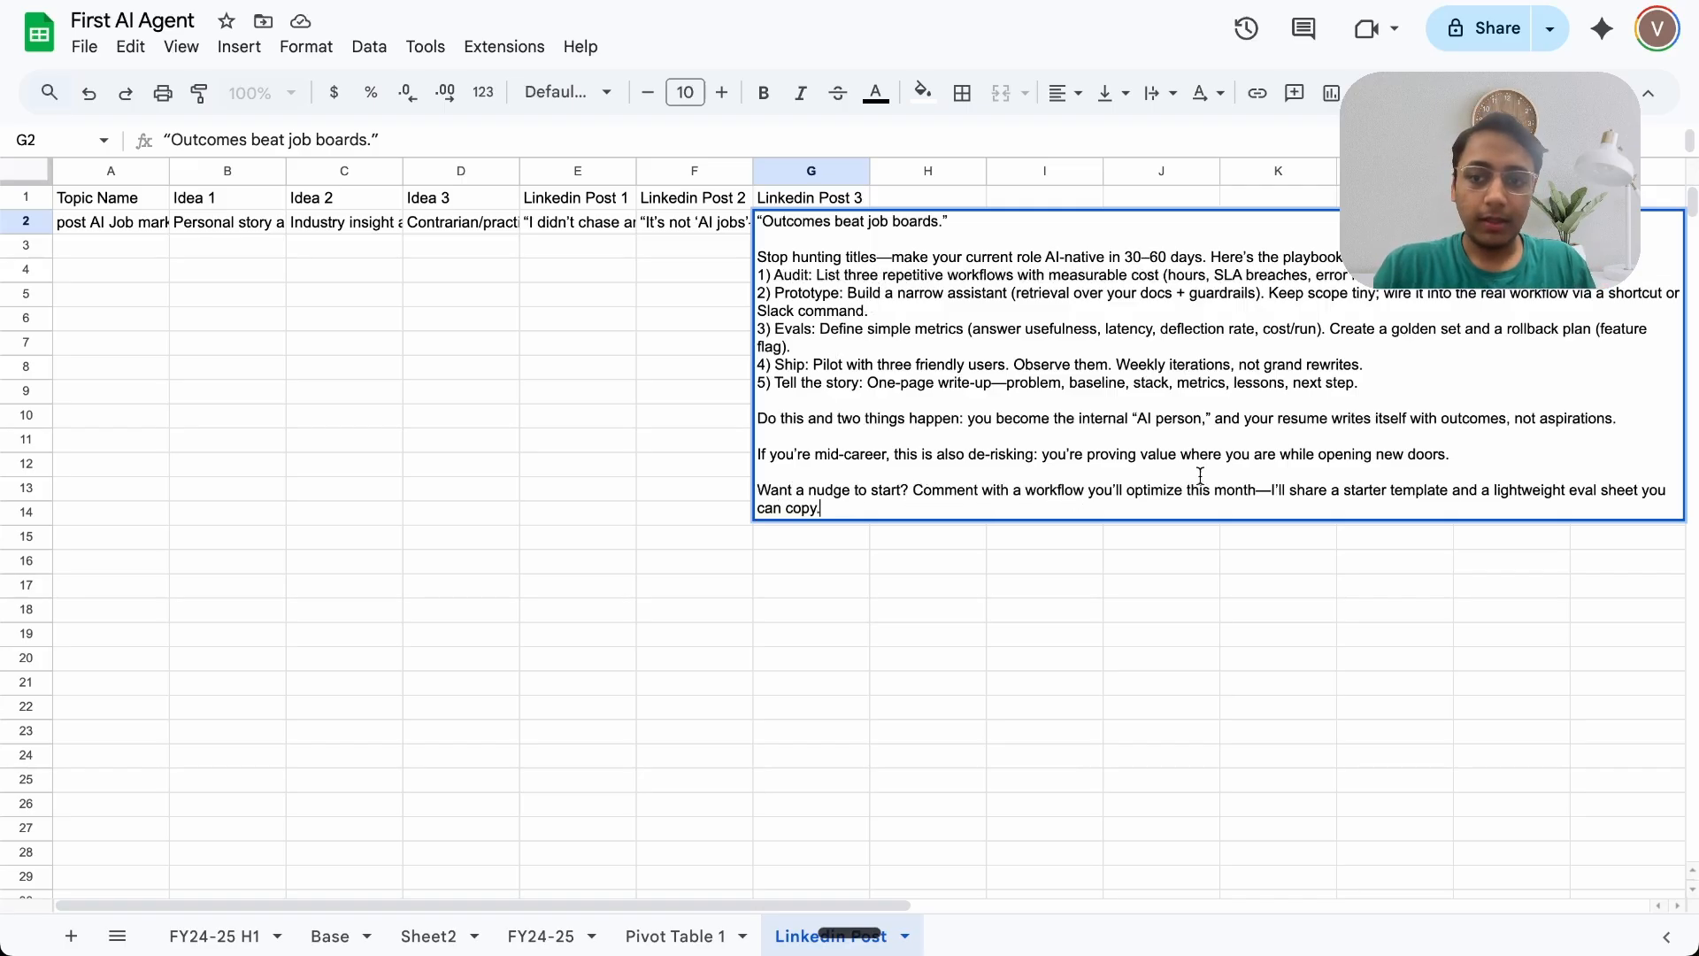
left_click(683, 395)
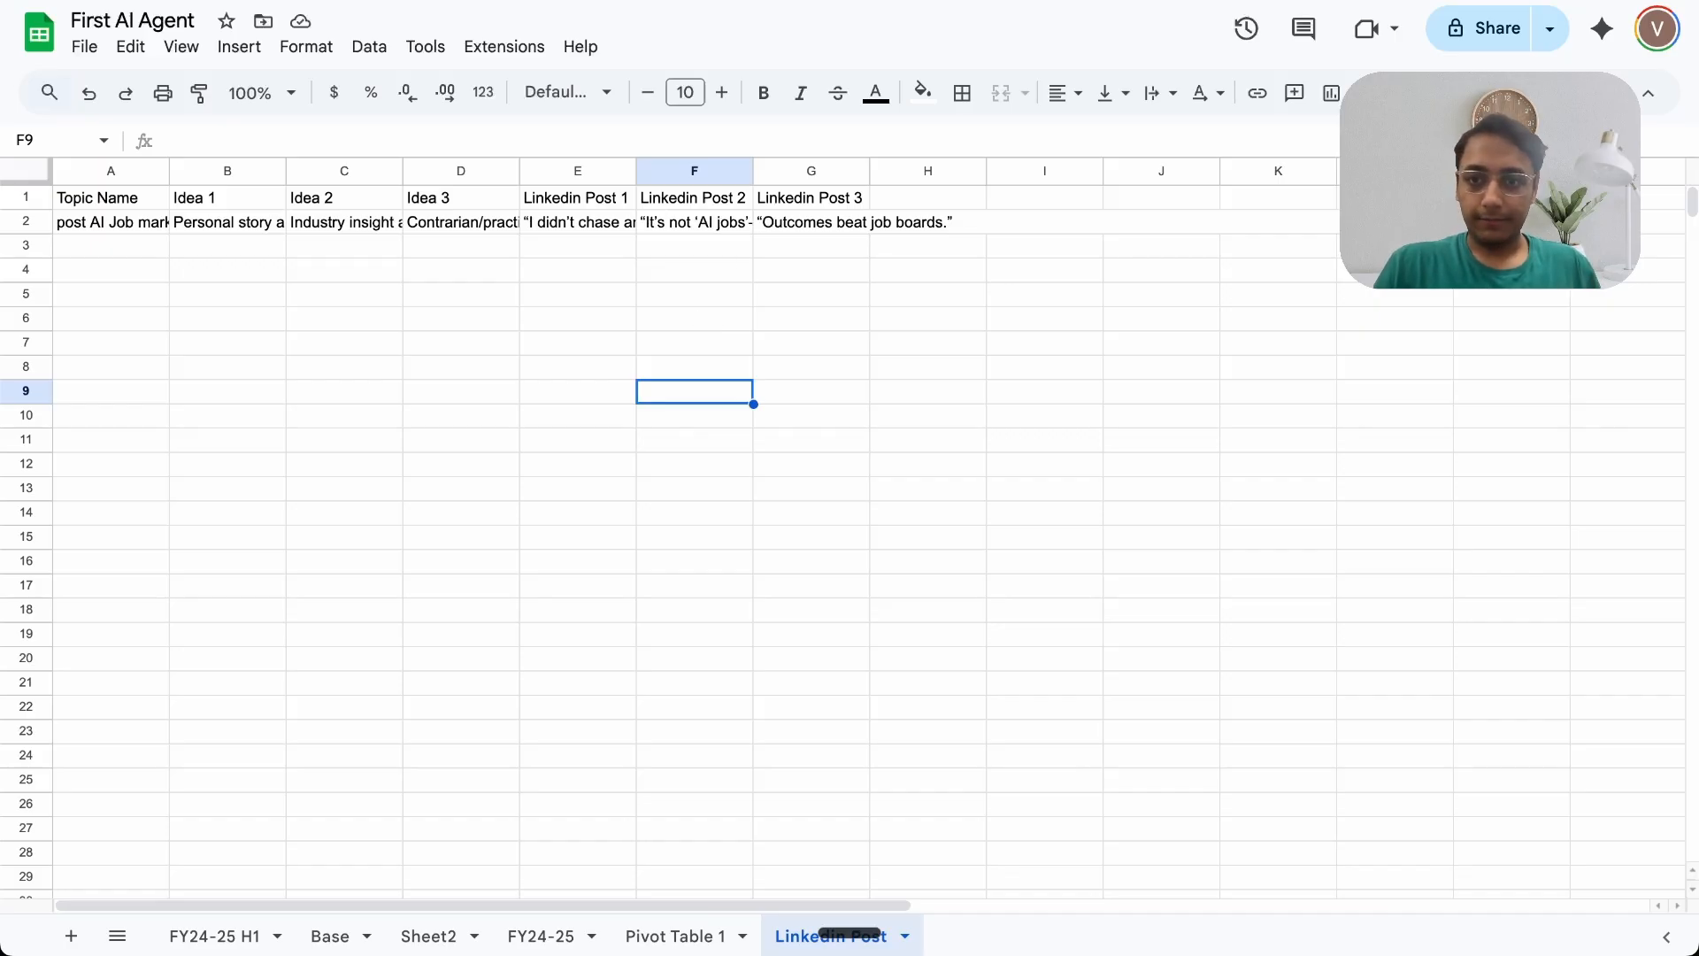
Step: Review the On form submission trigger and AI Agent1 node settings in the workflow
left_click(1221, 1)
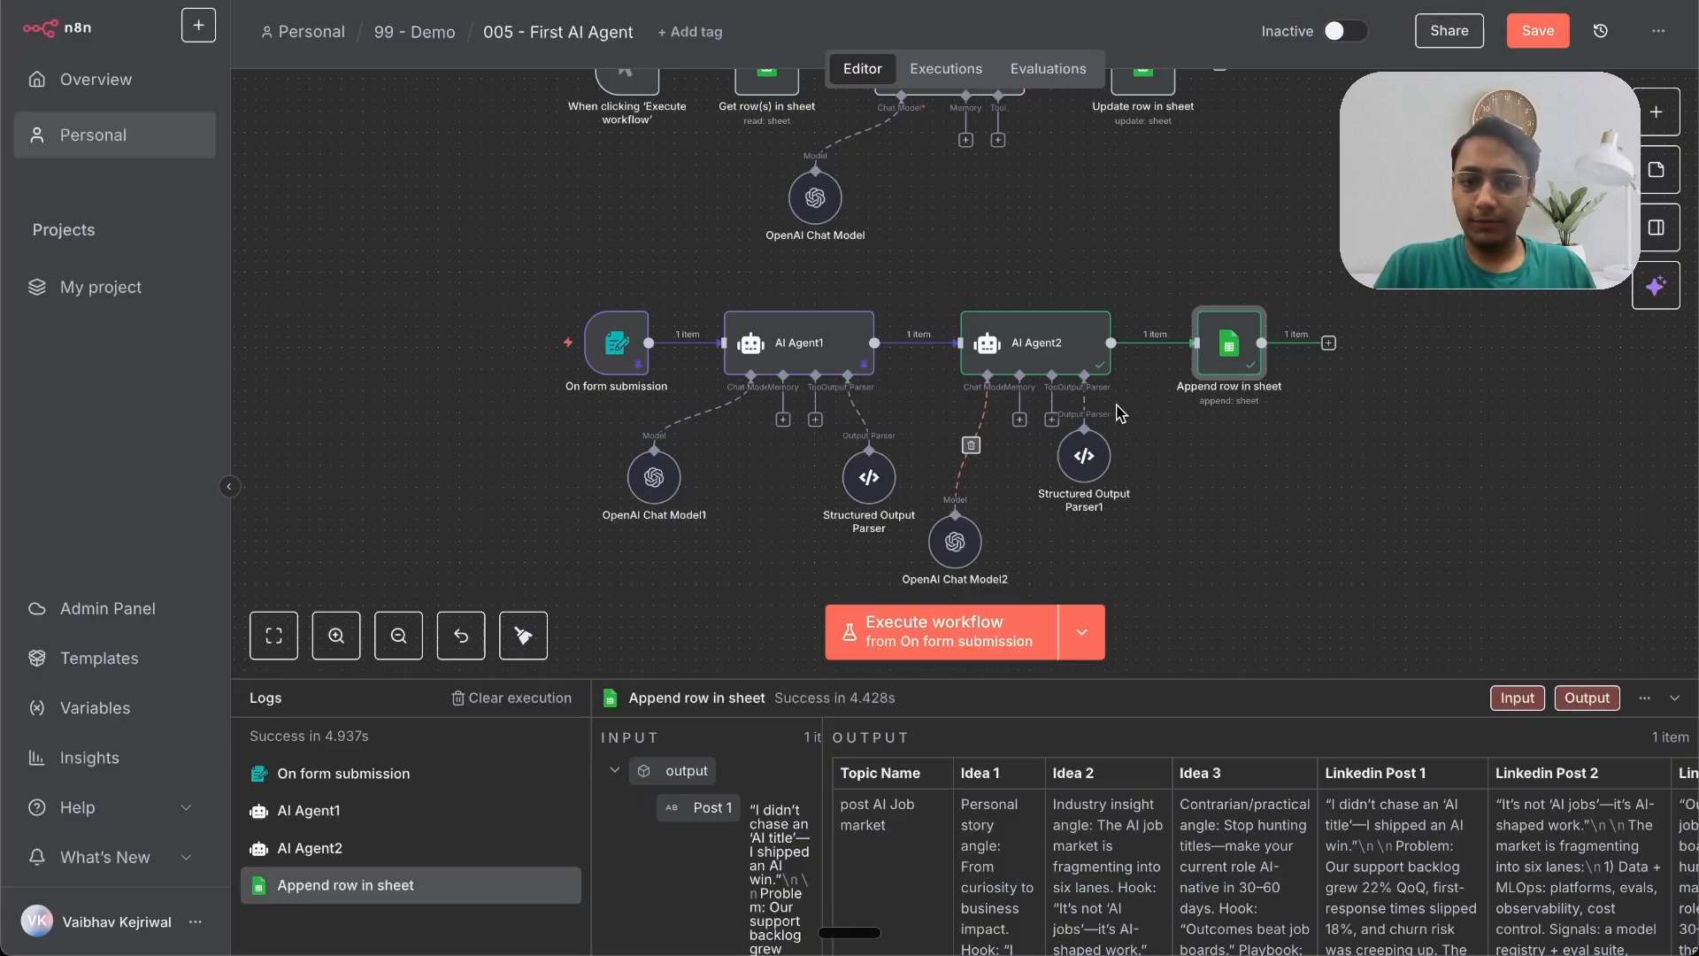
double_click(617, 343)
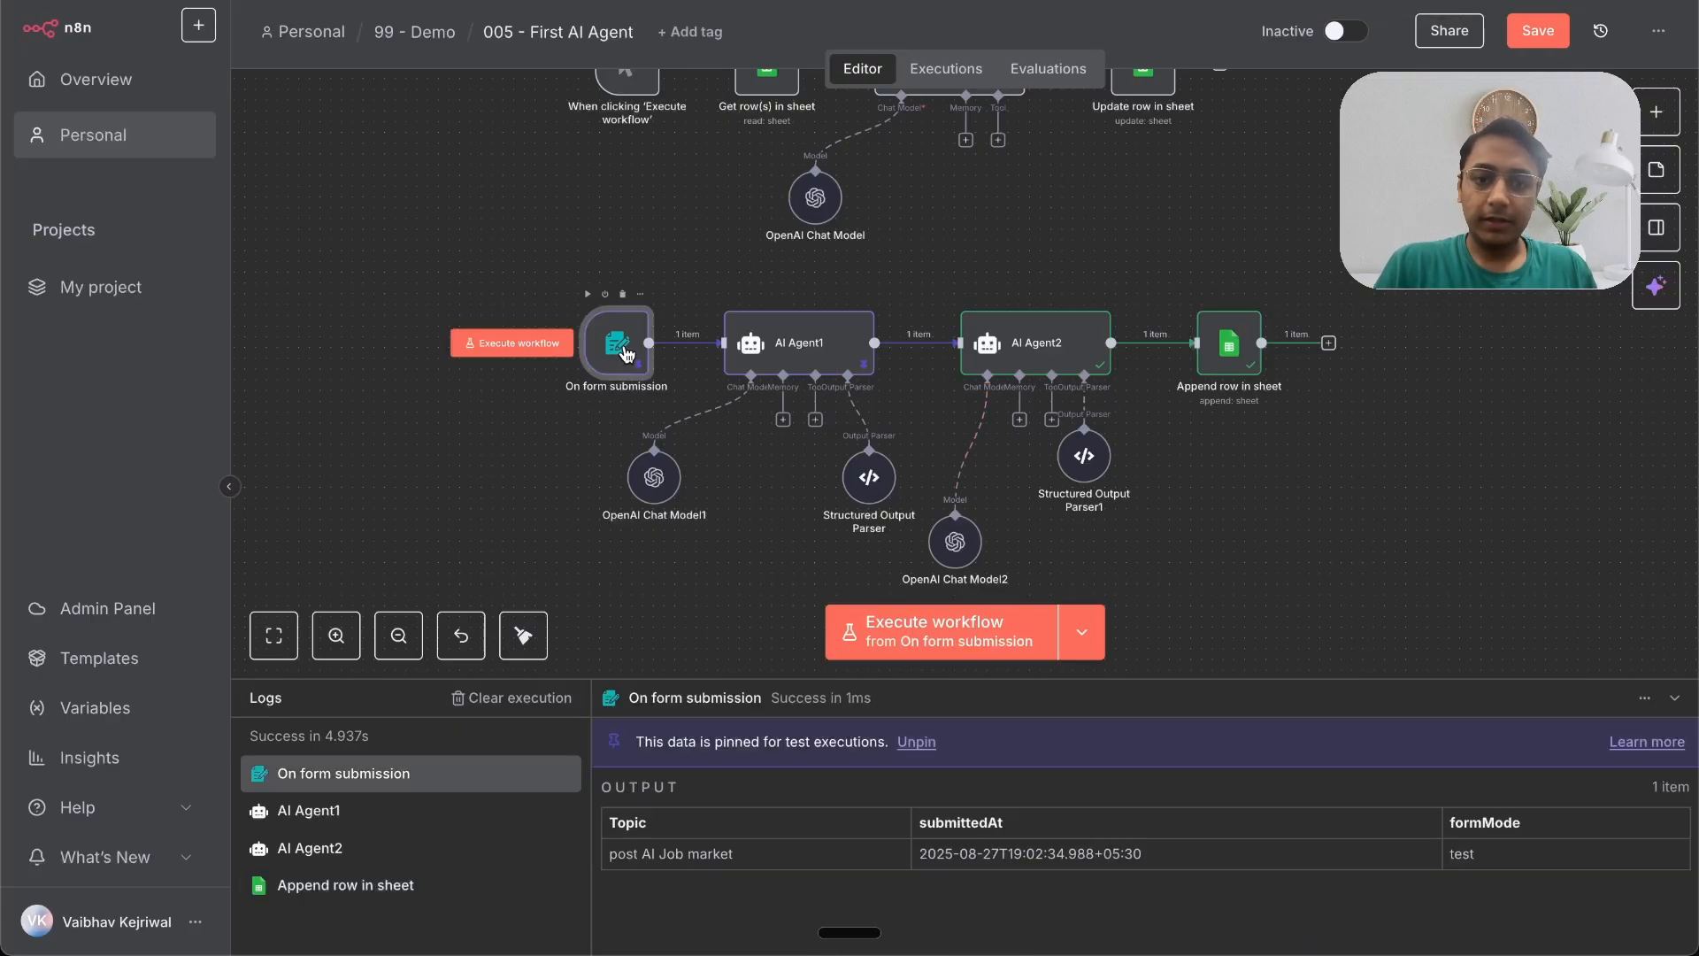
key("Escape")
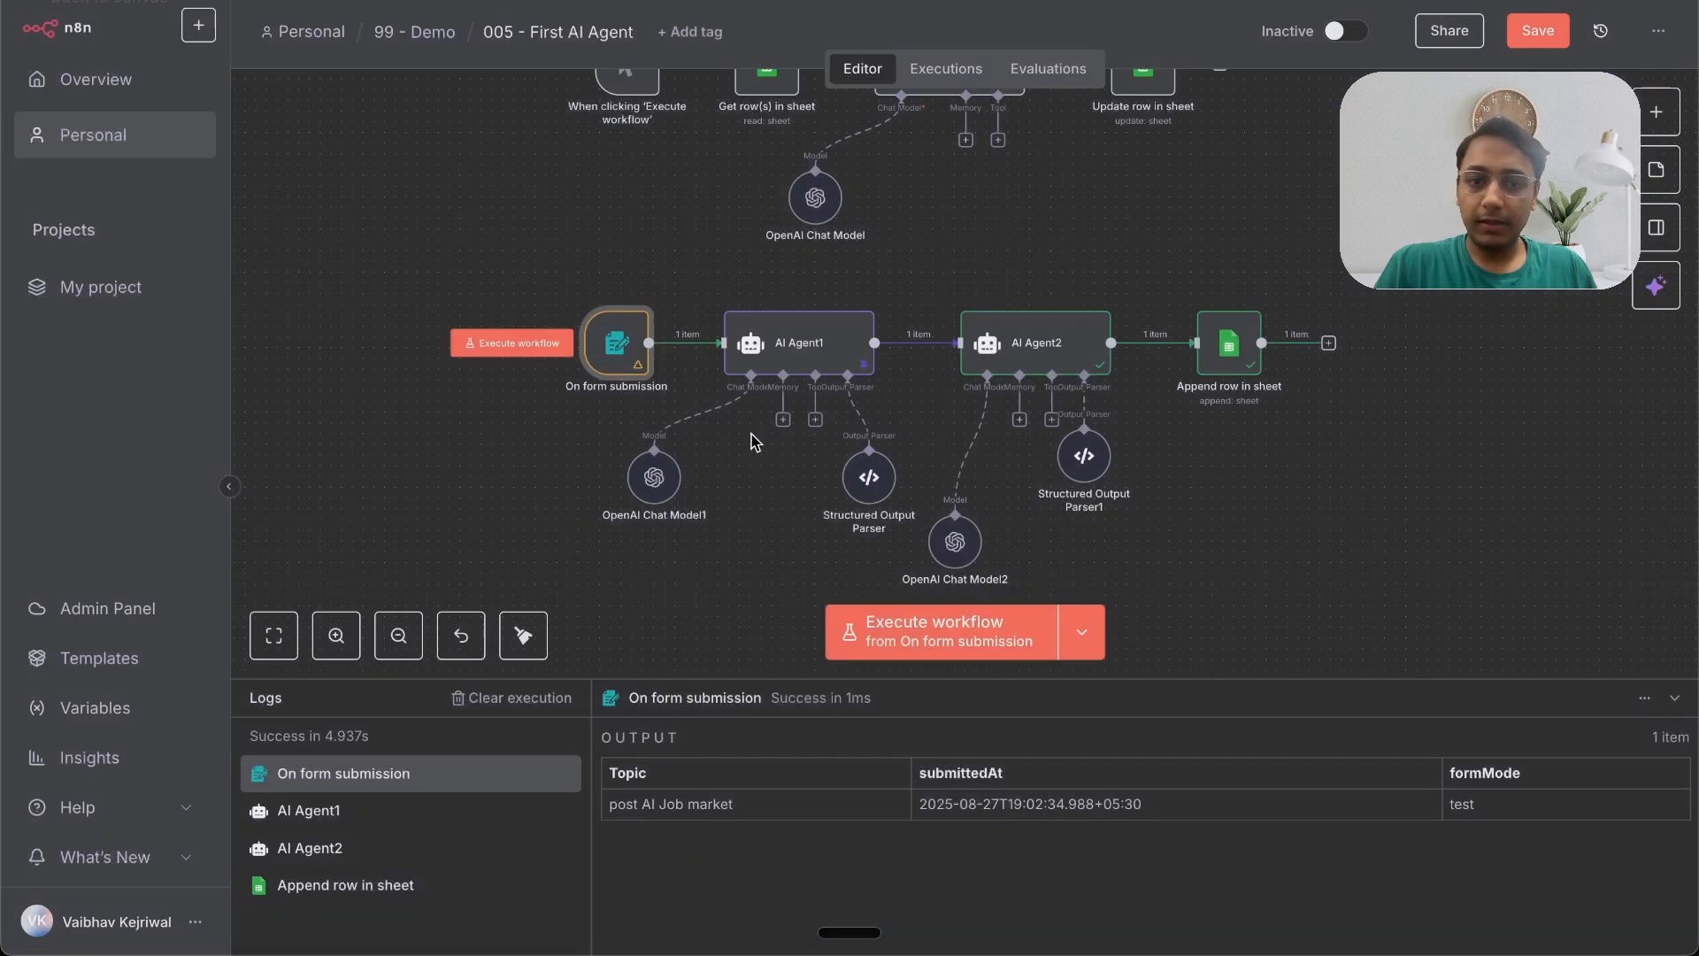
double_click(778, 357)
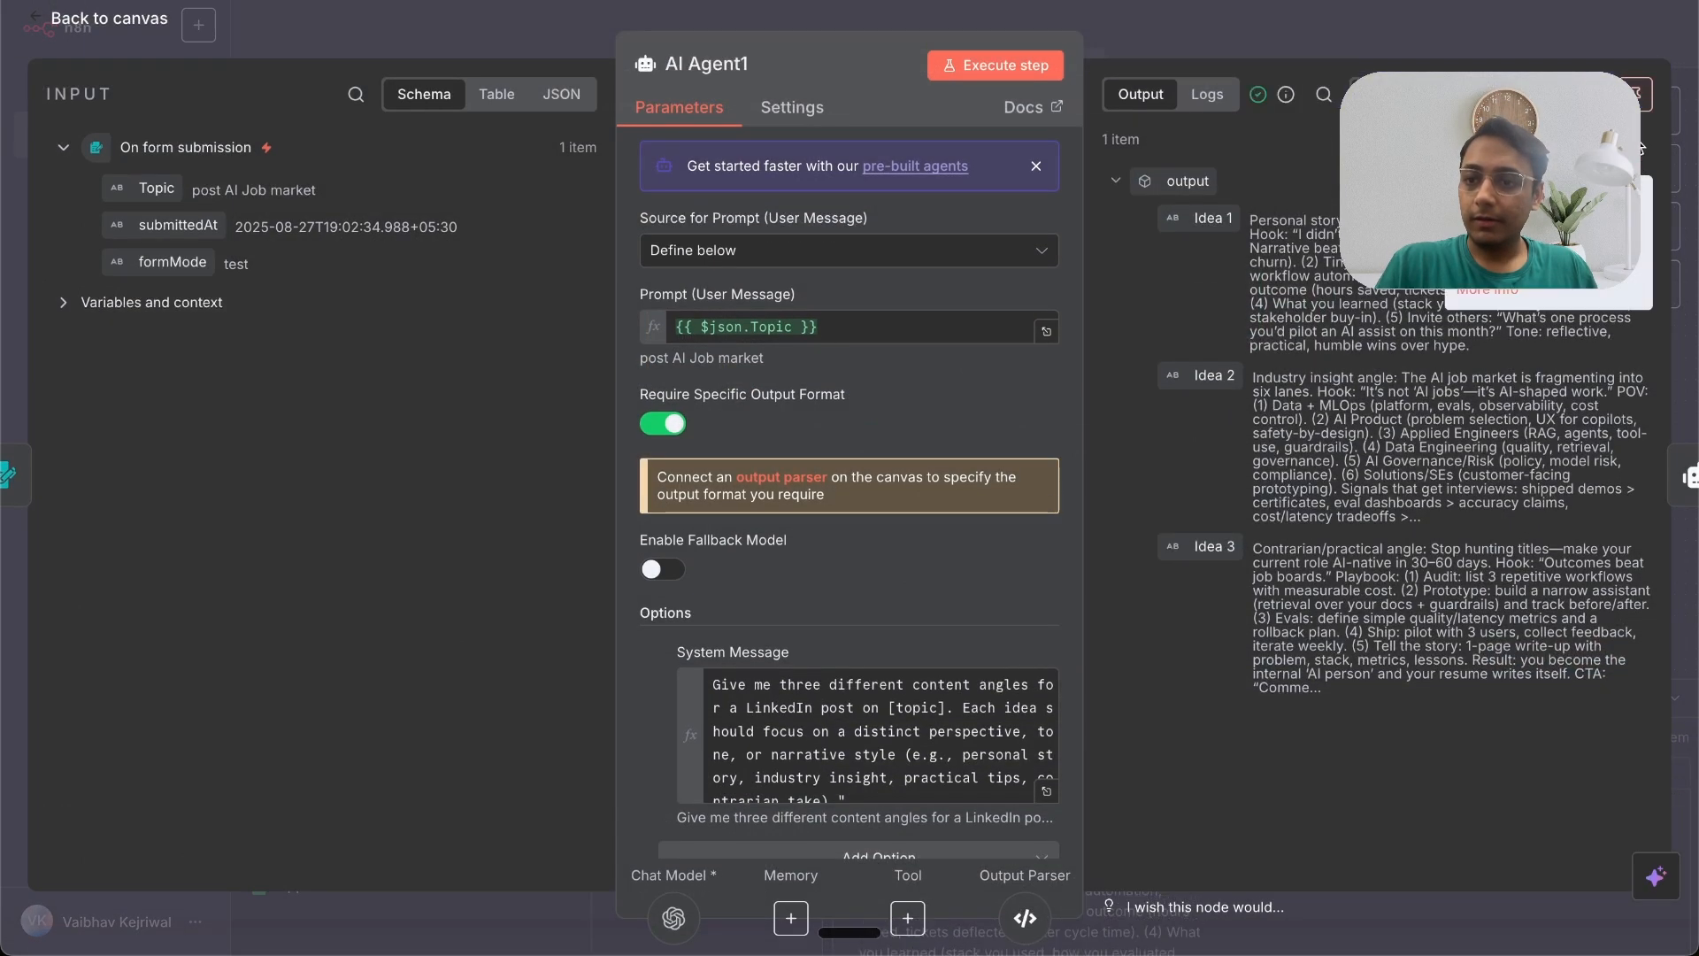
left_click(1442, 29)
left_click(1522, 42)
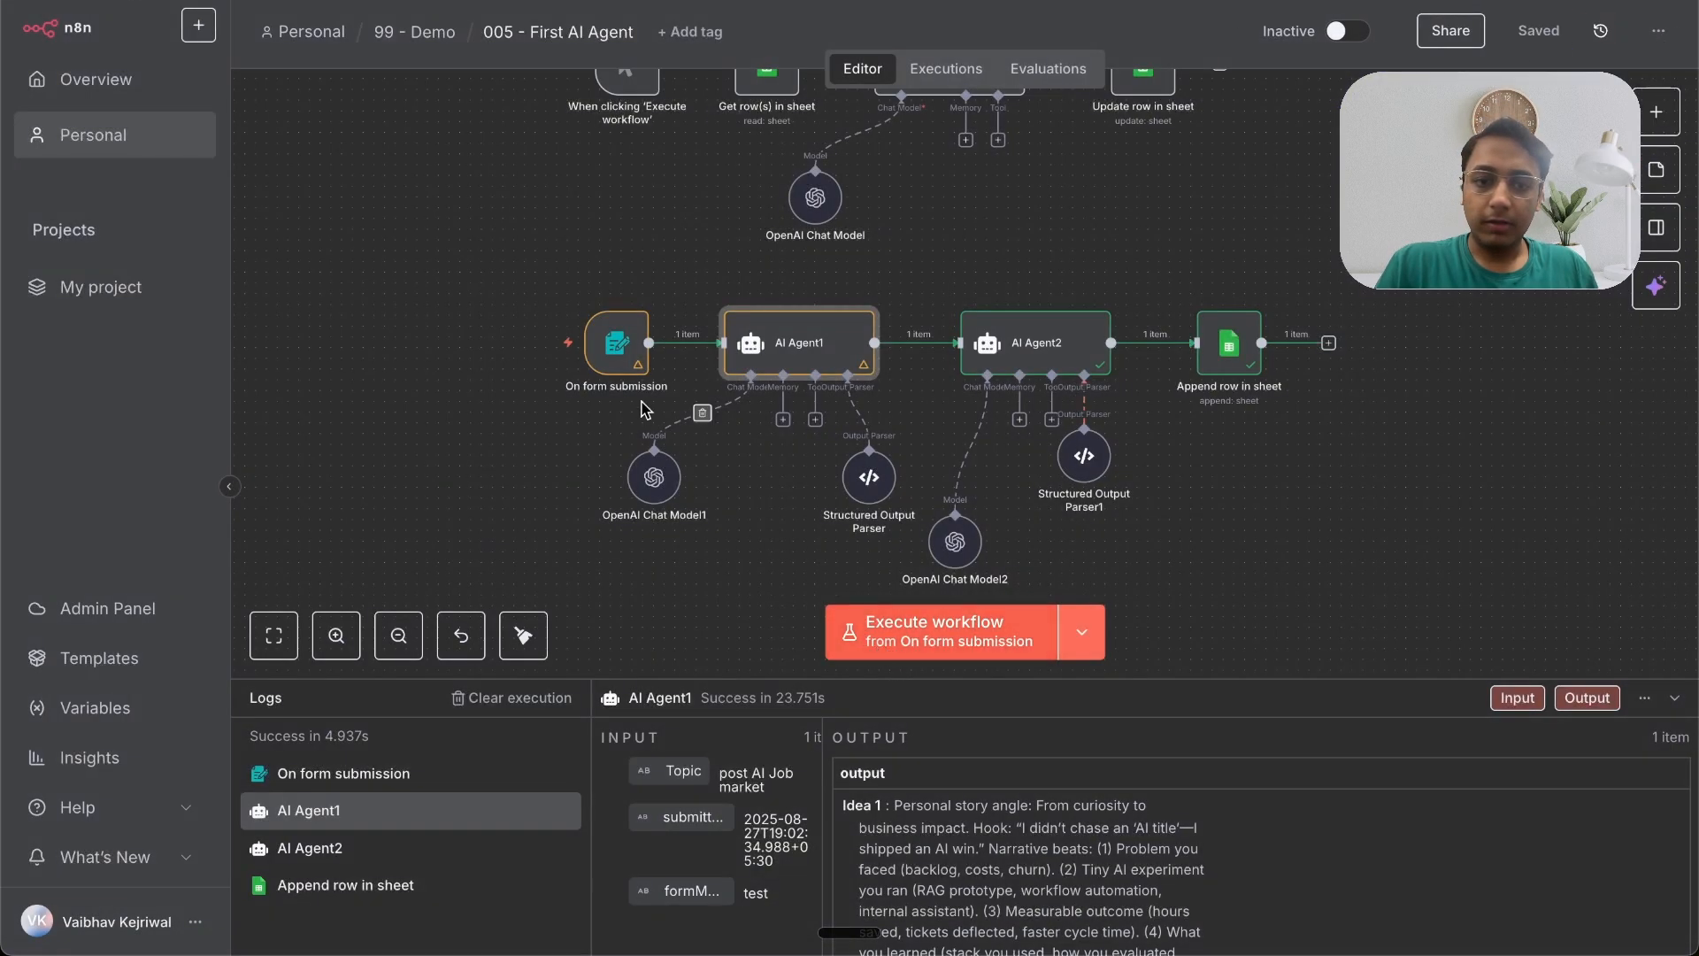
double_click(631, 360)
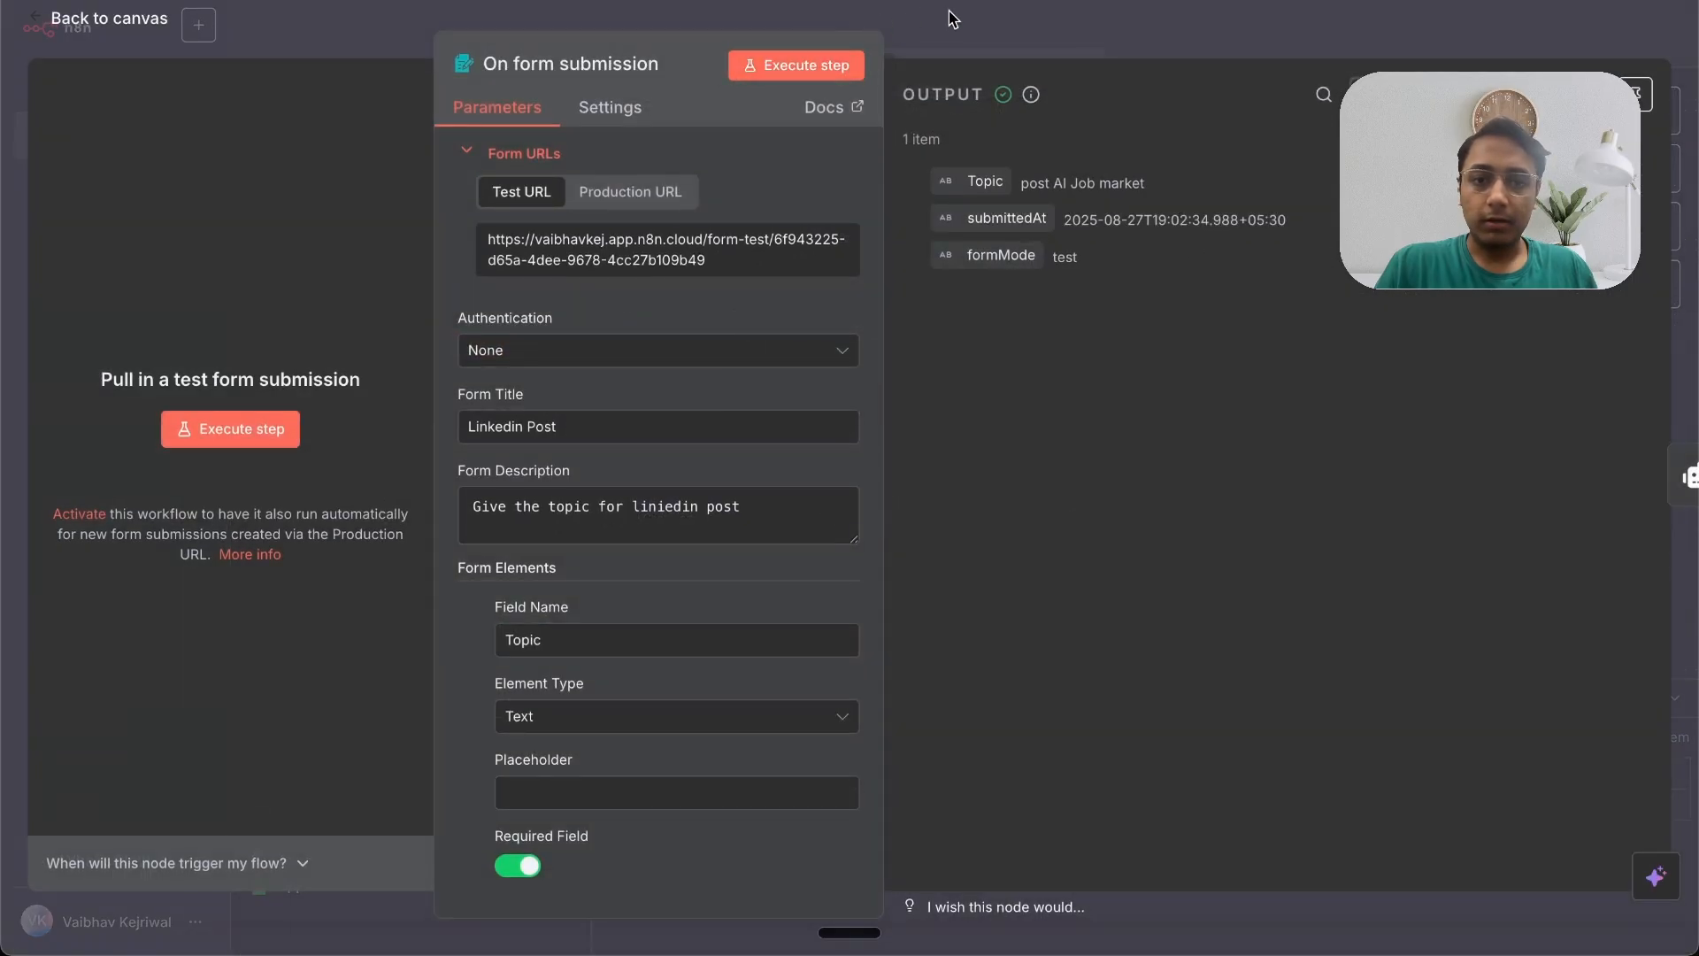
key("Escape")
Step: Switch to the Skool community, filter YouTube Resources posts and open the AI Agent Army post's workflow file
mouse_move(722, 341)
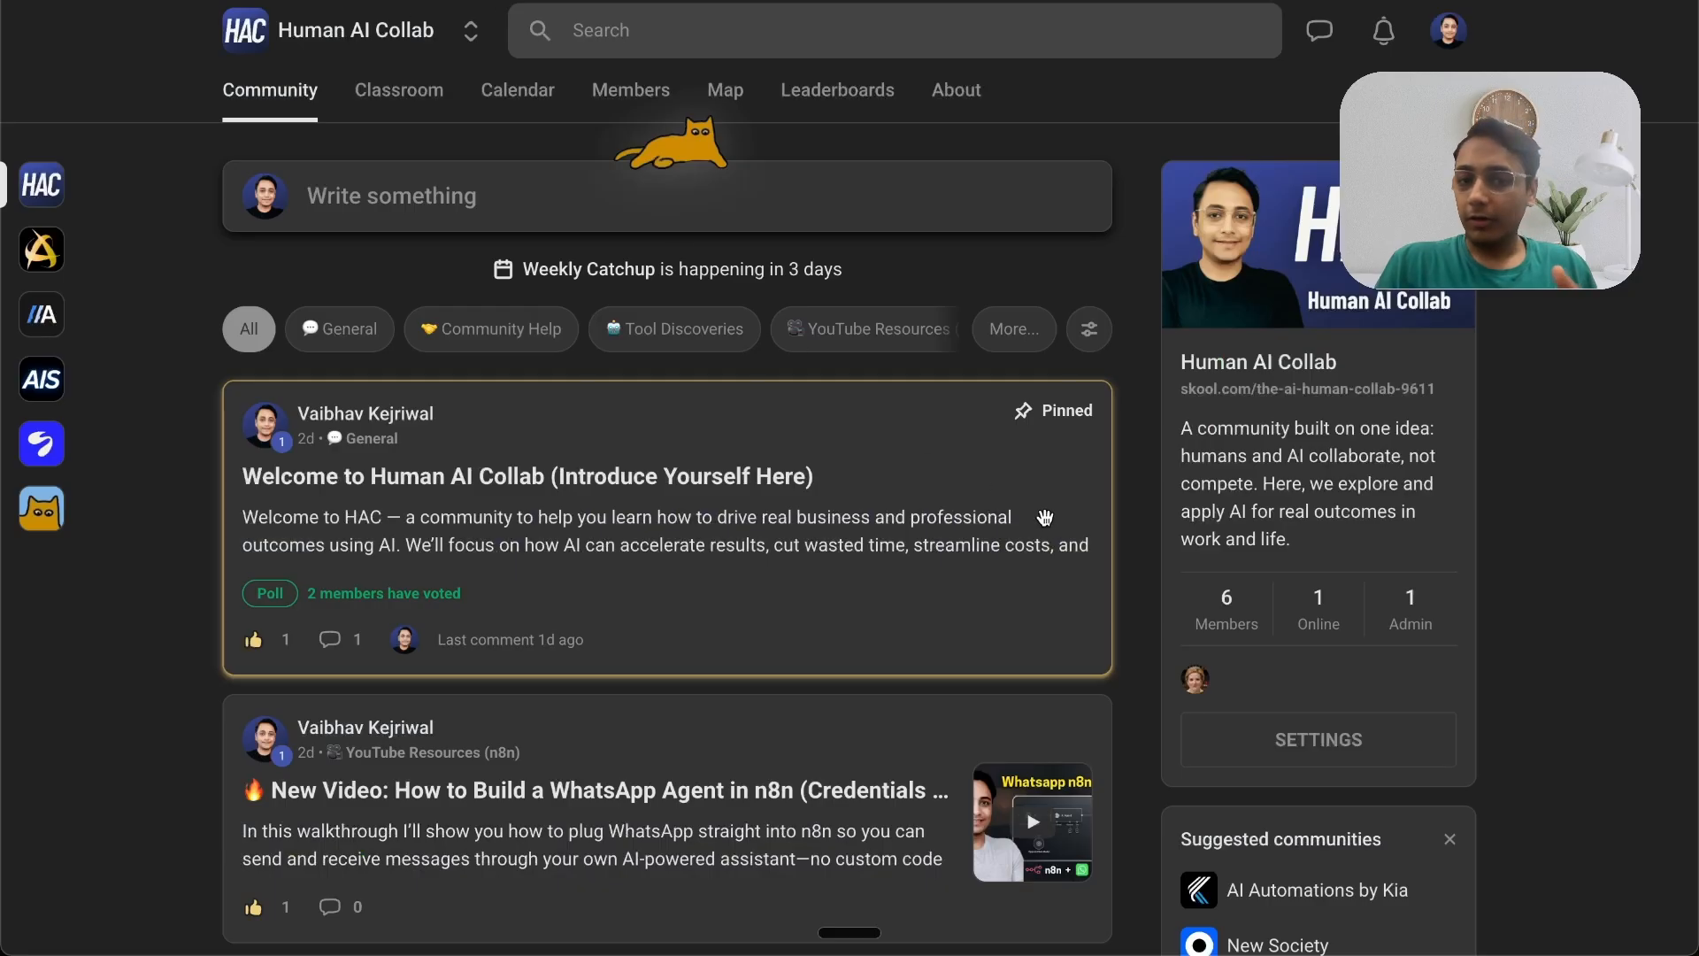
left_click(847, 348)
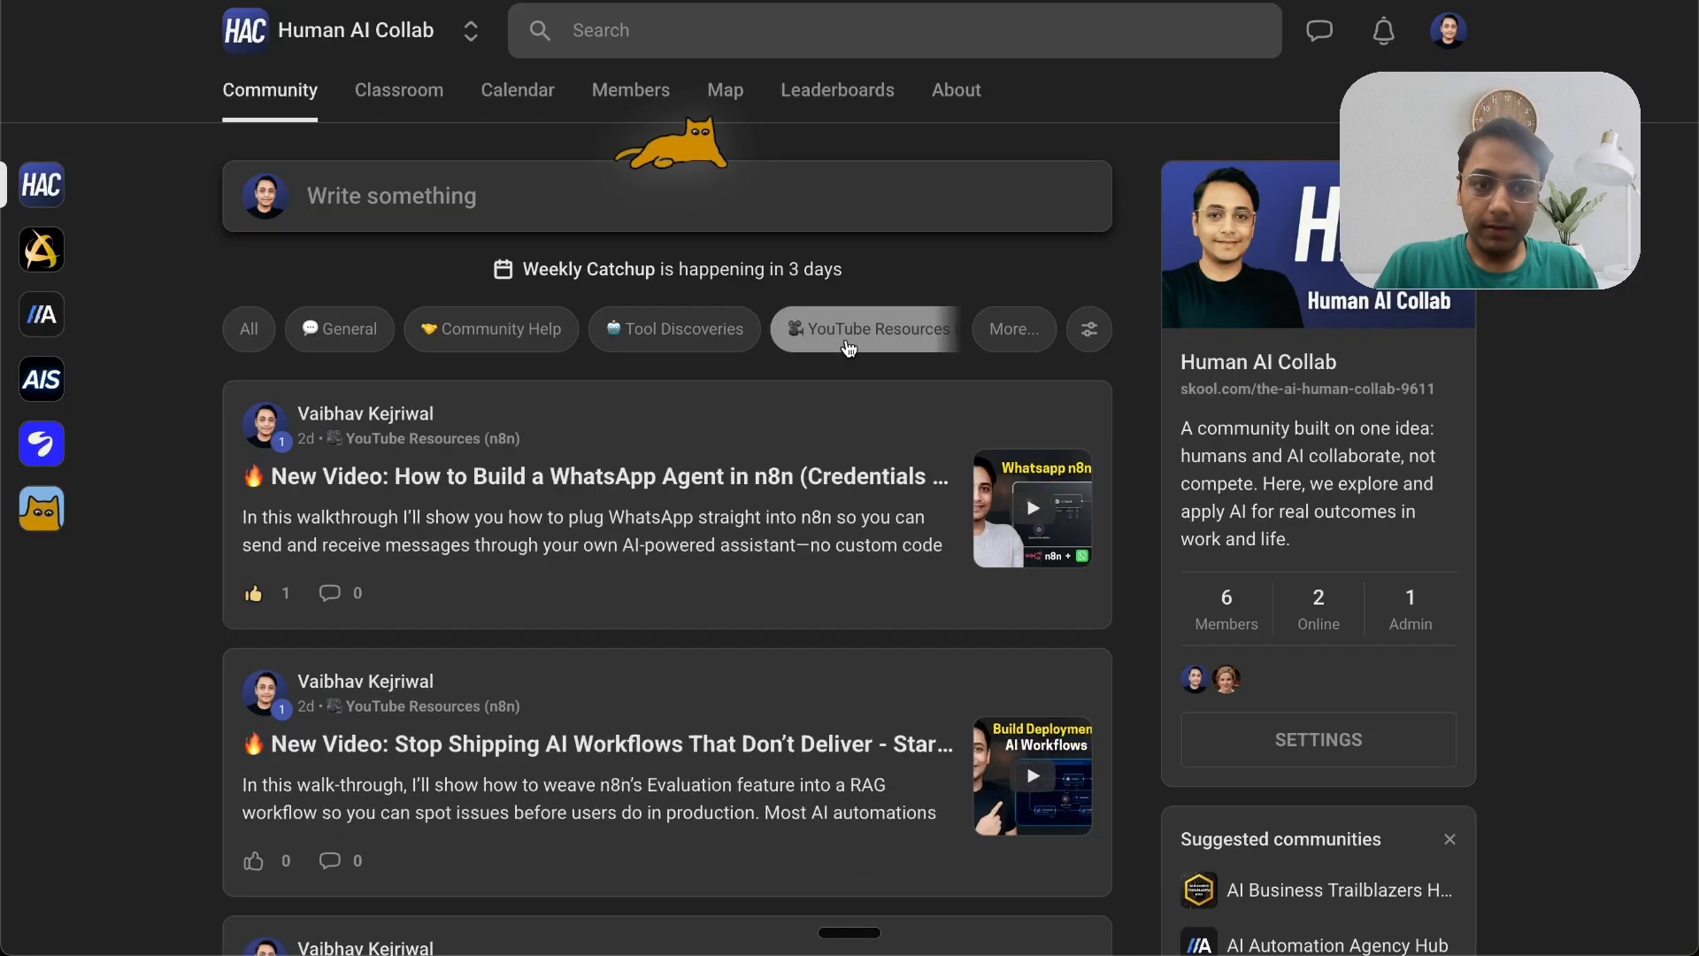
scroll(657, 582, "down", 6)
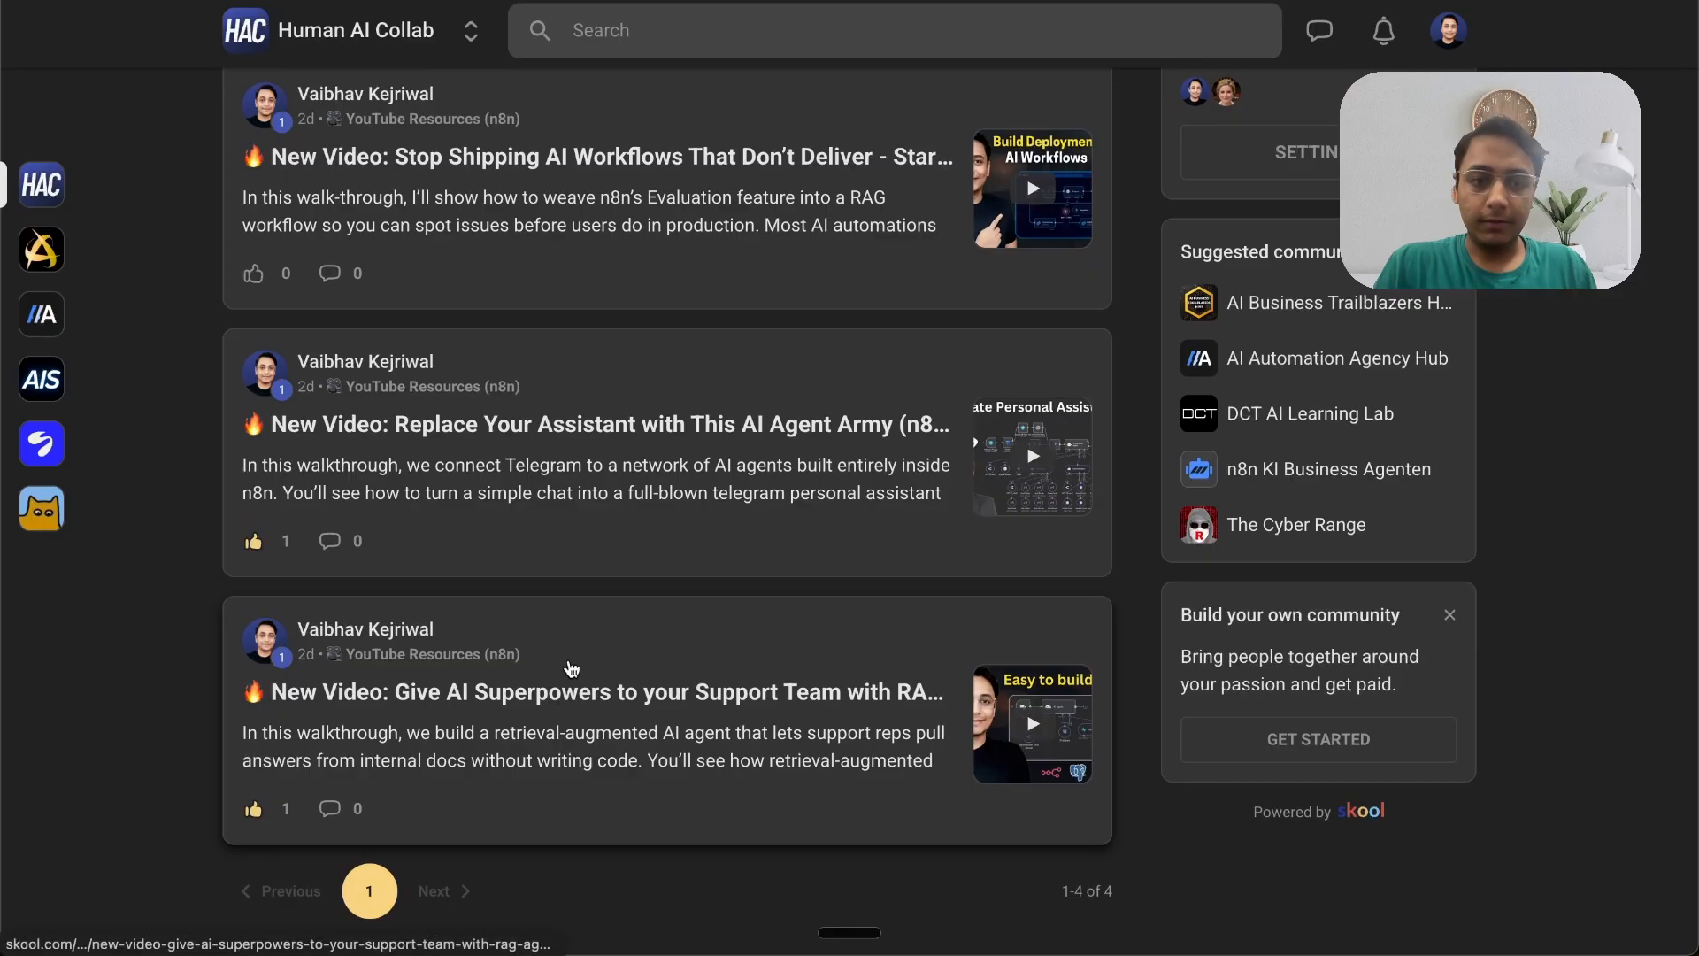
scroll(636, 428, "up", 3)
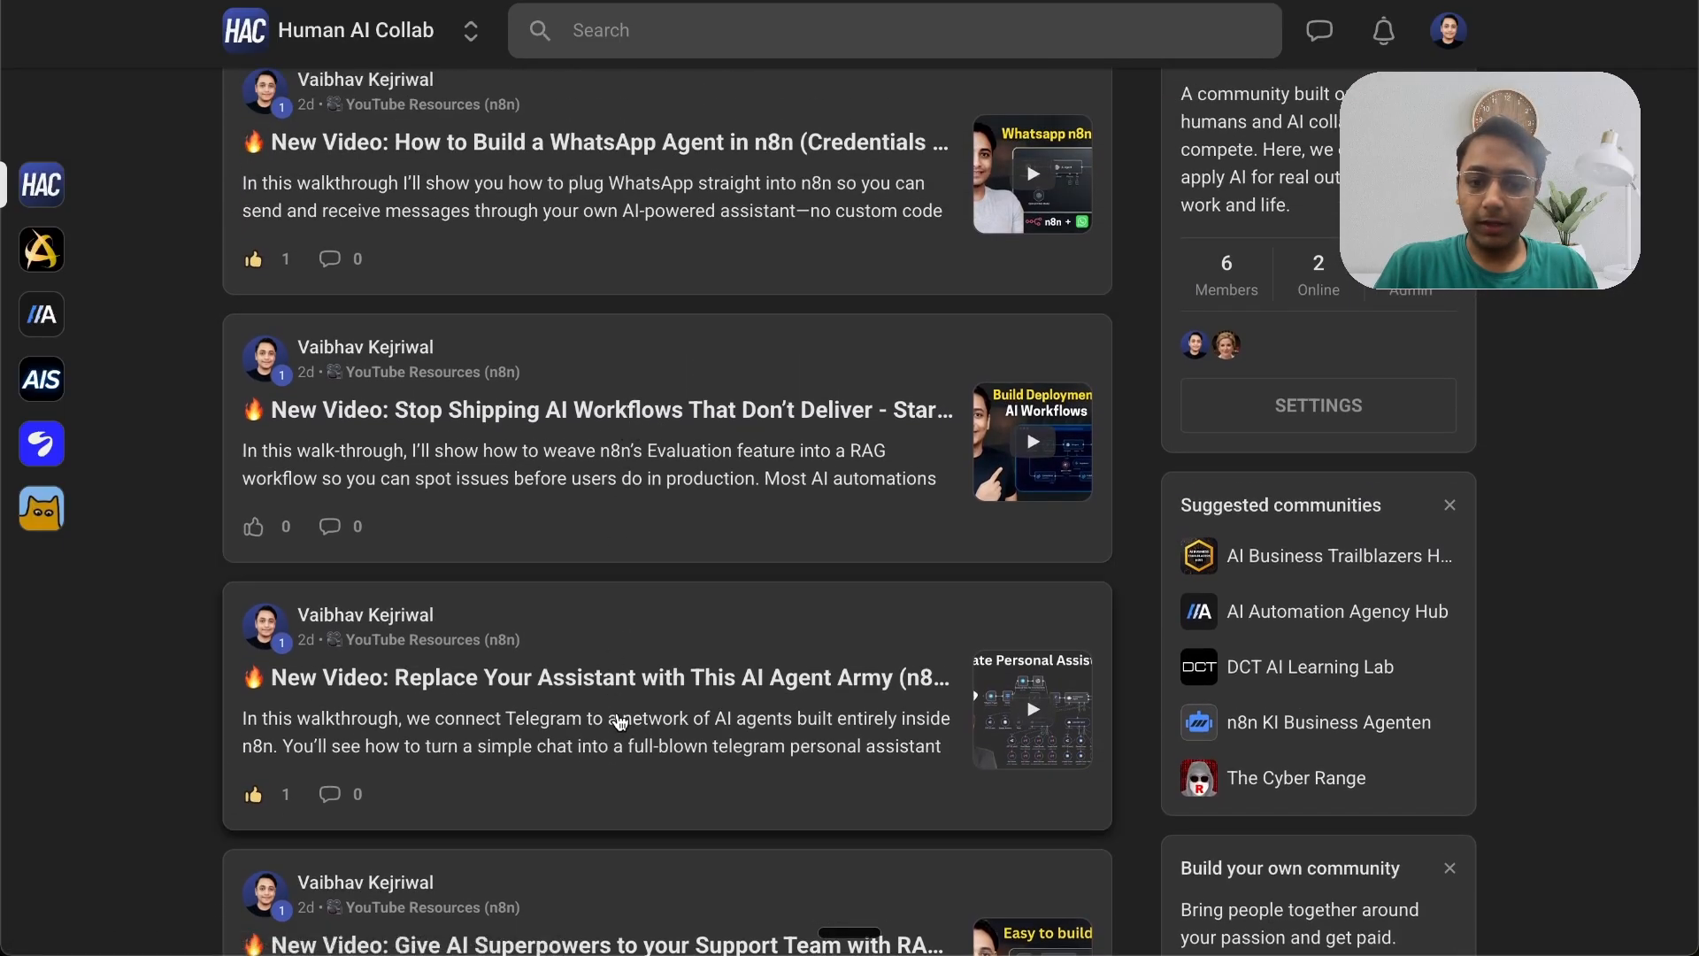
left_click(619, 721)
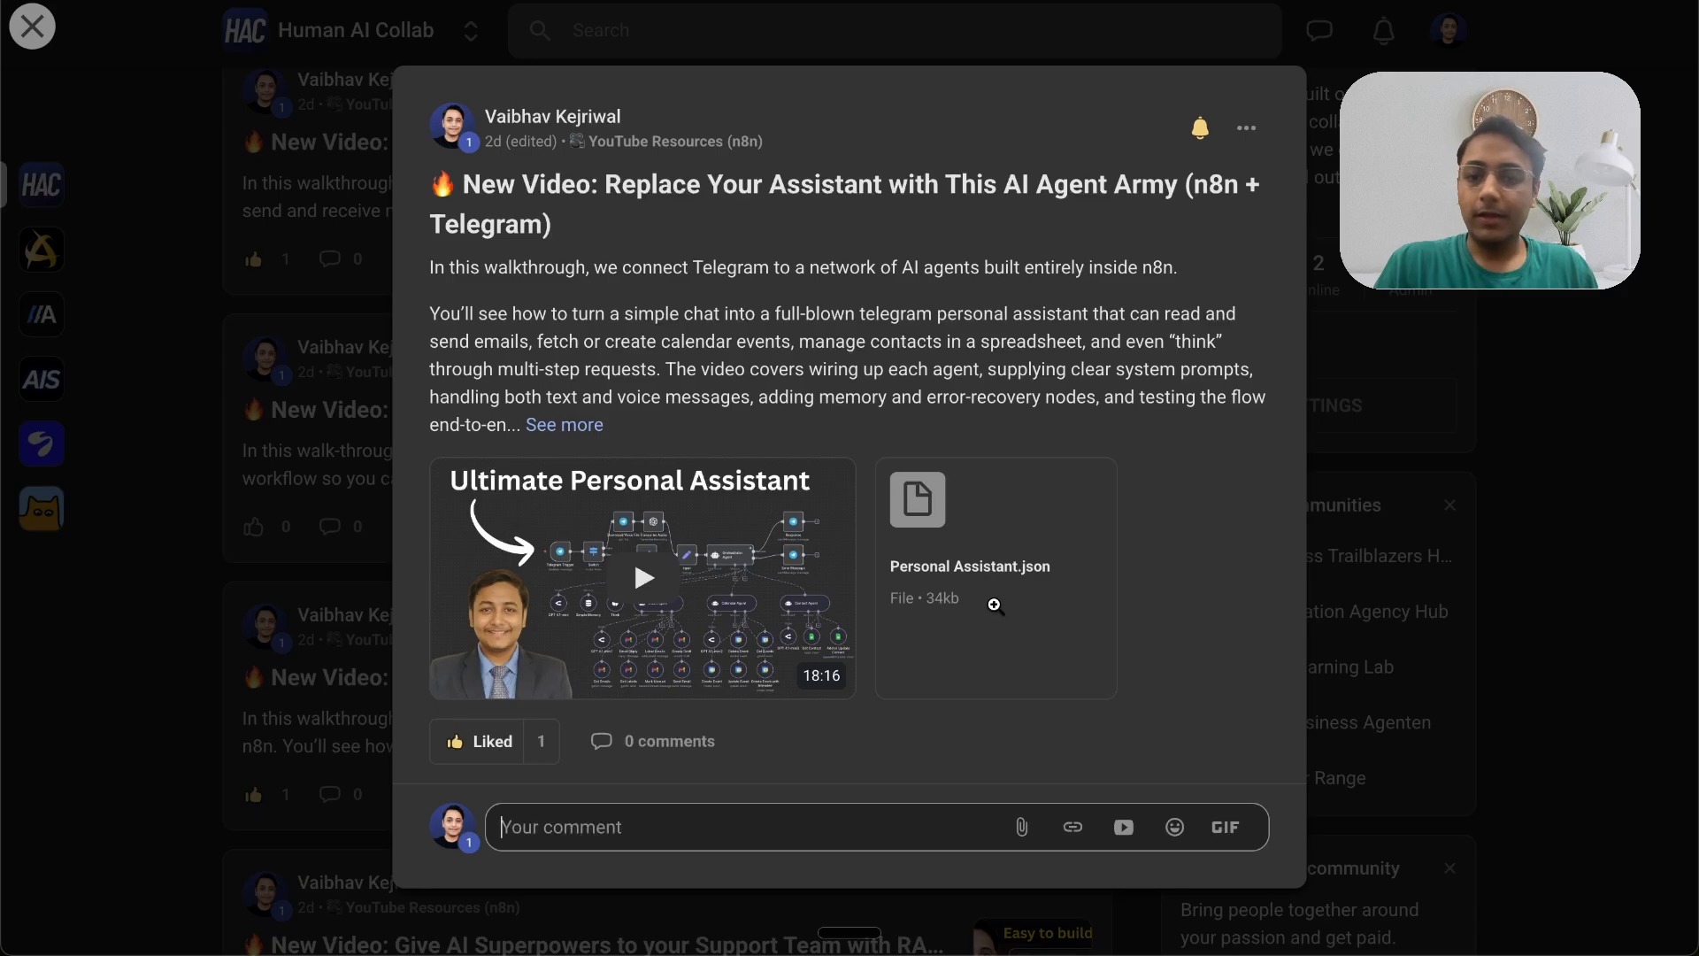
left_click(1031, 538)
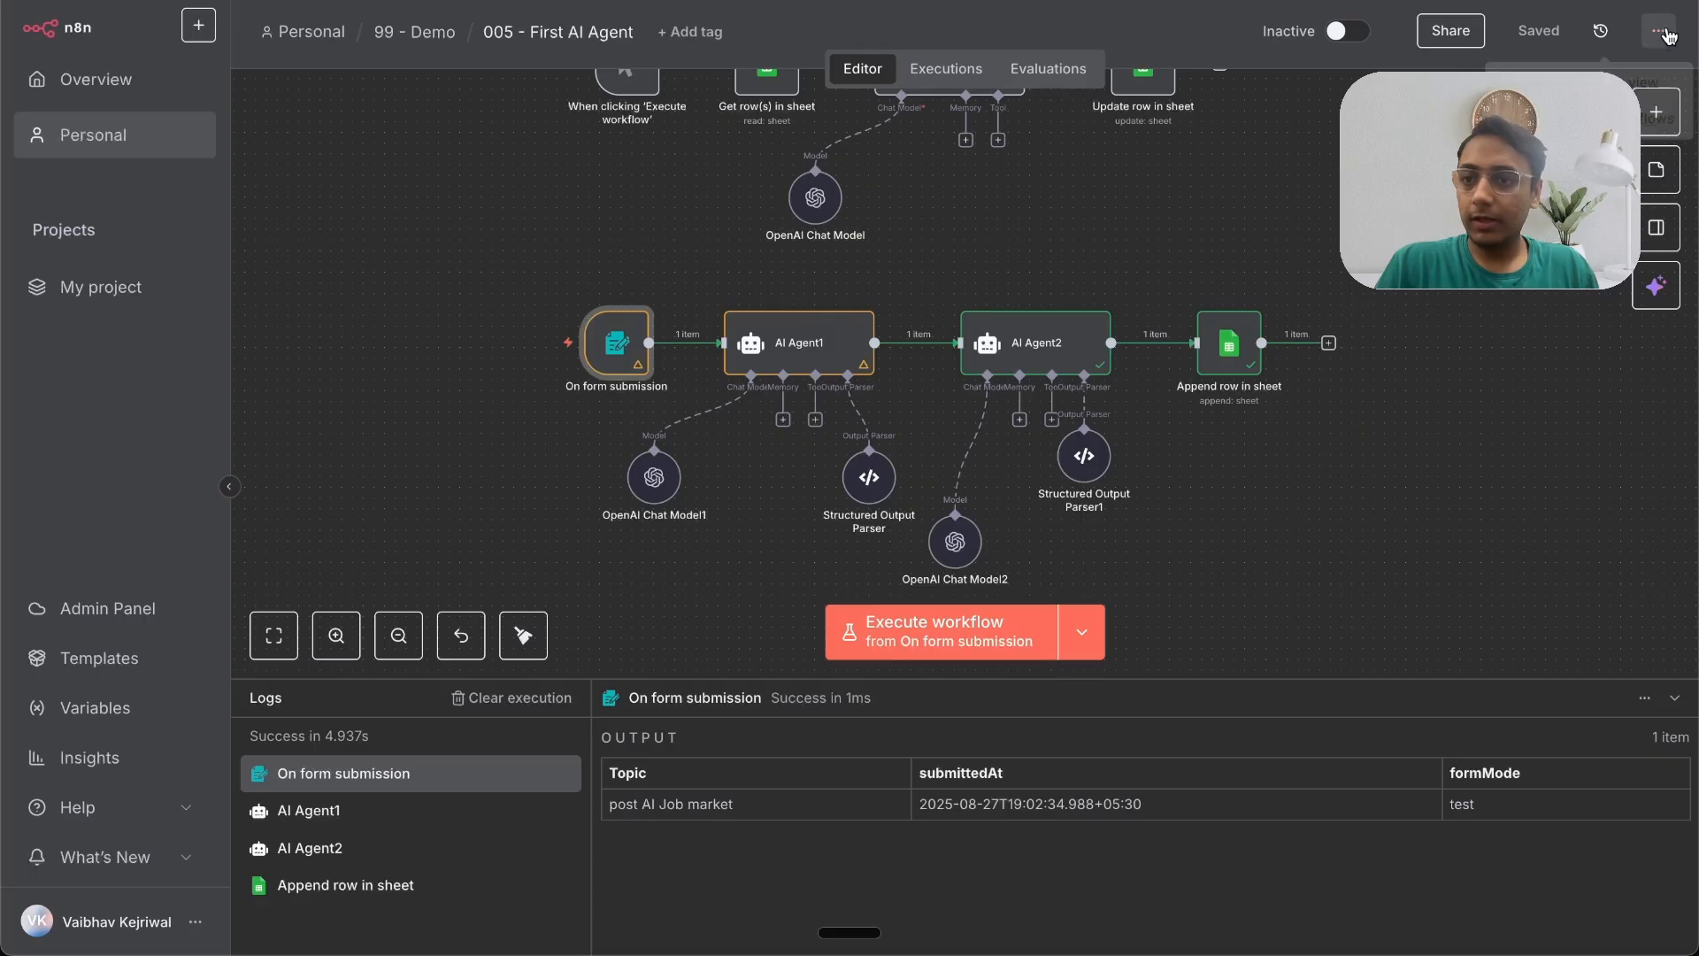
left_click(1658, 31)
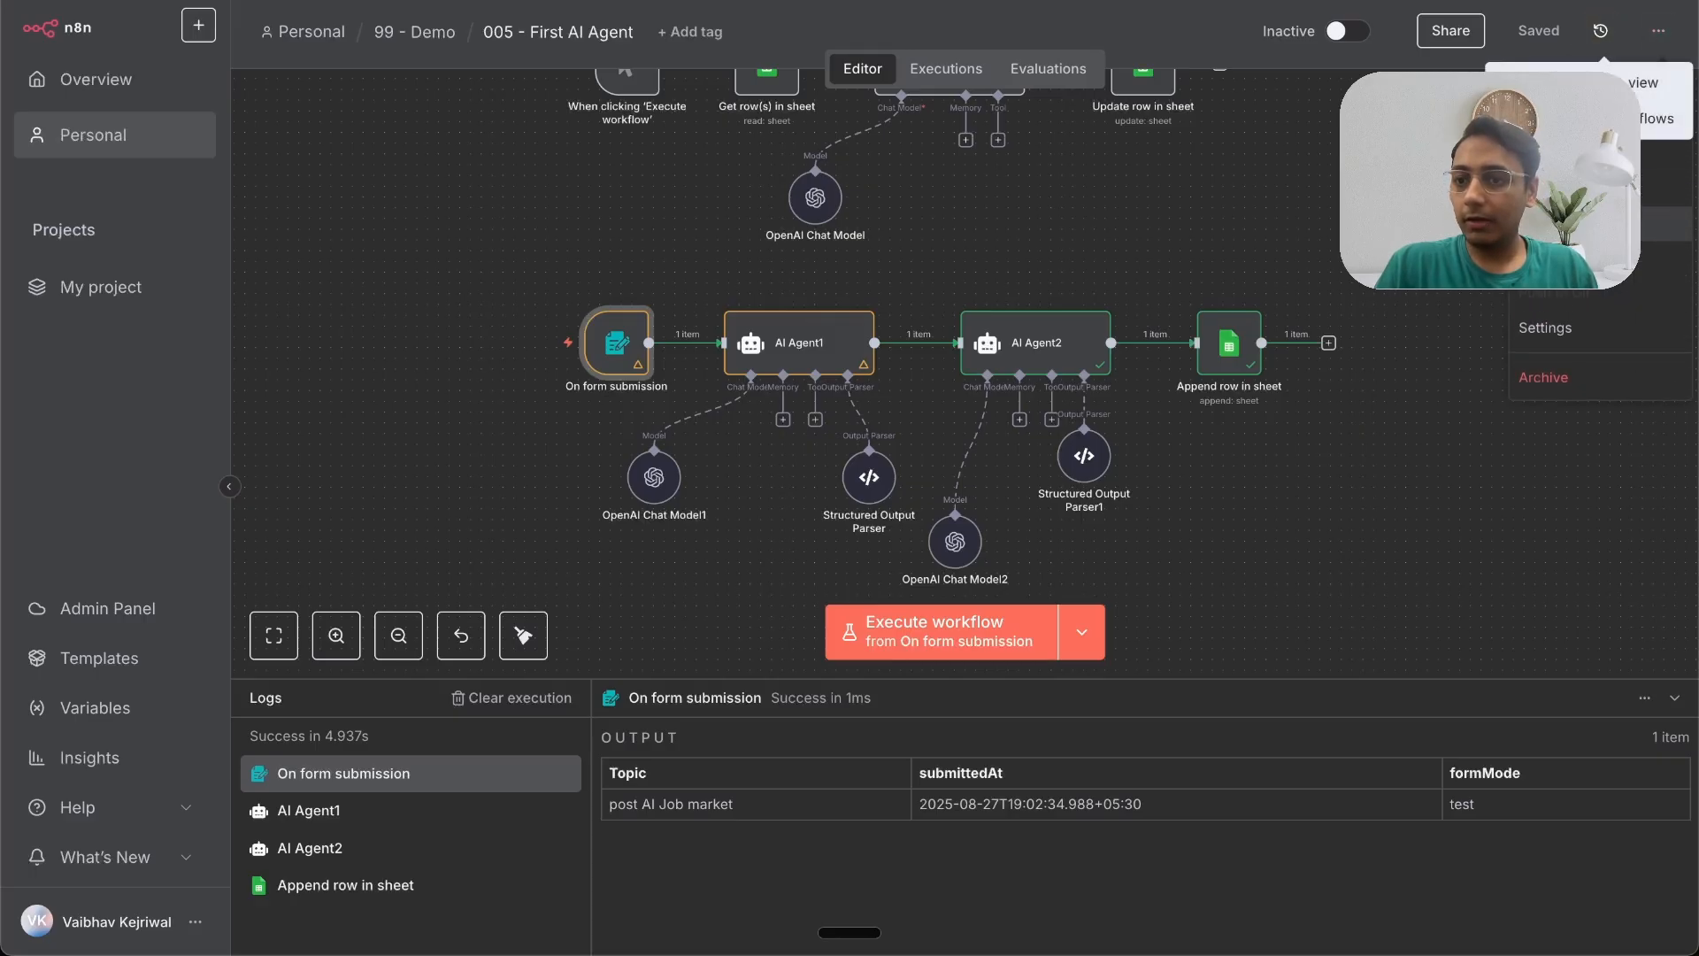
left_click(1300, 215)
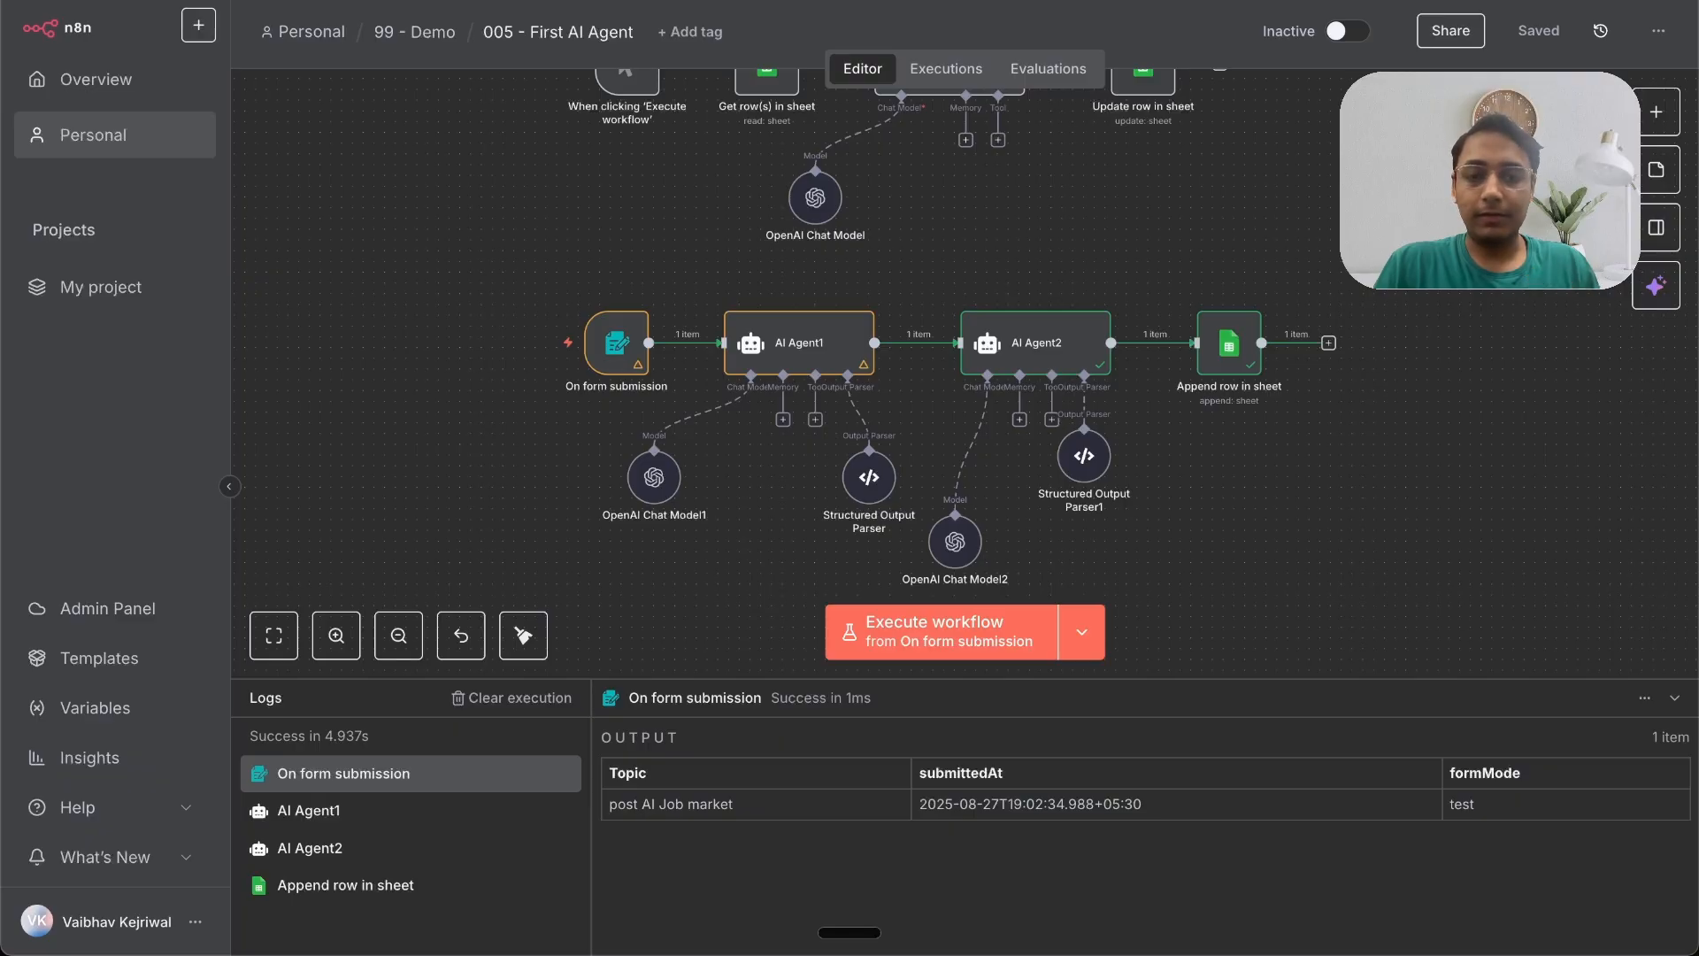